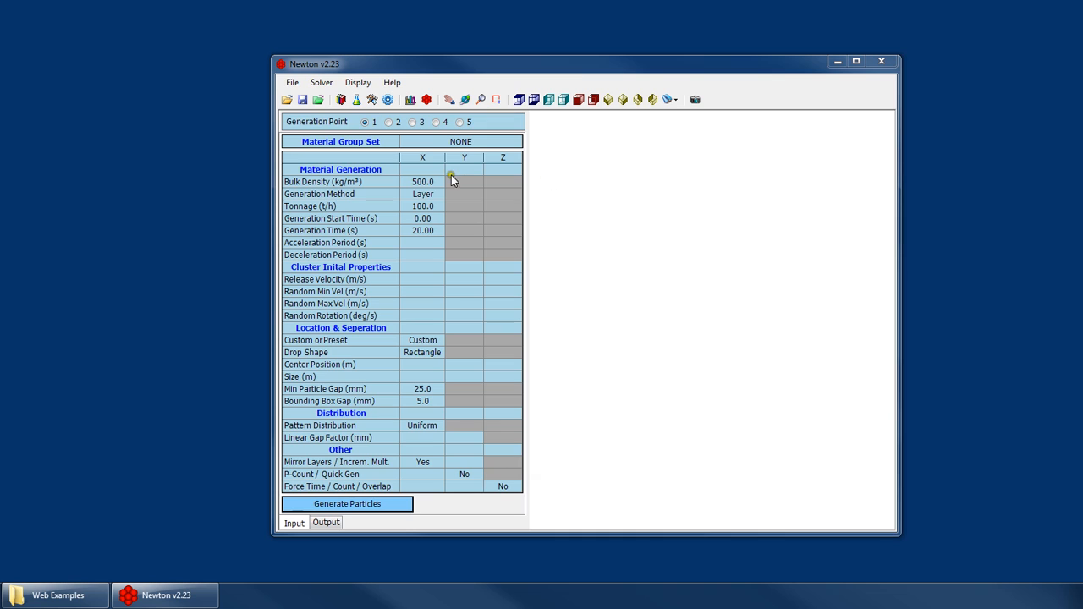
Examine the particle generation settings and the cluster and layer output for generation point 1.
left_click(387, 100)
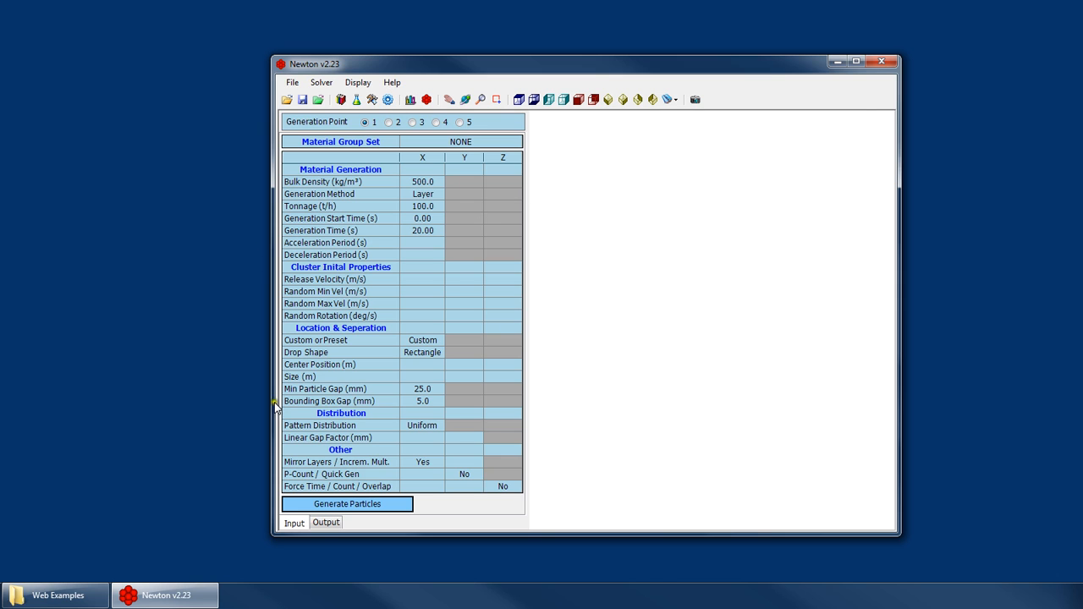
left_click(326, 522)
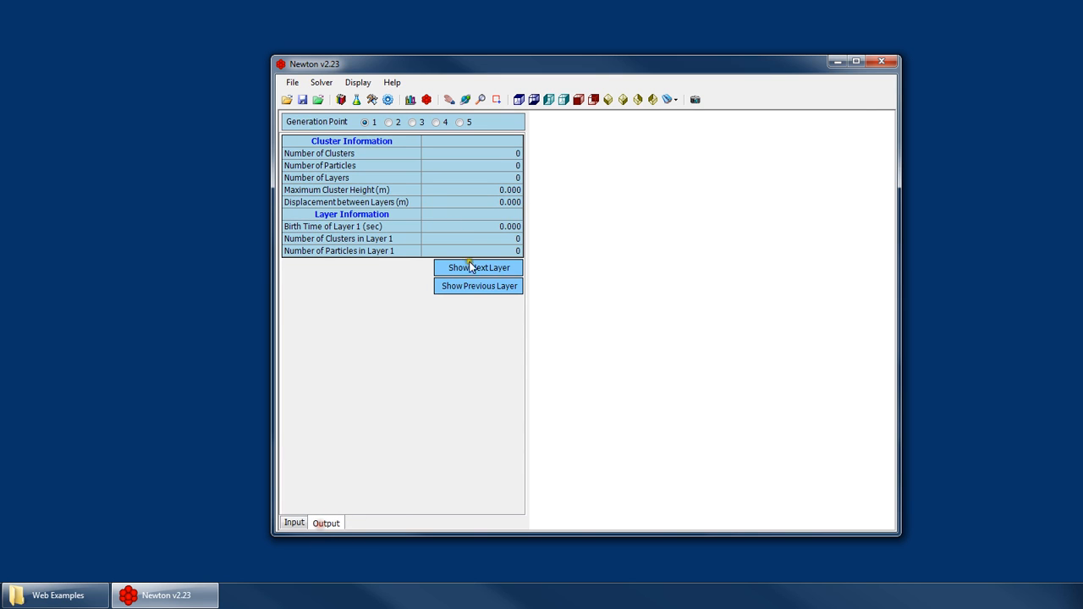
left_click(293, 524)
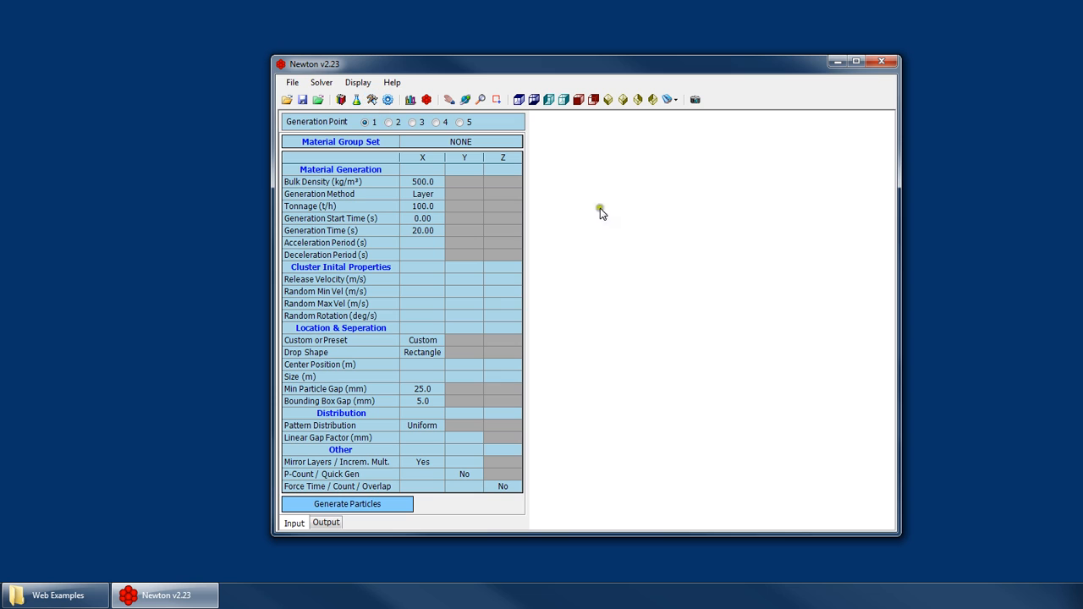
Define Belt #1 with a belt width of 1200 mm and a belt speed of 3 m/s.
left_click(371, 99)
left_click(366, 123)
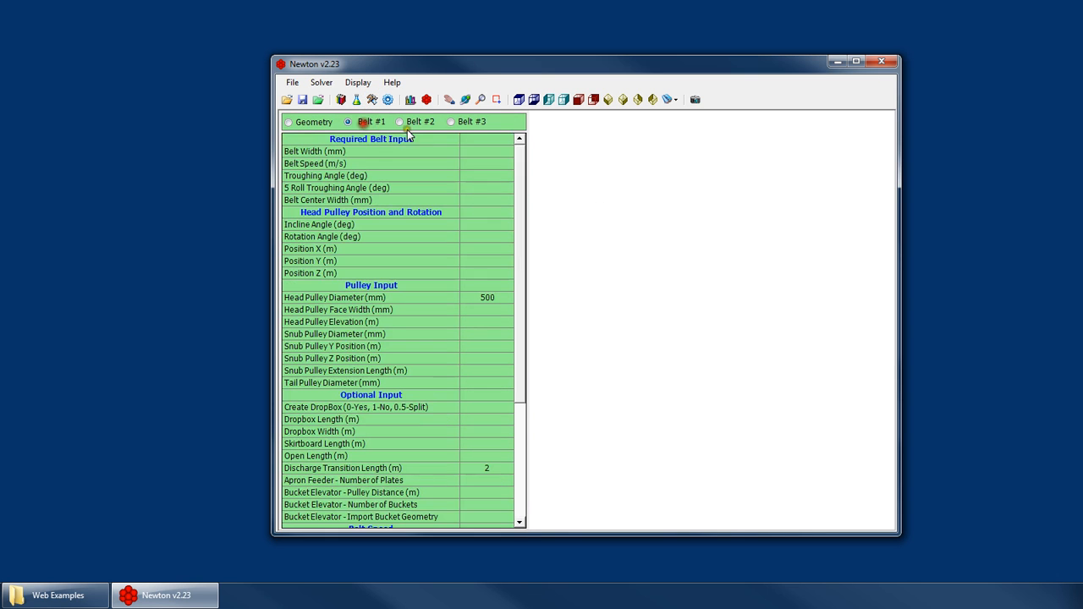
type("1200")
left_click(497, 164)
type("3")
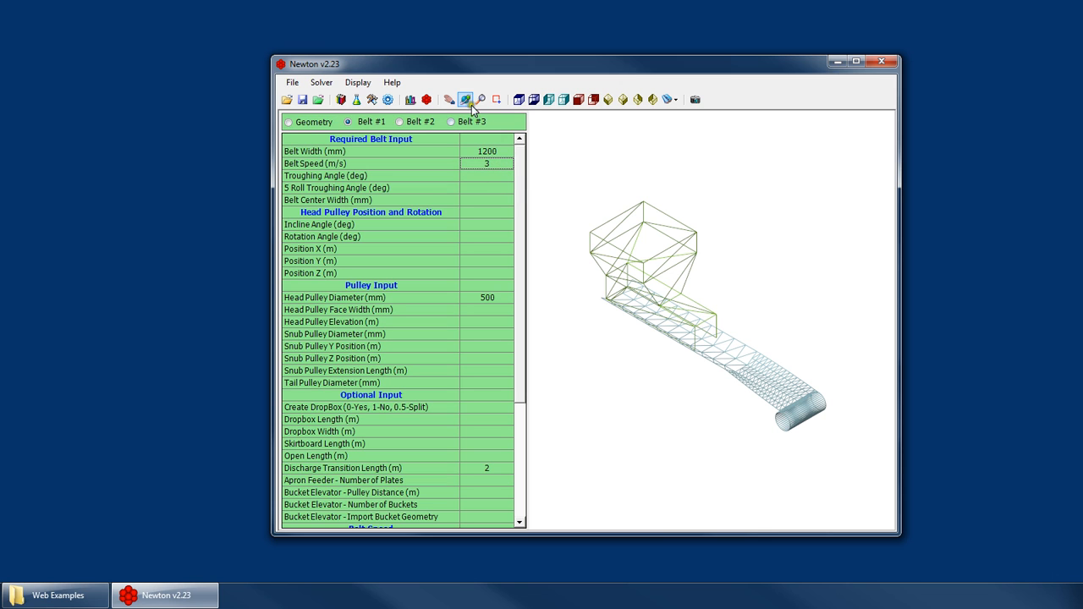
Return to the particle generation settings and examine the belt and hopper model up close.
left_click(388, 99)
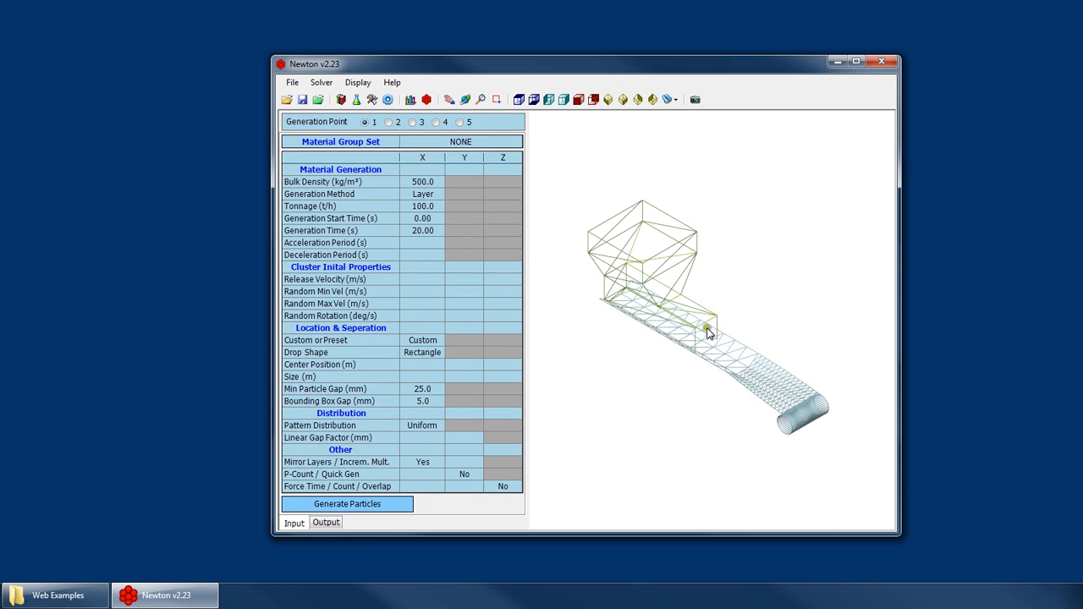
scroll(710, 332, "up", 1)
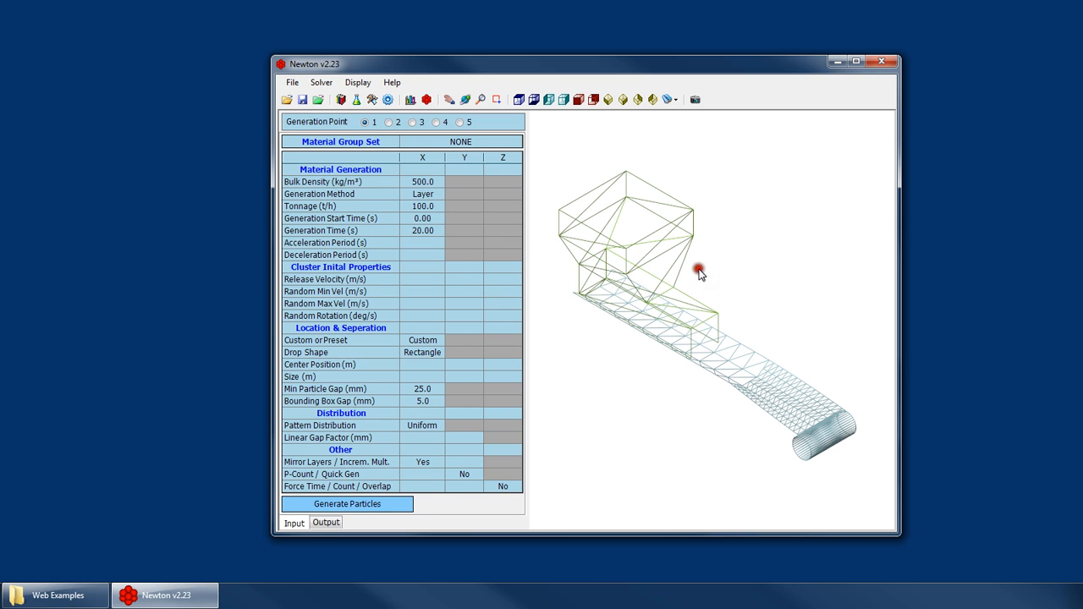
scroll(702, 283, "down", 2)
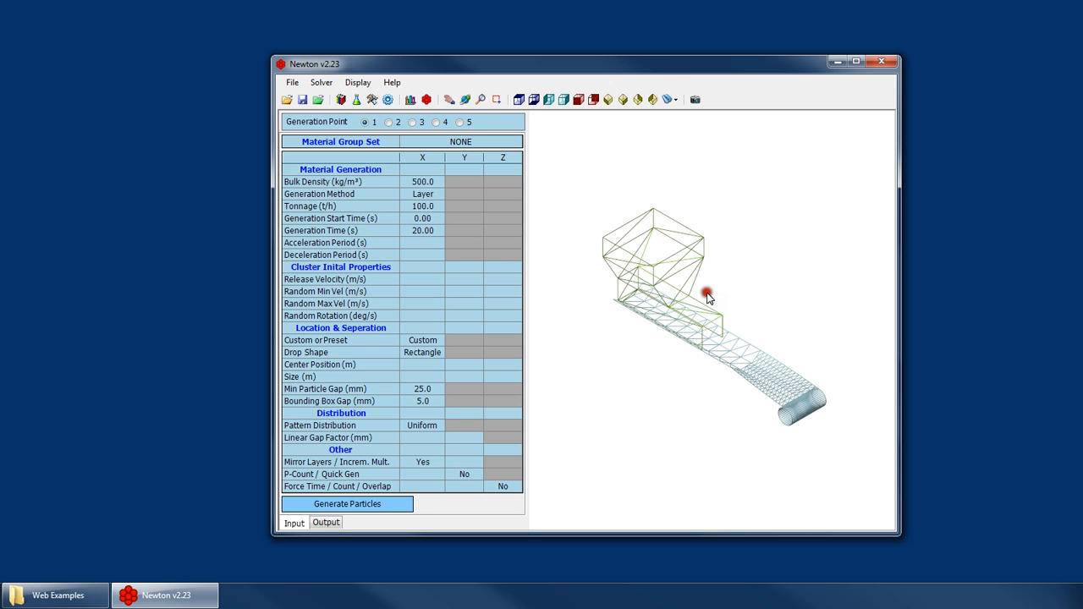
scroll(708, 296, "up", 2)
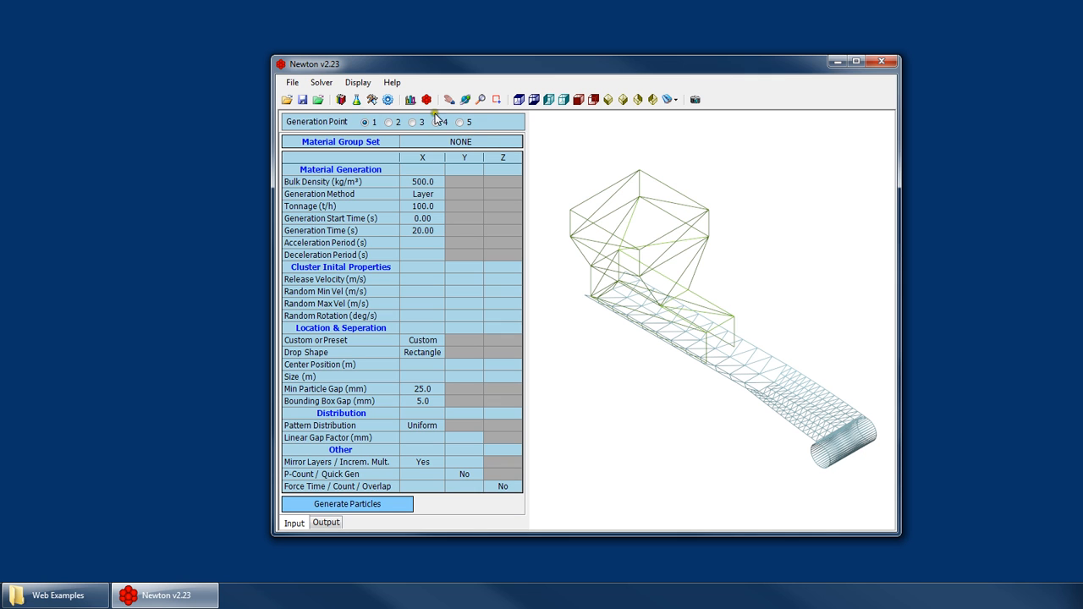
Switch to the Web Examples folder, play Newton Ex - Dual Chute.avi full screen, pause it, and close the player.
left_click(47, 591)
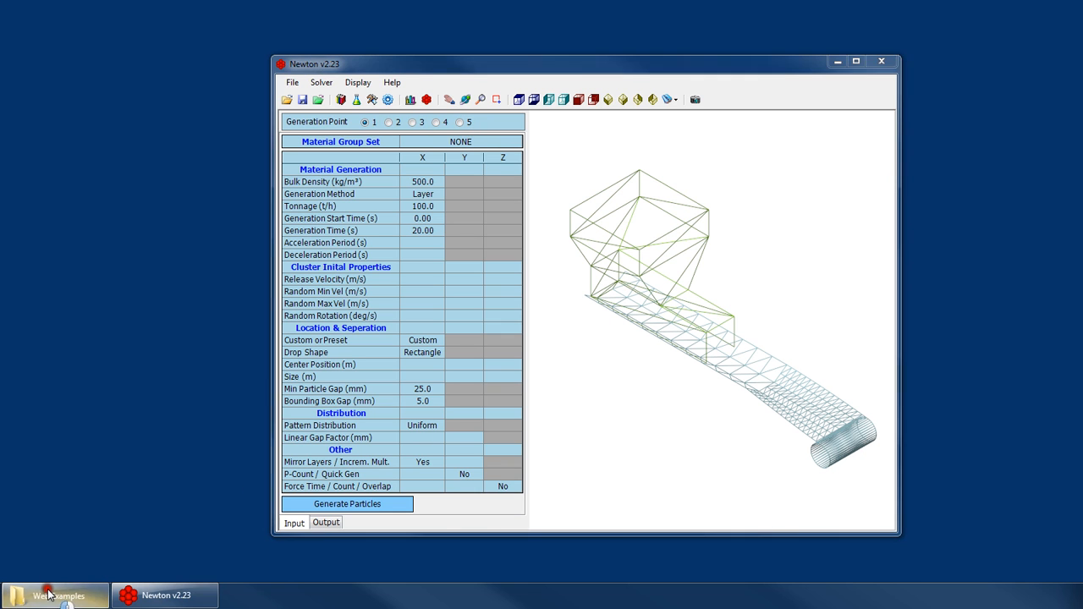
double_click(457, 260)
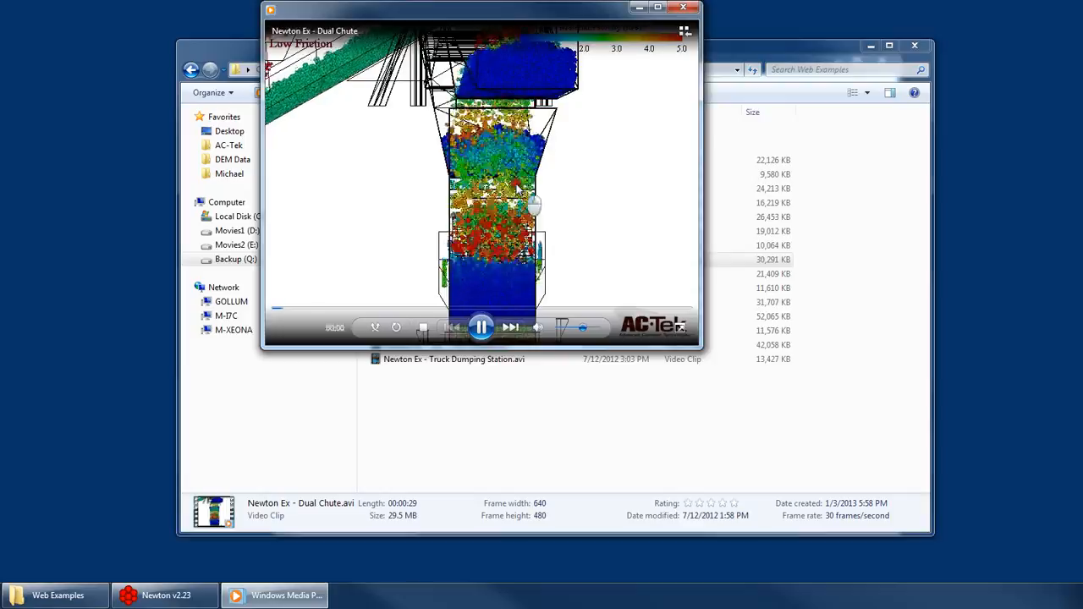
double_click(518, 188)
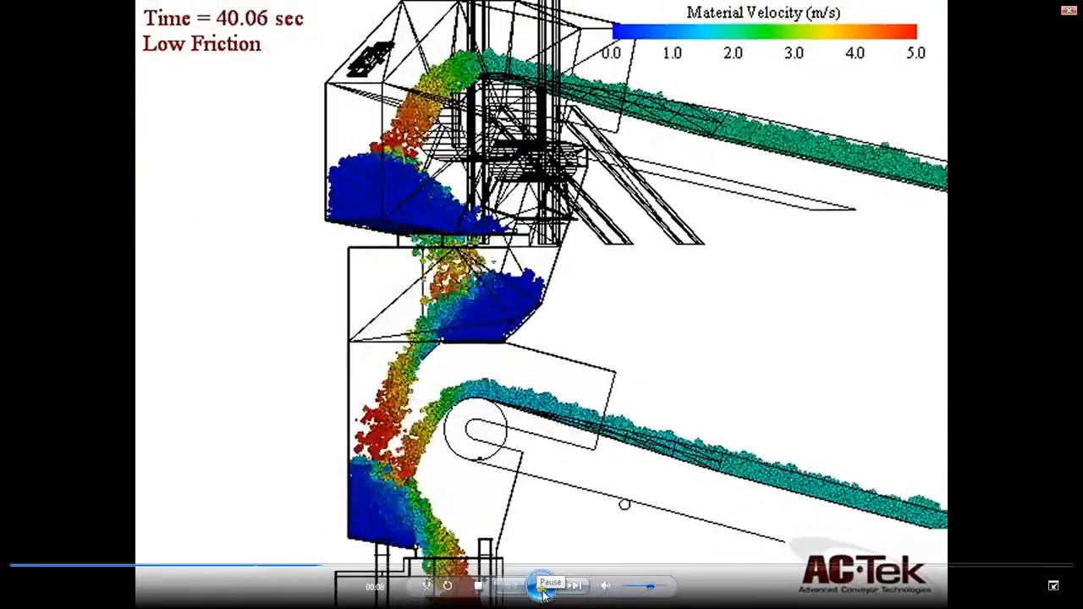
left_click(543, 586)
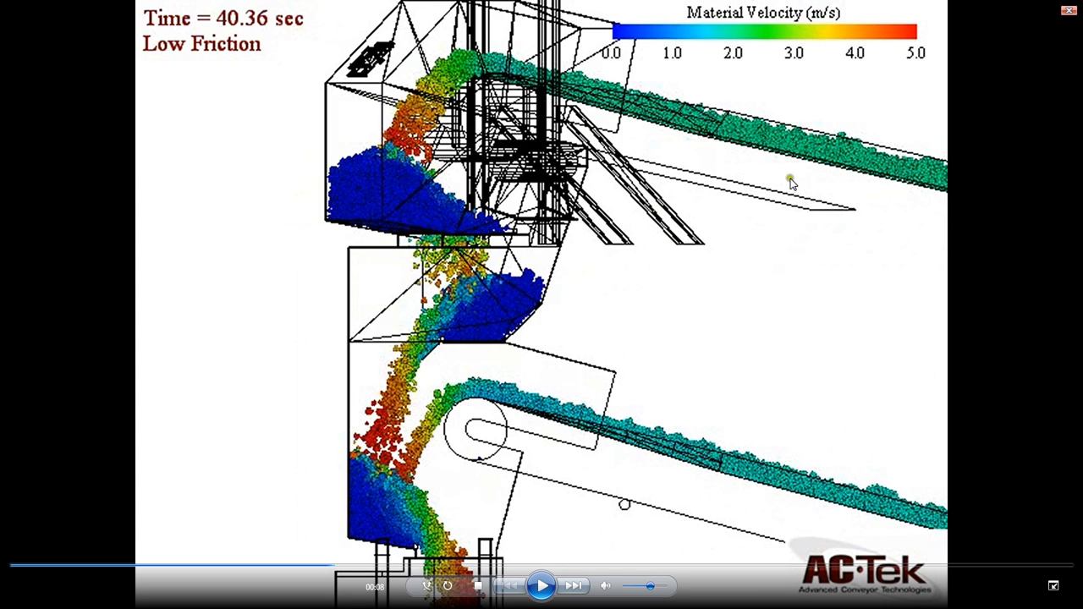
double_click(754, 402)
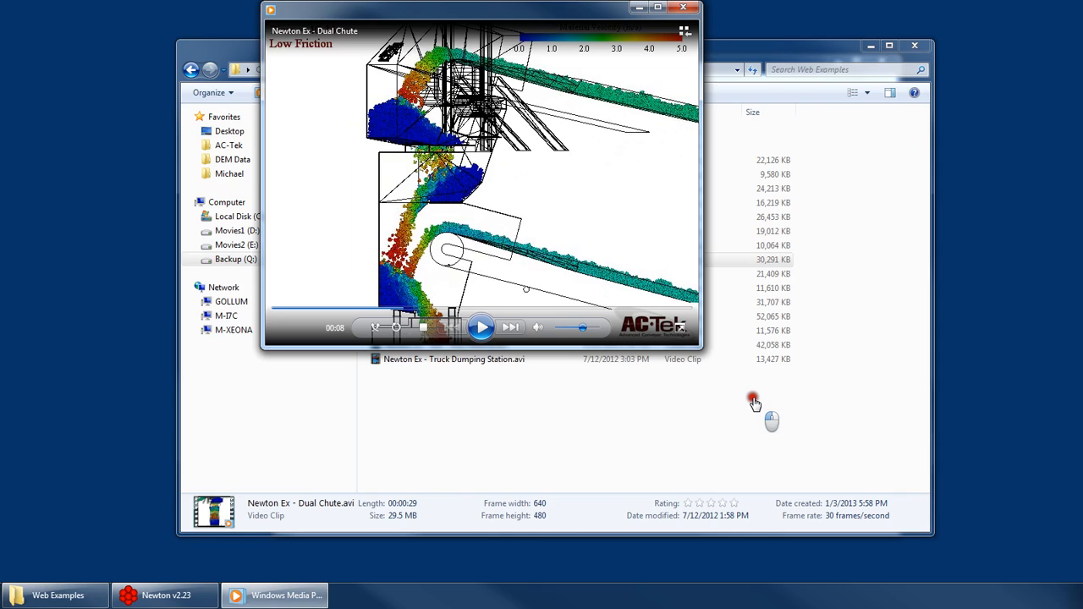
left_click(683, 8)
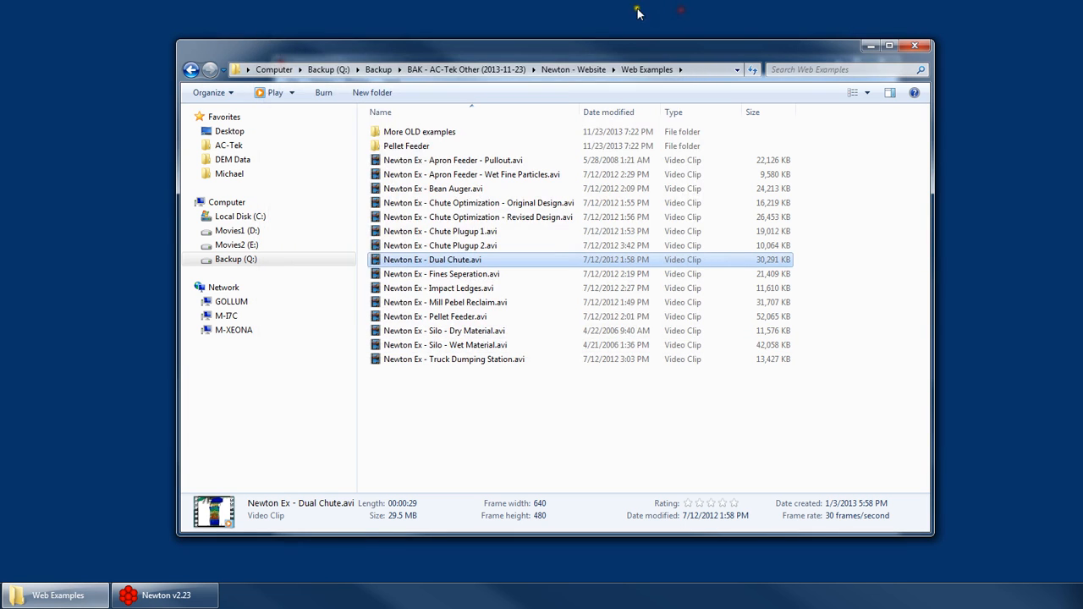
Minimize the Web Examples folder and maximize the Newton window to show the belt model larger.
left_click(869, 51)
double_click(533, 68)
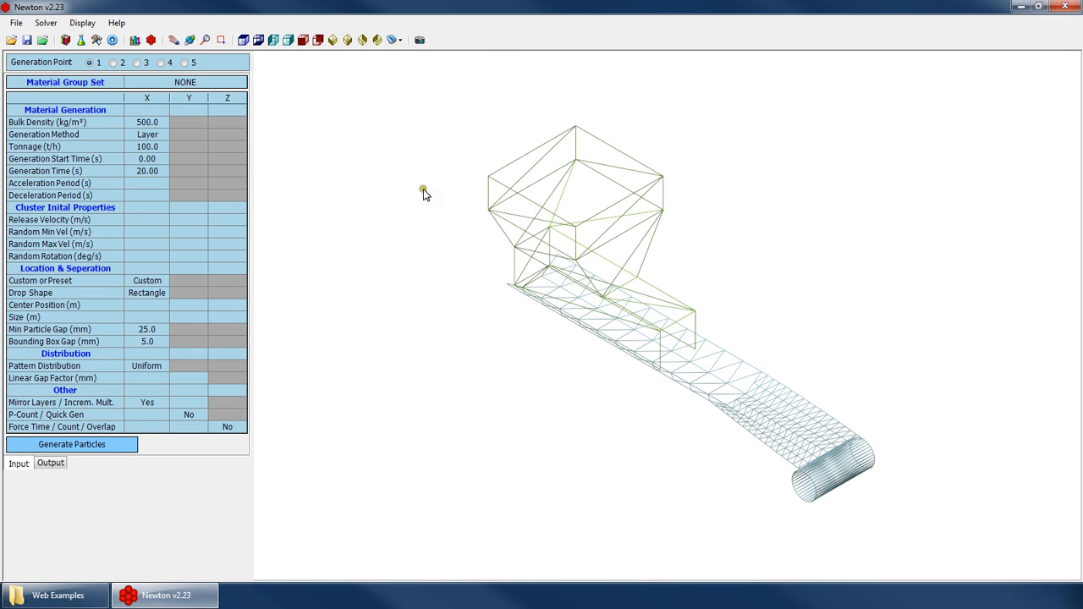
scroll(505, 237, "down", 2)
scroll(621, 218, "up", 3)
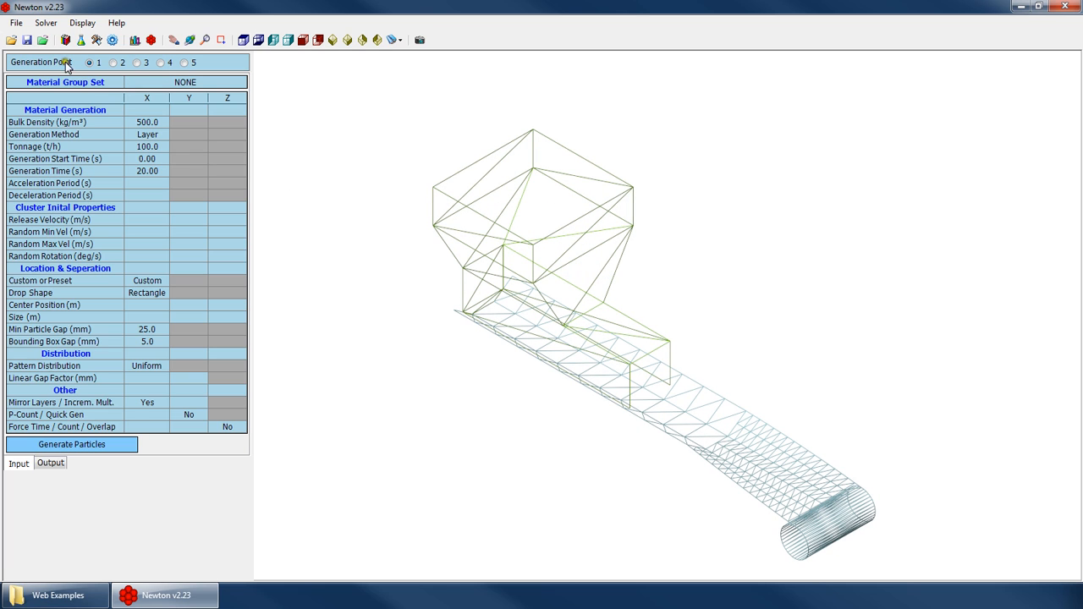
Review the available material group sets in generation point 1 and in the material group library.
left_click(161, 84)
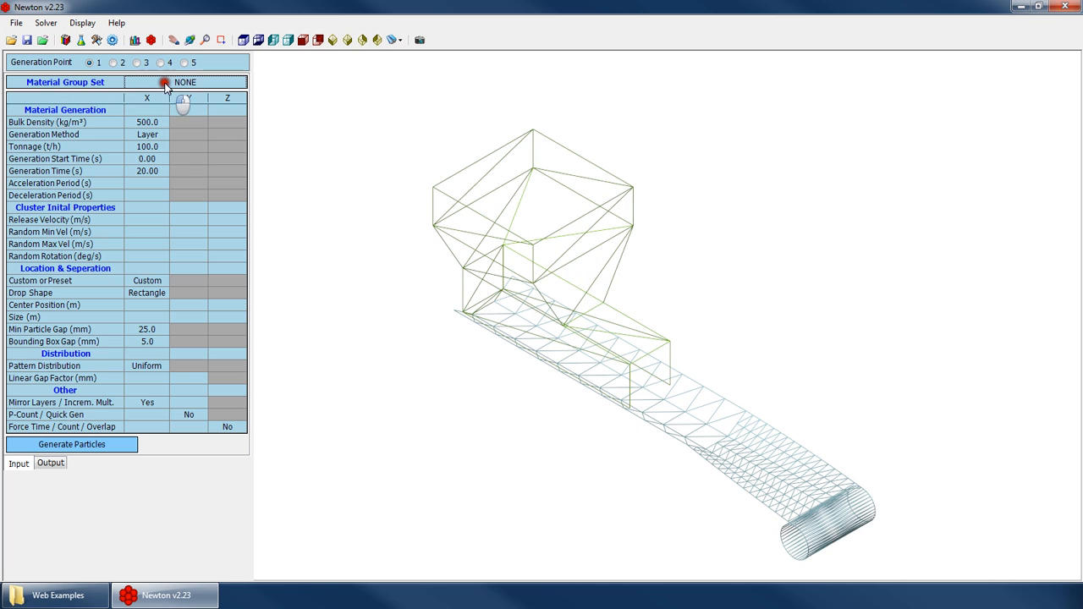
left_click(180, 84)
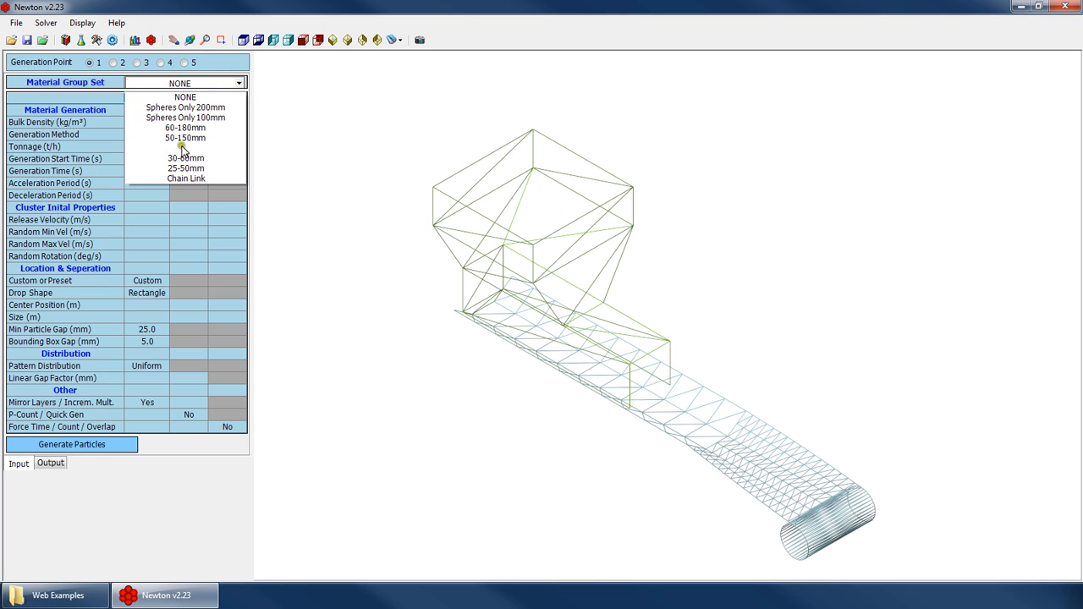
left_click(182, 99)
left_click(135, 40)
left_click(93, 73)
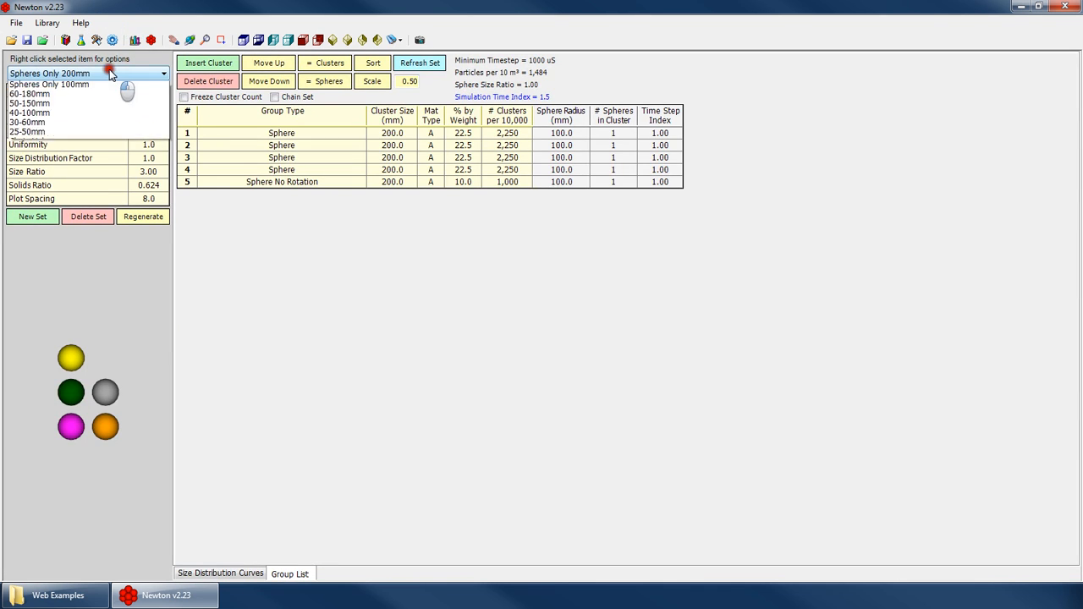
left_click(113, 40)
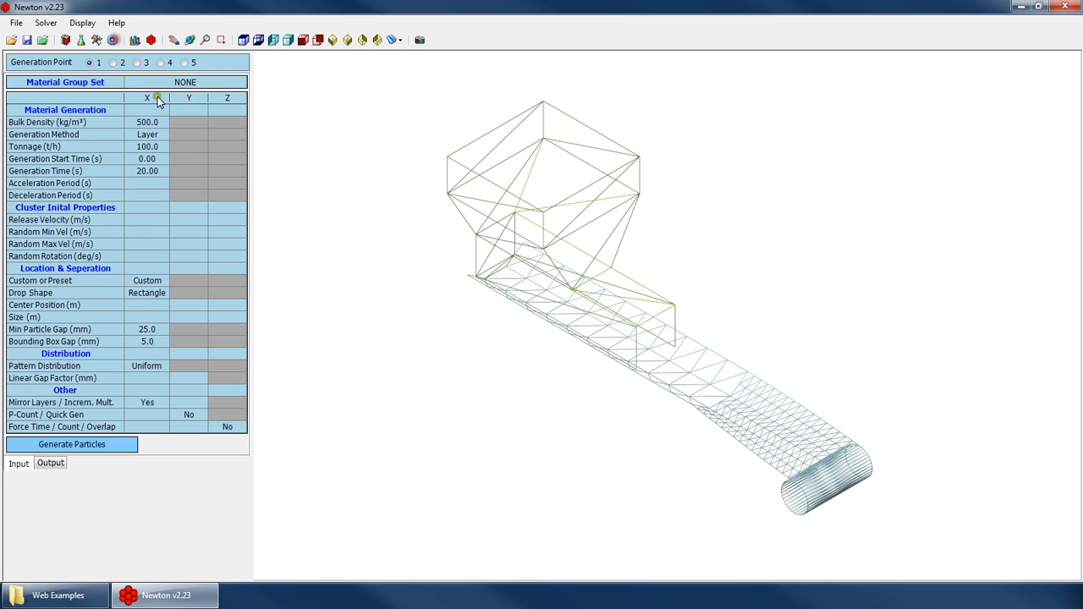
Assign the 40-100mm material group set to generation point 1.
left_click(159, 82)
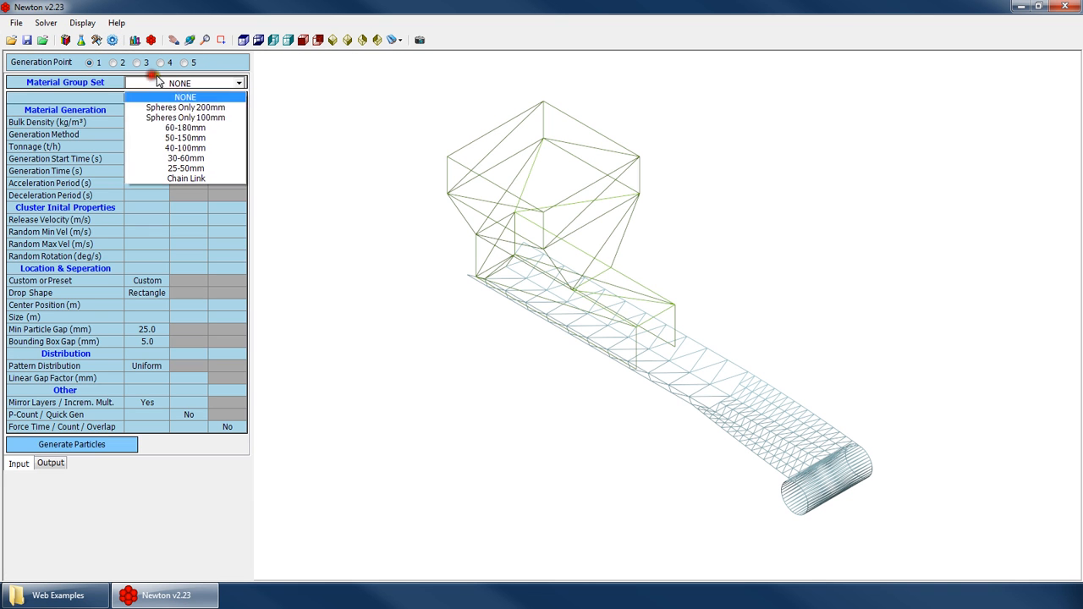
left_click(188, 148)
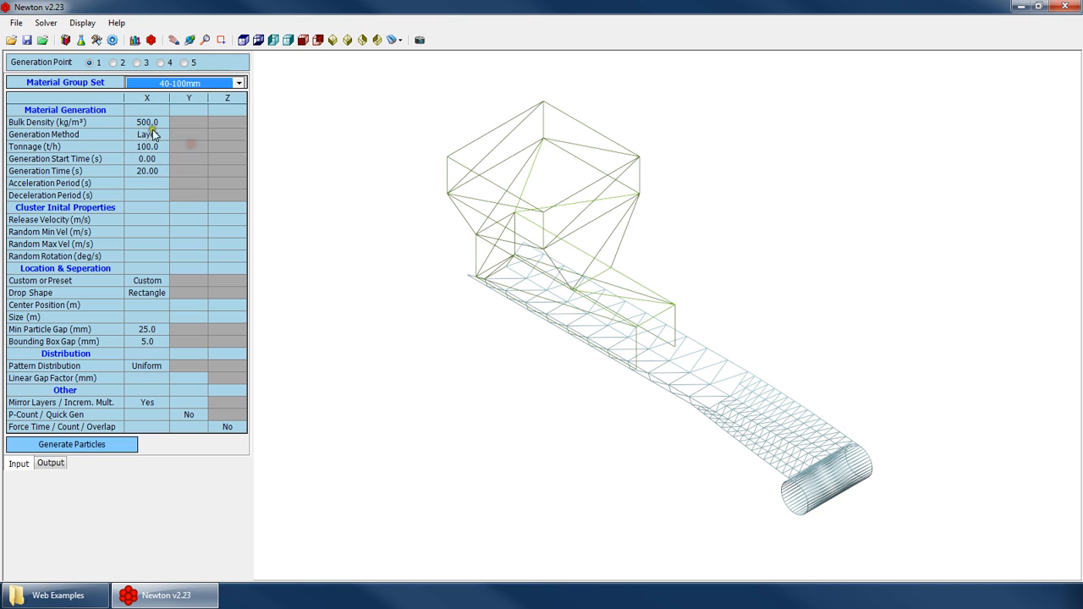
left_click(145, 196)
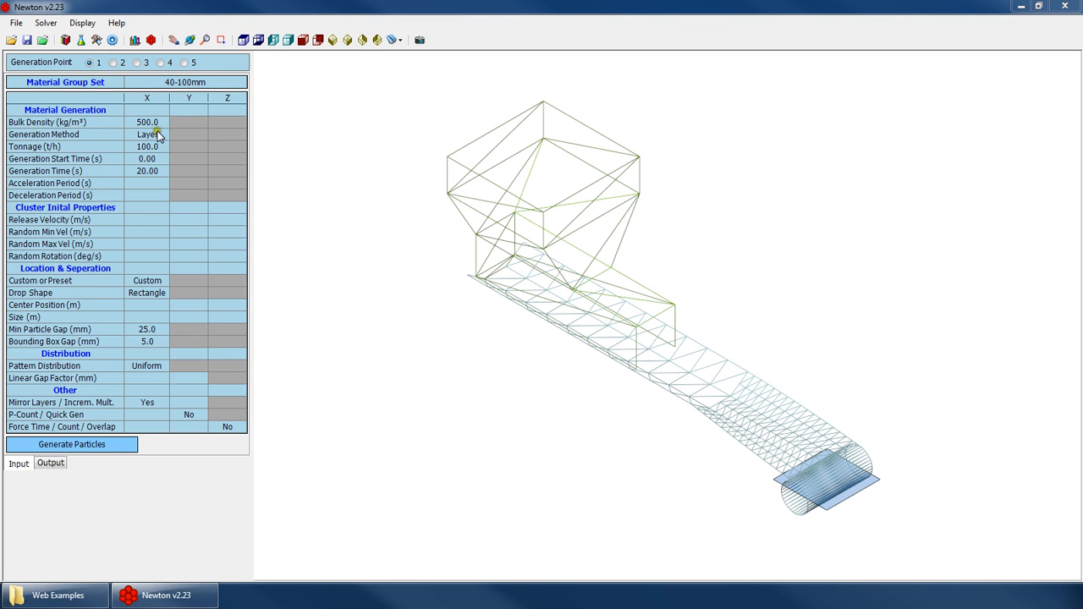
Set the bulk density of generation point 1 to 830 kg/m³.
left_click(149, 123)
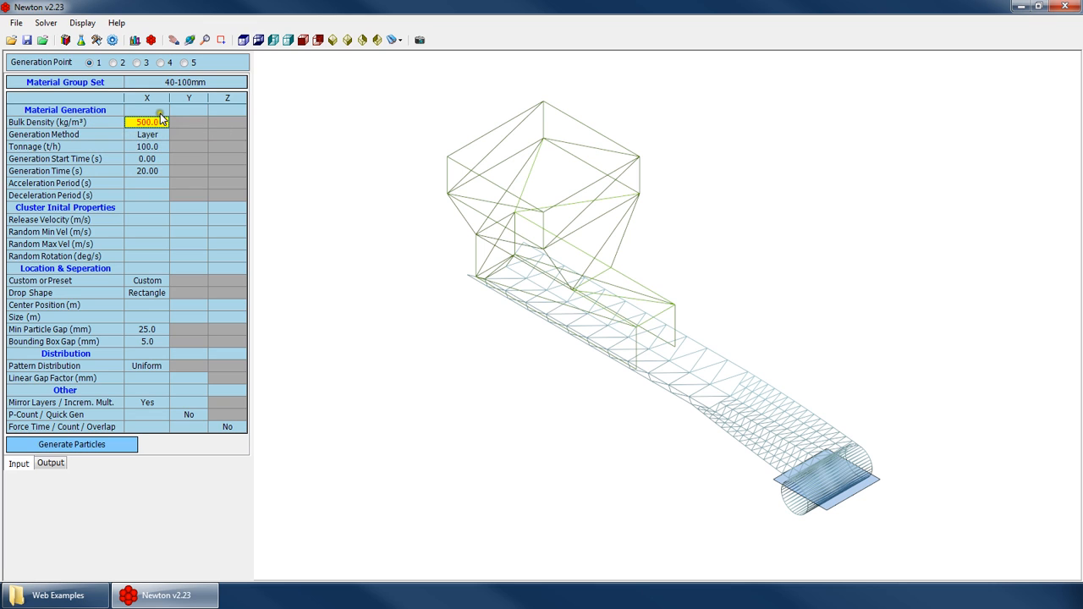
key("Delete")
type("247")
key("BackSpace")
key("BackSpace")
type("700")
key("Return")
type("830")
key("Return")
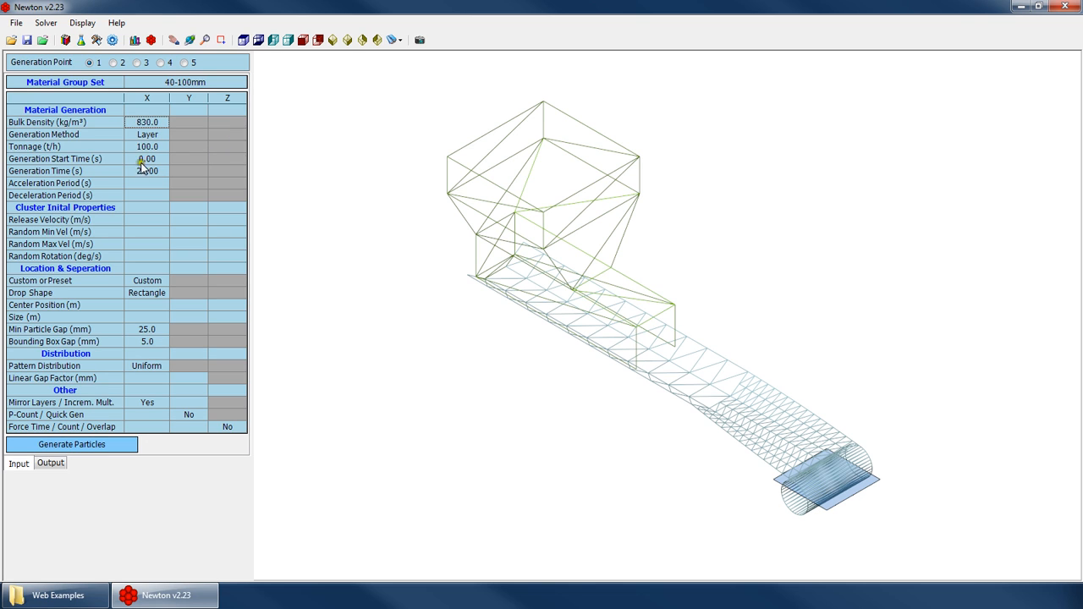
Read the description of the generation methods and keep the Layer method selected.
mouse_move(89, 142)
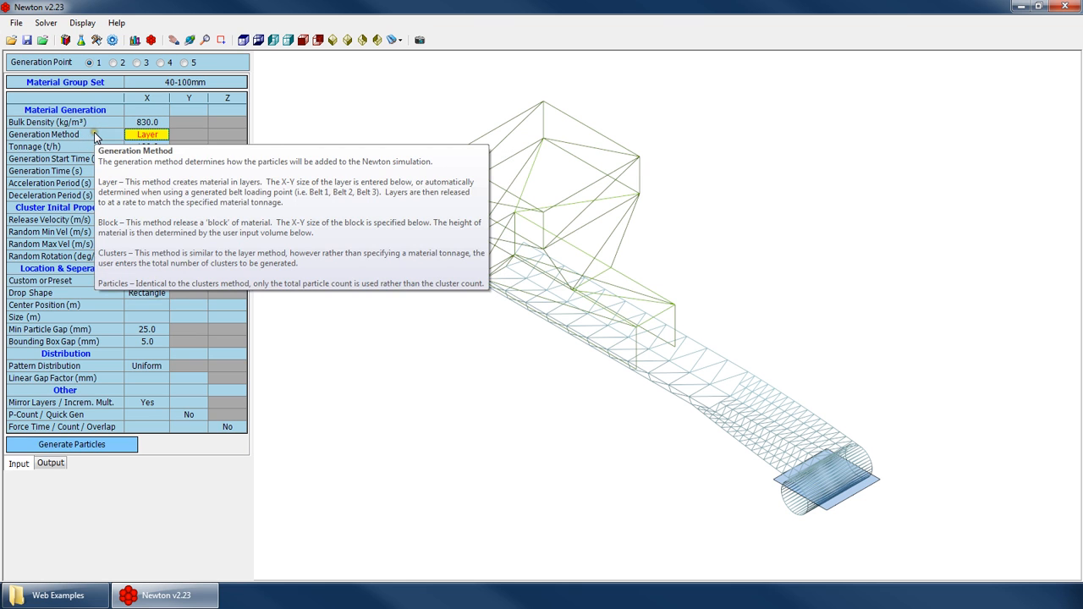
left_click(147, 134)
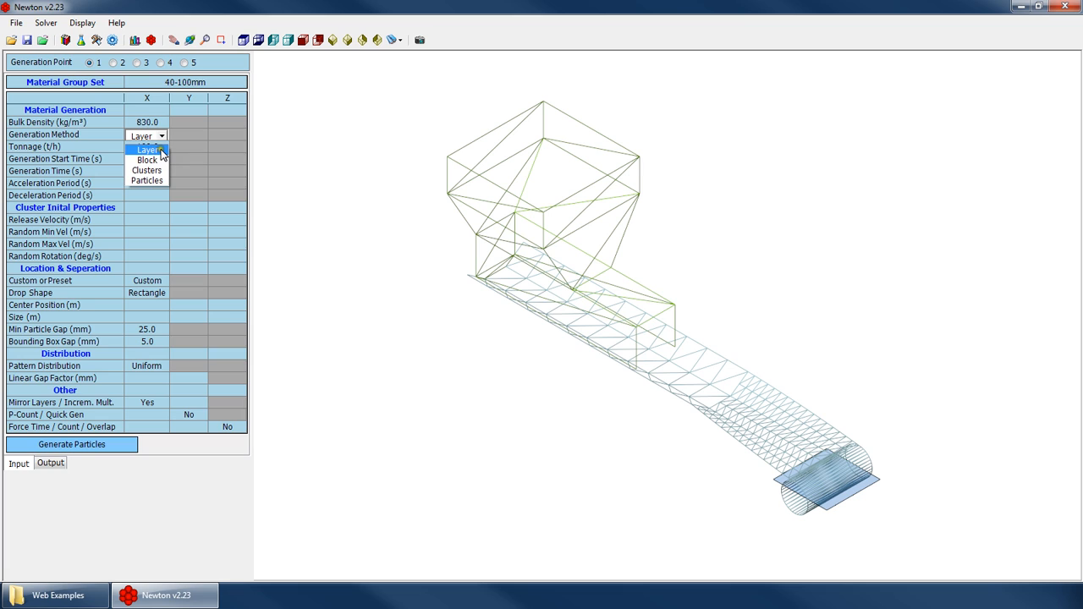
left_click(162, 151)
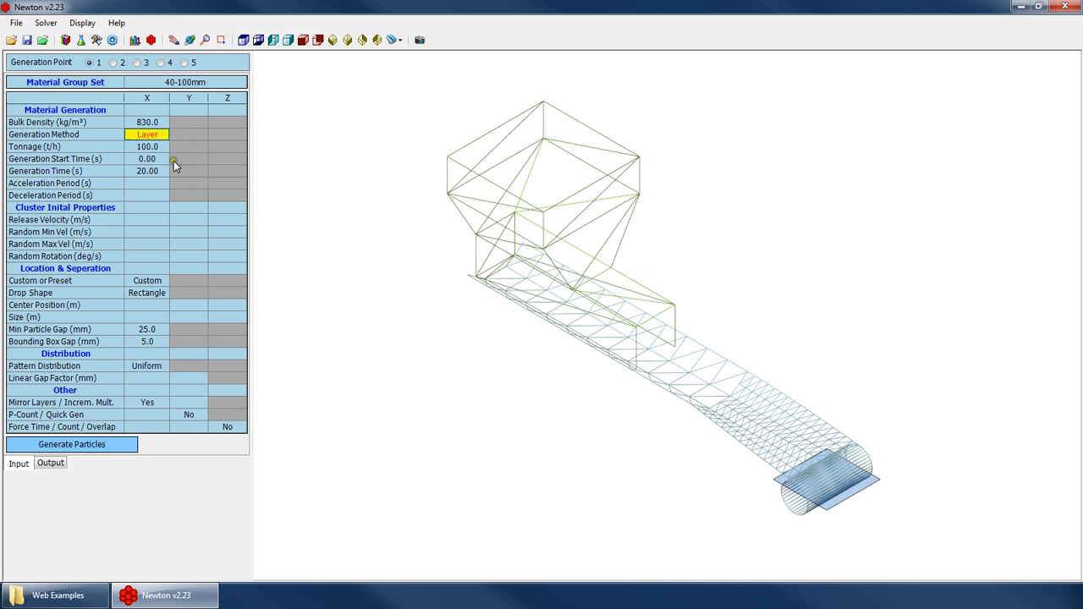
Switch the generation method to Block and select its volume value.
left_click(152, 134)
left_click(152, 160)
left_click(151, 147)
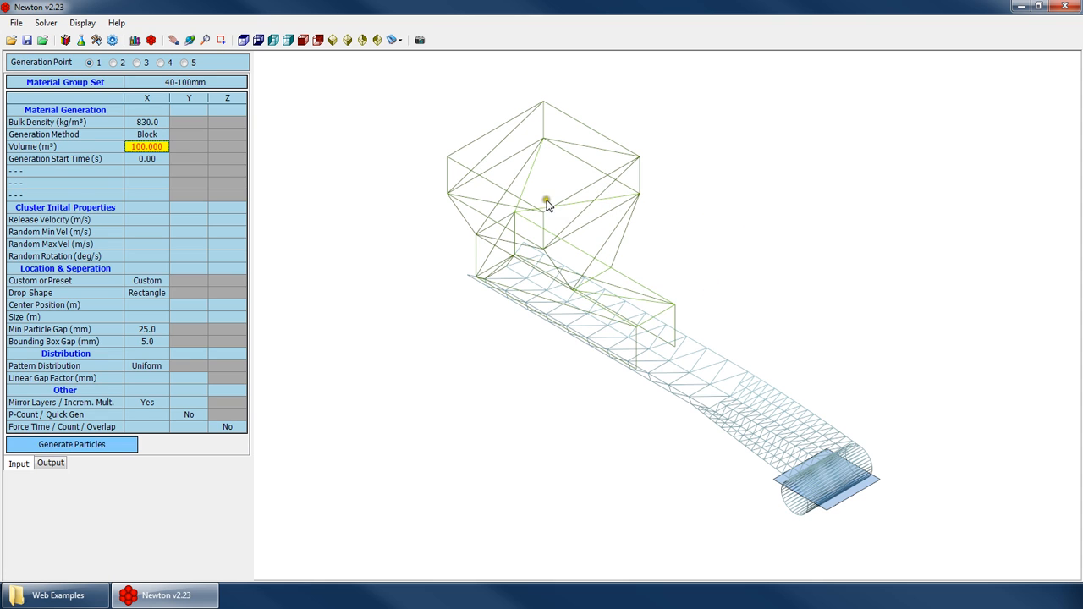
Change the generation method to Particles.
left_click(149, 137)
left_click(149, 136)
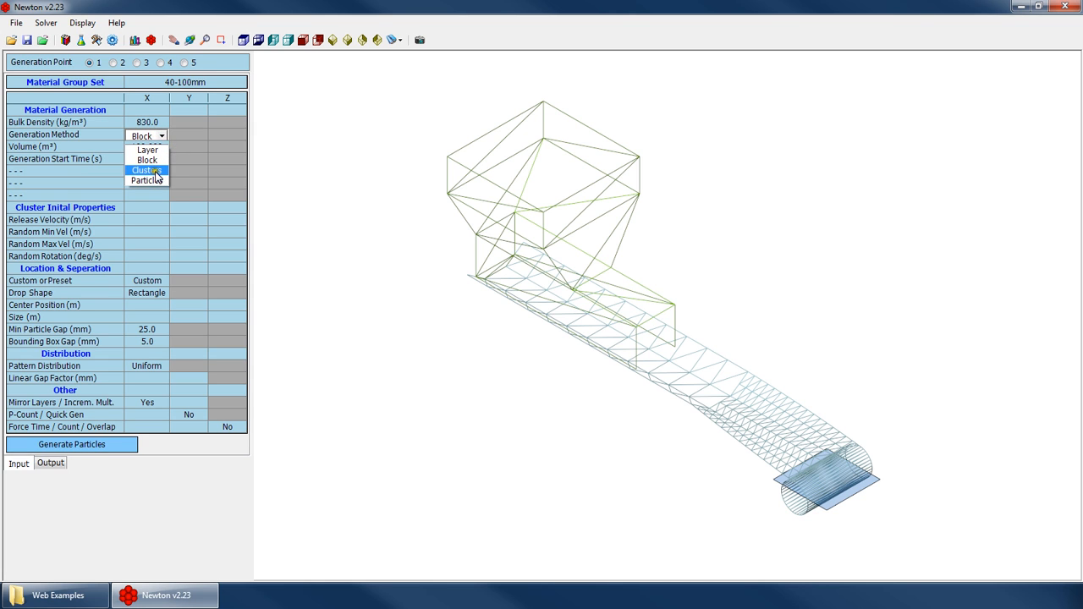
left_click(147, 180)
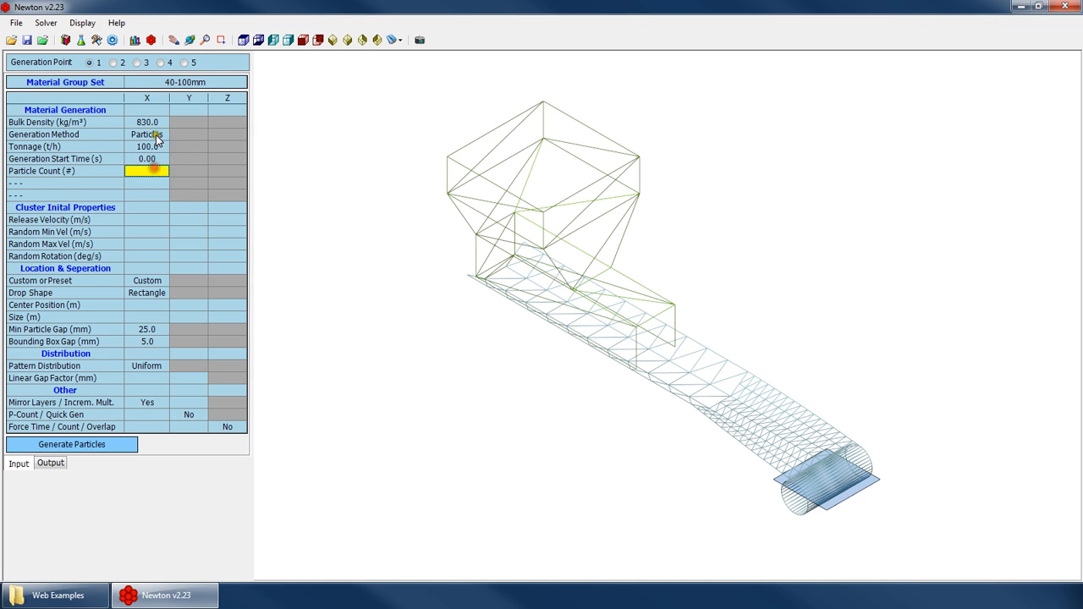
Change the generation method to Clusters and inspect its tonnage and cluster count inputs.
left_click(156, 138)
left_click(149, 168)
left_click(150, 147)
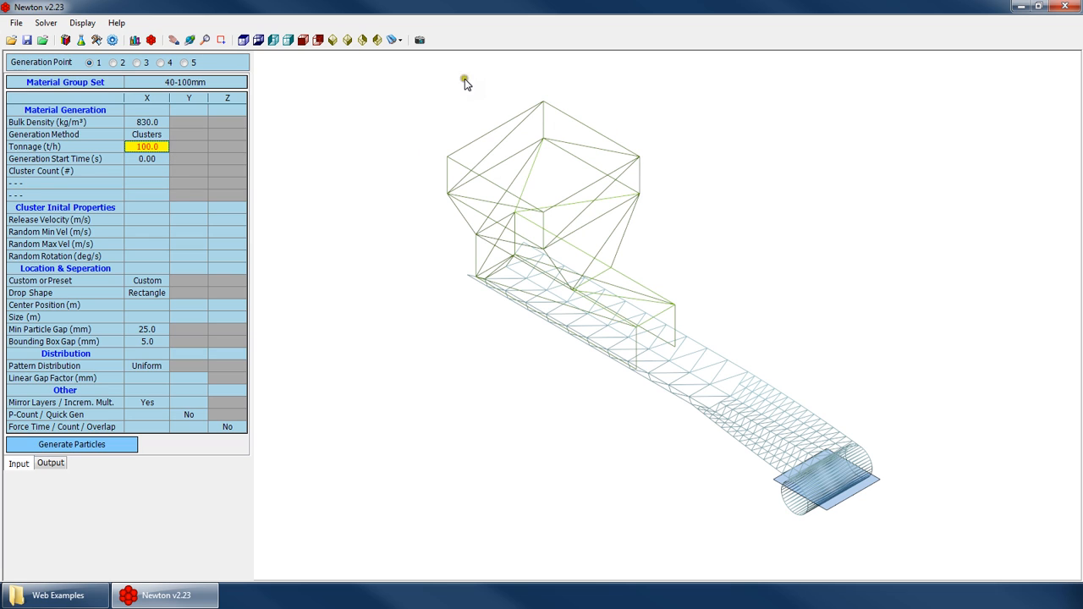
left_click(141, 174)
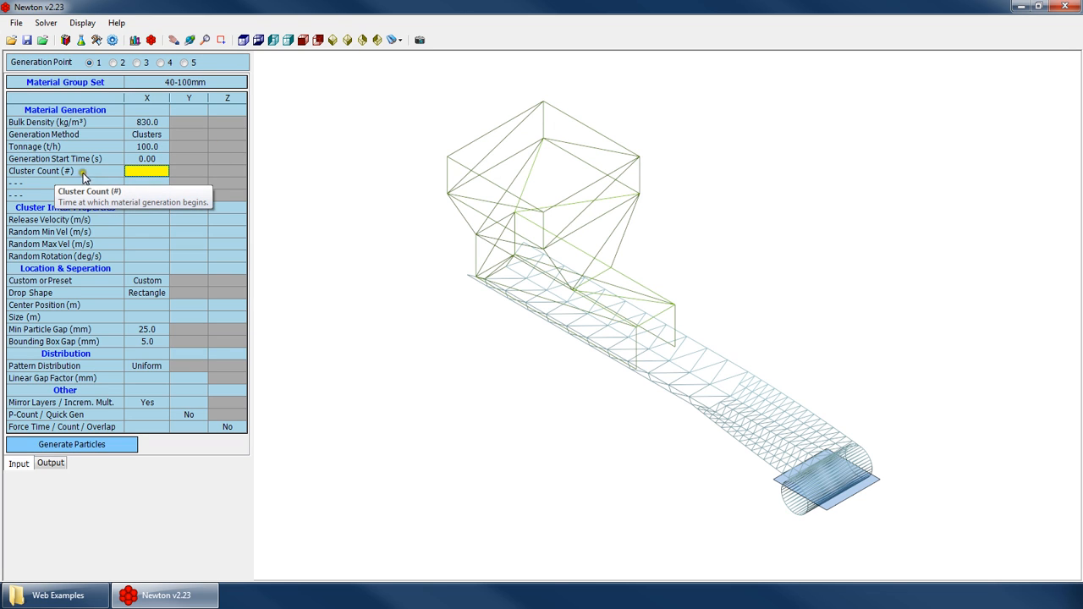
Return the generation method to Layer and set the tonnage to 1000 t/h.
left_click(146, 134)
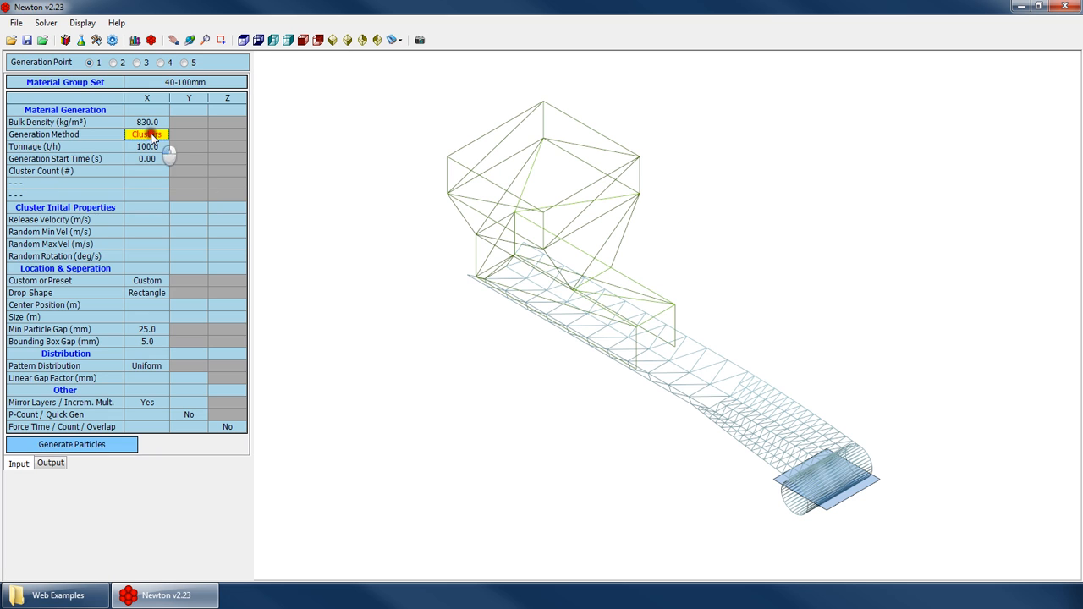
left_click(146, 173)
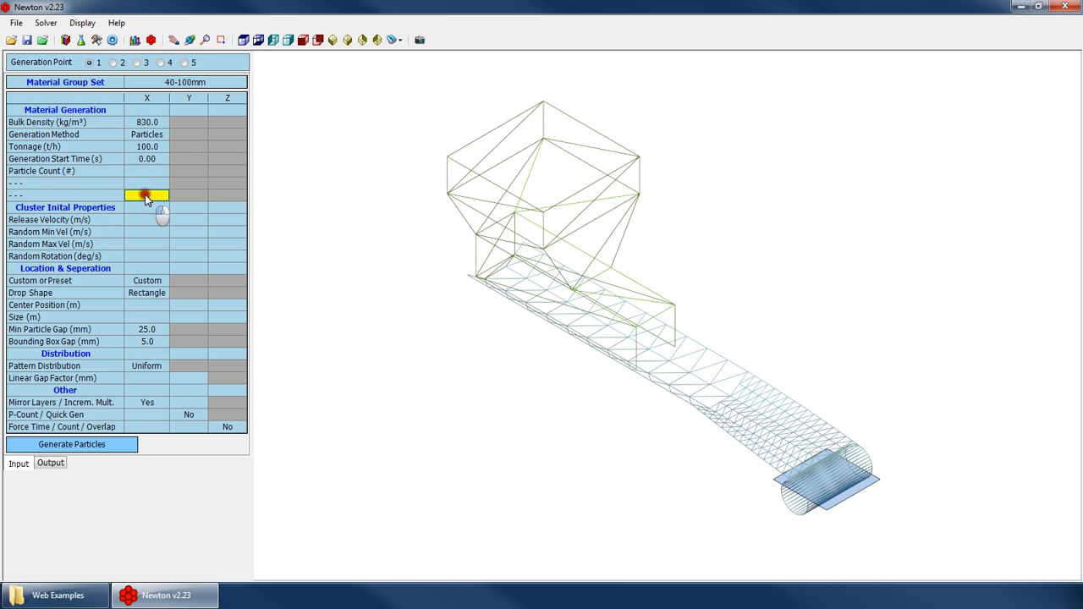
left_click(153, 139)
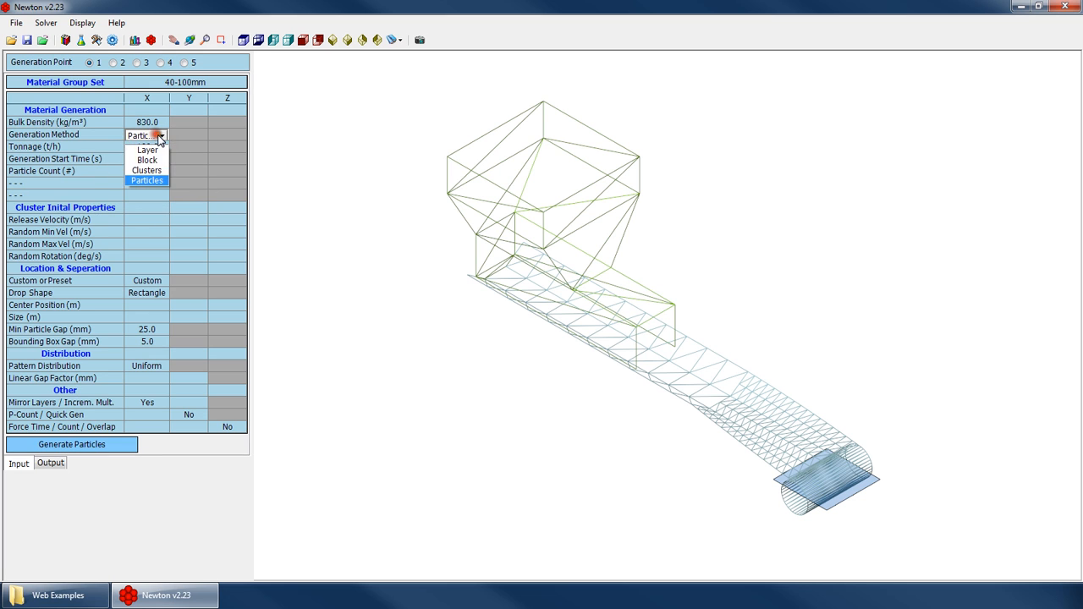
left_click(146, 151)
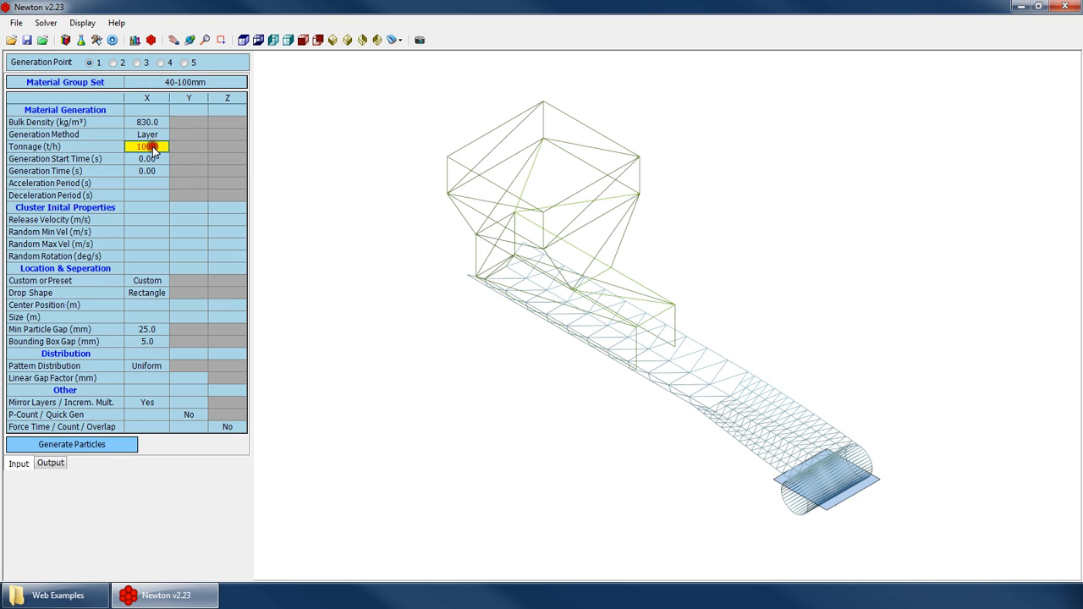
left_click(150, 147)
left_click(157, 147)
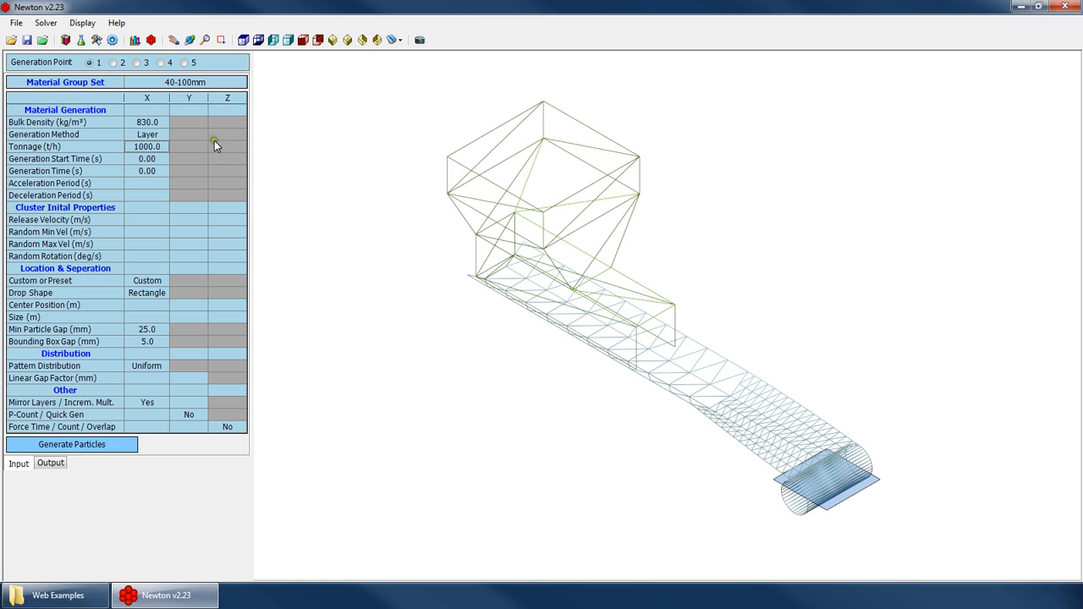
Set the generation time to 30 s after checking the generation start time.
left_click(134, 159)
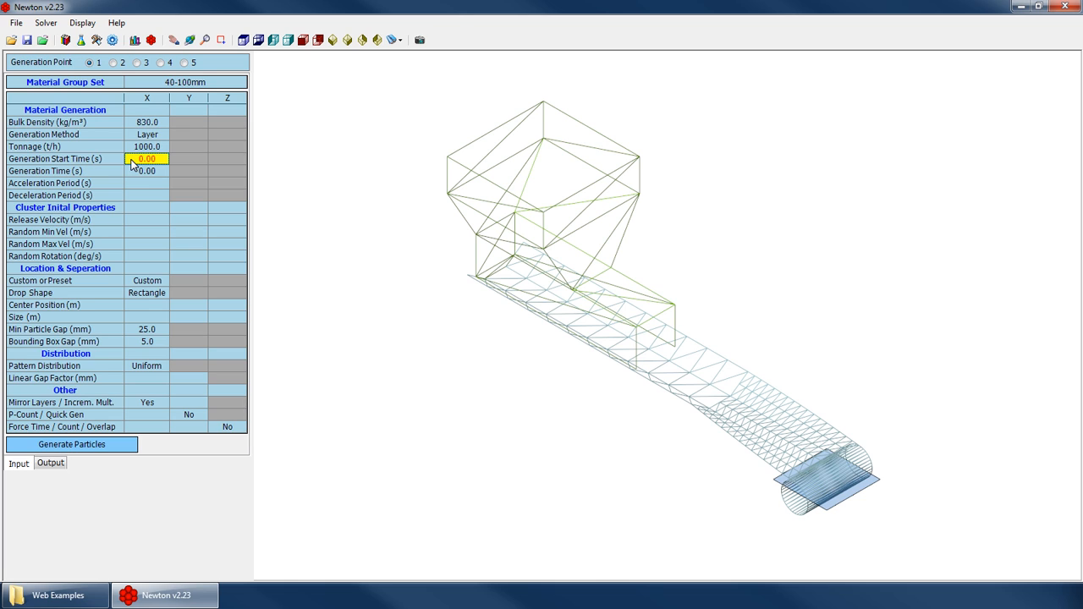
left_click(149, 170)
left_click(142, 159)
left_click(149, 161)
left_click(149, 172)
left_click(156, 160)
left_click(160, 173)
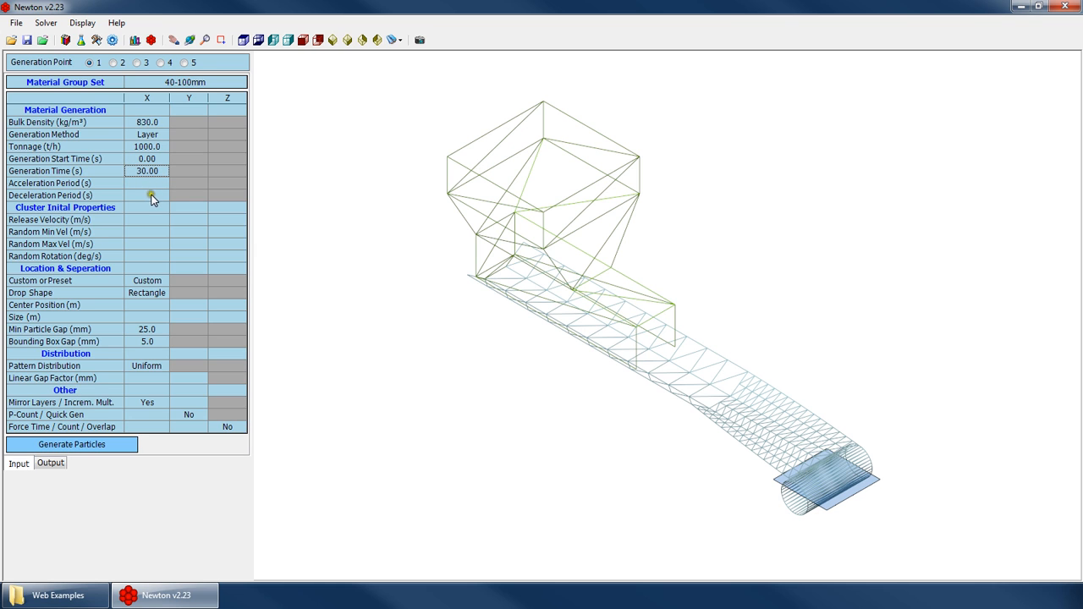
Examine the acceleration and deceleration period inputs together with the tonnage, generation start time and generation time.
left_click(151, 196)
left_click(133, 197)
left_click(140, 184)
left_click(143, 198)
left_click(149, 184)
left_click(142, 147)
left_click(146, 160)
left_click(148, 171)
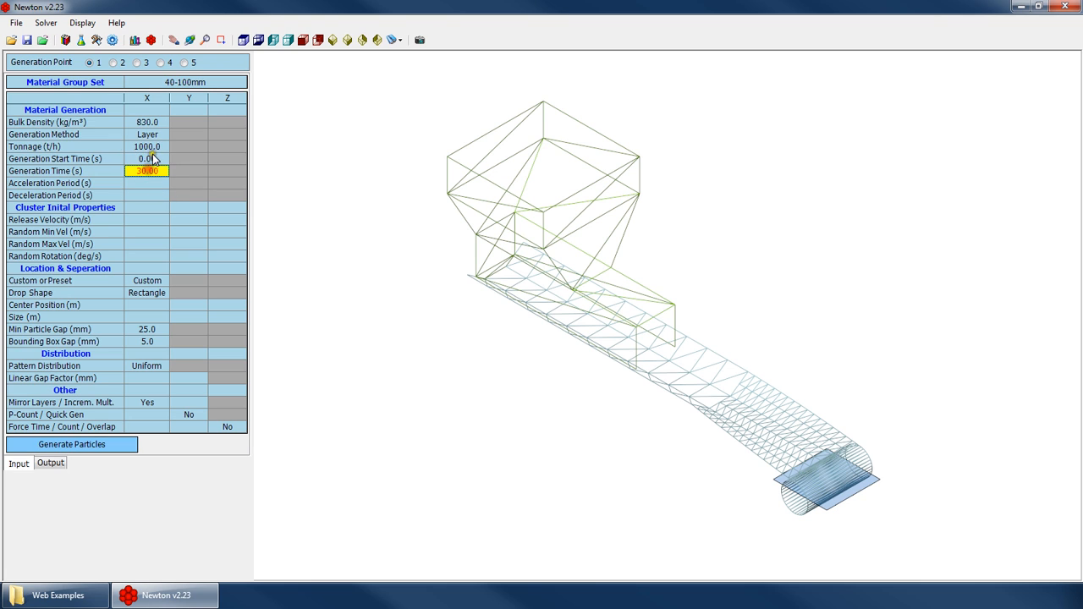
left_click(153, 159)
Set the acceleration period of the material generation to 10 s.
left_click(158, 175)
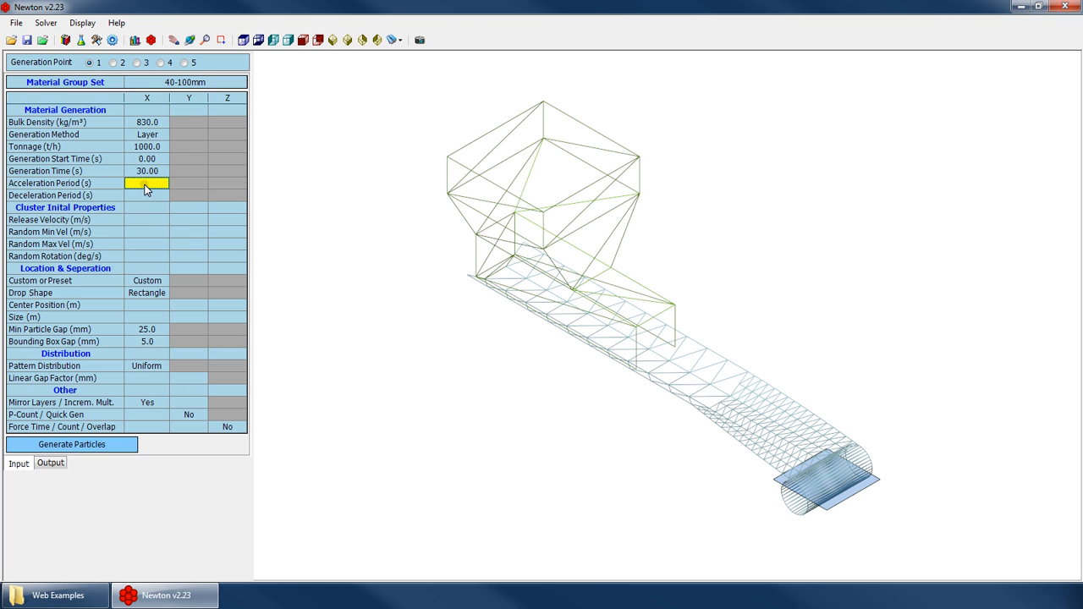
type("10")
key("Return")
Examine how the acceleration period relates to the start time, the generation time and the full tonnage.
left_click(147, 159)
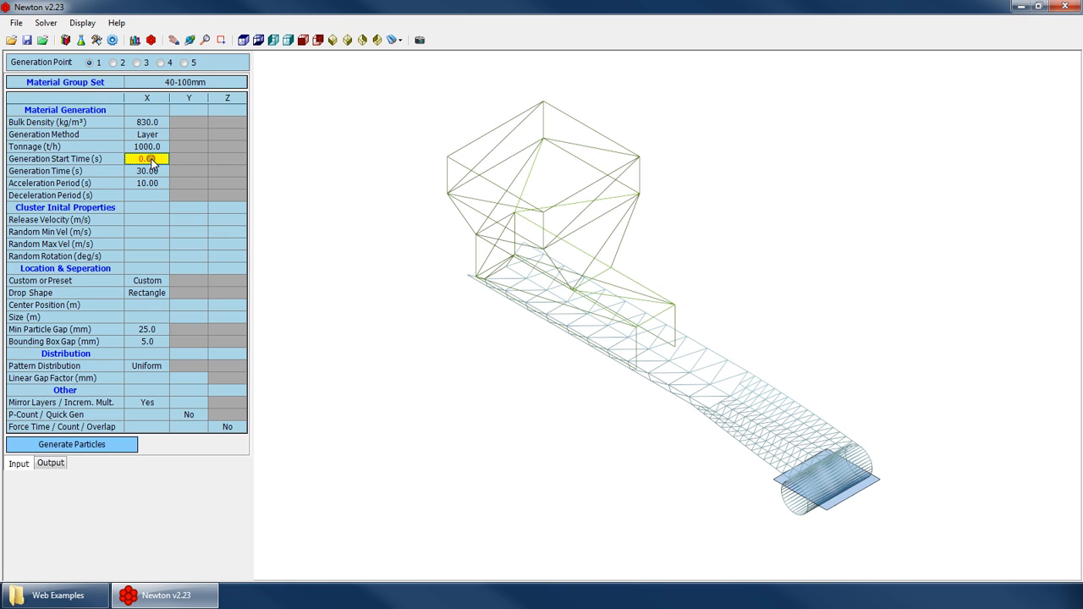
left_click(142, 148)
left_click(146, 182)
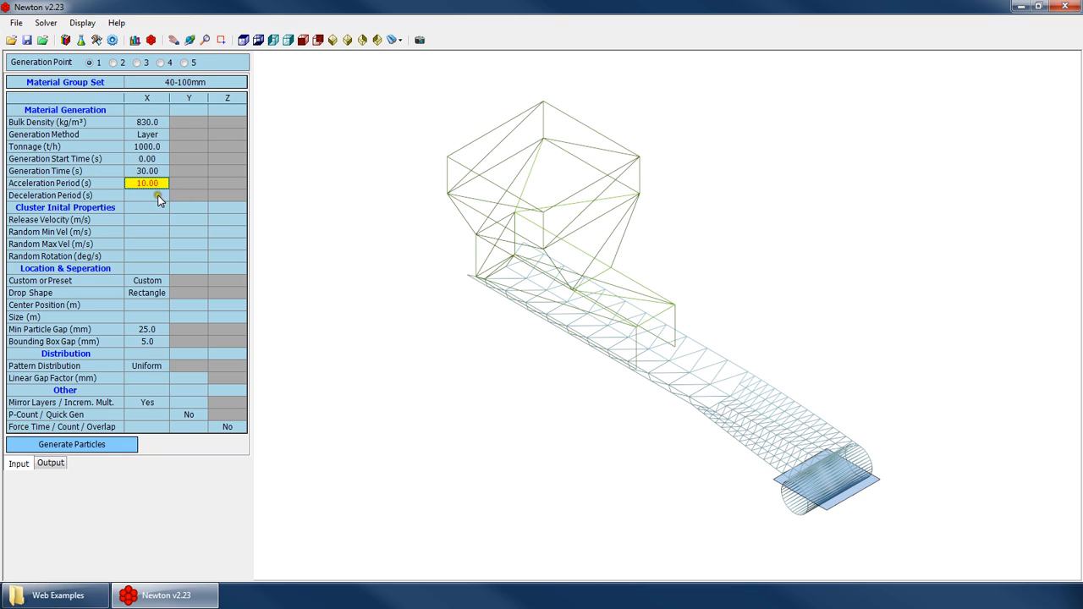
left_click(157, 147)
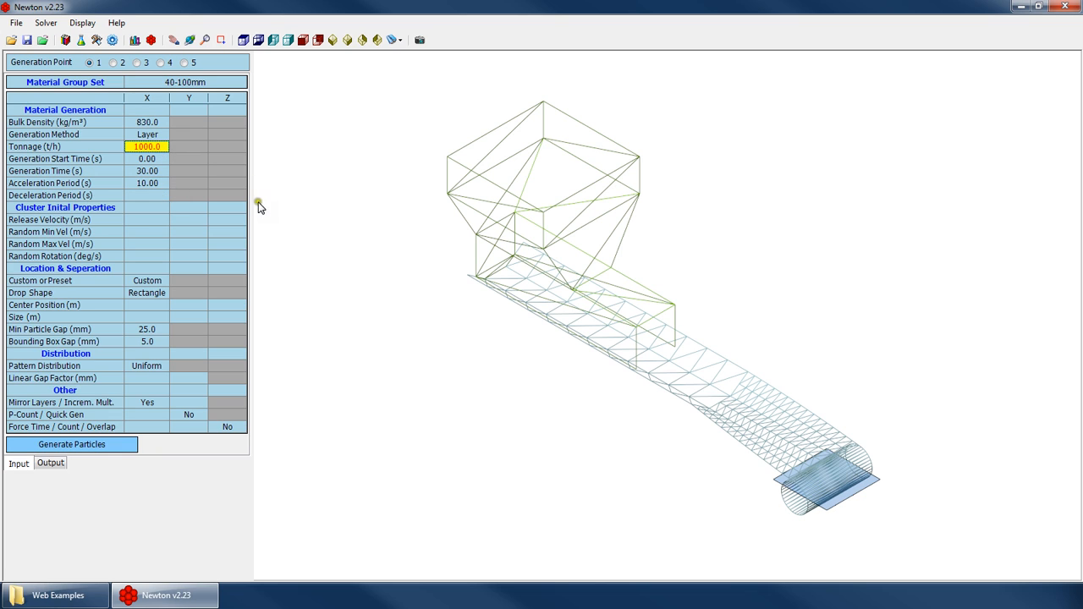
left_click(160, 182)
left_click(152, 182)
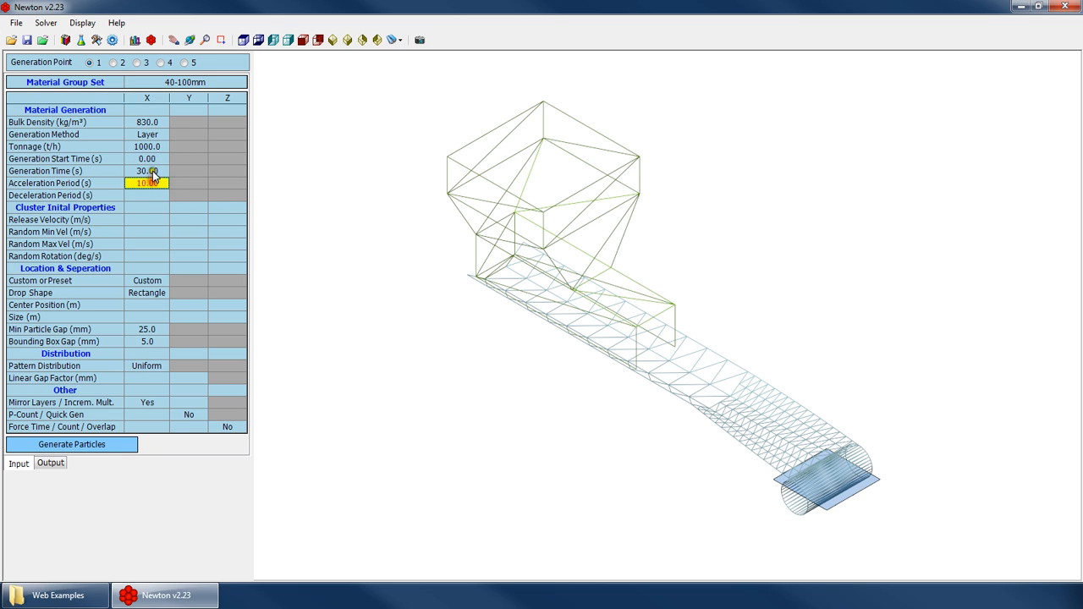
left_click(151, 172)
left_click(151, 184)
left_click(152, 175)
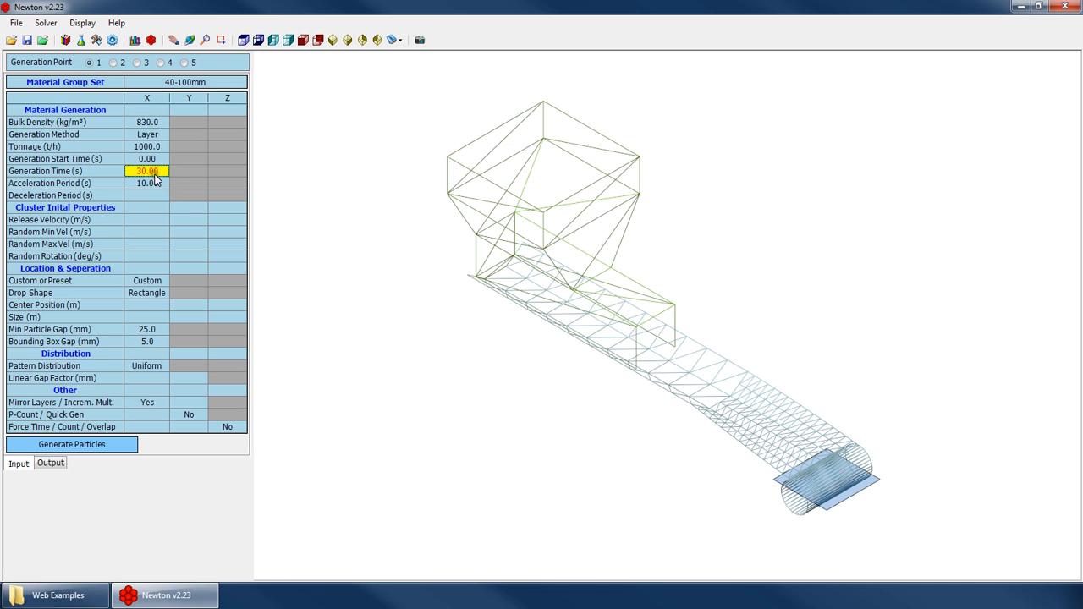
left_click(154, 149)
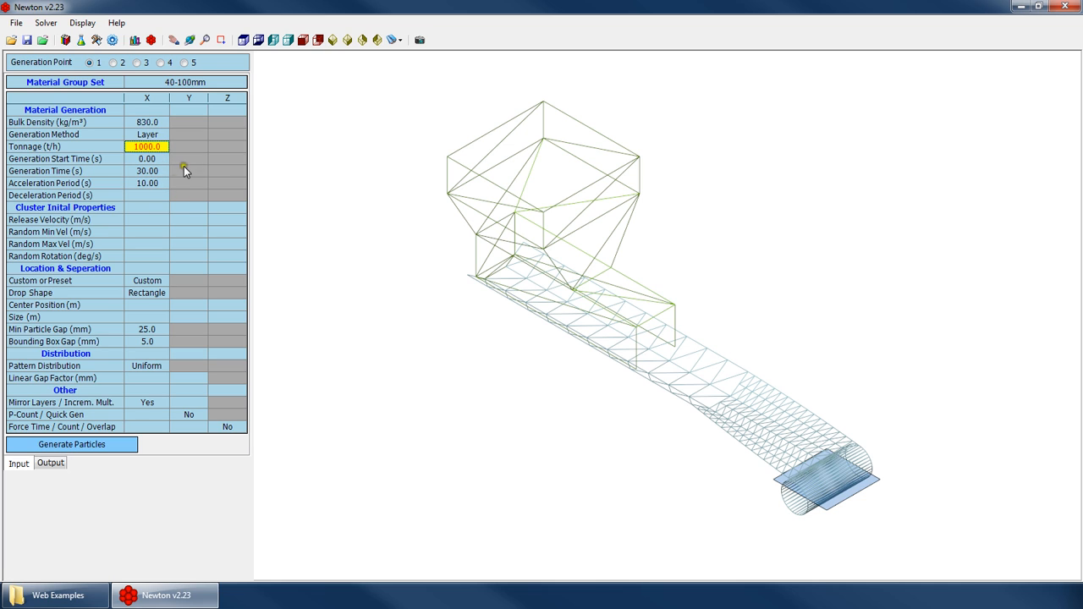
Clear the acceleration period and set the deceleration period to 15 s.
left_click(140, 185)
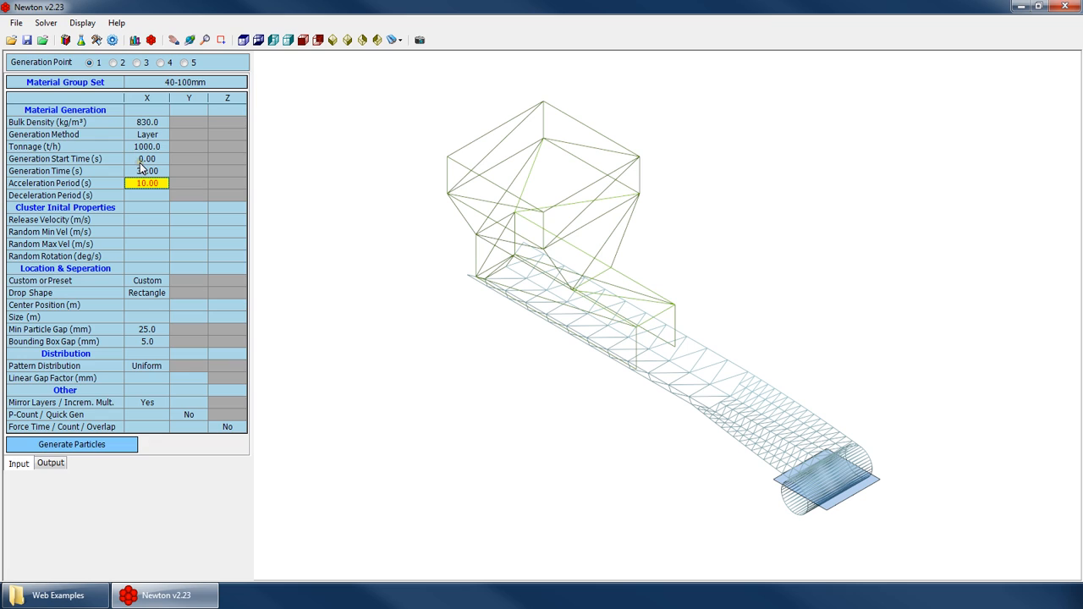
key("Delete")
key("Return")
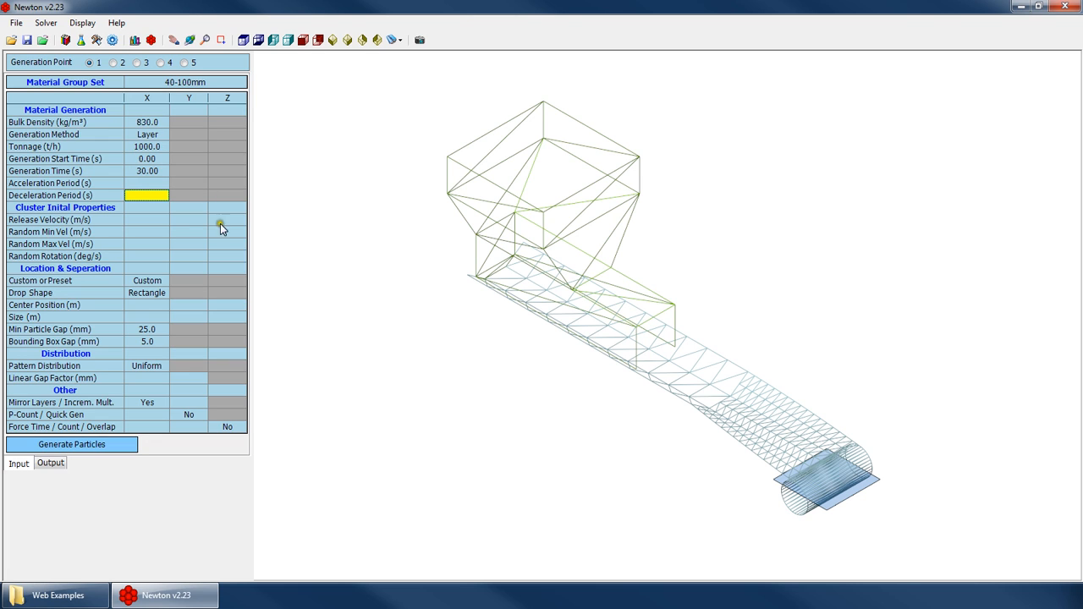
type("15")
left_click(167, 200)
Review the deceleration period against the generation start time, generation time and tonnage.
left_click(145, 160)
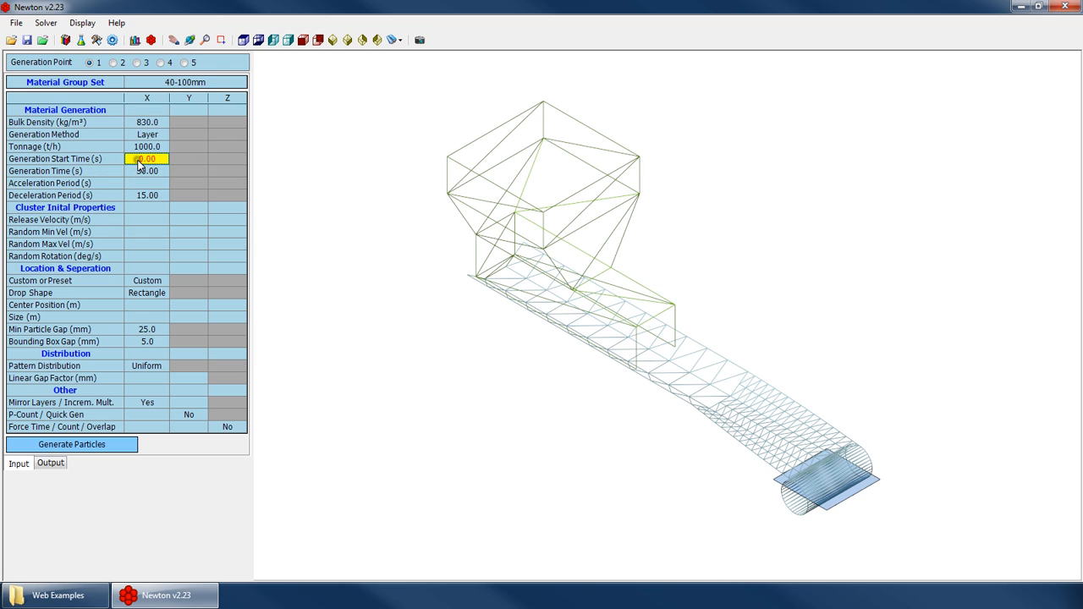
left_click(153, 147)
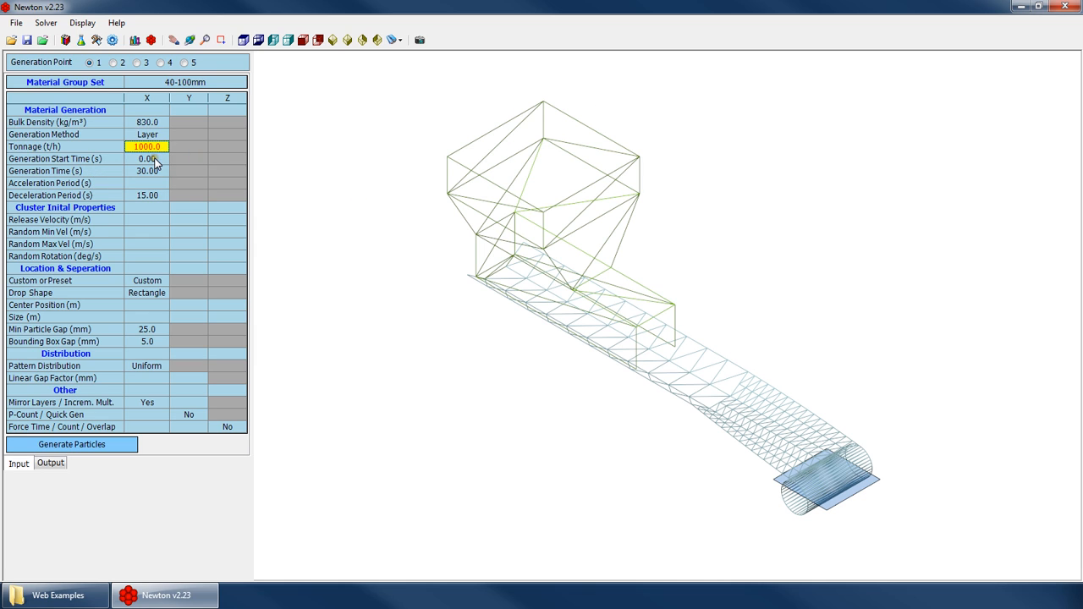
left_click(156, 159)
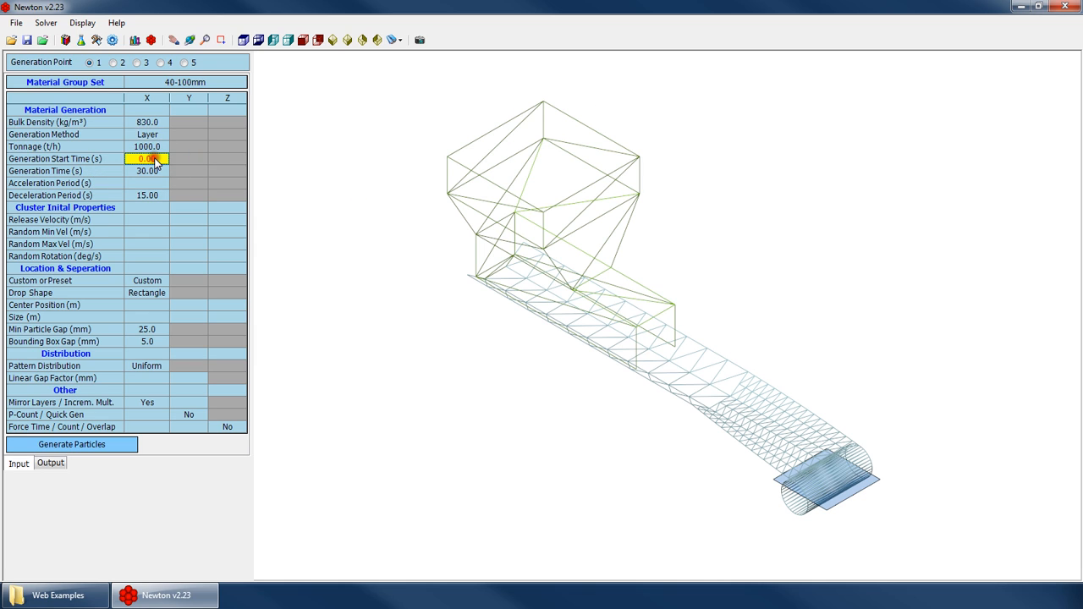
left_click(145, 196)
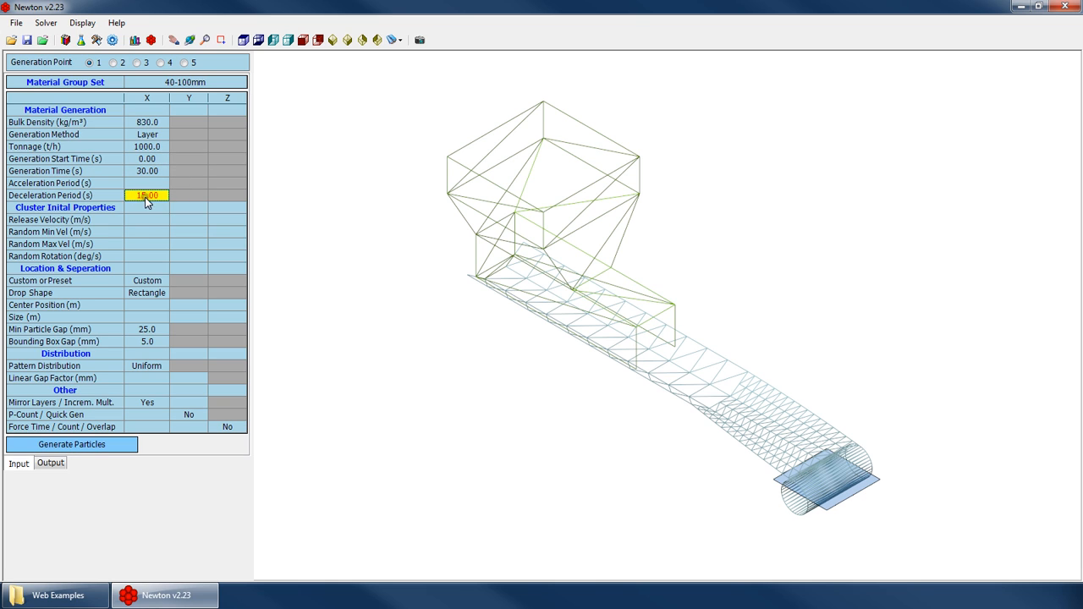
left_click(152, 174)
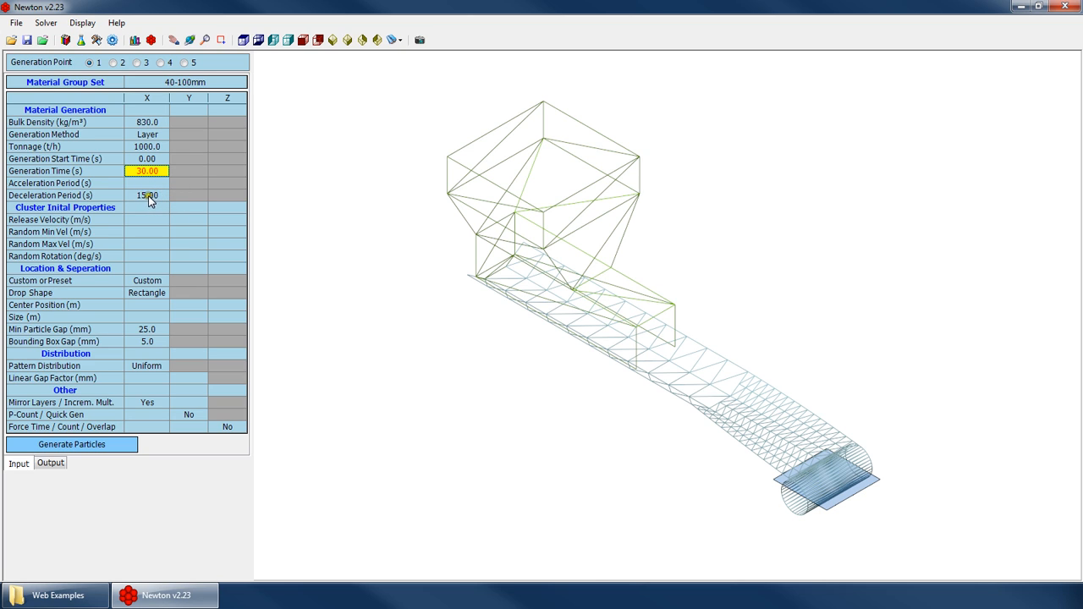
left_click(139, 149)
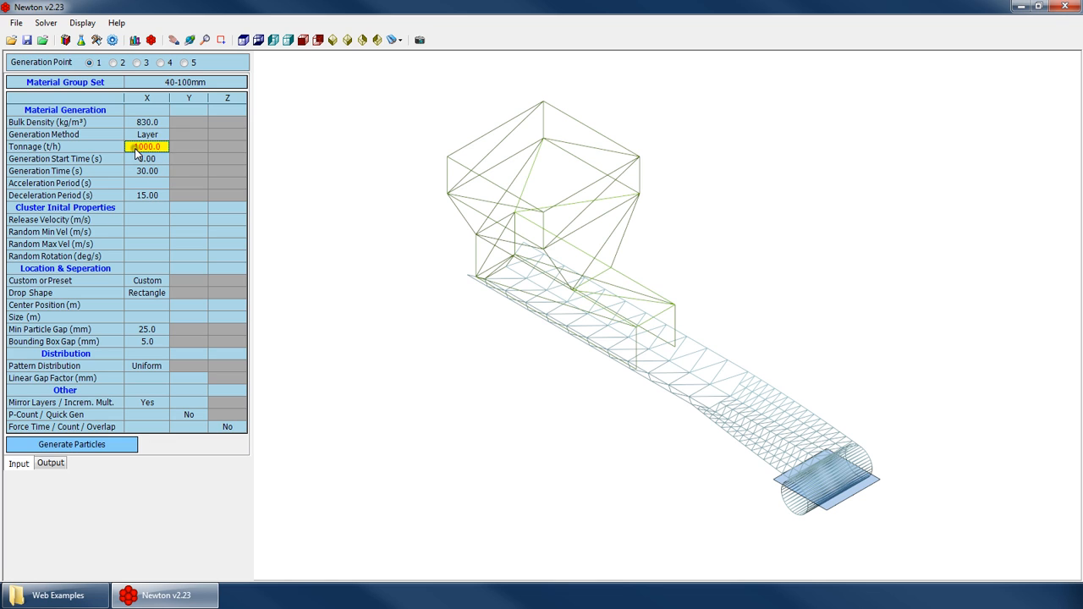
left_click(146, 196)
Set the generation time to 60 s.
left_click(150, 172)
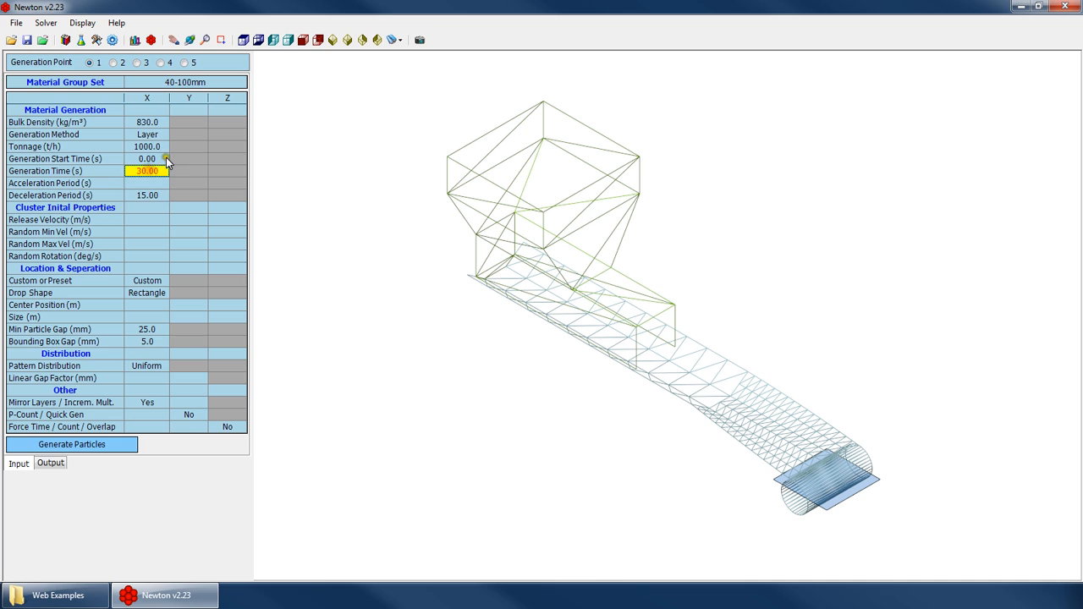
type("60")
left_click(137, 207)
type("15.00")
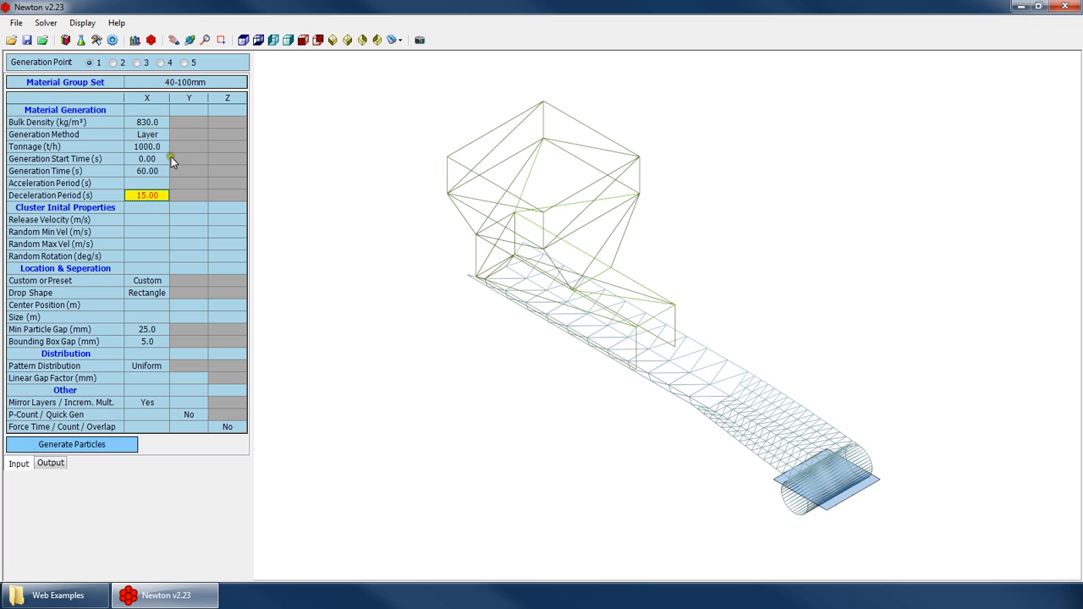
Set the acceleration period to 15 s and the deceleration period to 10 s.
left_click(136, 146)
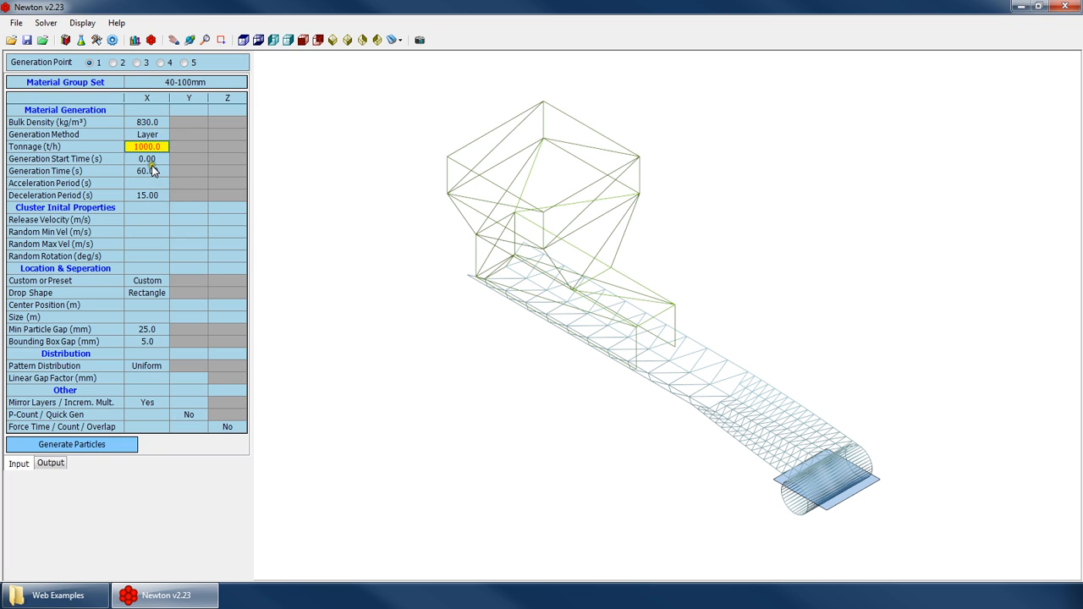
left_click(159, 171)
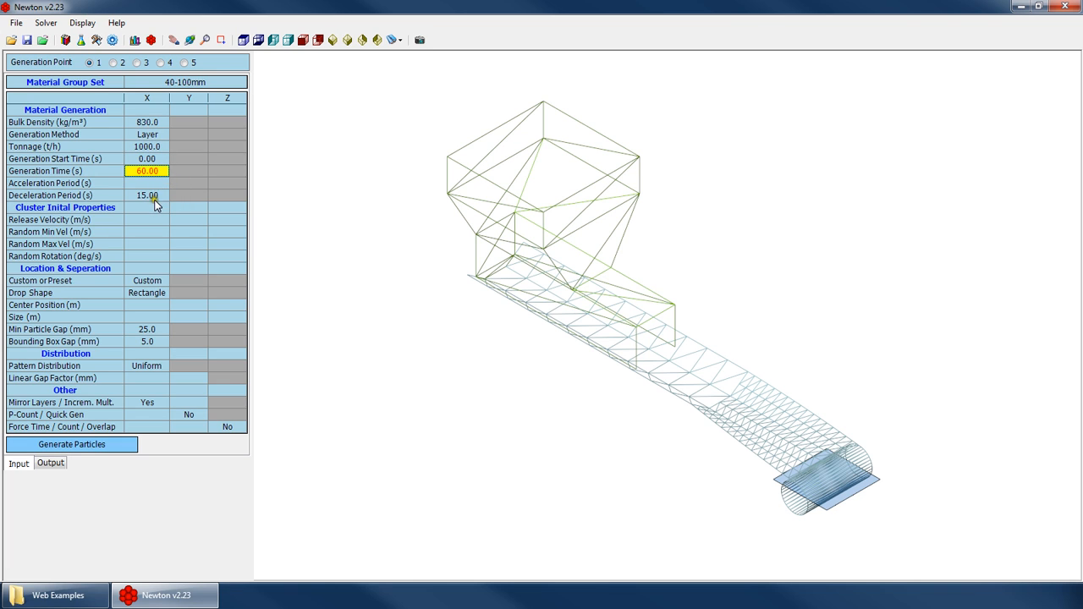
left_click(160, 194)
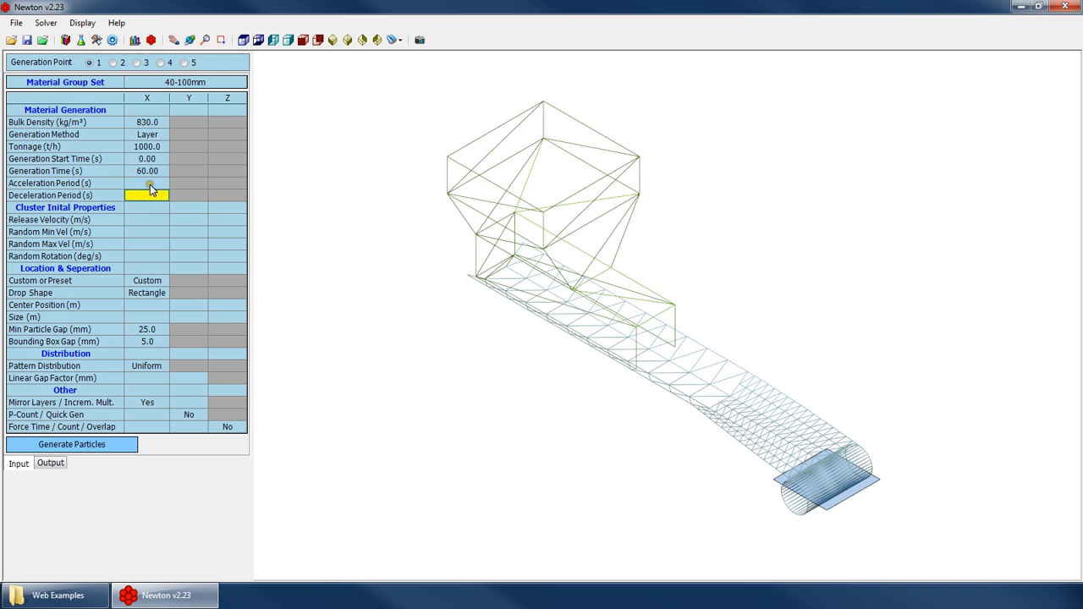
key("Delete")
key("Up")
key("Down")
key("Up")
type("15")
key("Return")
left_click(154, 199)
type("10")
key("Up")
mouse_move(22, 188)
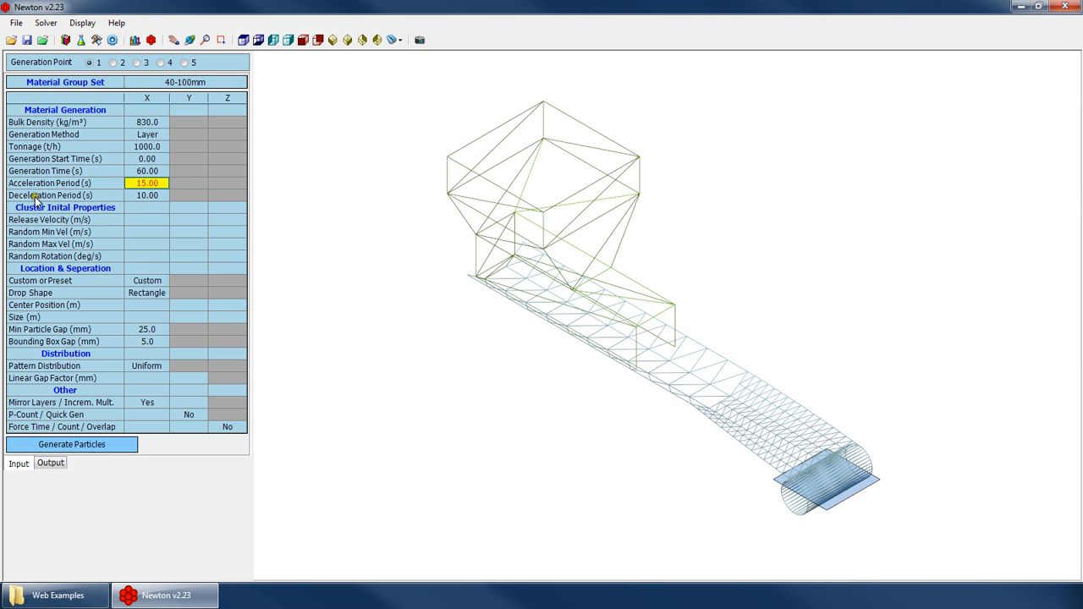
Clear both the acceleration period and the deceleration period.
left_click(149, 196)
left_click(158, 185)
key("Delete")
key("Down")
key("Delete")
key("Up")
key("Down")
key("Up")
key("Up")
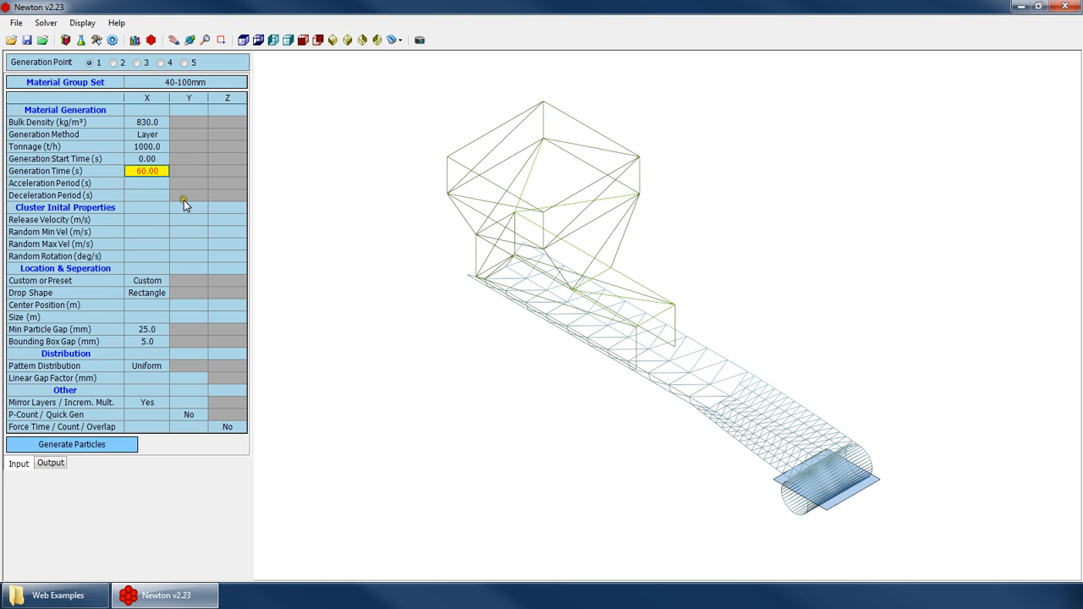
key("Down")
key("Down")
key("Up")
left_click(150, 132)
left_click(162, 135)
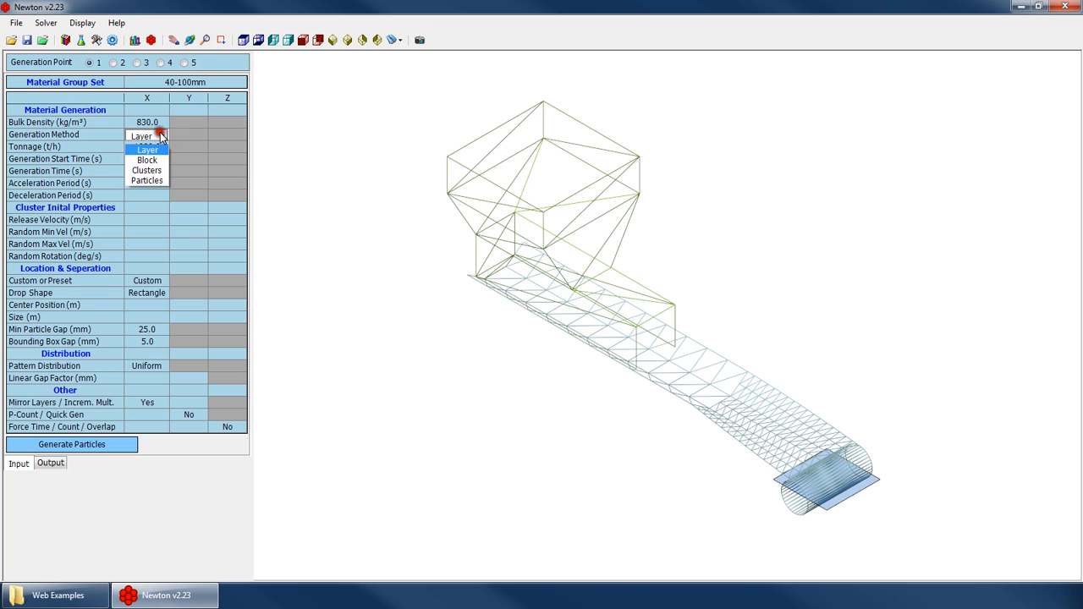
Set the generation location preset to Belt 1.
left_click(146, 280)
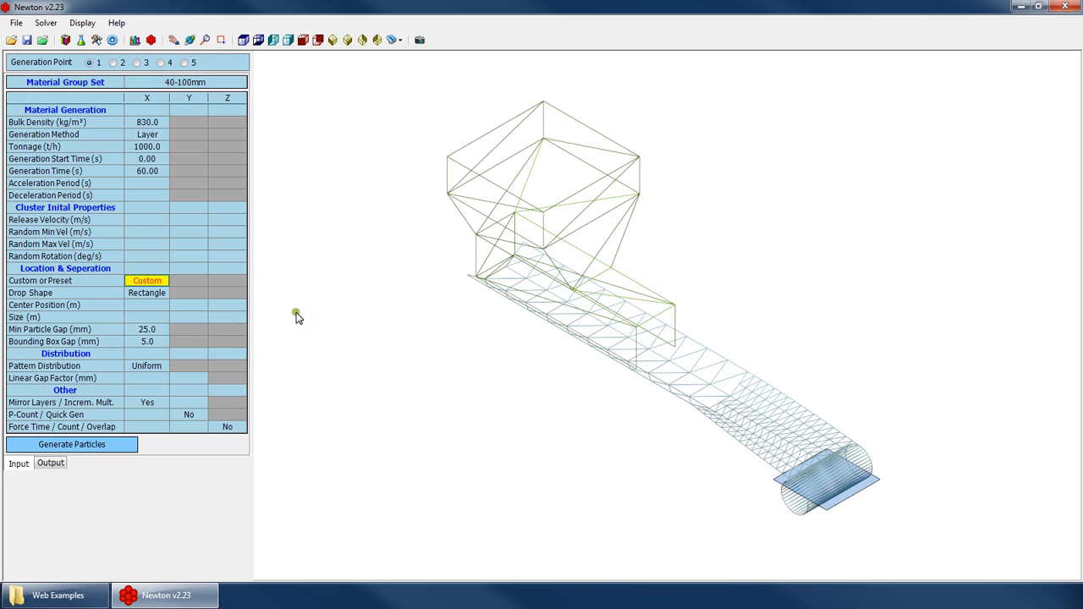
left_click(145, 294)
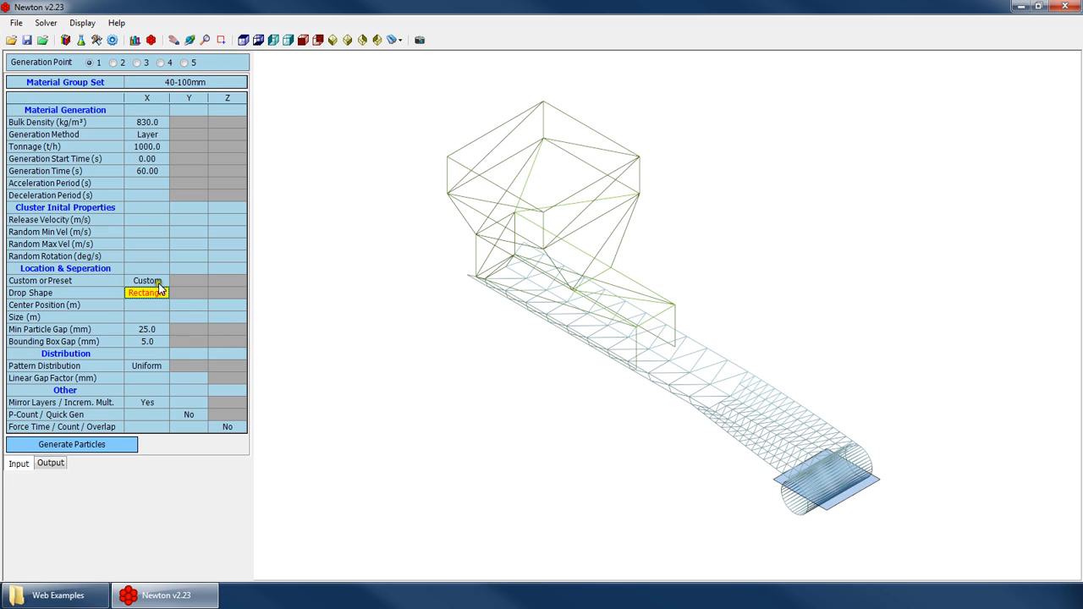
left_click(159, 280)
left_click(143, 306)
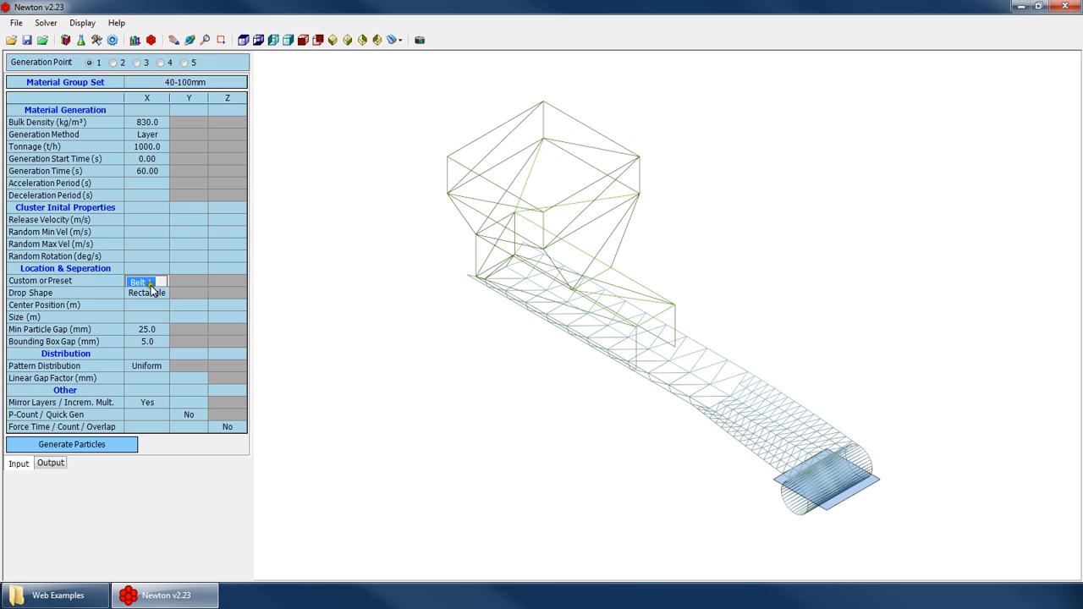
left_click(161, 281)
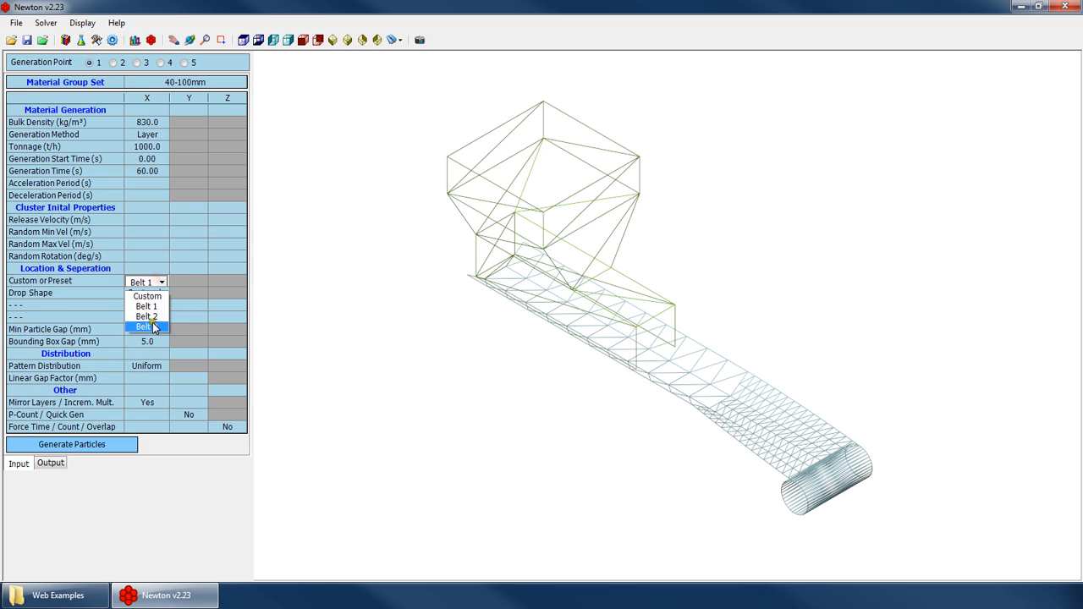
left_click(144, 307)
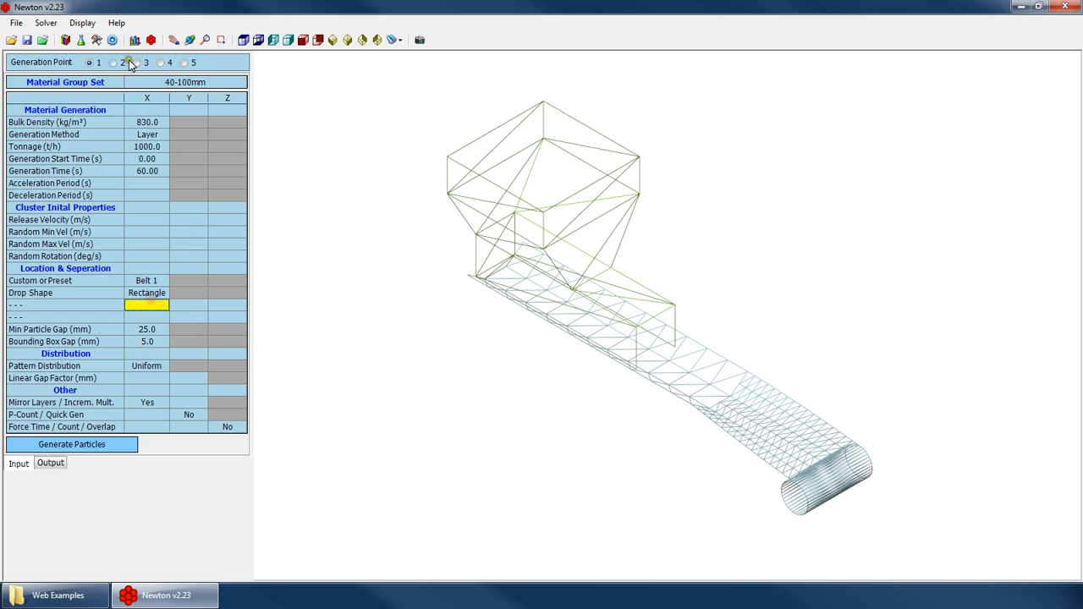
Check the input settings of the available belts, comparing Belt #1 with the other belts.
left_click(96, 40)
left_click(141, 63)
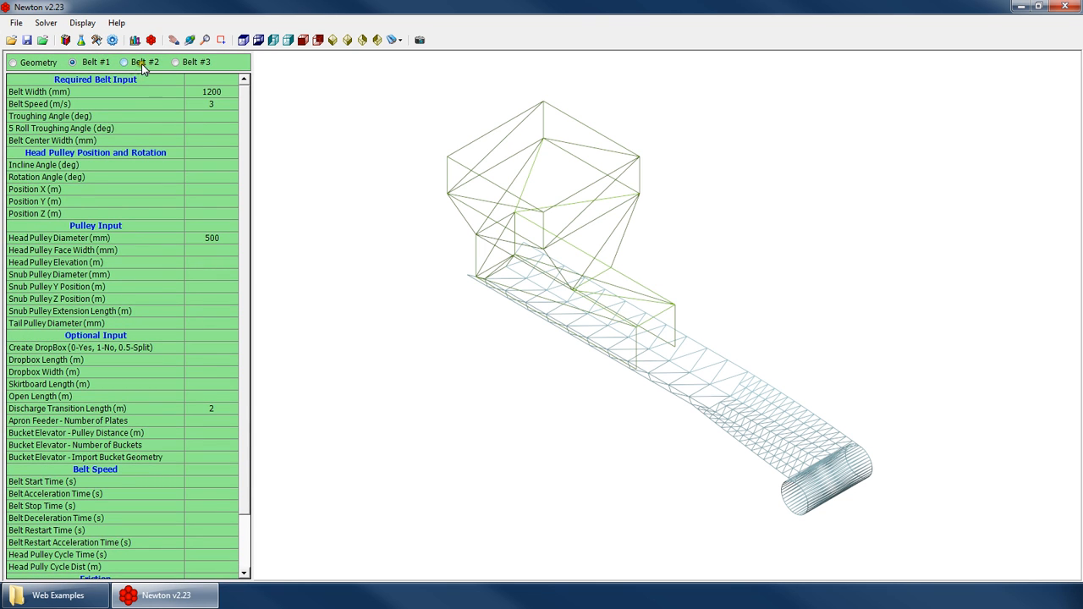
left_click(189, 63)
left_click(83, 62)
left_click(134, 40)
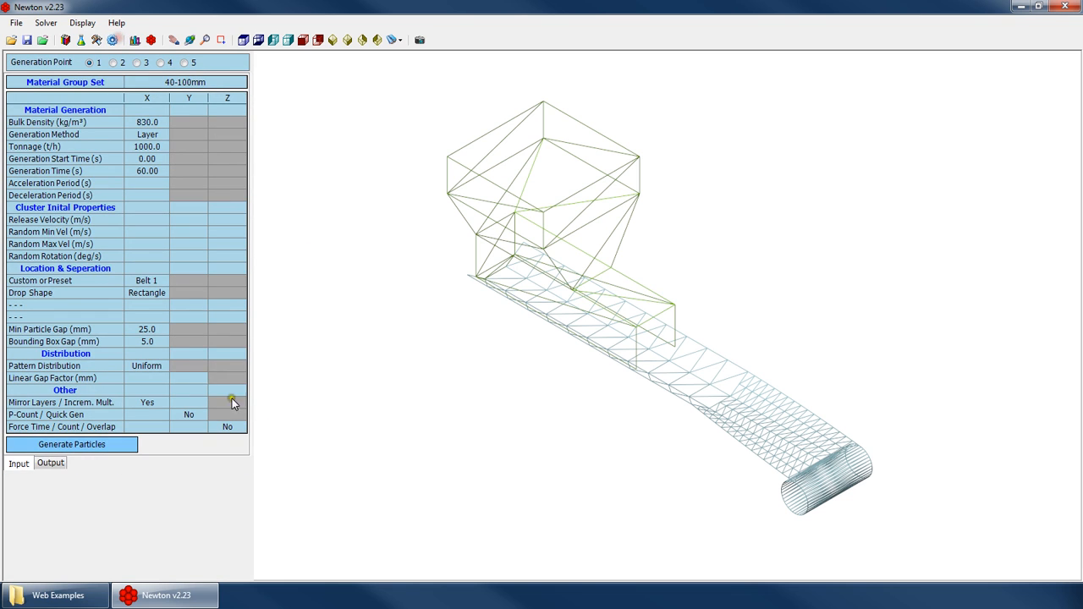
Review the location preset choices and the location fields against the belt's loading box.
left_click(153, 270)
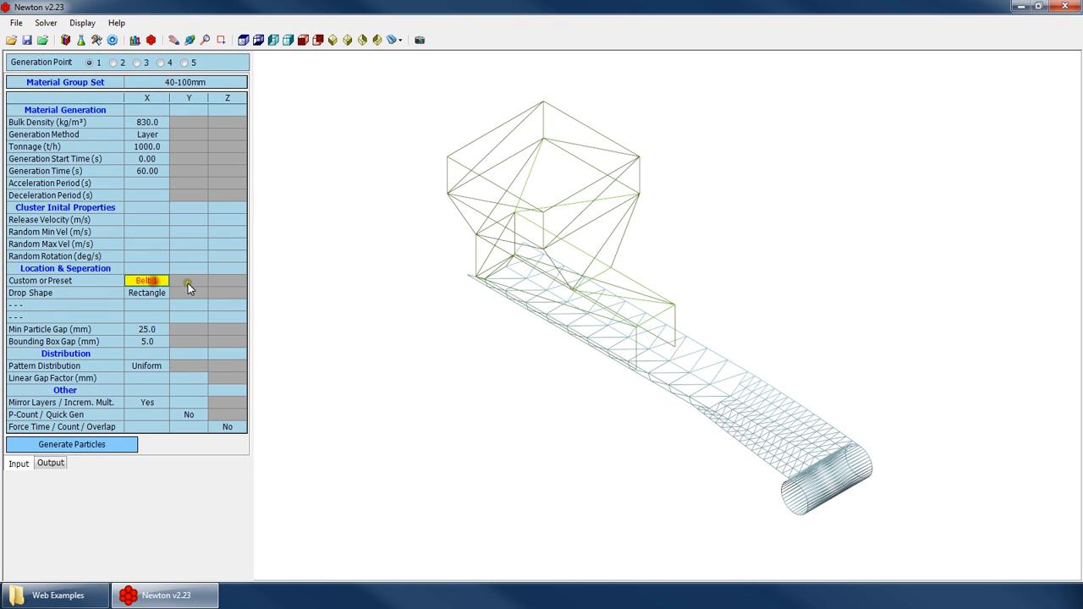
left_click(158, 282)
left_click(158, 283)
left_click(586, 233)
left_click(148, 306)
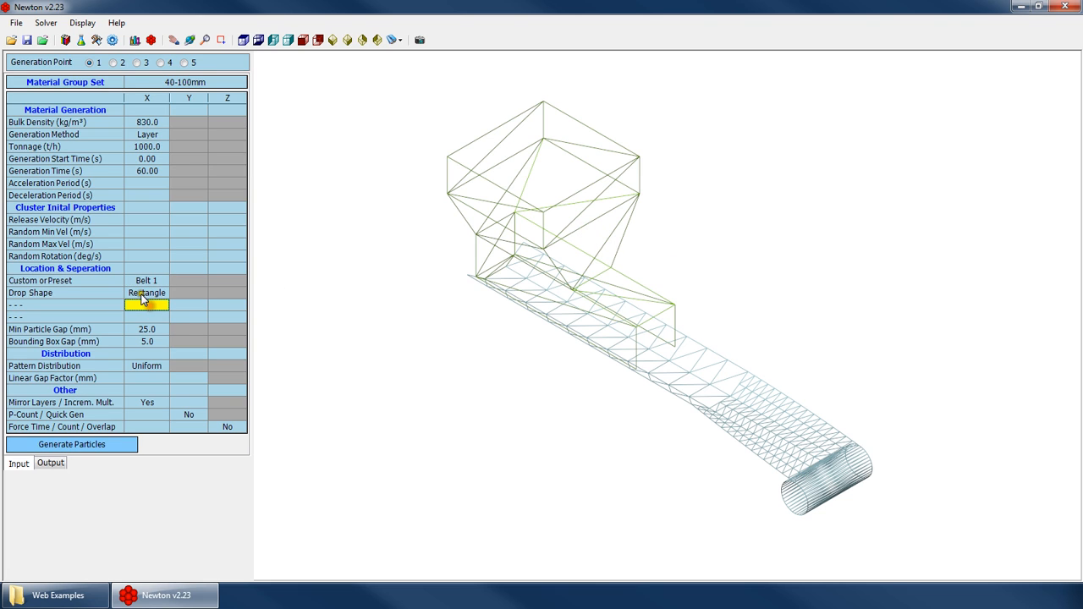
left_click(130, 316)
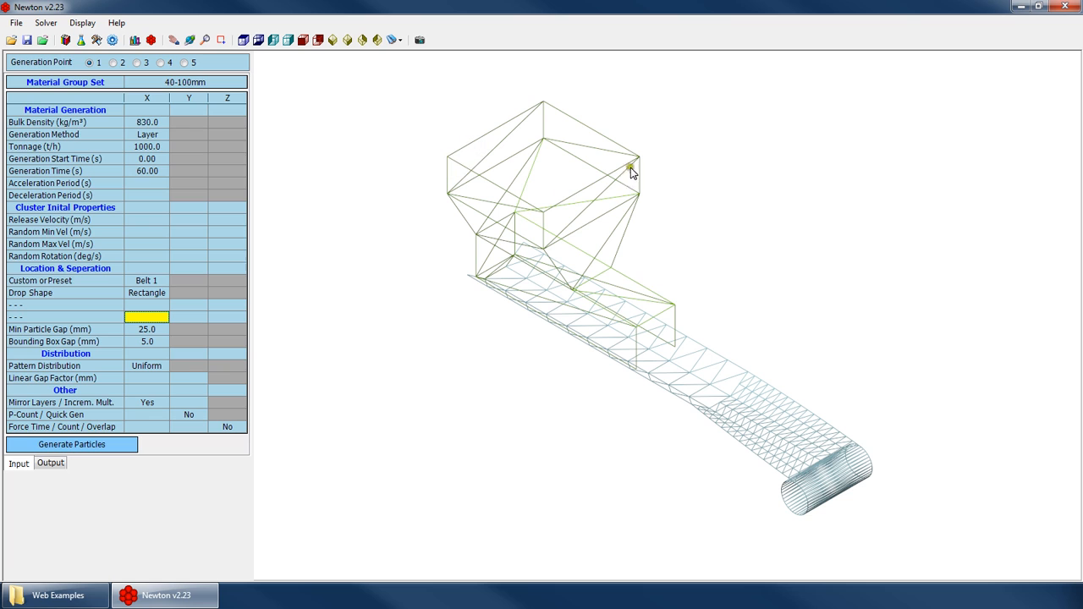
left_click(511, 272)
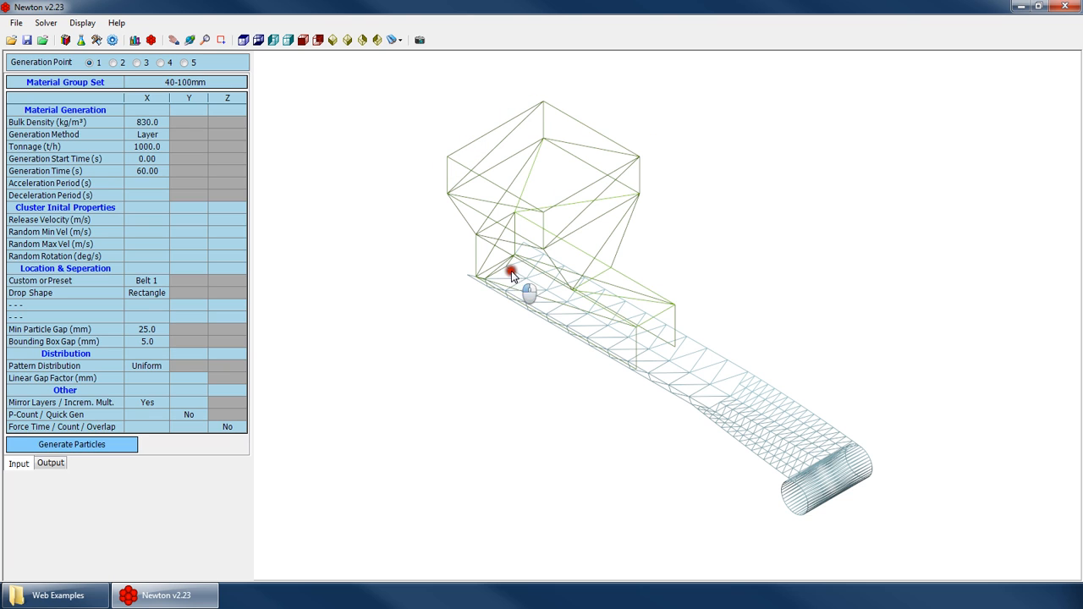
Set the generation time to 0.1 s and generate the particles at Belt 1.
left_click(150, 301)
left_click(138, 173)
key("BackSpace")
type("0.1")
key("Return")
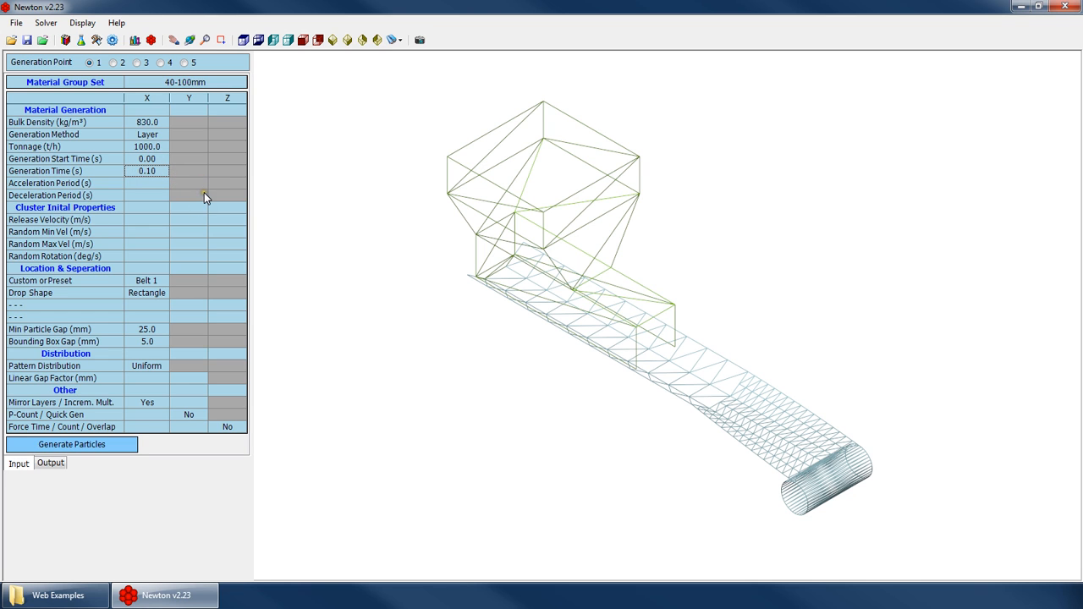
left_click(96, 446)
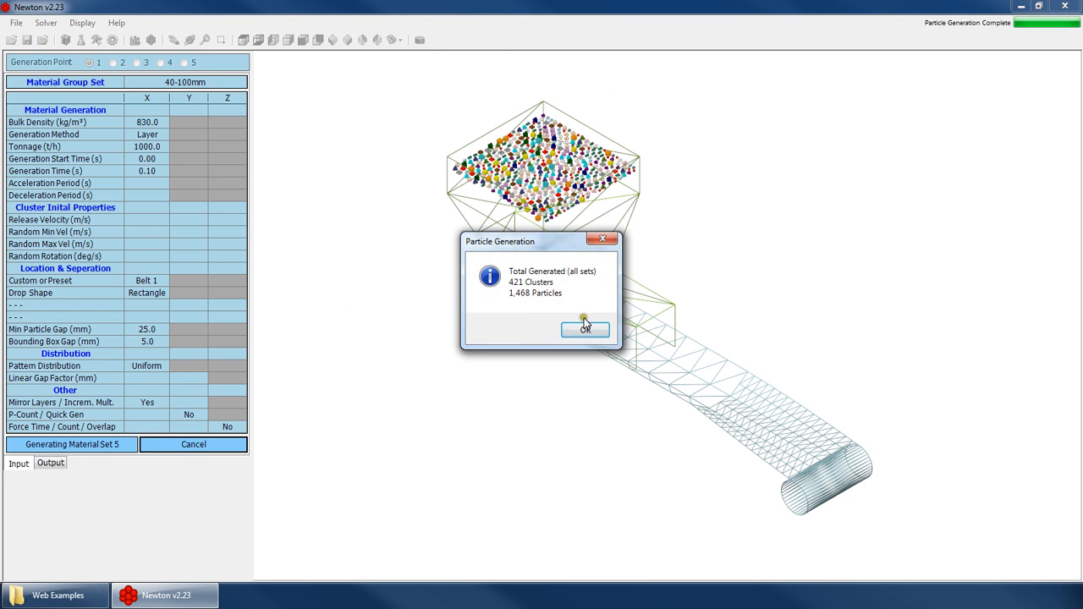
left_click(583, 331)
Examine the generated particle layer over the loading box from the top view.
left_click(244, 40)
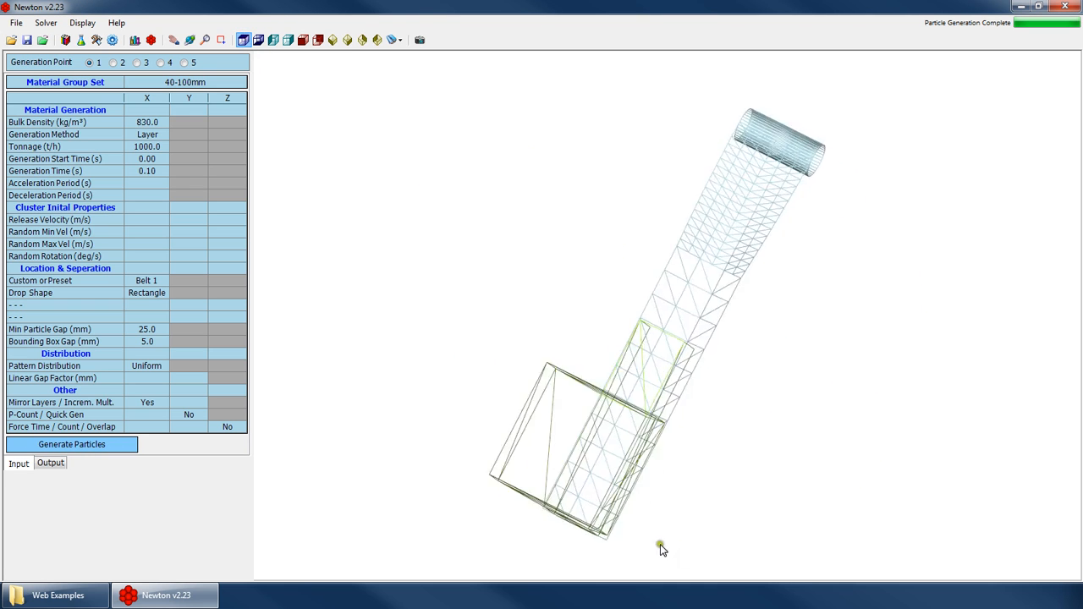
scroll(715, 545, "up", 4)
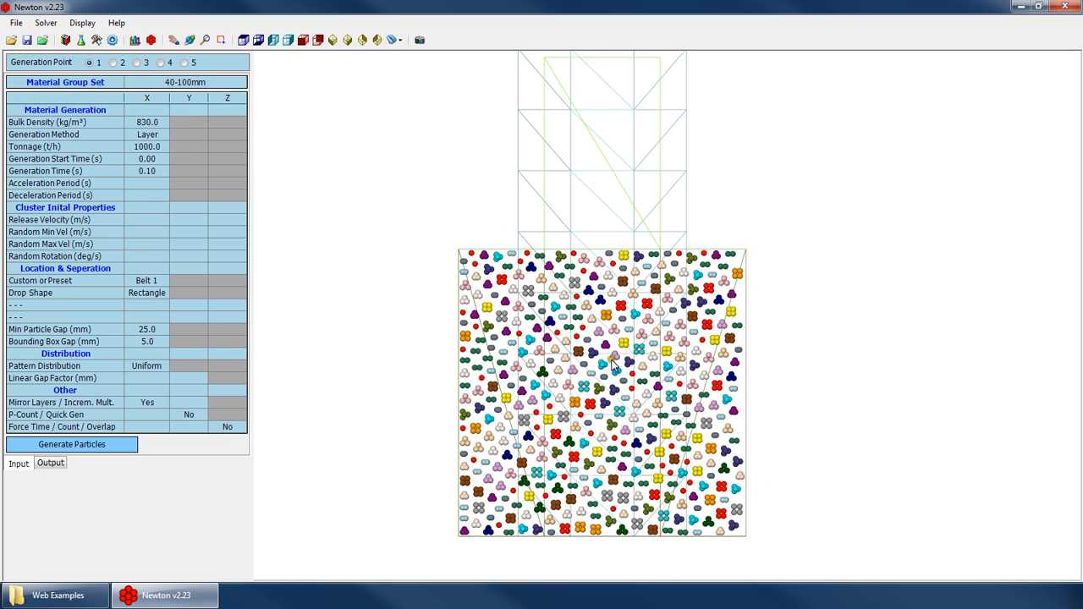
scroll(423, 374, "down", 4)
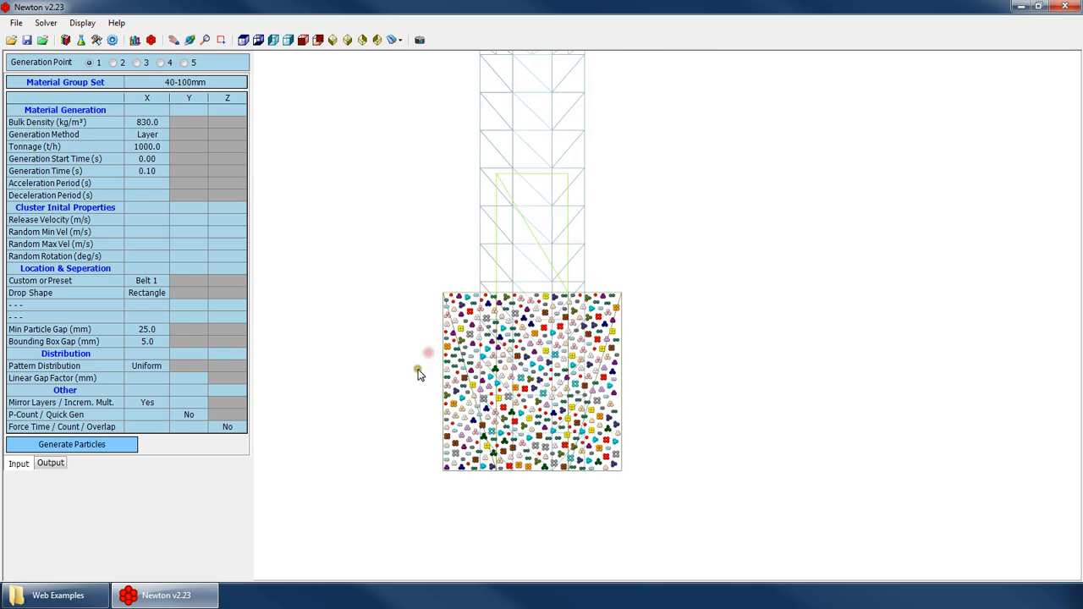
Set Belt #1's rotation angle to 45 degrees and its incline angle to 15 degrees.
left_click(66, 40)
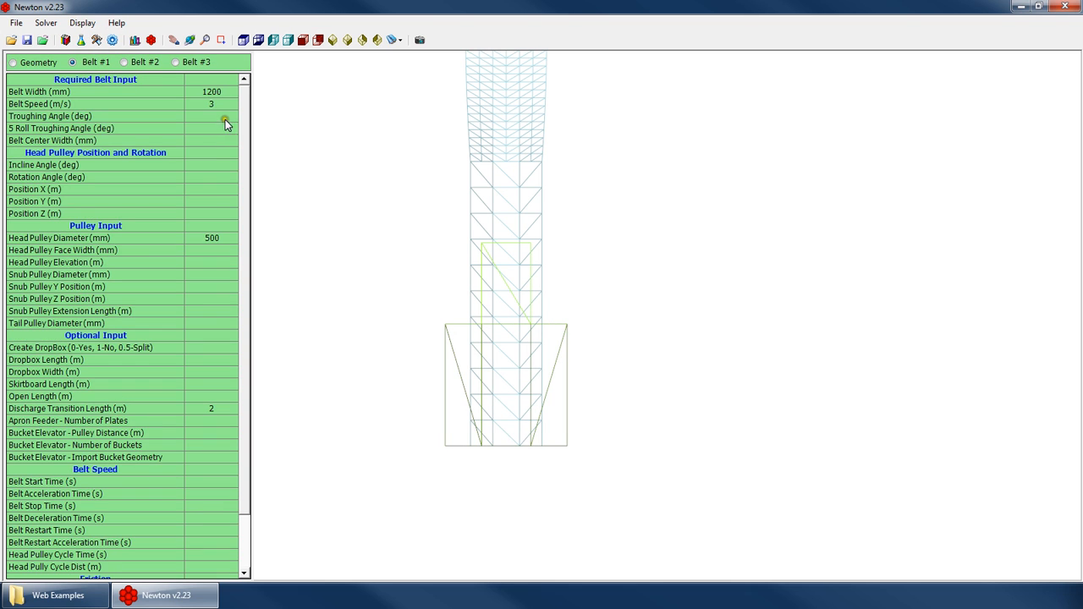
left_click(229, 179)
type("45")
key("Return")
left_click(214, 162)
type("15")
key("Return")
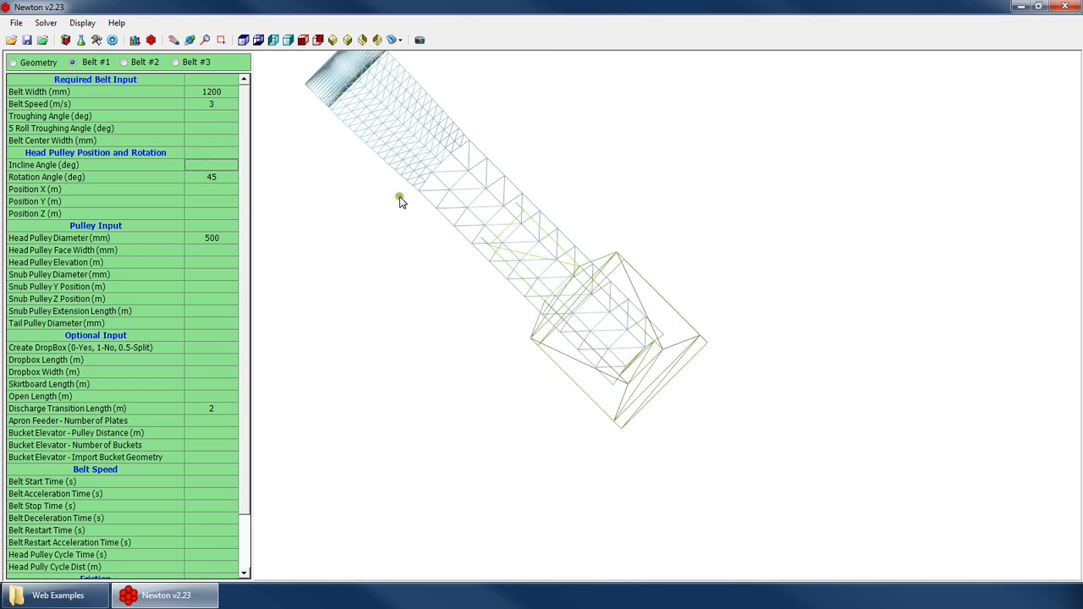
Examine the position of the existing particle layer relative to the rotated and inclined belt.
left_click(112, 40)
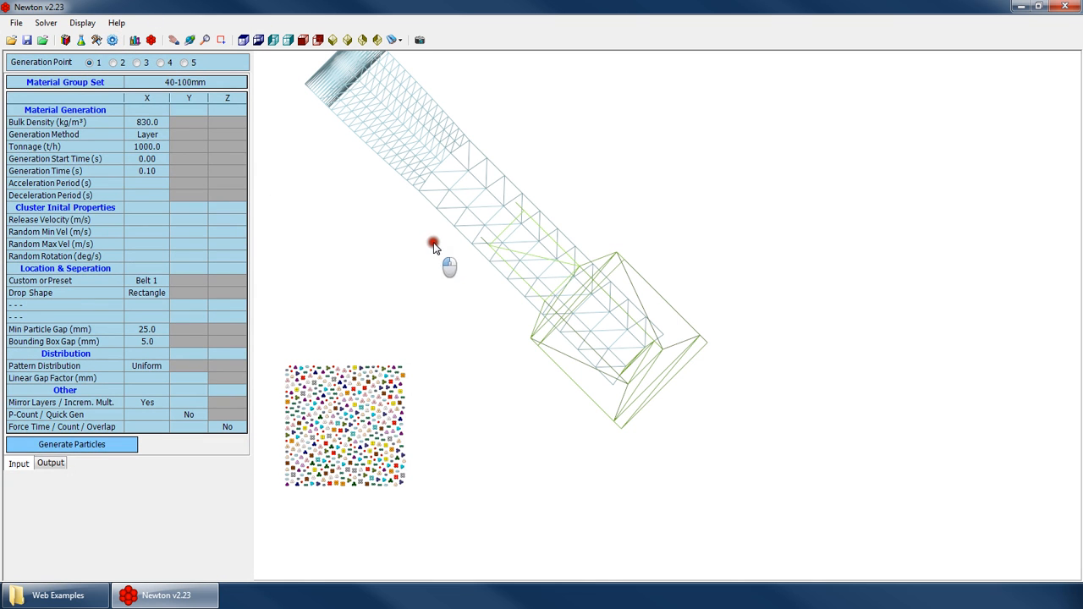
right_click(446, 244)
left_click(480, 267)
left_click_drag(480, 268, 565, 291)
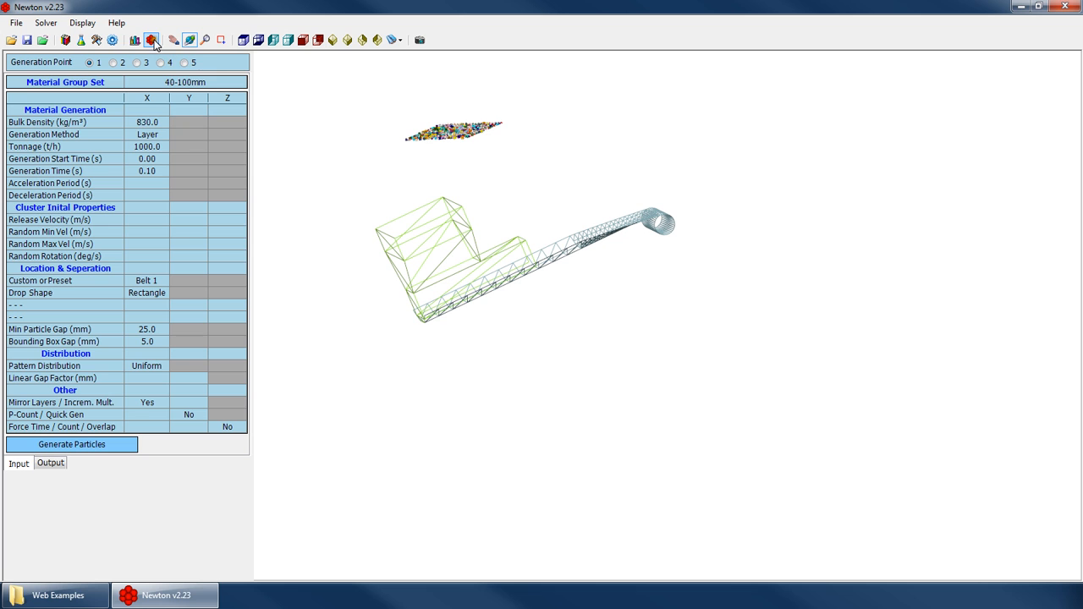
left_click(98, 41)
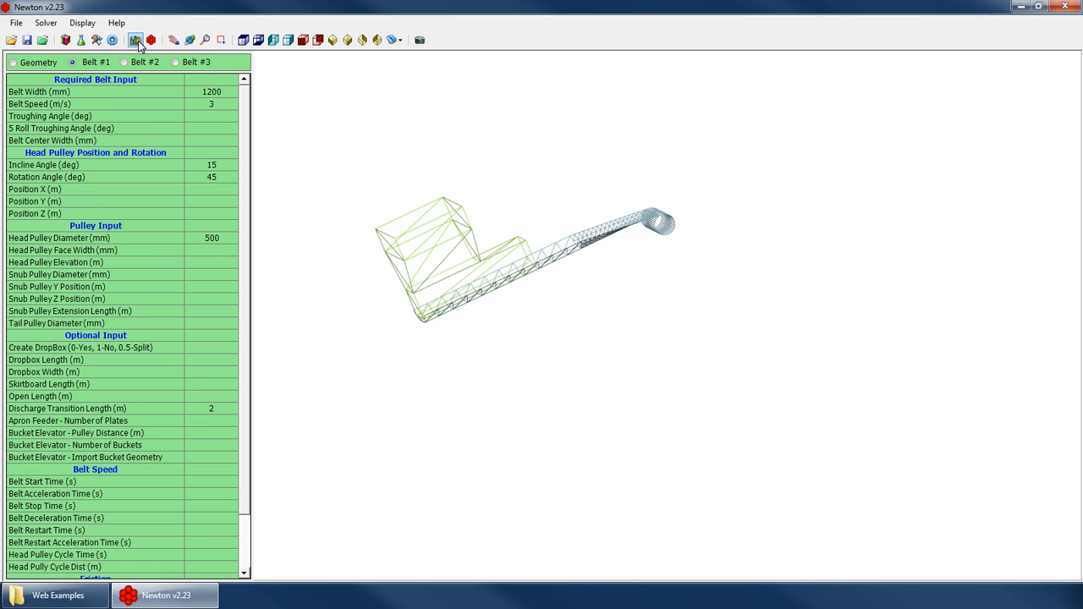
left_click(134, 41)
left_click(132, 42)
left_click(133, 42)
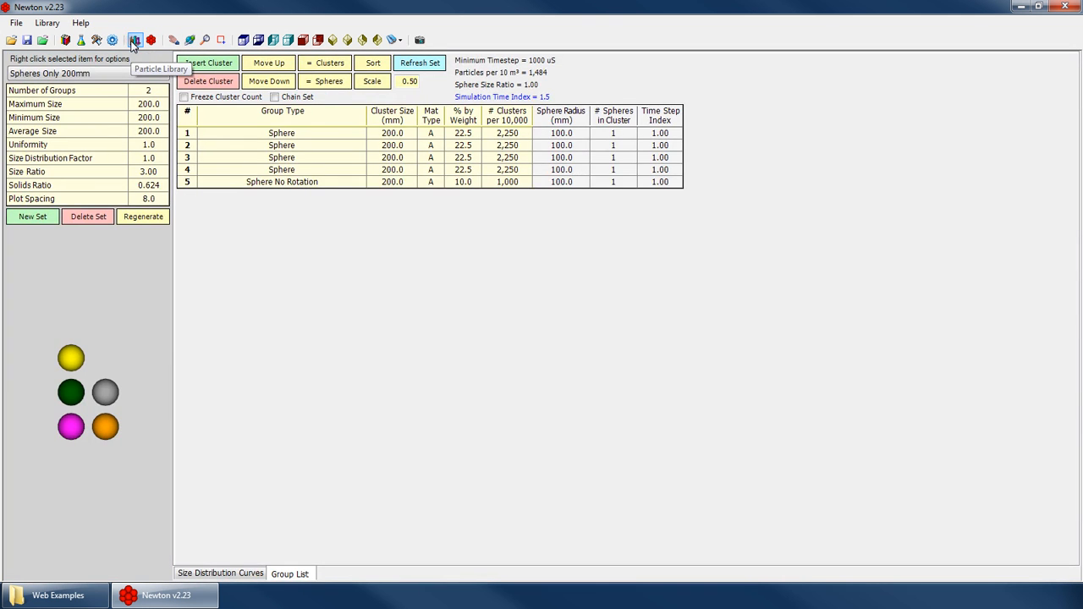
left_click(112, 40)
left_click(421, 237)
scroll(392, 356, "down", 4)
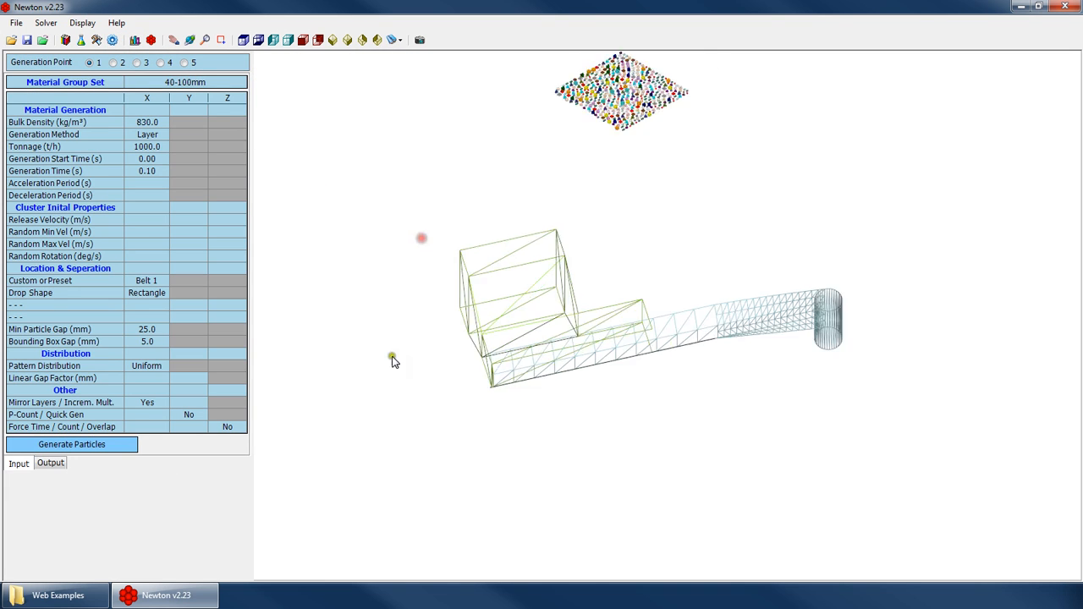
scroll(616, 152, "up", 4)
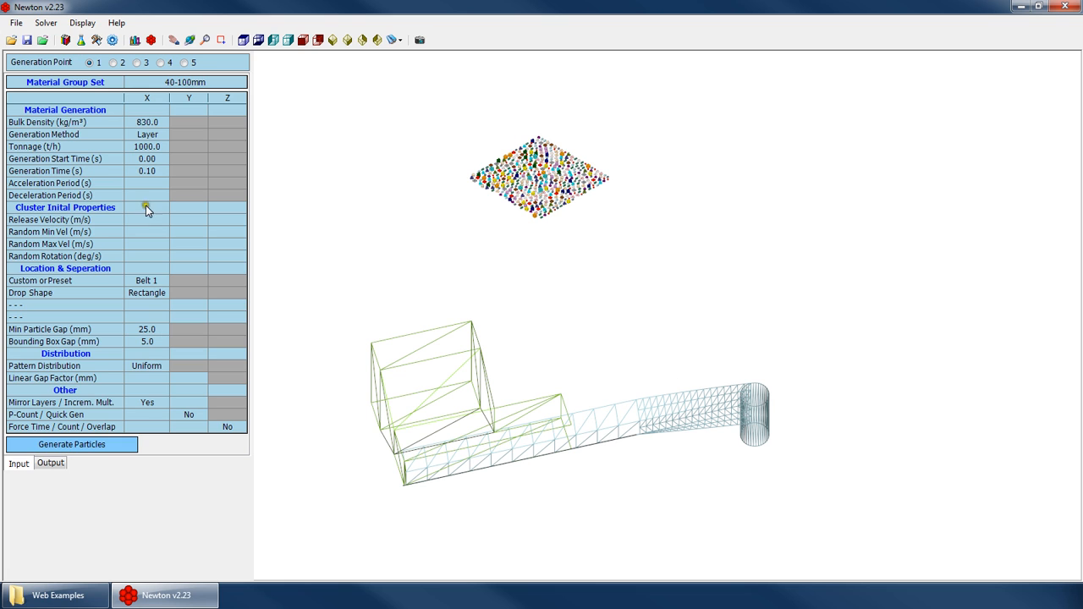
Regenerate the particles for the rotated and inclined belt and view the model from the top.
left_click(104, 445)
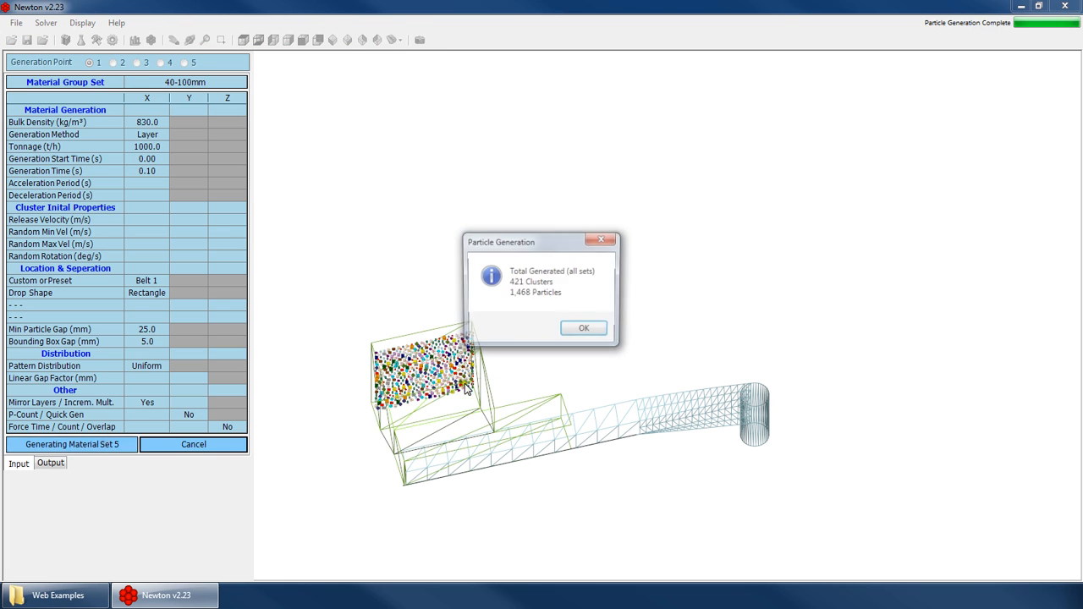
key("Return")
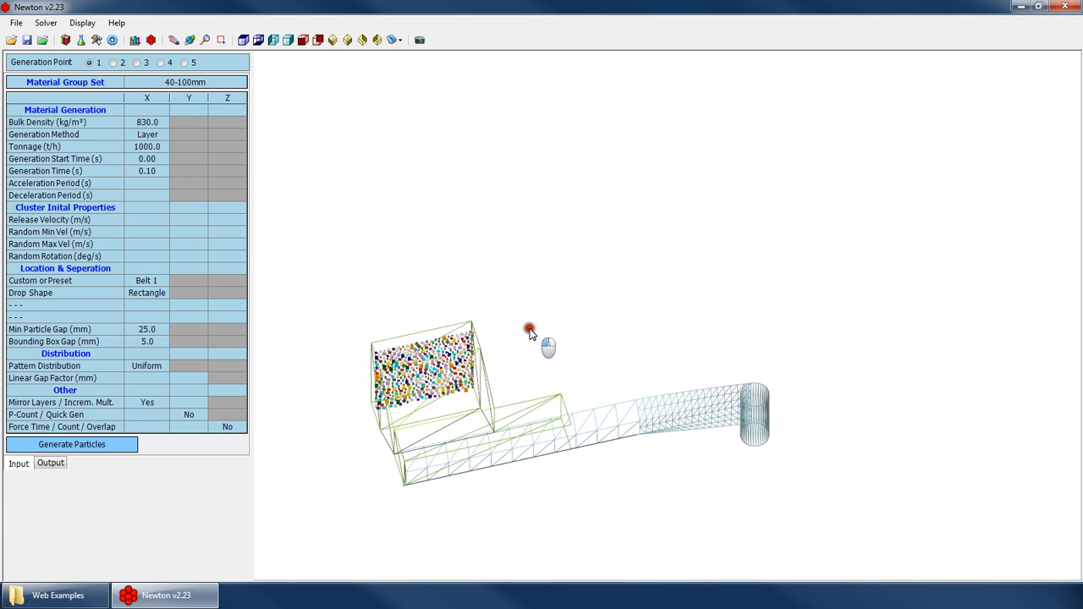
left_click(245, 40)
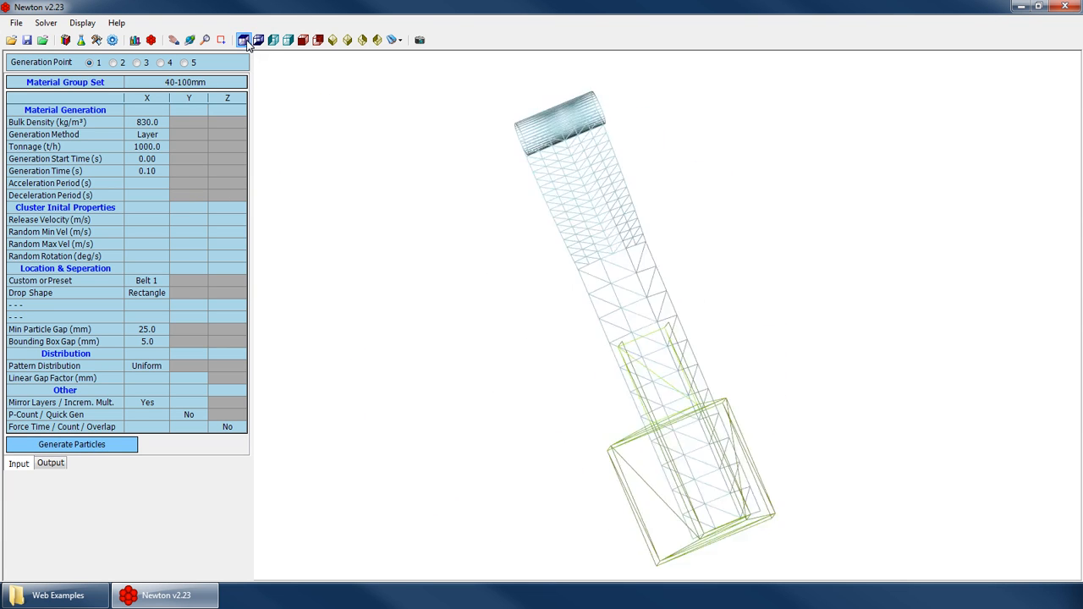
Clear Belt #1's incline angle and rotation angle.
left_click(97, 40)
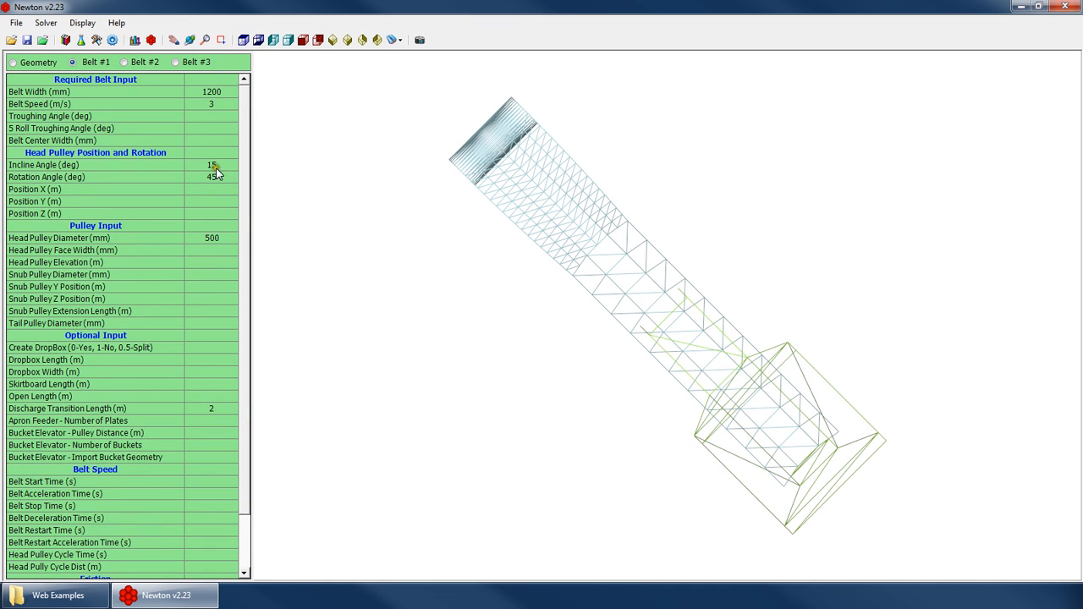
left_click(216, 166)
key("Delete")
left_click(217, 176)
key("Delete")
Regenerate the particles for the straight belt and inspect the layer inside its loading box in 3D.
left_click(113, 40)
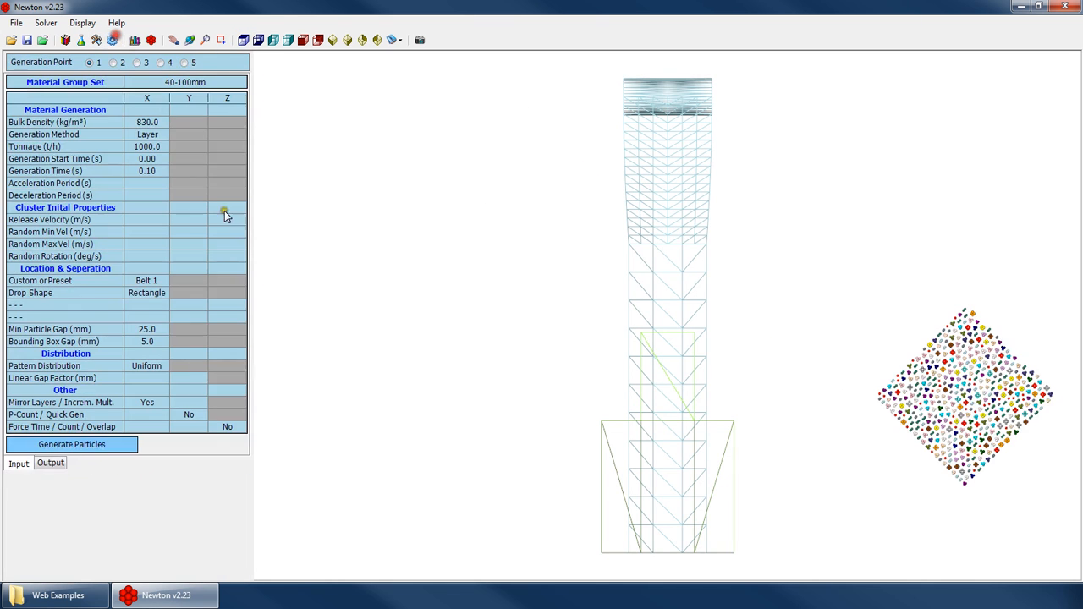
left_click(85, 449)
left_click(383, 290)
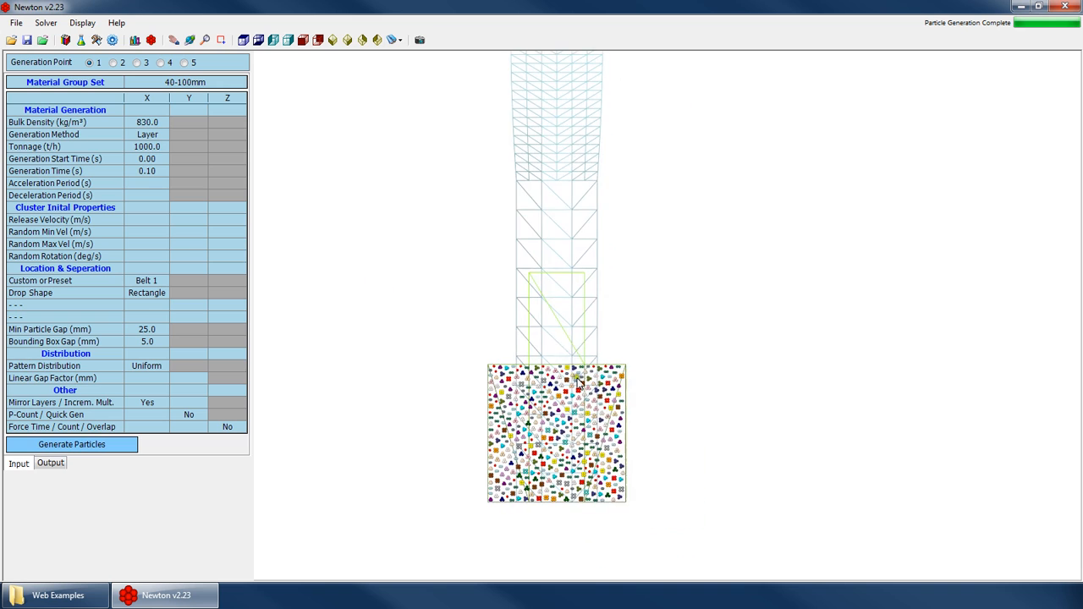
right_click(593, 290)
left_click(646, 315)
left_click_drag(649, 318, 496, 112)
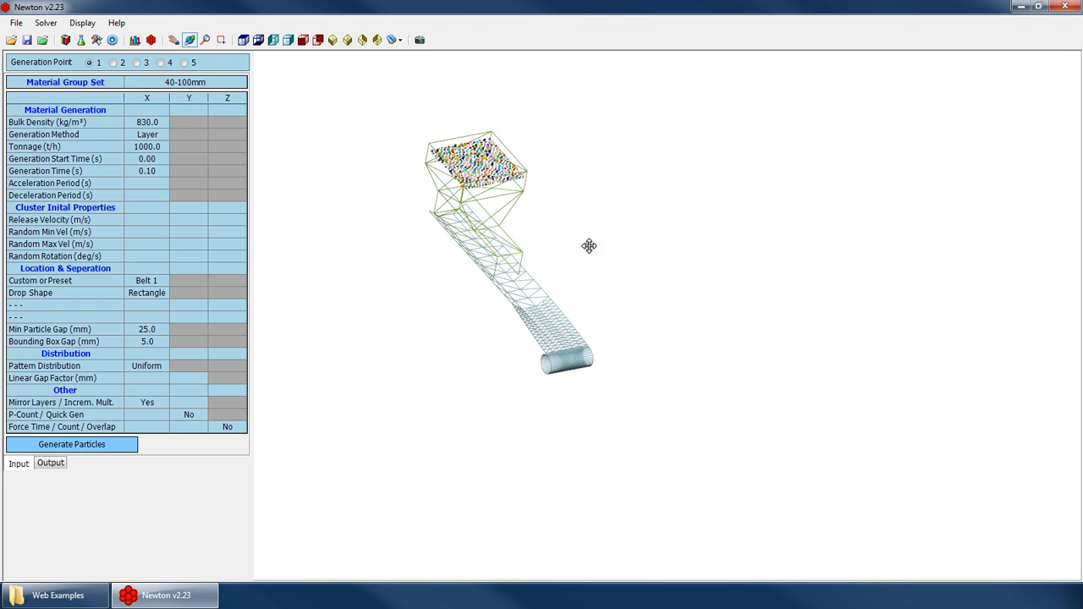
mouse_move(554, 268)
left_mouse_down()
mouse_move(494, 283)
mouse_move(632, 220)
mouse_move(665, 254)
mouse_move(651, 308)
mouse_move(567, 276)
left_mouse_up()
scroll(485, 185, "up", 5)
scroll(490, 269, "up", 1)
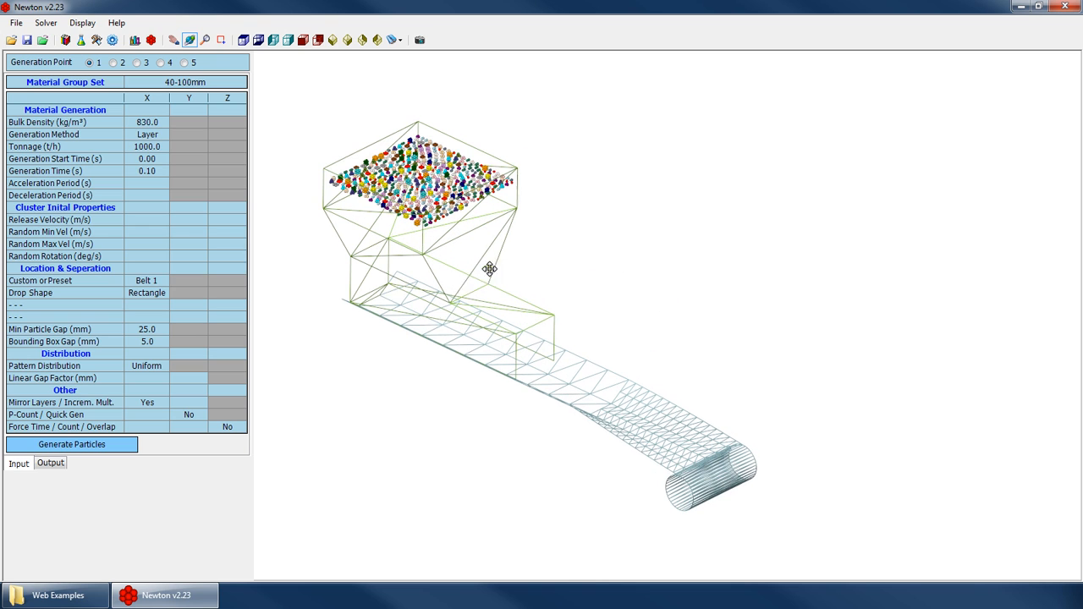
Switch the generation location from the belt preset to Custom.
left_click(147, 280)
left_click(165, 280)
left_click(149, 306)
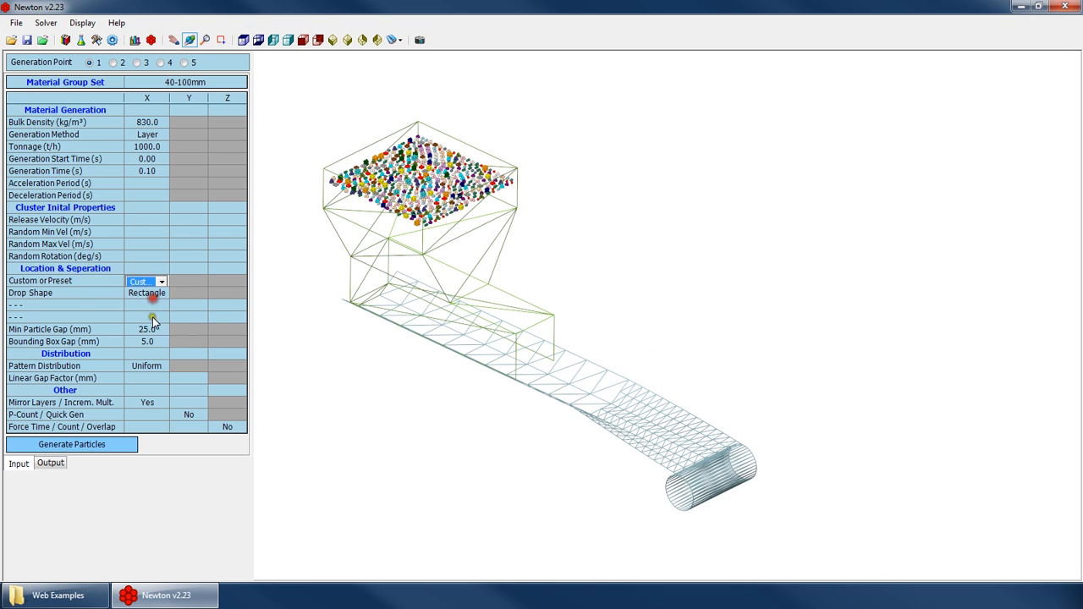
left_click(149, 317)
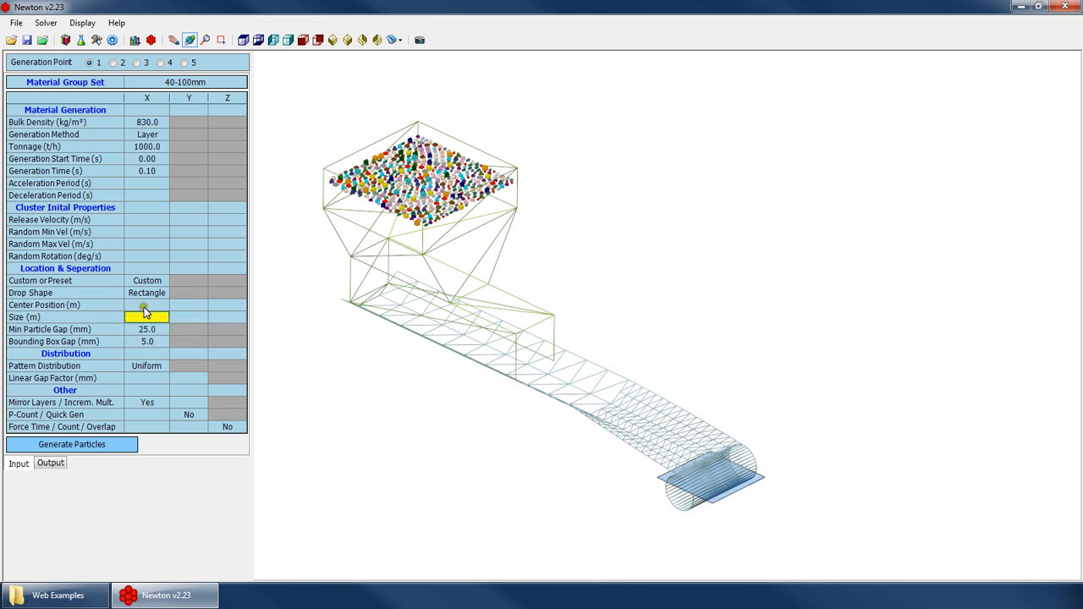
Keep the custom drop shape as Rectangle and set its X size to 2 m.
left_click(151, 292)
left_click(151, 292)
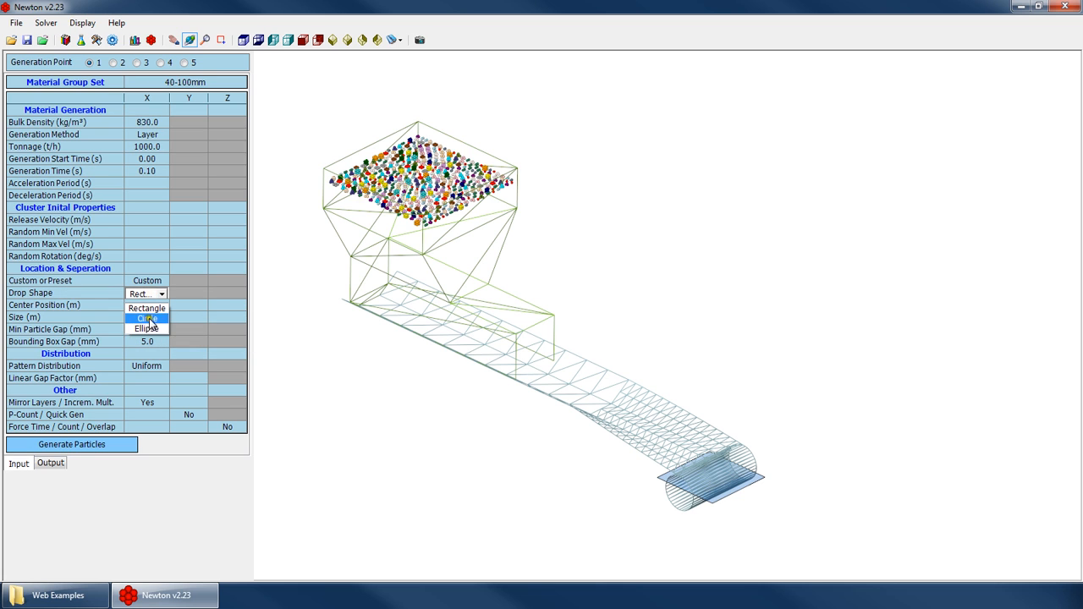
left_click(144, 309)
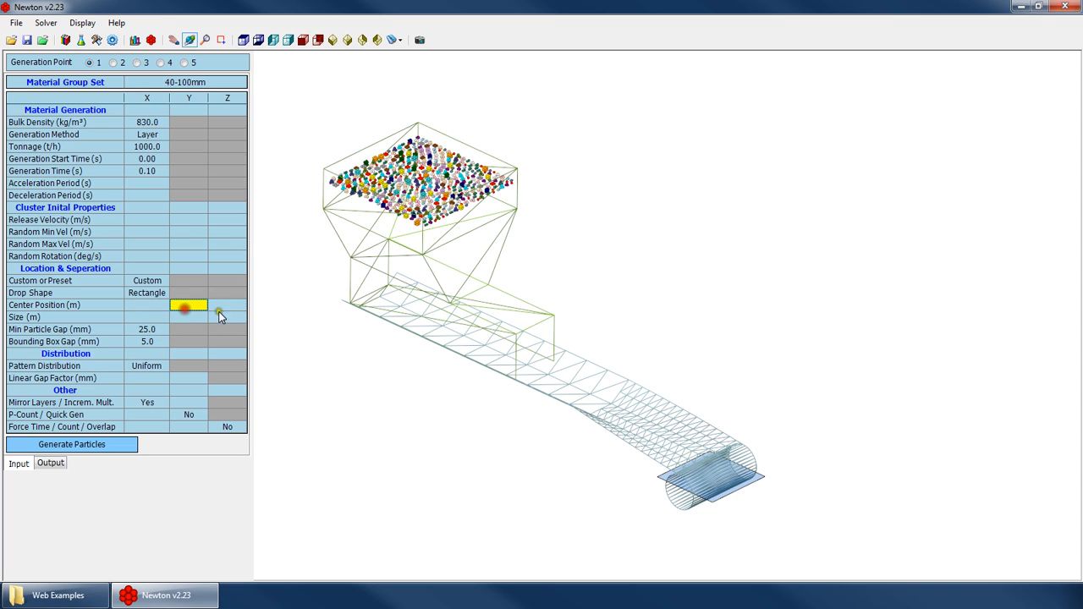
left_click(183, 318)
left_click(184, 317)
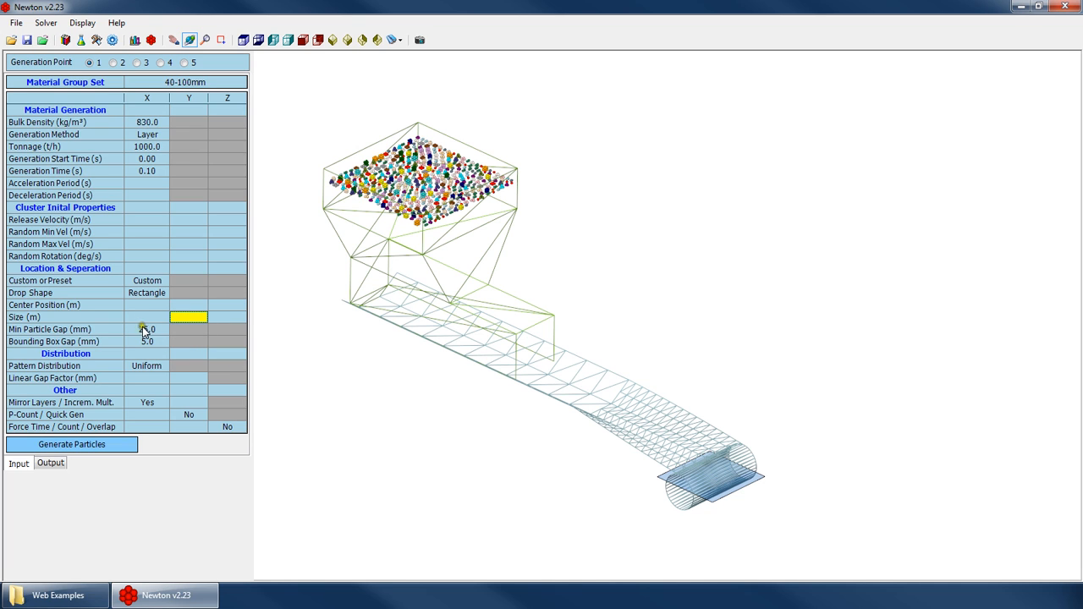
left_click(193, 318)
left_click(153, 317)
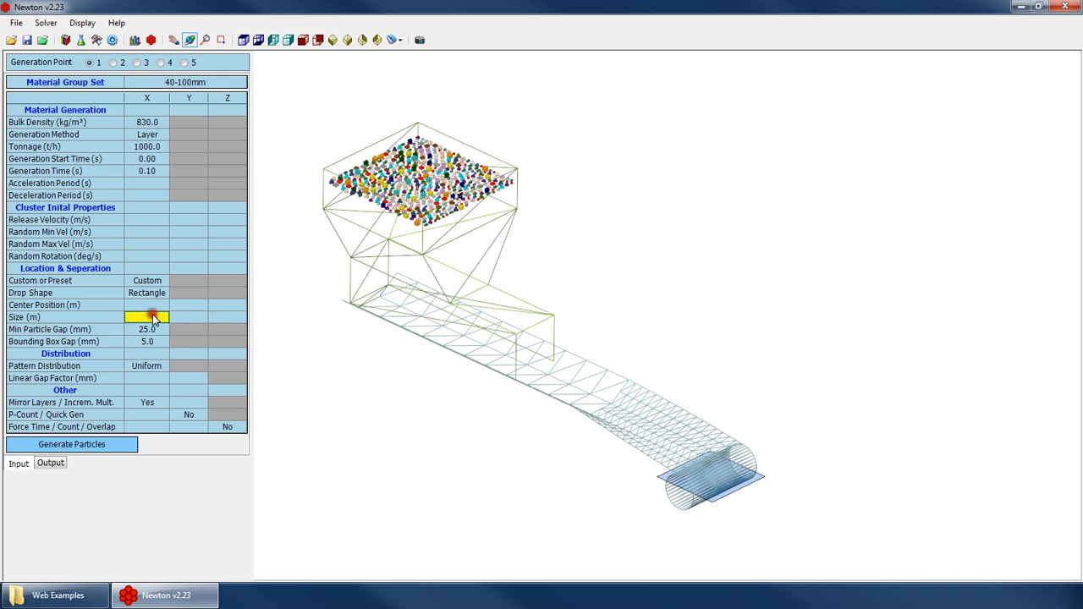
type("2")
key("Return")
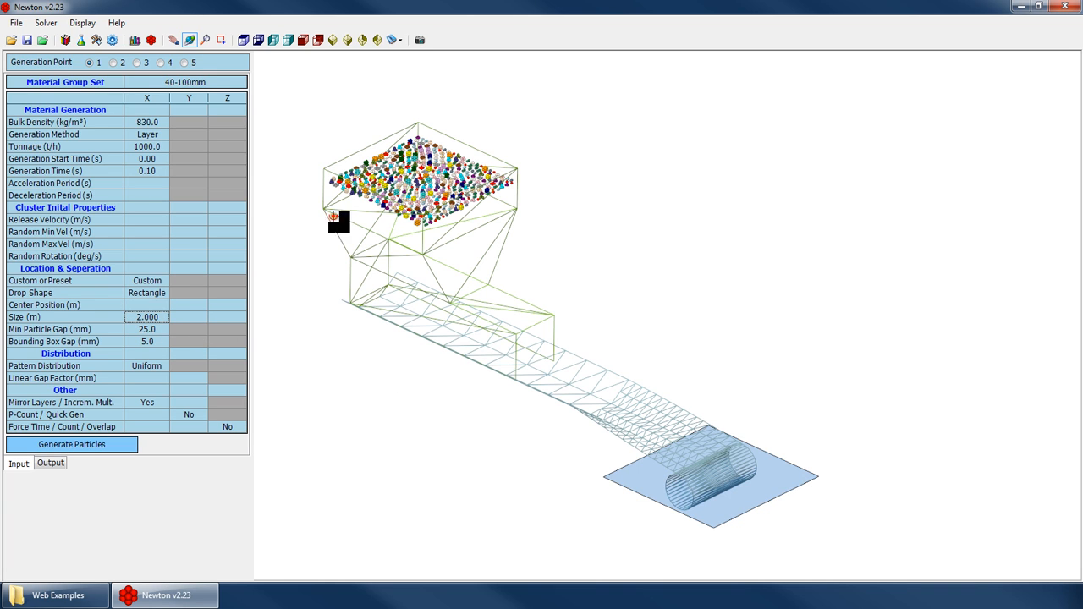
Try Y sizes of 1 m and 0.5 m for the rectangular drop area.
left_click(243, 39)
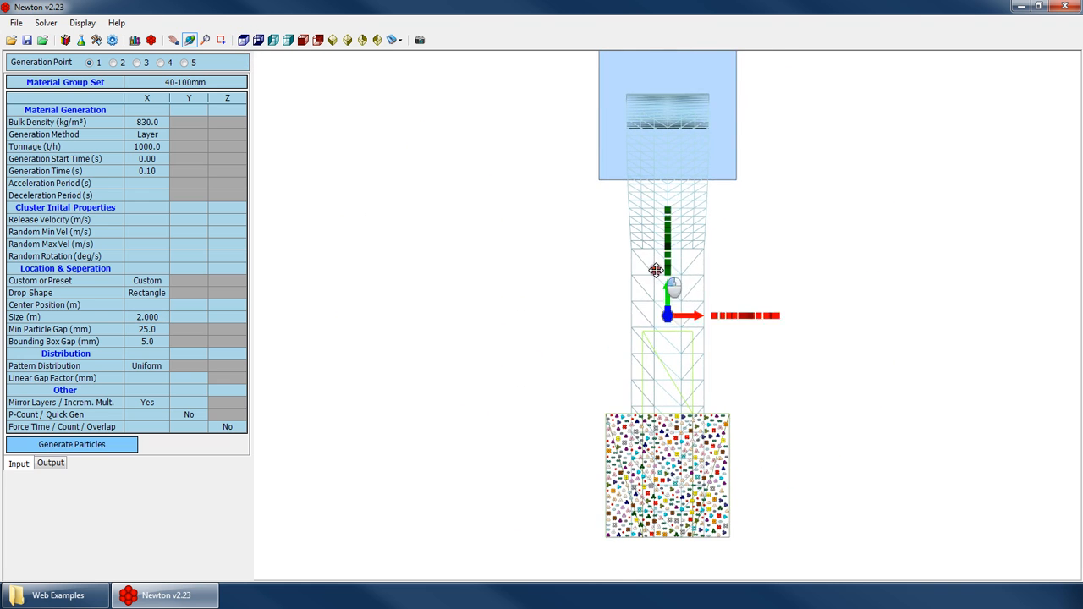
right_click(668, 233)
left_click(721, 349)
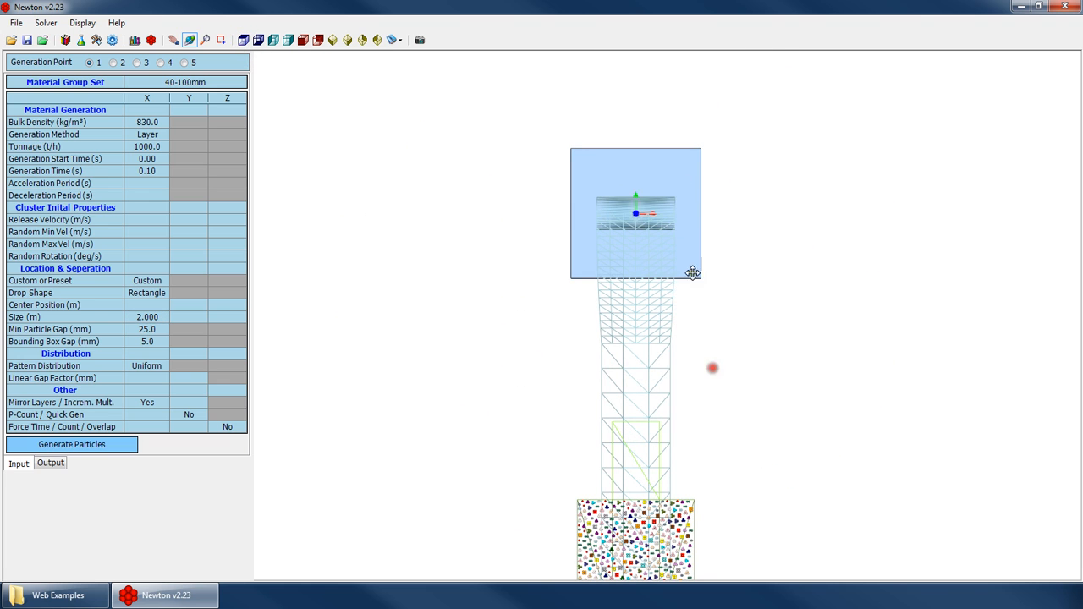
left_click(149, 316)
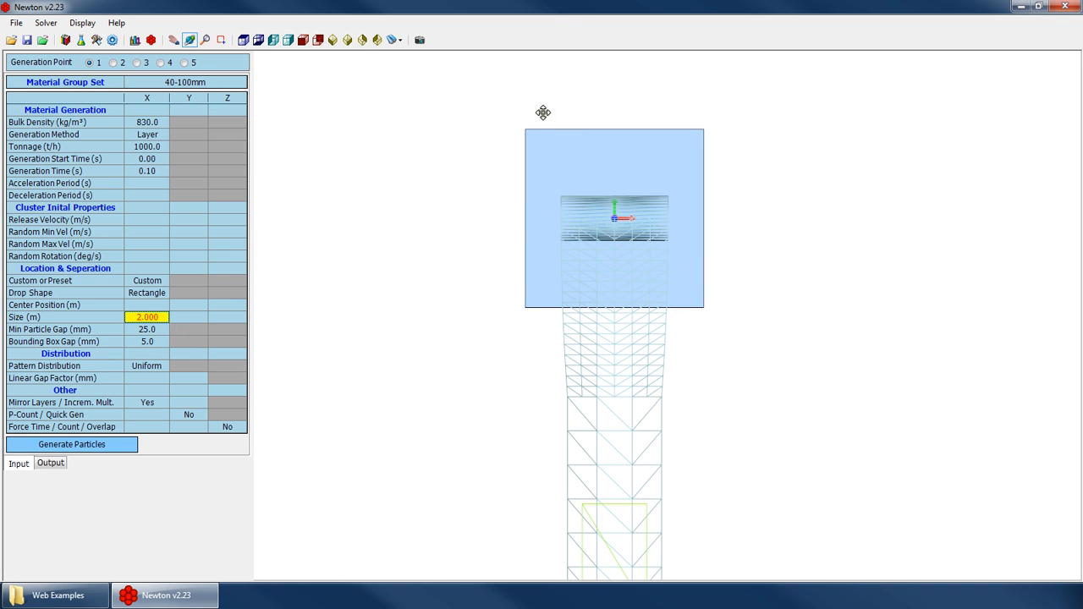
left_click(189, 319)
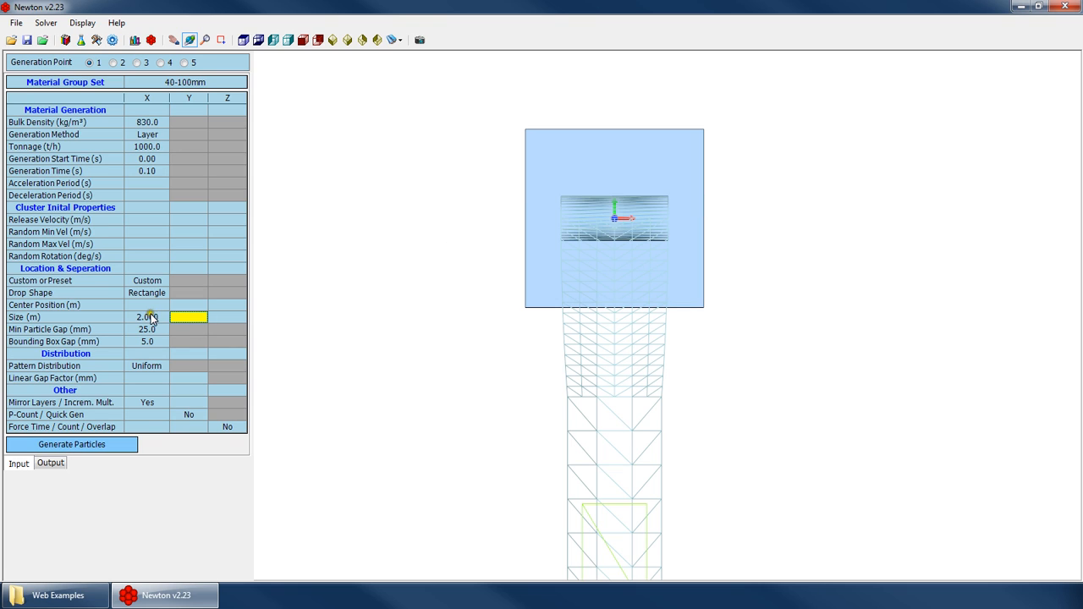
left_click(152, 317)
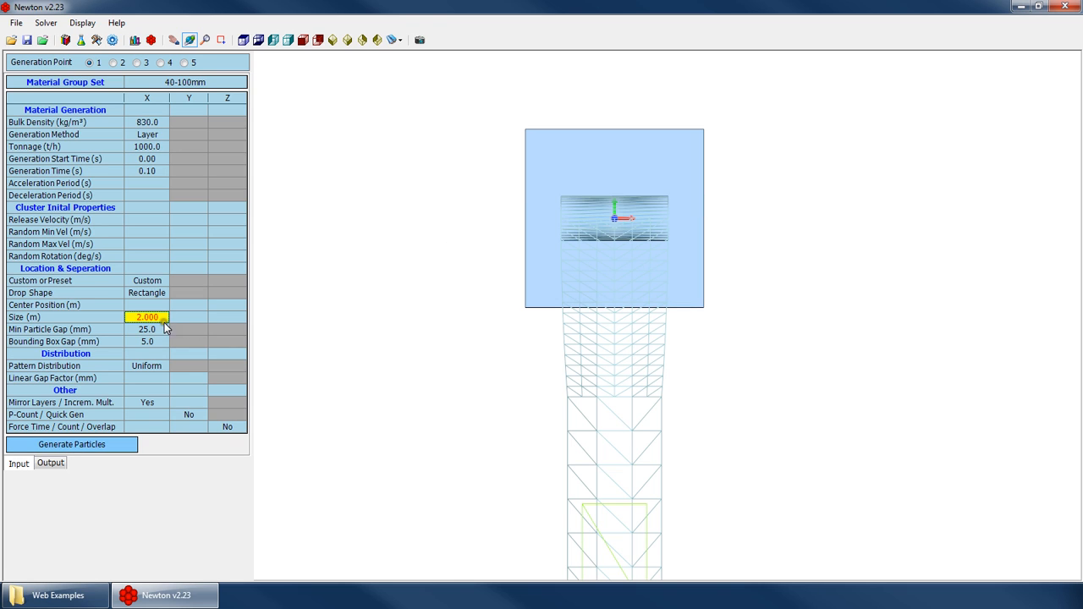
left_click(149, 316)
left_click(188, 318)
type("1")
key("Return")
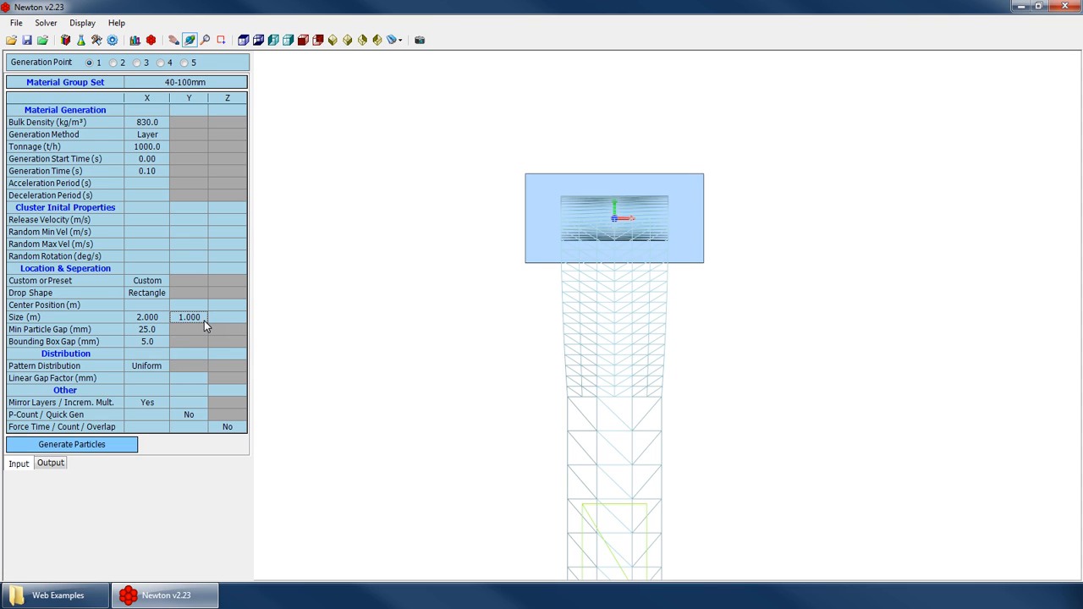
type("0.5")
key("Return")
Resize the rectangular drop area to 0.75 m in X and 3 m in Y, and generate the particles.
left_click(165, 317)
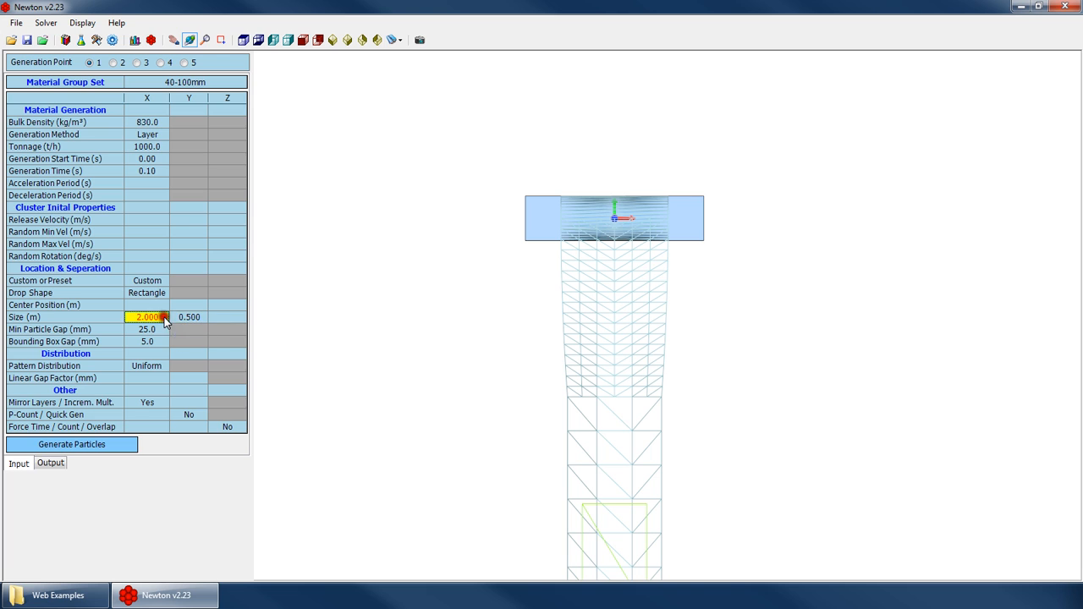
type("0.75")
key("Return")
left_click(194, 314)
type("3")
key("Return")
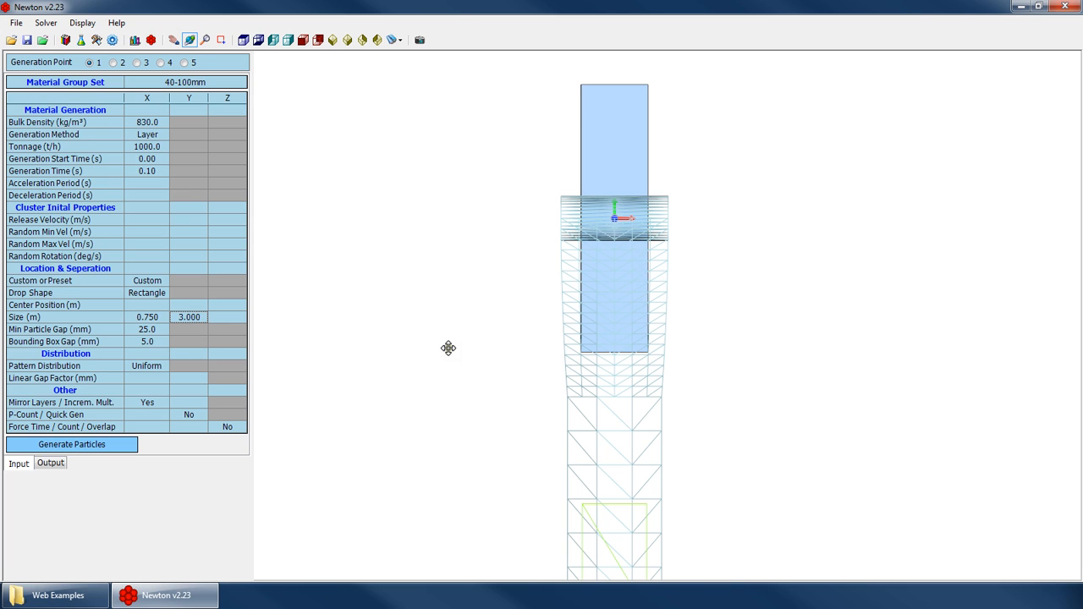
left_click(93, 444)
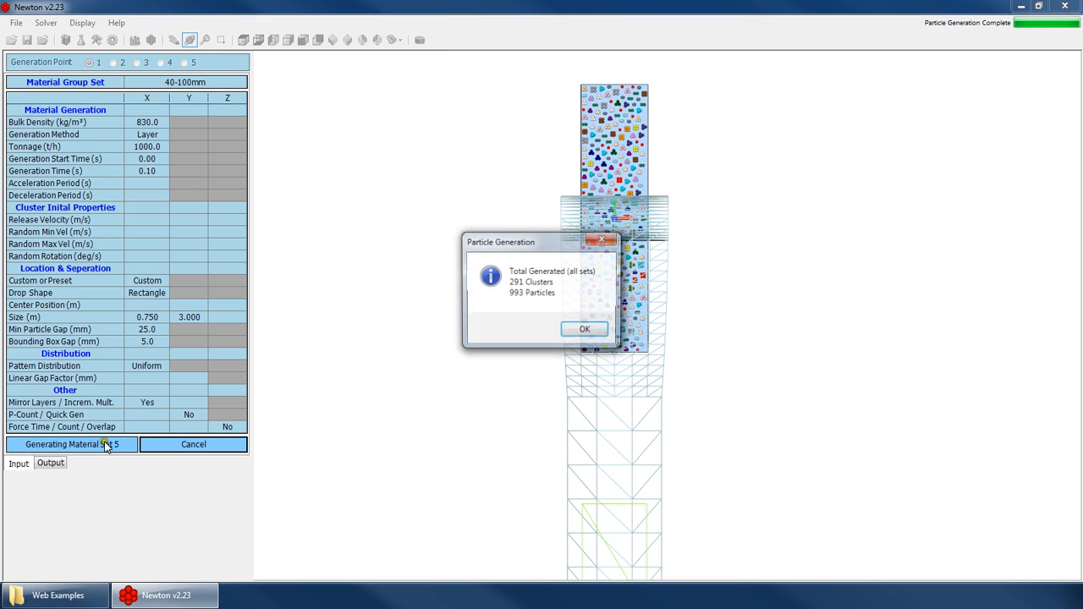
scroll(619, 273, "up", 3)
left_click_drag(534, 350, 619, 376)
Set the drop area's center position to X 0.5 m, Y 1.5 m and Z 5 m.
left_click(150, 306)
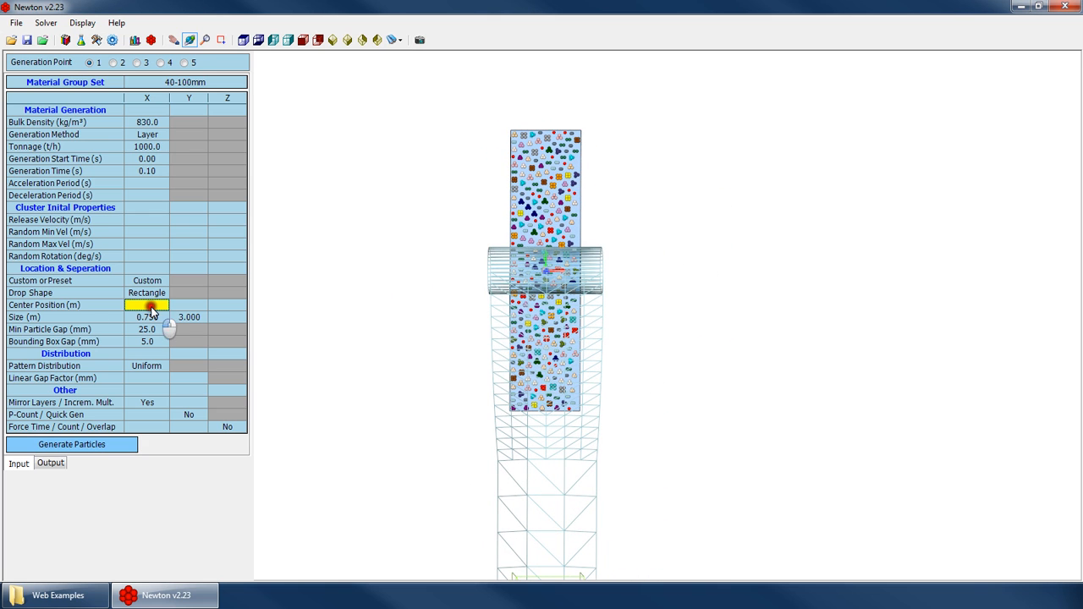
type("0.5")
key("Tab")
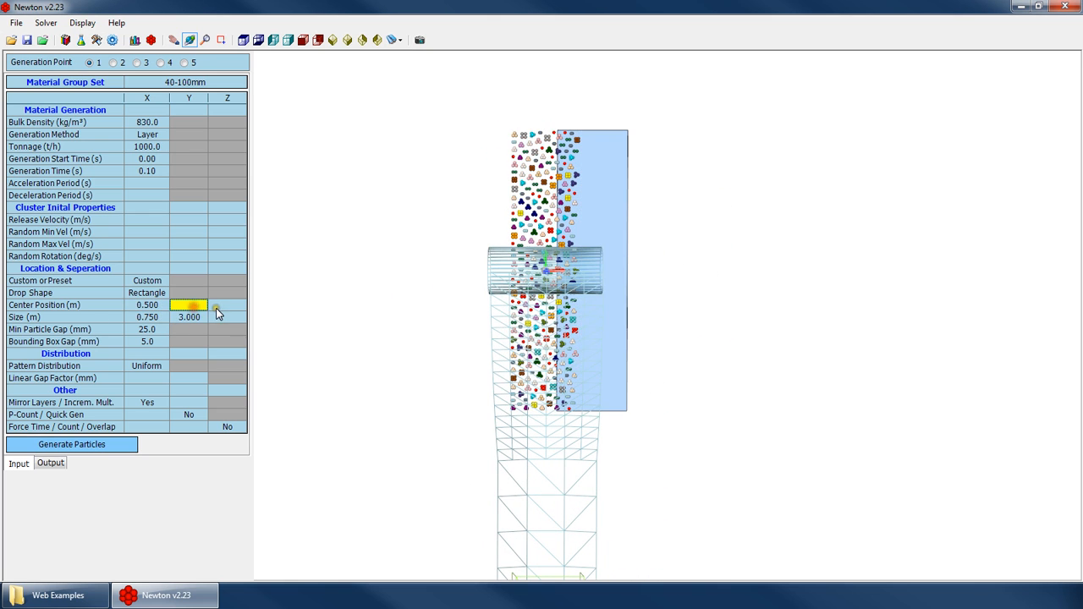
type("1.5")
key("Return")
left_click(228, 305)
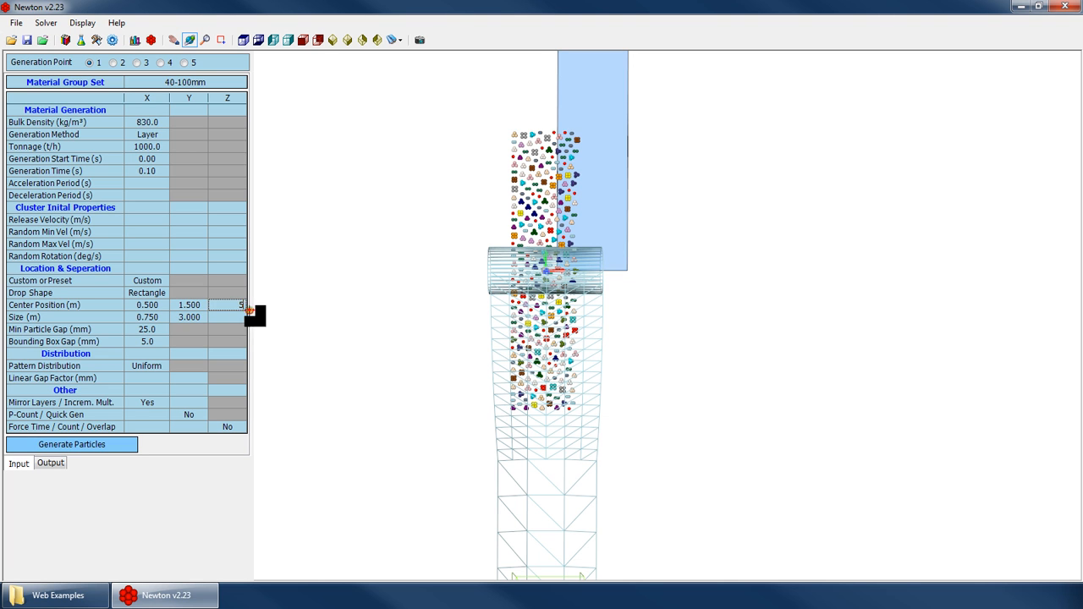
type("5")
key("Return")
Regenerate the particles at the offset, raised rectangular drop area and inspect the layer in 3D.
left_click_drag(520, 370, 356, 249)
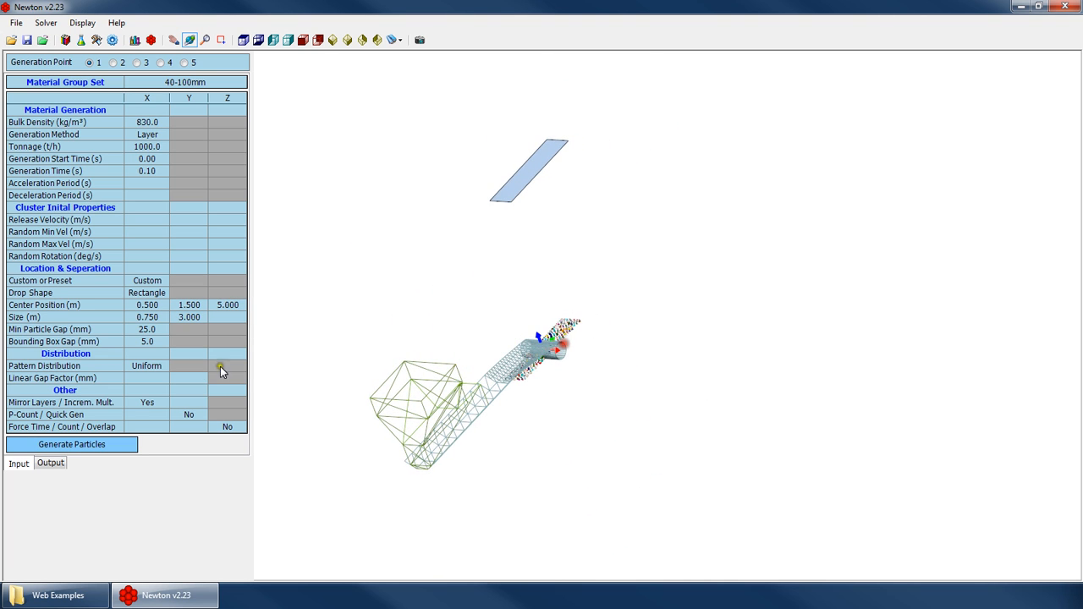
left_click(99, 449)
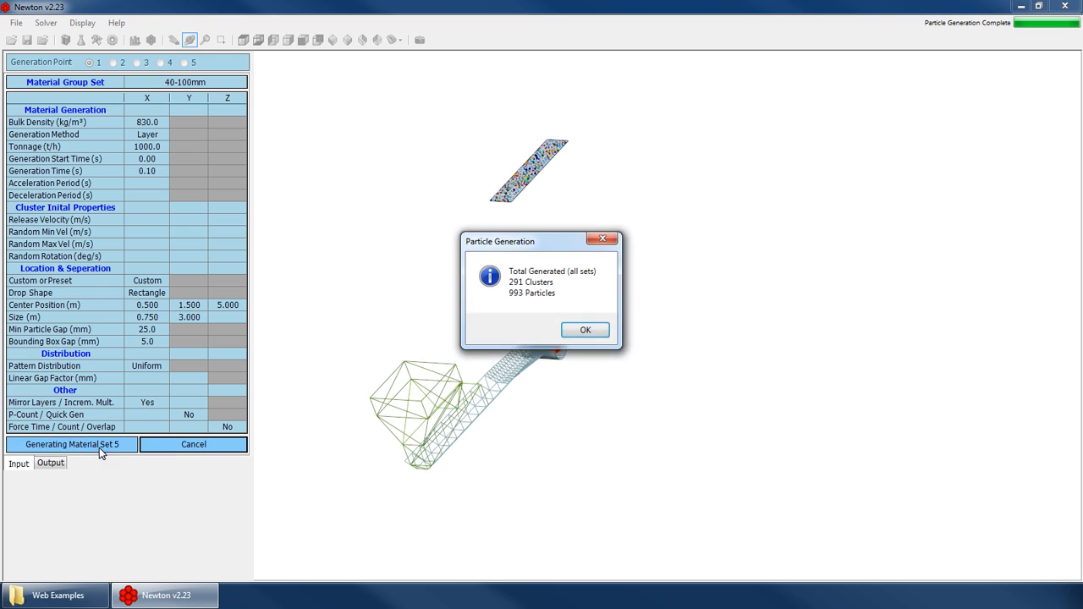
key("Return")
left_click_drag(580, 248, 522, 285)
scroll(522, 285, "up", 3)
Clear the drop area's X, Y and Z center position and its X and Y size.
left_click(227, 316)
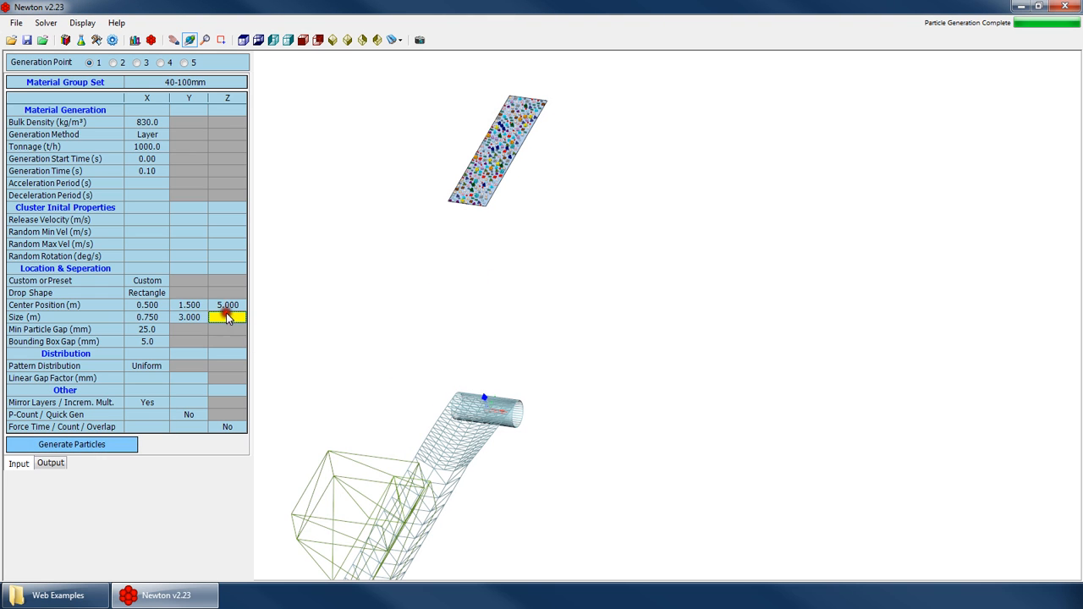
left_click(147, 306)
key("Delete")
left_click(193, 307)
key("Delete")
left_click(230, 306)
key("Delete")
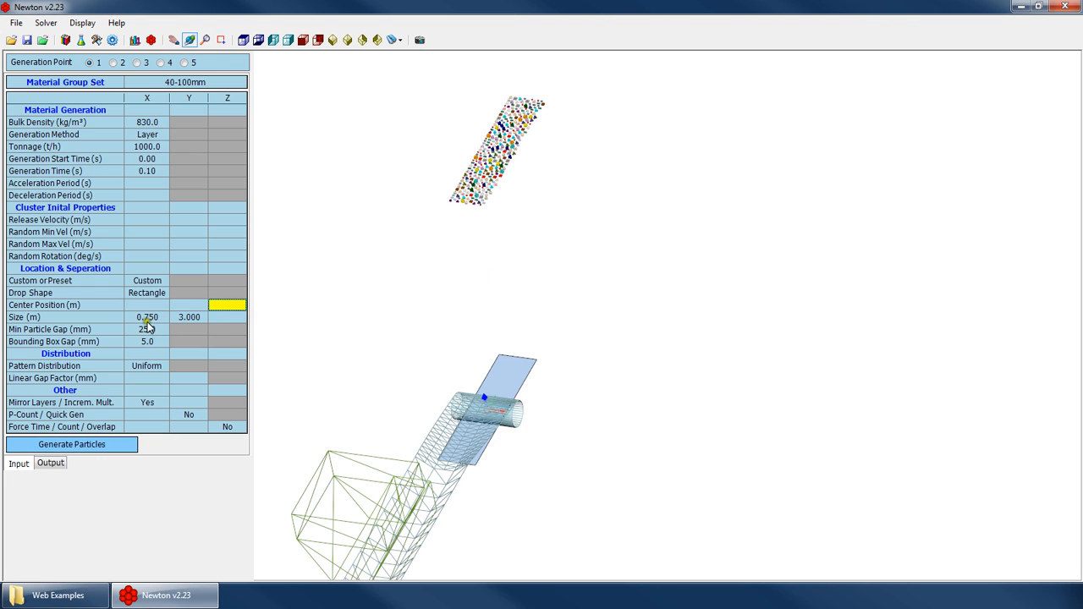
left_click(146, 317)
key("Delete")
left_click(190, 317)
key("Delete")
Change the drop shape to Circle and set its outer diameter to 1.5 m.
left_click(147, 293)
left_click(160, 293)
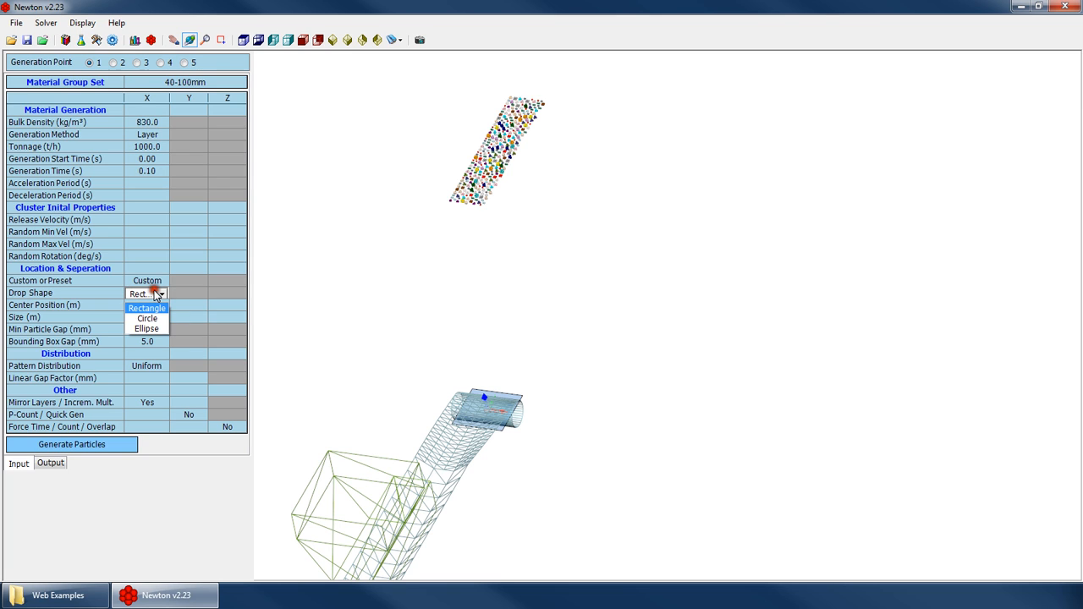
left_click(147, 318)
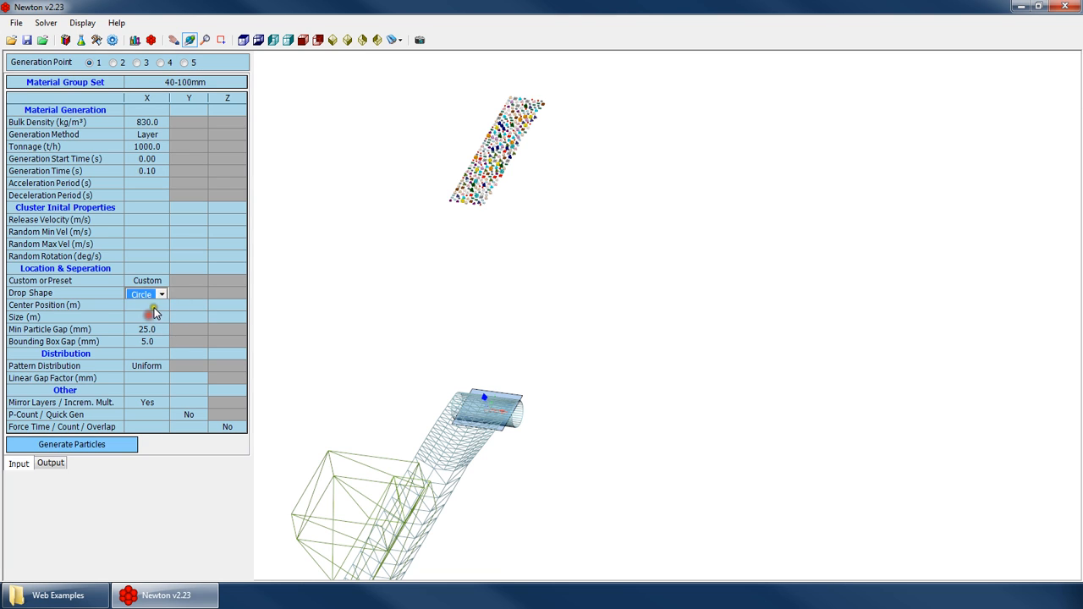
left_click(145, 318)
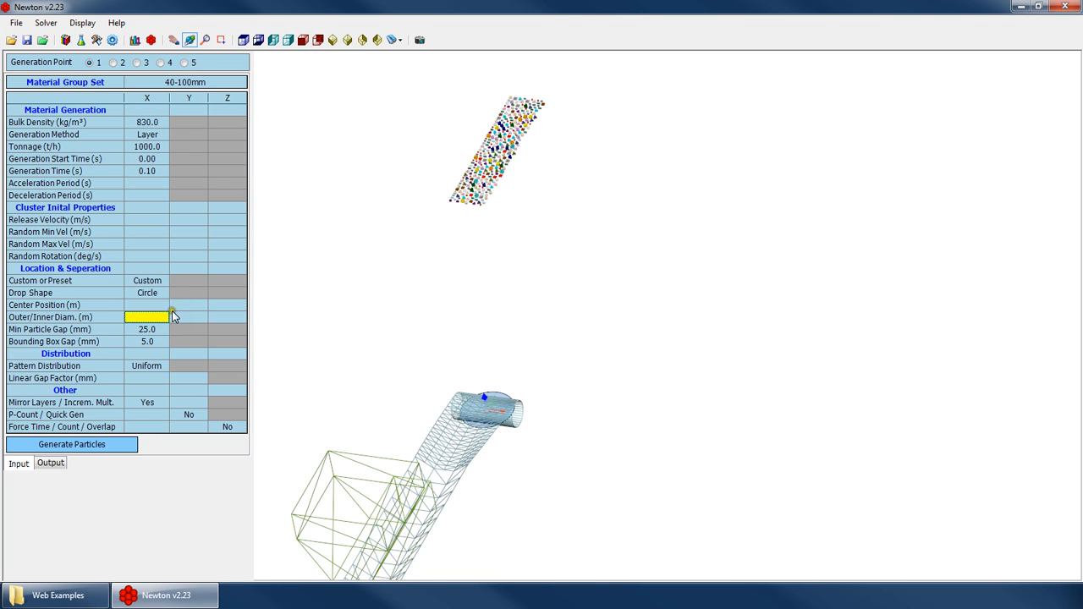
type("1.5")
key("Return")
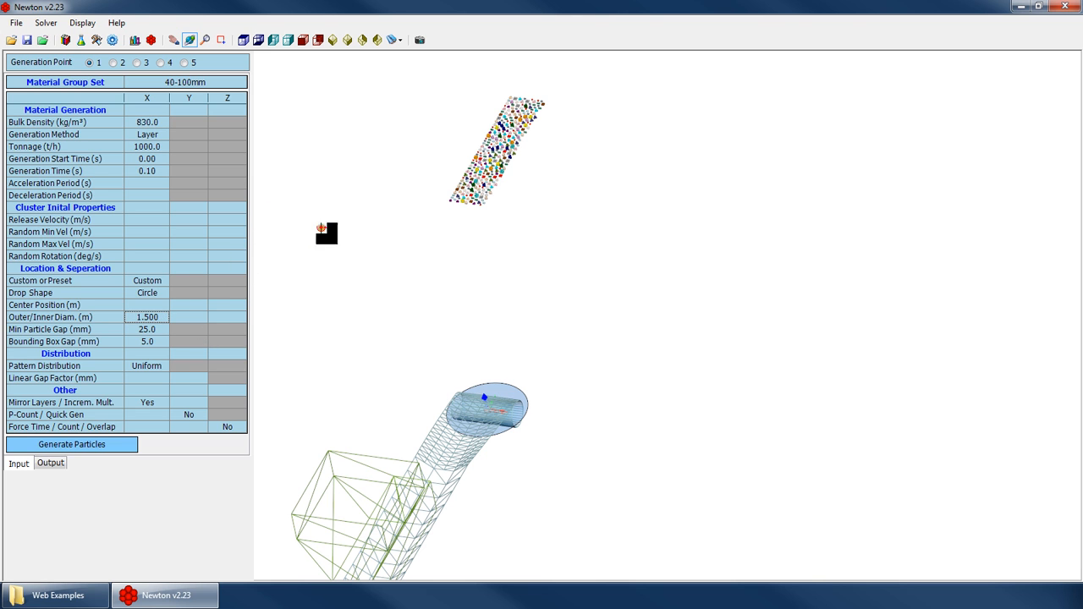
Generate the particles inside the circular drop area and dismiss the generation summary.
left_click(242, 41)
scroll(552, 360, "down", 4)
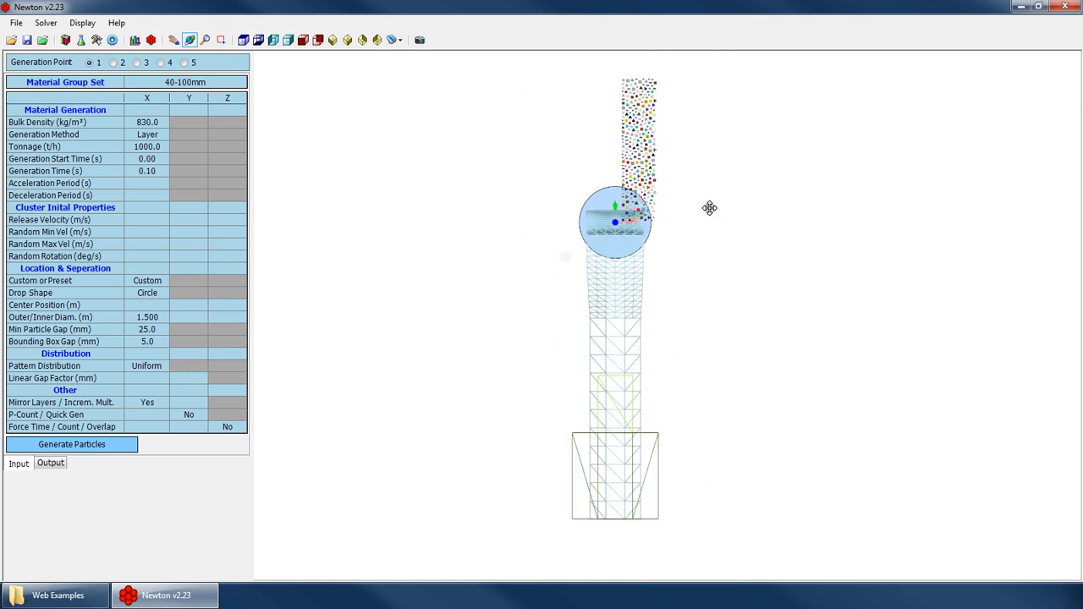
scroll(635, 194, "up", 8)
left_click(89, 446)
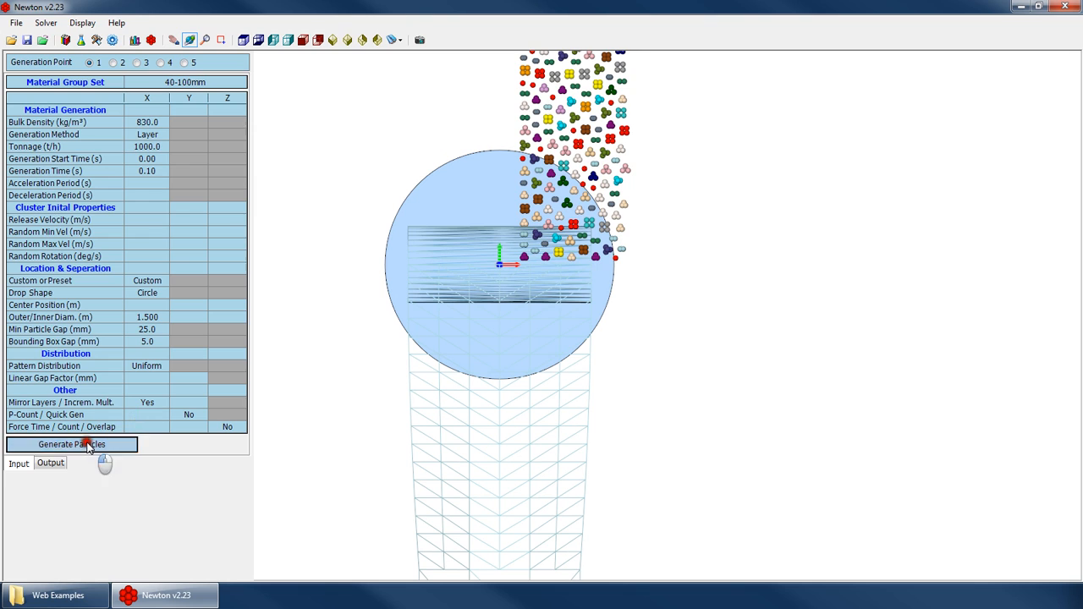
left_click(583, 331)
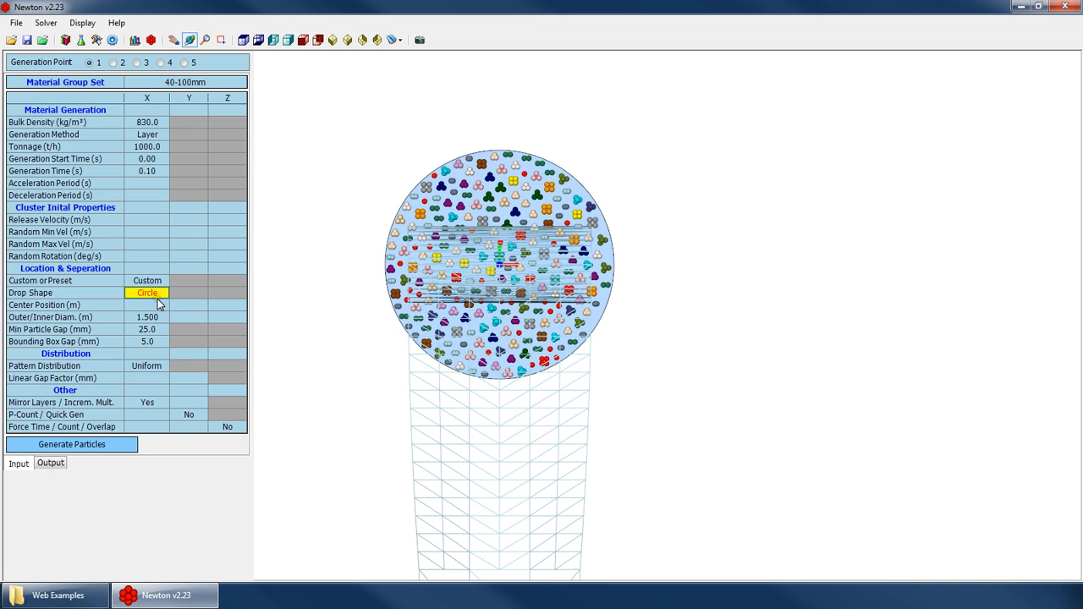
Turn the circular drop area into a ring with a 2 m outer and 1 m inner diameter.
left_click(149, 317)
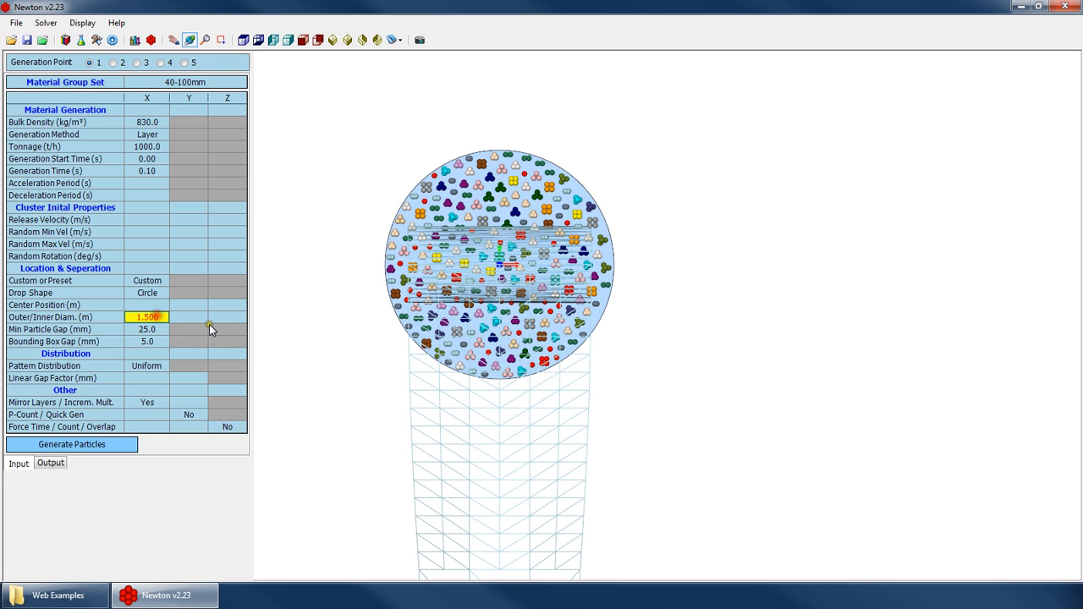
type("2")
key("Return")
left_click(202, 315)
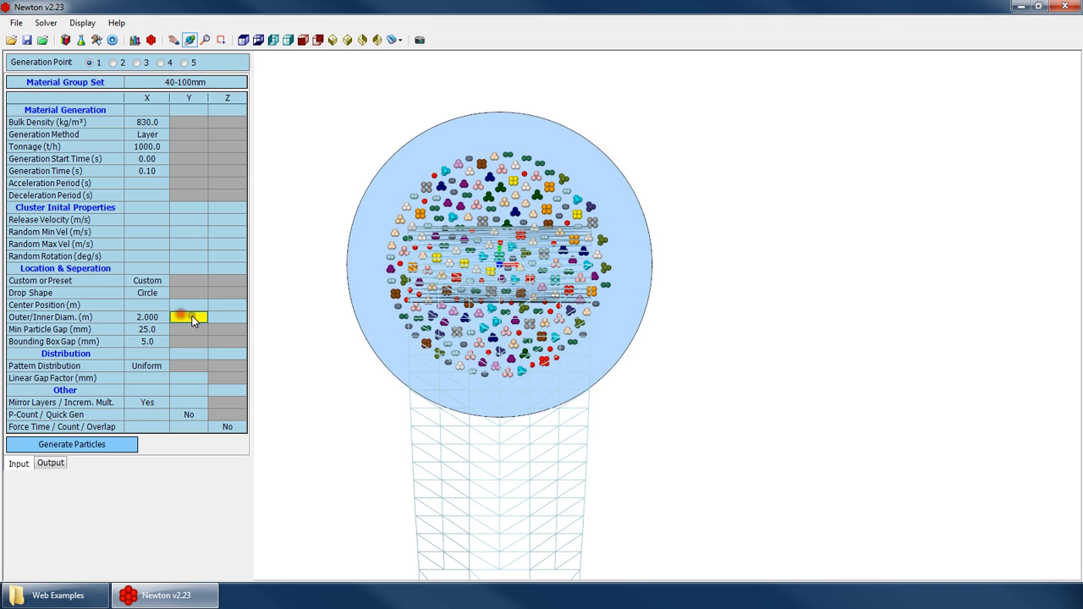
type("1")
key("Return")
Generate the particles for the ring-shaped drop area and inspect the layer in 3D and from the top.
left_click(93, 445)
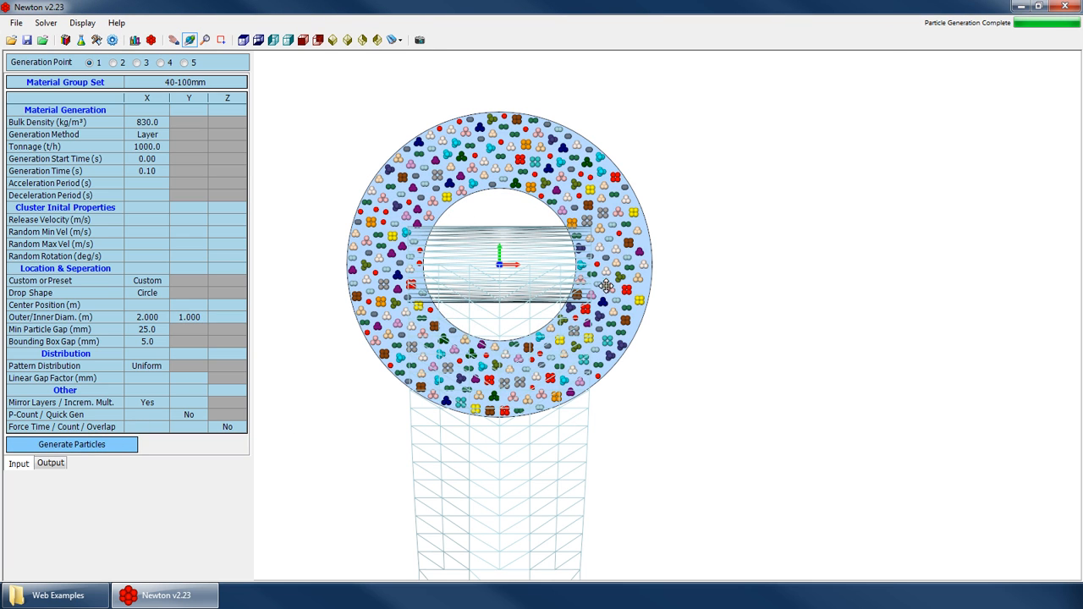
left_click_drag(545, 235, 641, 261)
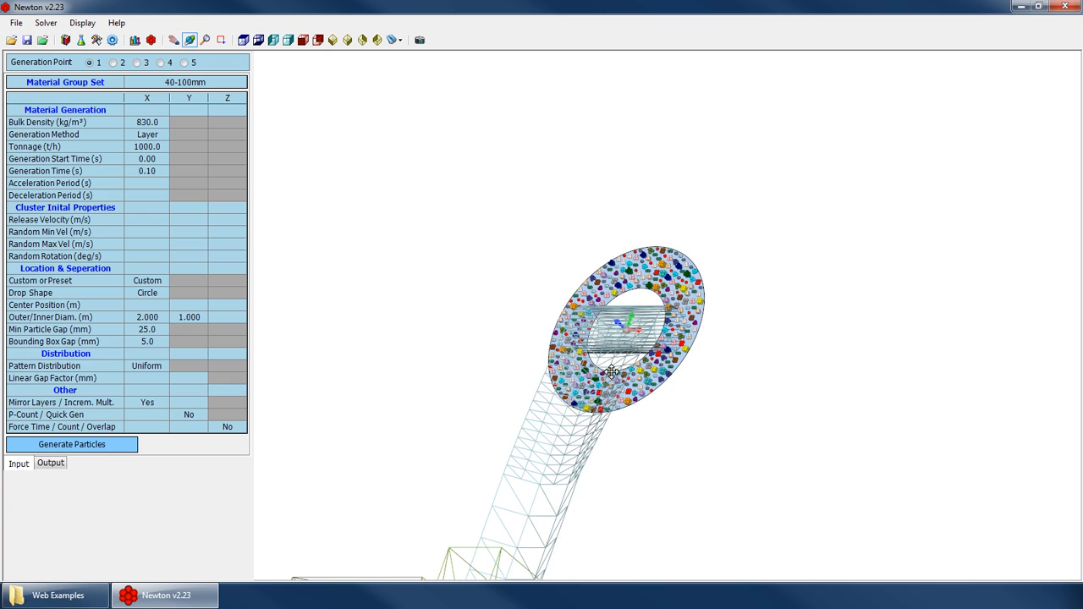
left_click_drag(612, 372, 663, 404)
left_click(147, 282)
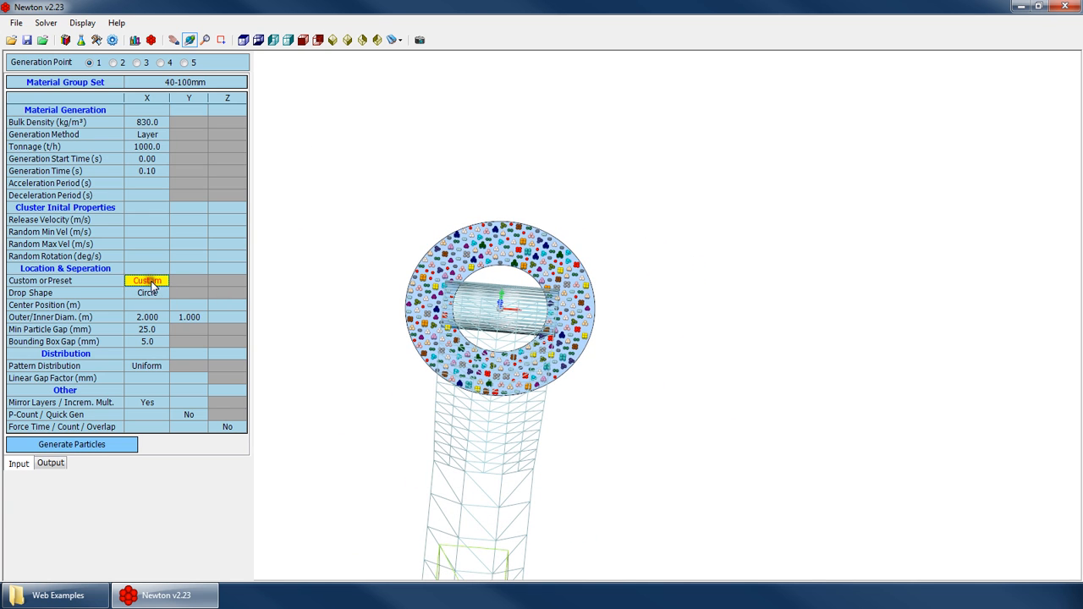
left_click(243, 40)
scroll(476, 382, "down", 3)
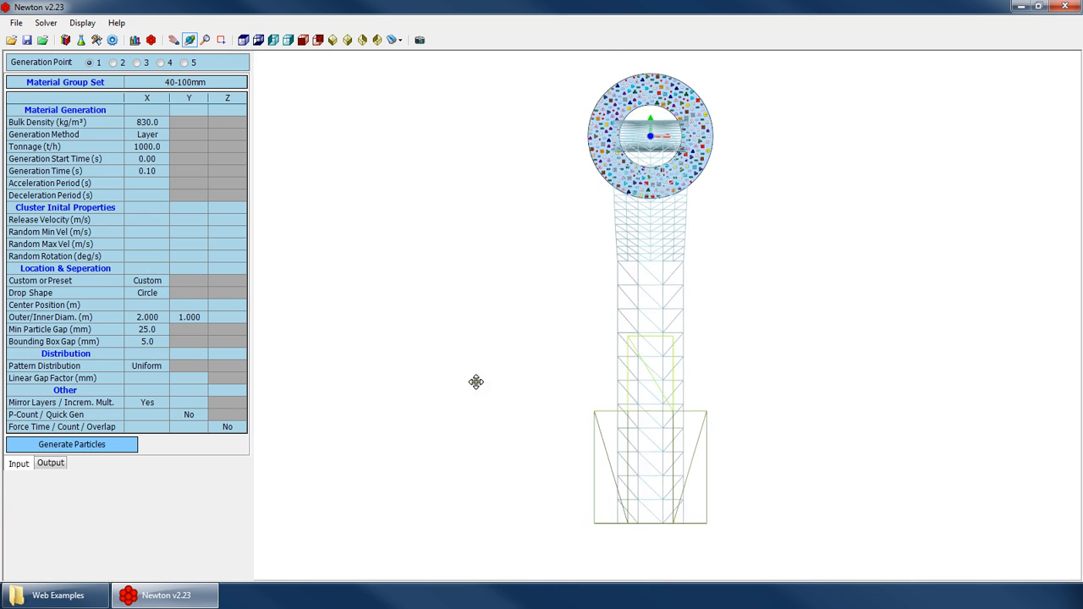
scroll(733, 189, "up", 7)
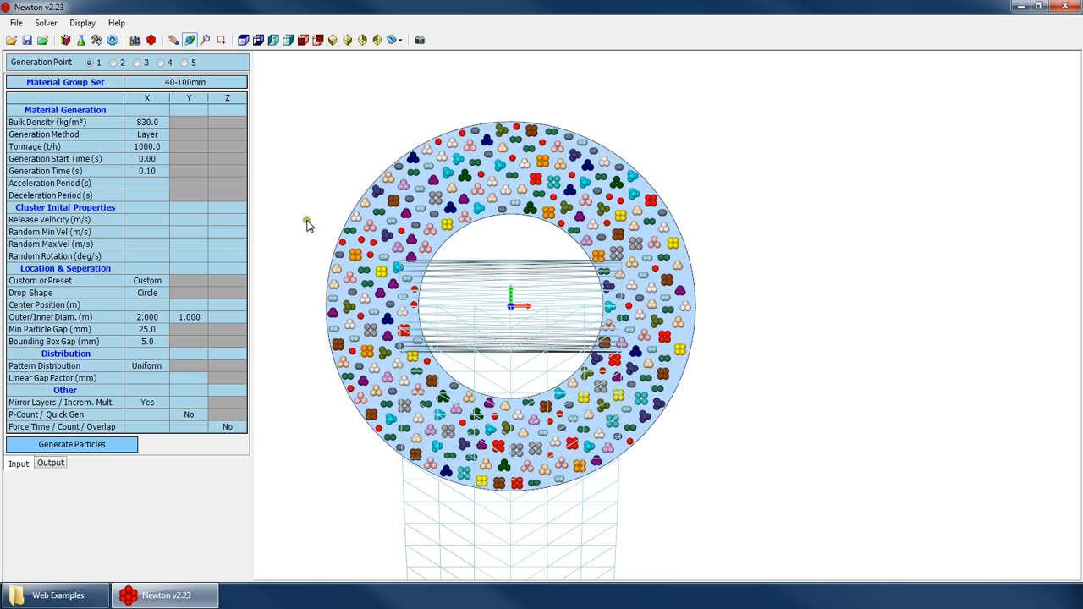
Change the drop shape to Ellipse and generate particles with a 2 m major and 1 m minor axis.
left_click(169, 303)
key("Down")
key("Right")
key("Left")
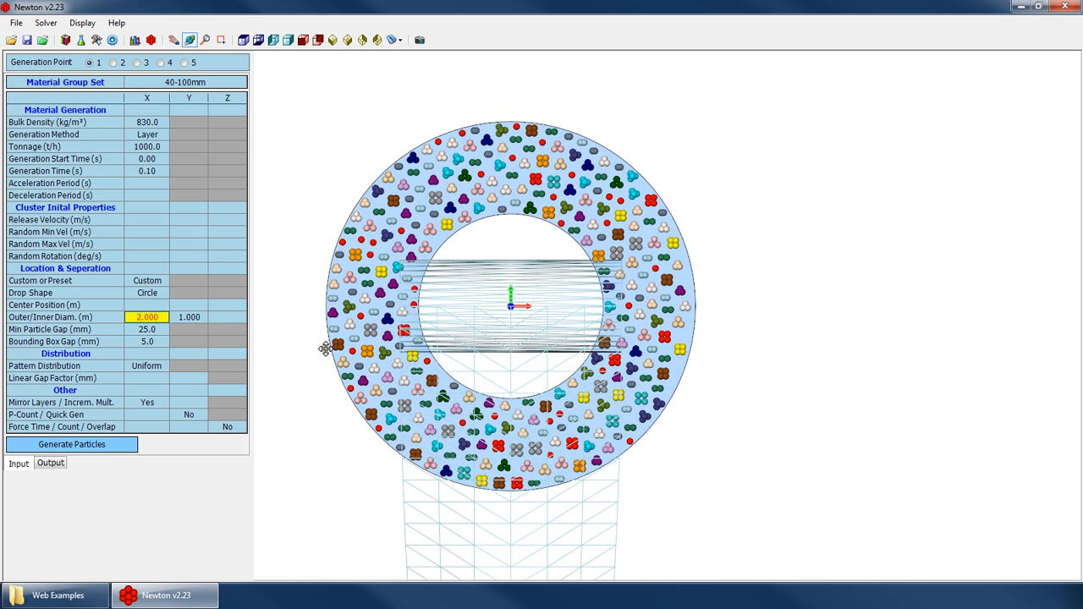
left_click(147, 293)
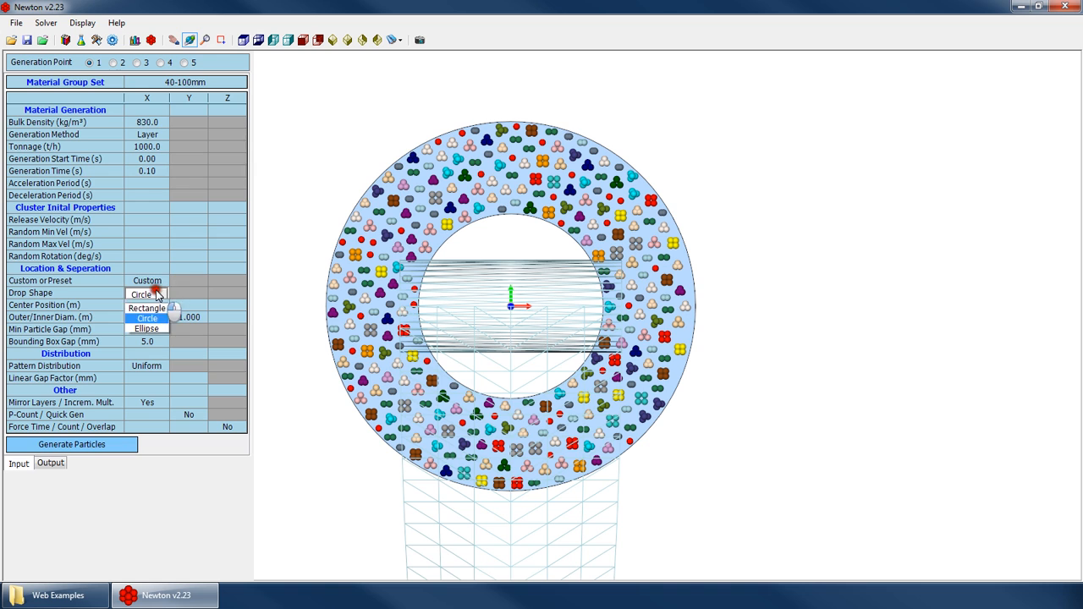
left_click(148, 329)
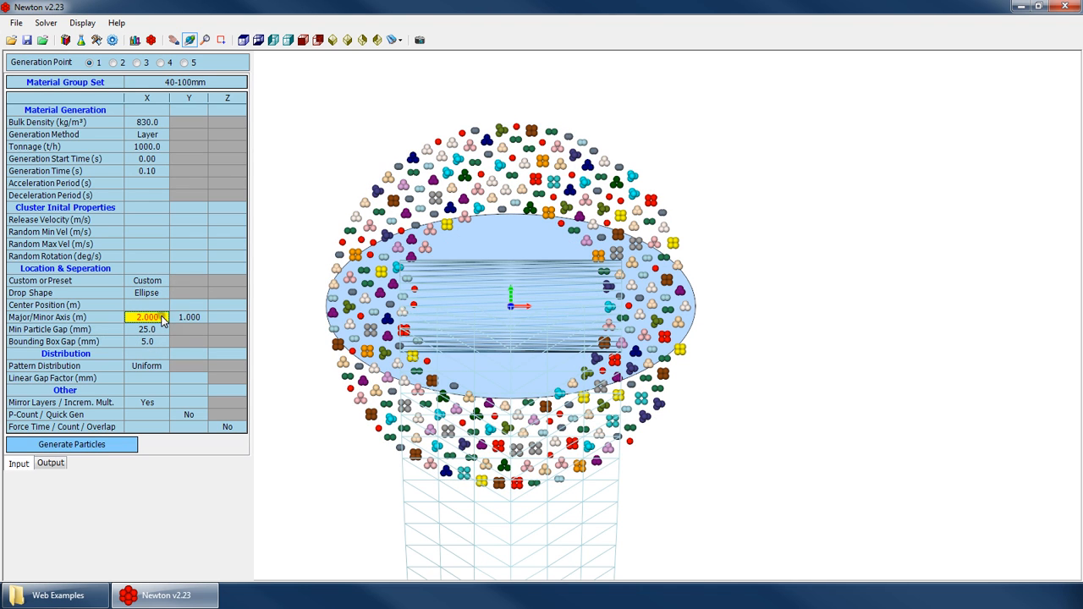
left_click(200, 318)
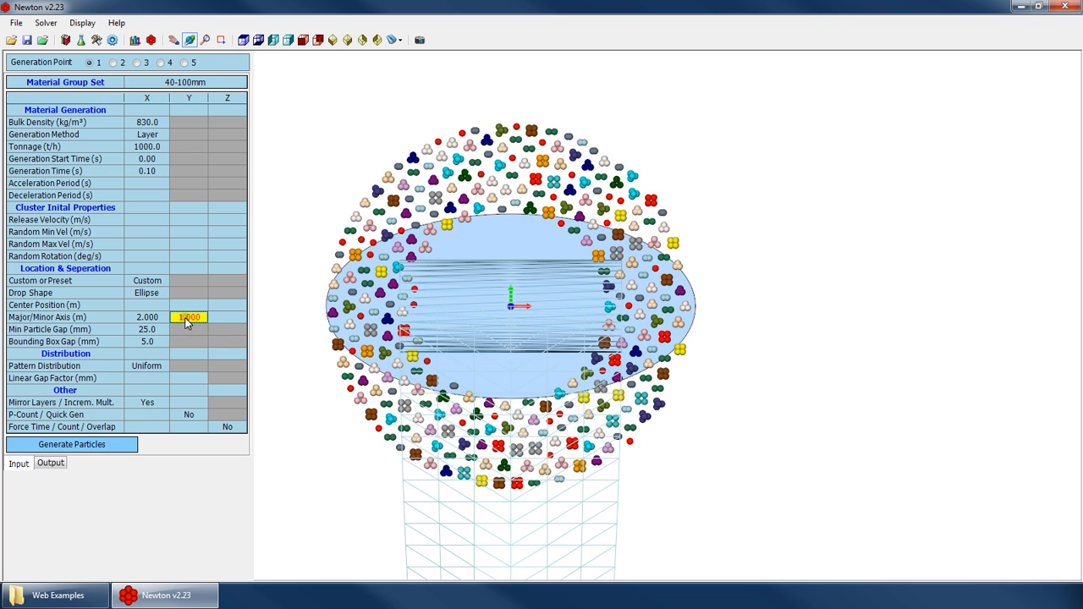
left_click(90, 446)
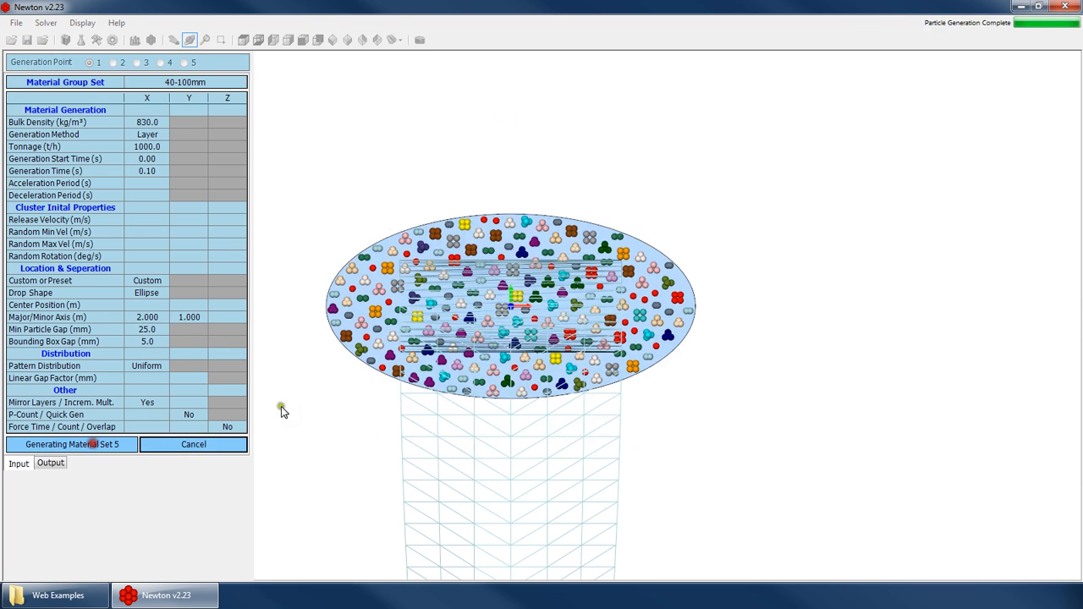
key("Return")
Set the elliptical drop area's axes to 0.5 m in X and 3 m in Y.
left_click(153, 319)
type("02")
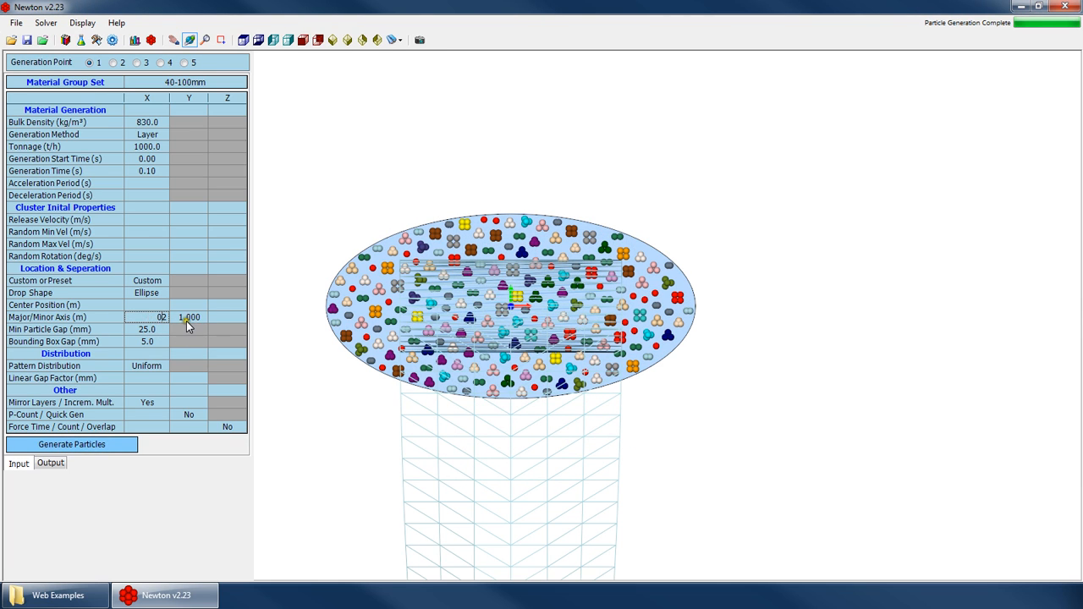
key("BackSpace")
type("5")
key("Return")
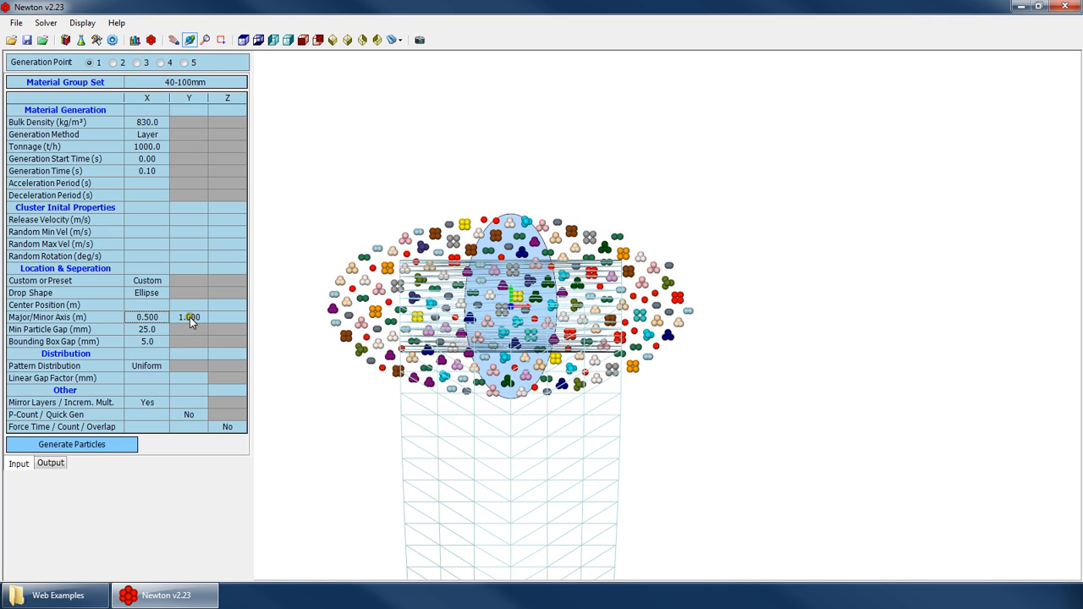
type("3")
key("Return")
Generate the particles for the narrow elliptical drop area and inspect the layer from the top.
left_click(96, 443)
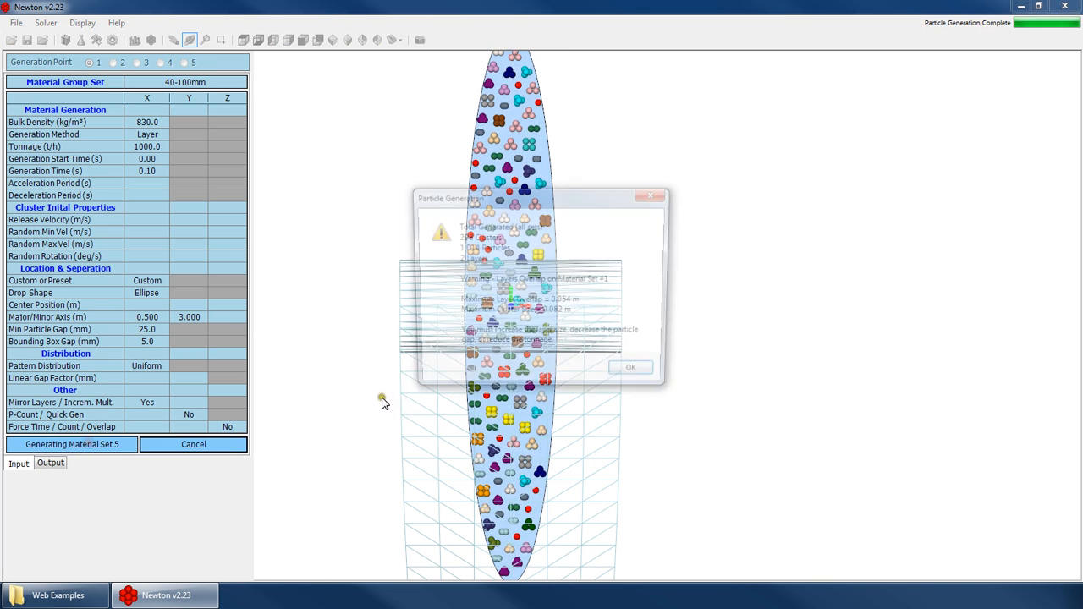
scroll(510, 421, "down", 5)
left_click_drag(510, 422, 469, 392)
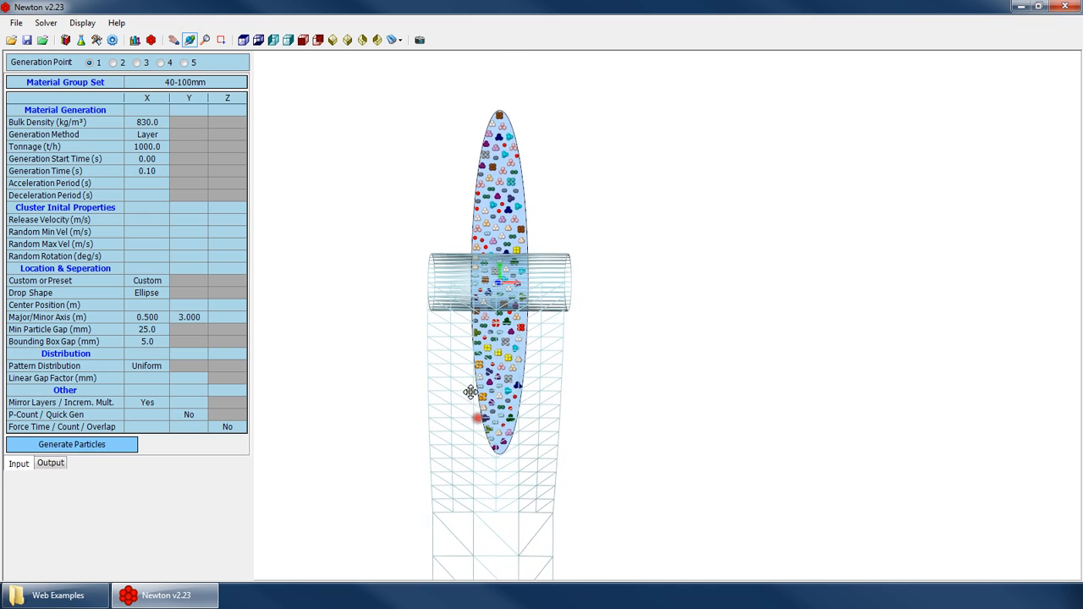
scroll(487, 256, "up", 4)
left_click(242, 40)
middle_click_drag(450, 365, 409, 435)
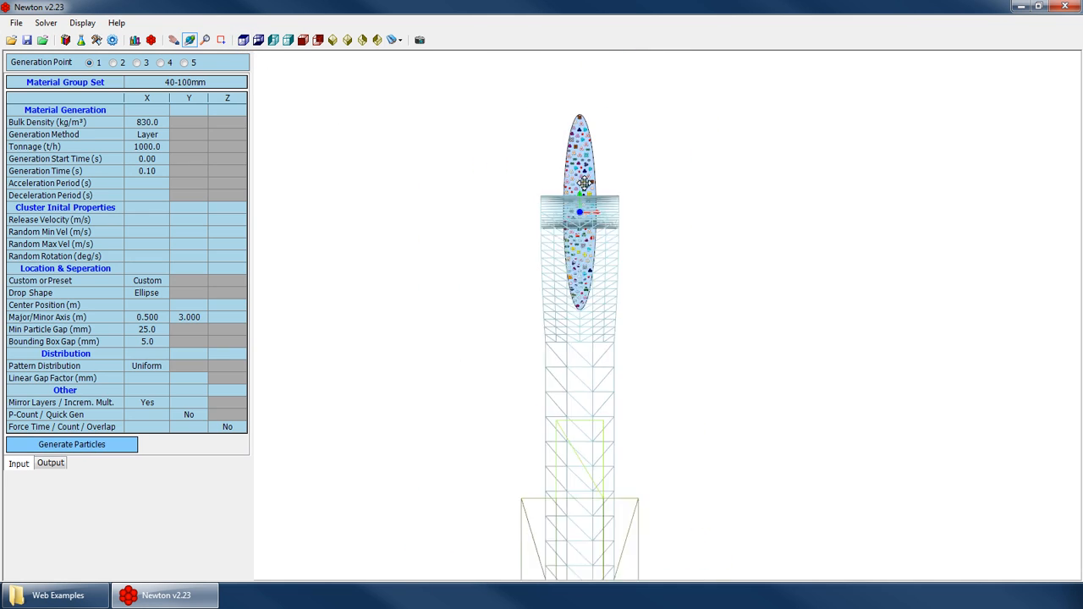
scroll(719, 157, "up", 5)
Switch the generation location to the Belt 1 preset and change the drop shape to Circle.
left_click(159, 281)
left_click(161, 282)
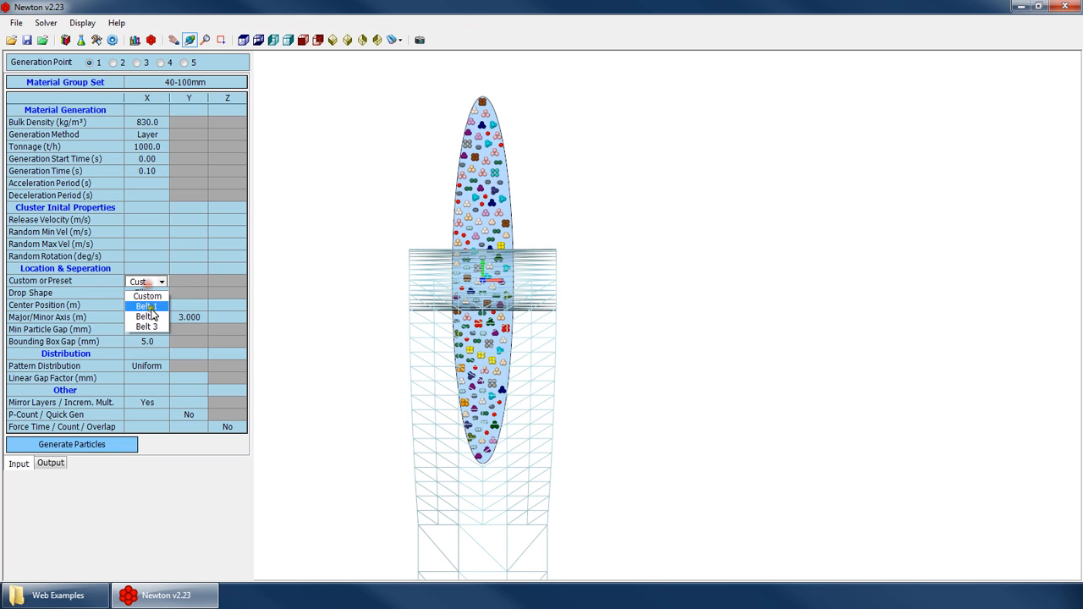
left_click(142, 306)
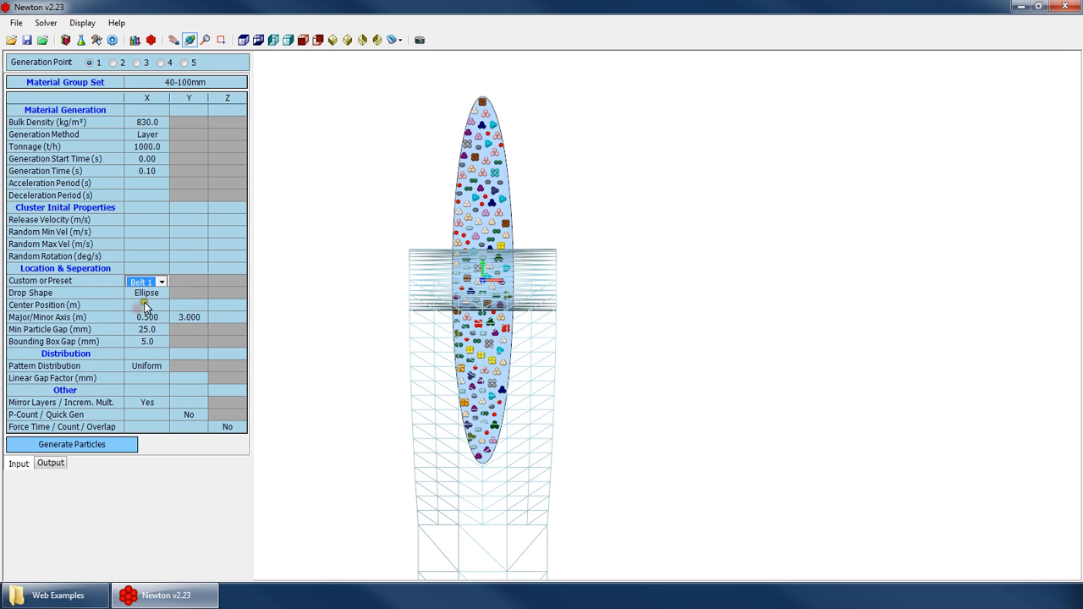
scroll(394, 135, "down", 5)
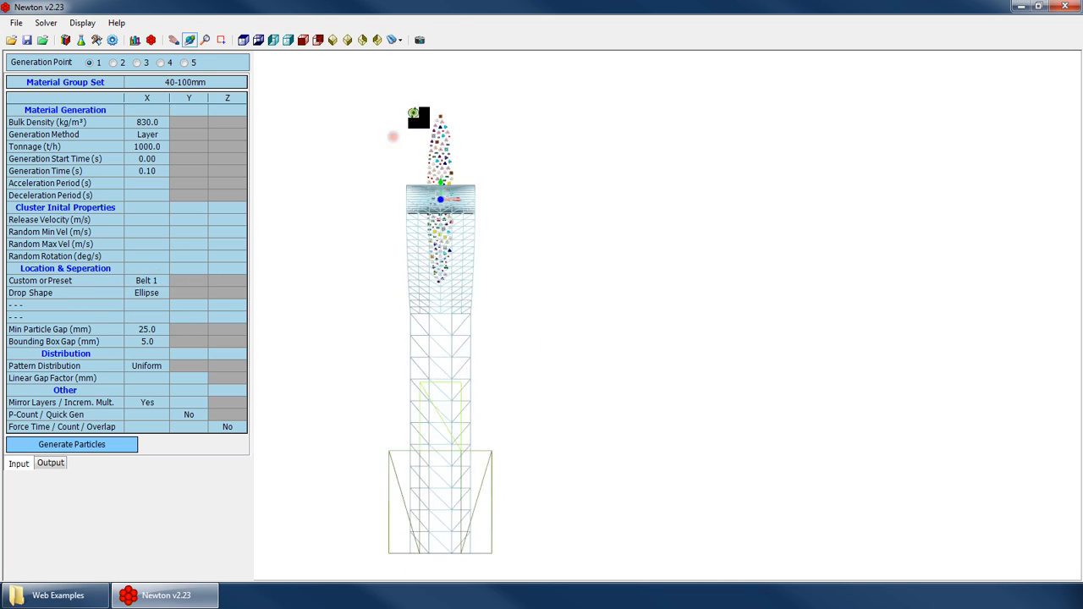
middle_click_drag(421, 578, 386, 314)
left_click(165, 296)
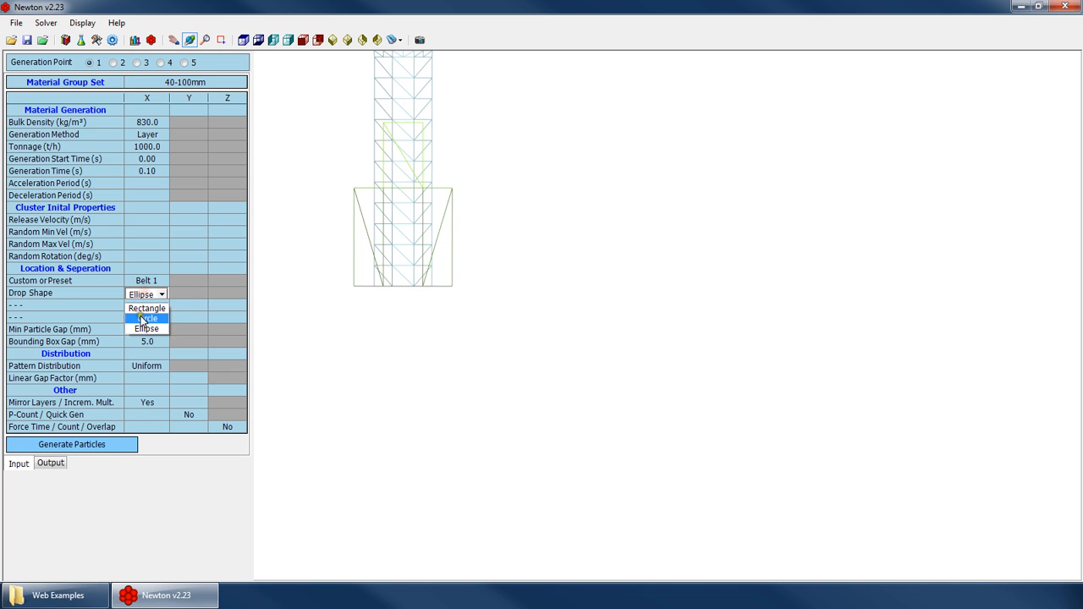
left_click(135, 308)
left_click(178, 315)
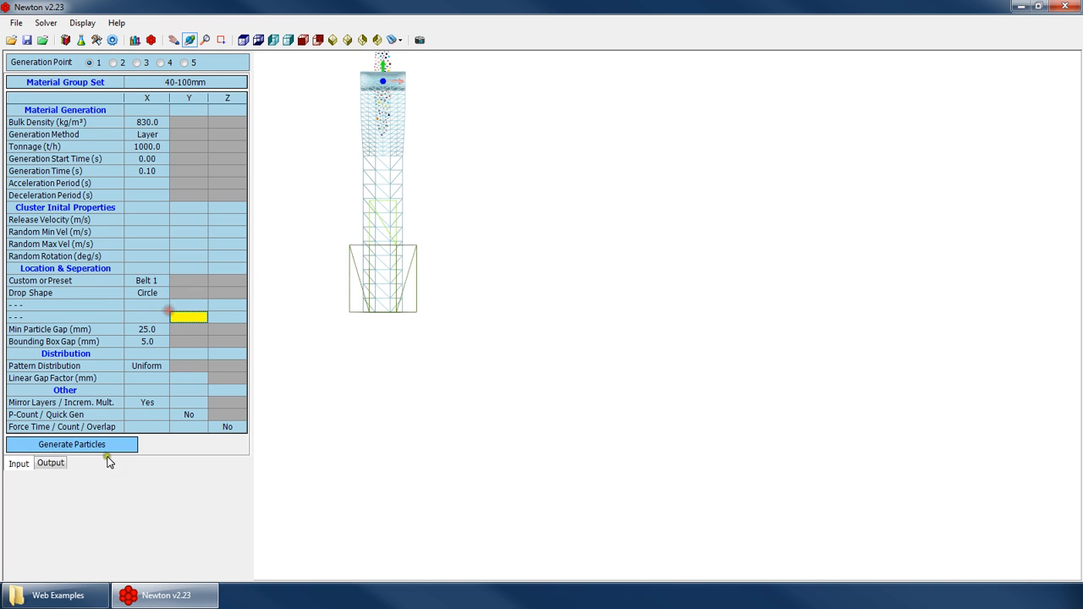
Generate the particles for the circular drop area in the Belt 1 drop box and dismiss the summary.
left_click(93, 445)
left_click(573, 330)
scroll(327, 256, "up", 2)
scroll(384, 240, "up", 2)
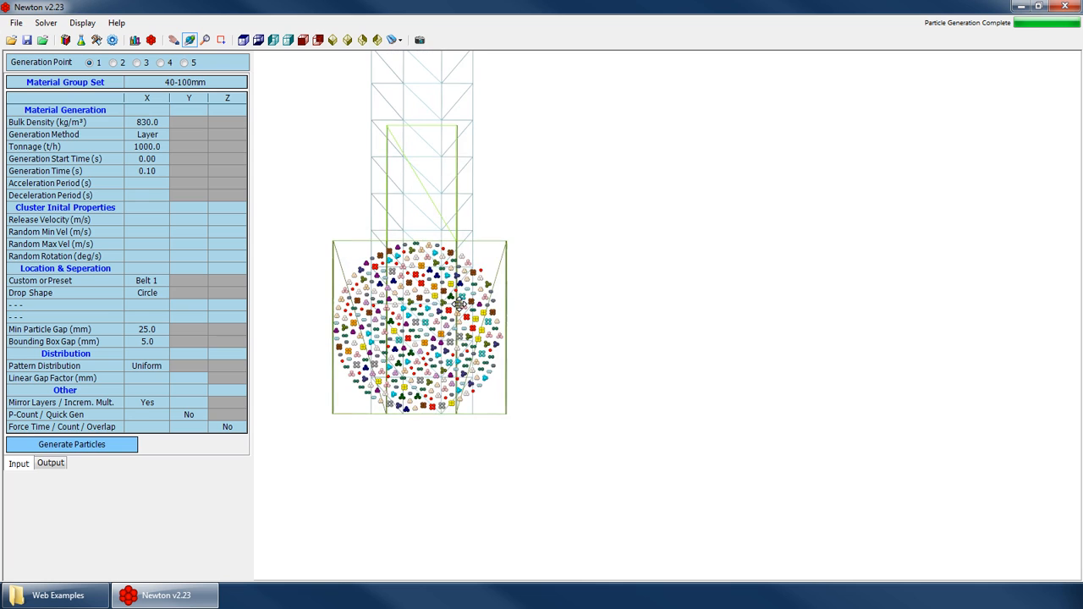
Change the preset's drop shape to Ellipse, generate the particles and inspect the layer inside the drop box.
left_click(145, 293)
left_click(165, 293)
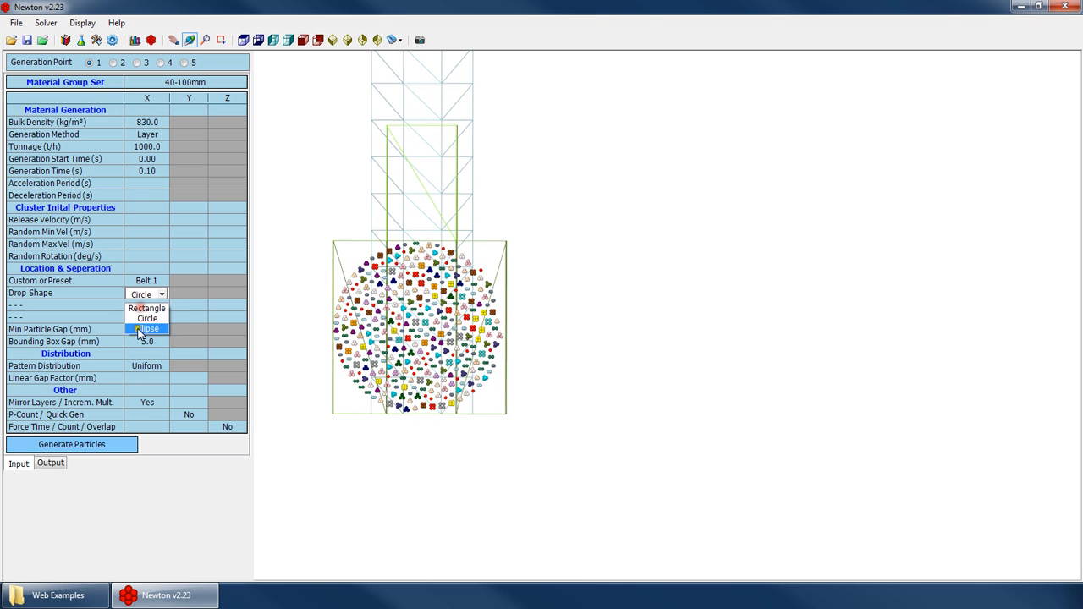
left_click(147, 318)
left_click(72, 444)
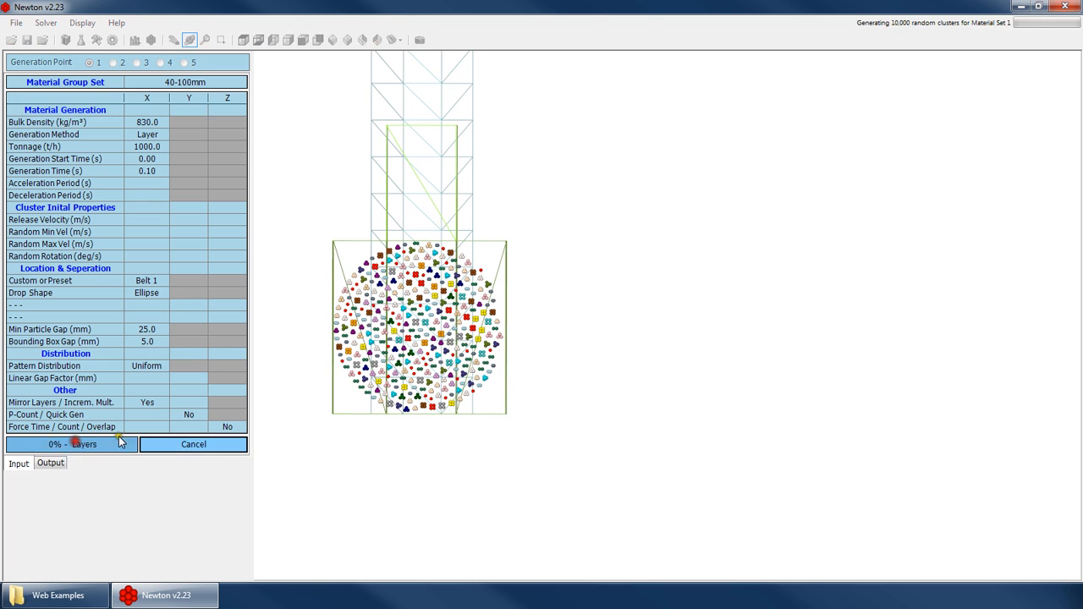
key("Return")
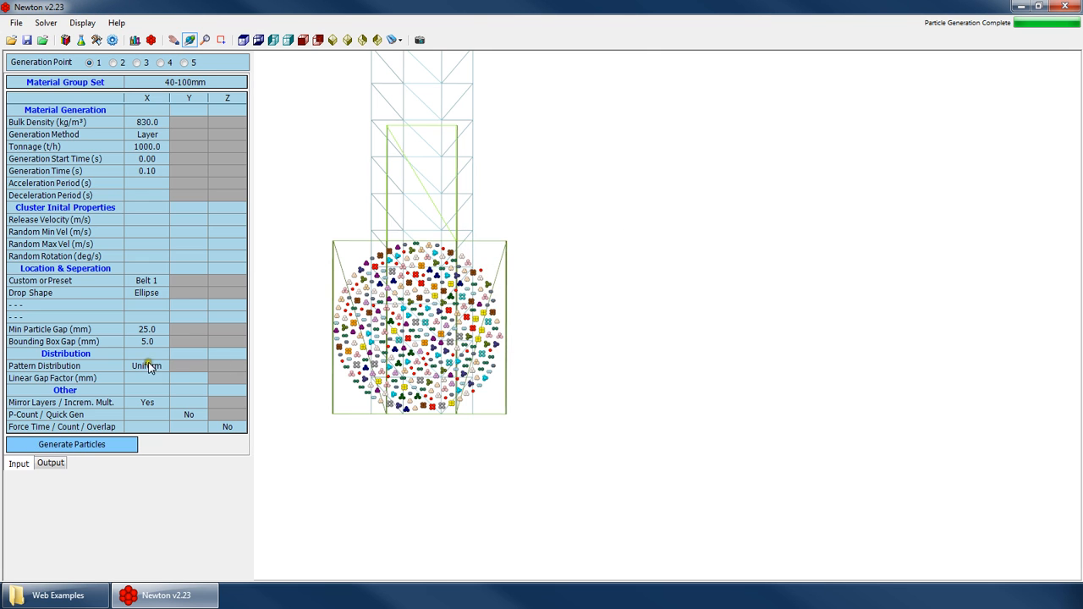
left_click_drag(388, 382, 374, 290)
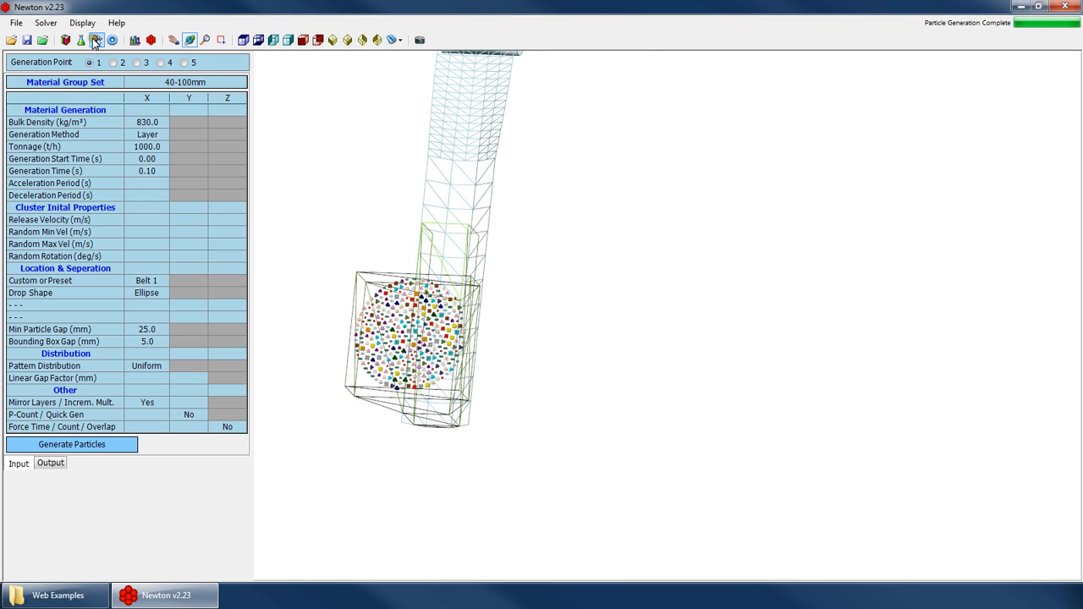
left_click_drag(476, 305, 303, 150)
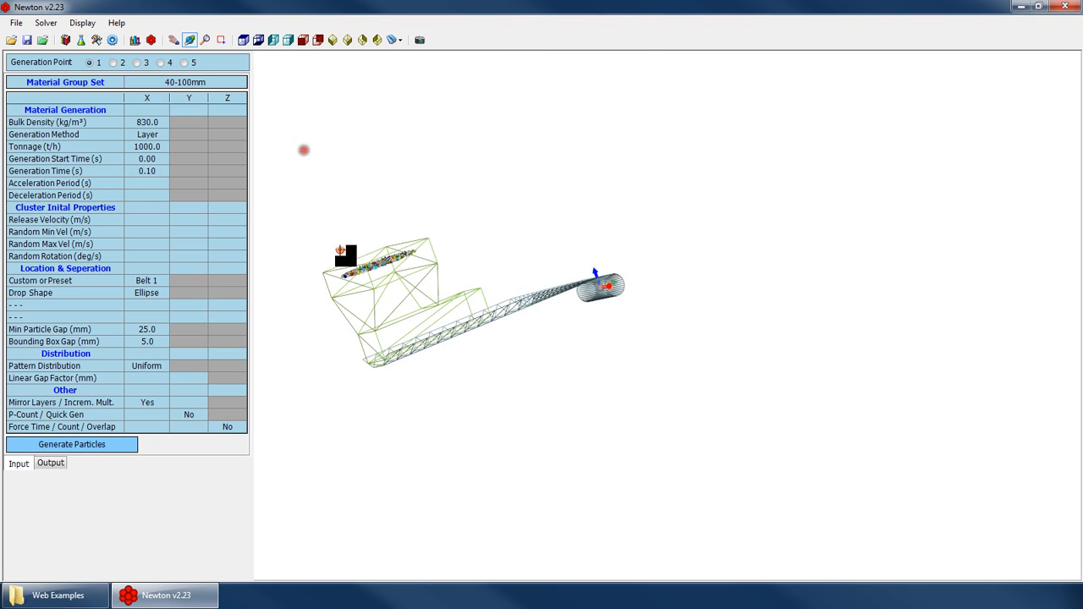
Change the preset's drop shape to Rectangle and generate the particles in the Belt 1 drop box.
left_click(146, 293)
left_click(146, 310)
left_click_drag(406, 356, 474, 423)
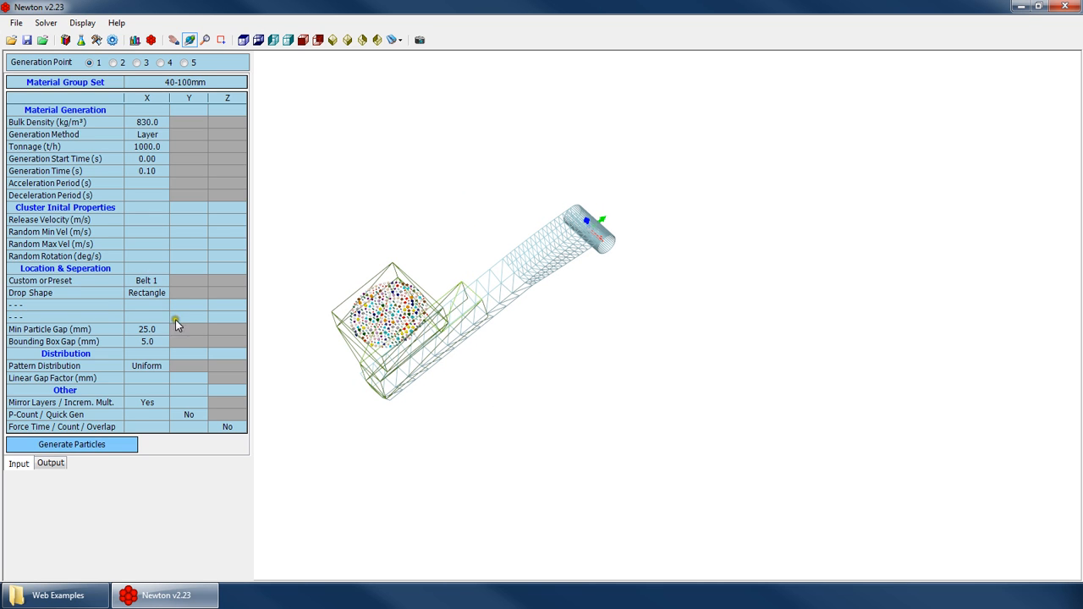
left_click(104, 450)
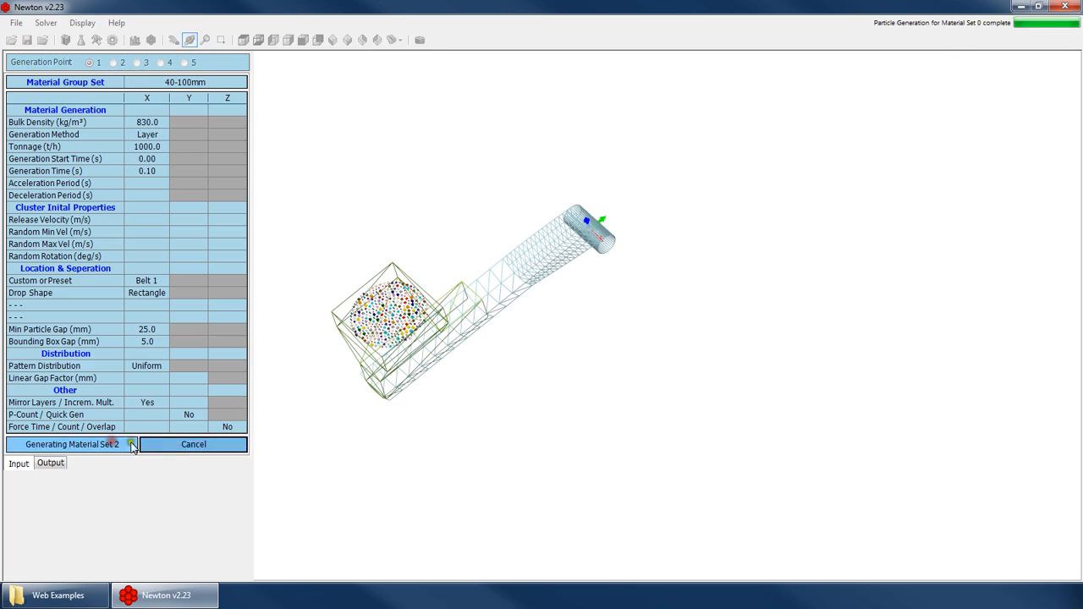
left_click(584, 329)
left_click_drag(476, 386, 285, 295)
left_click(134, 341)
left_click(141, 329)
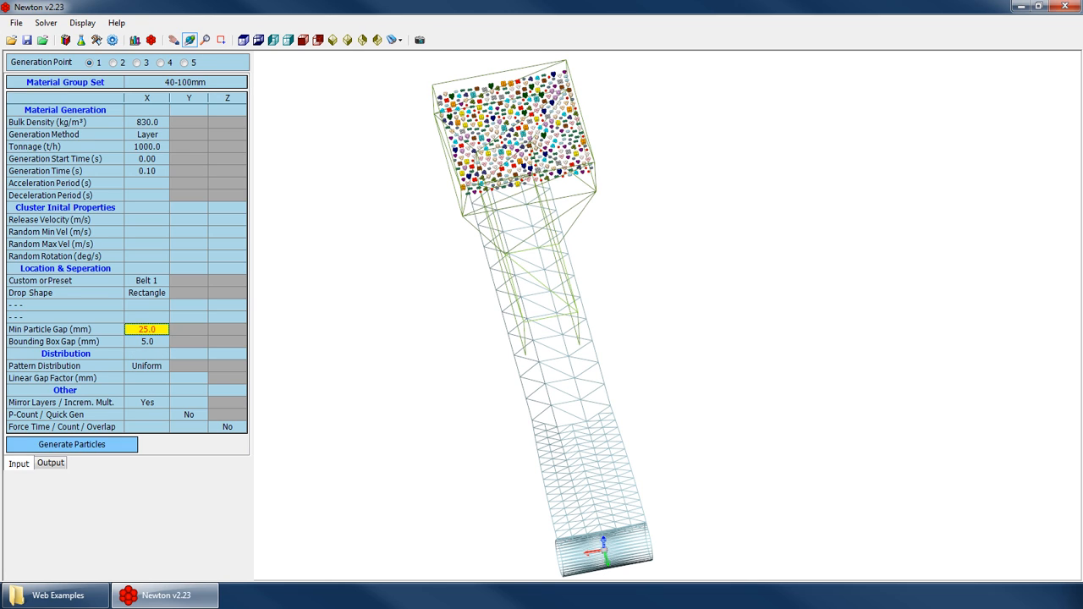
left_click(255, 242)
left_click(146, 303)
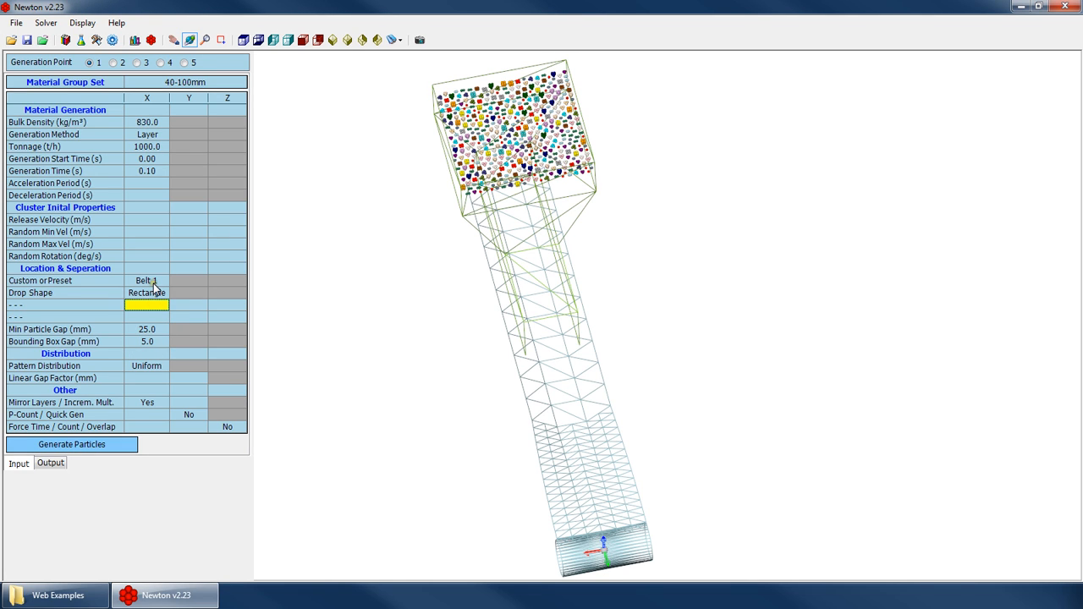
left_click(152, 281)
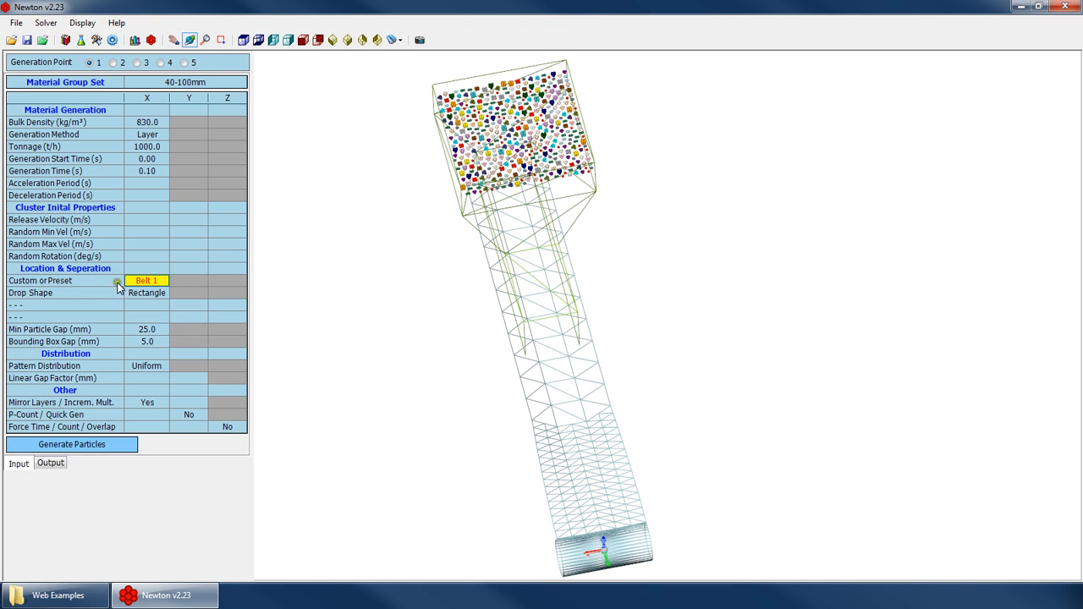
left_click_drag(432, 266, 566, 305)
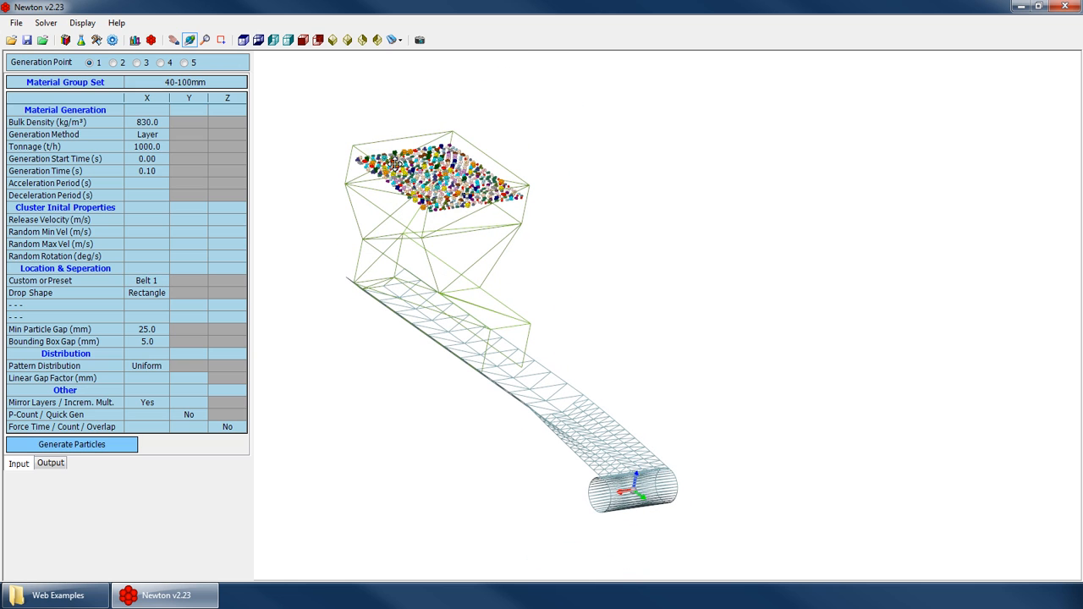
left_click_drag(532, 435, 519, 448)
Open the Belt #1 geometry inputs and display the surfaces as solid.
left_click(95, 40)
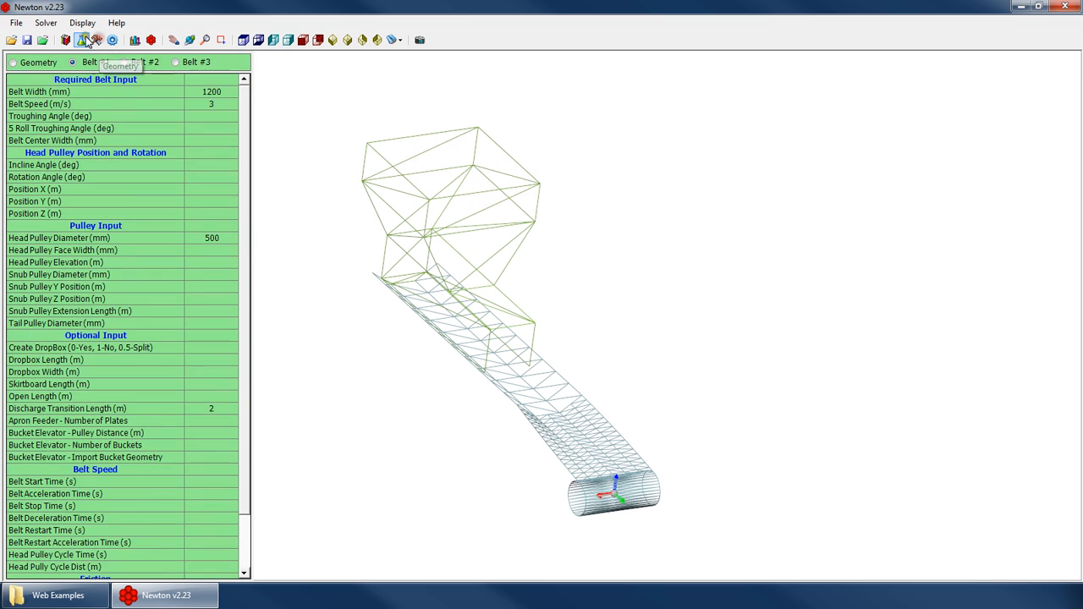
left_click(211, 348)
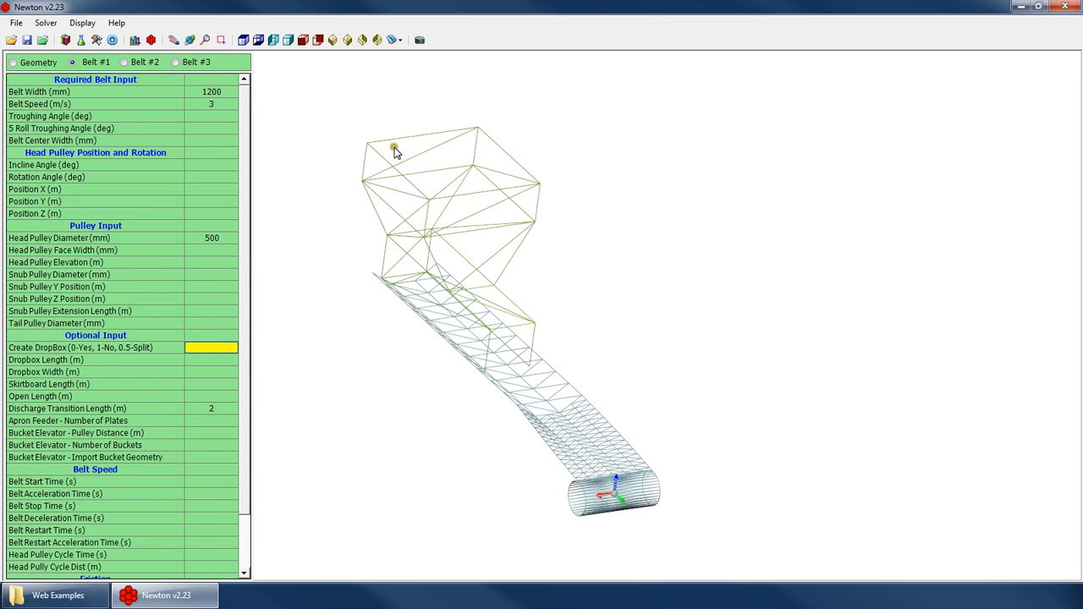
right_click(449, 225)
left_click(515, 376)
right_click(563, 190)
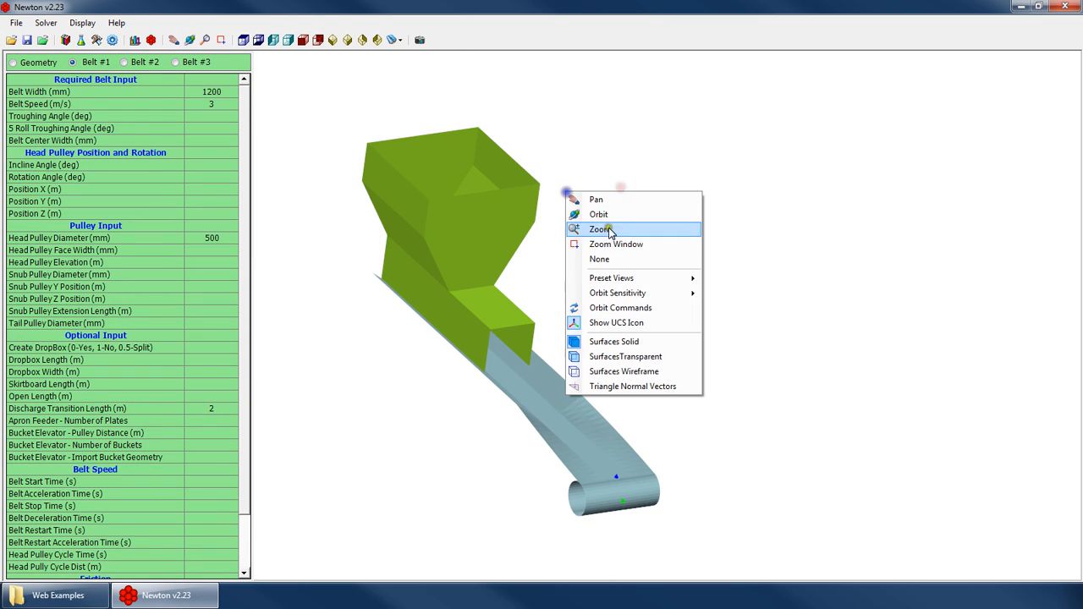
left_click(603, 214)
left_click_drag(605, 218, 408, 338)
Split the Belt #1 drop box by setting Create DropBox to 0.5.
left_click(210, 349)
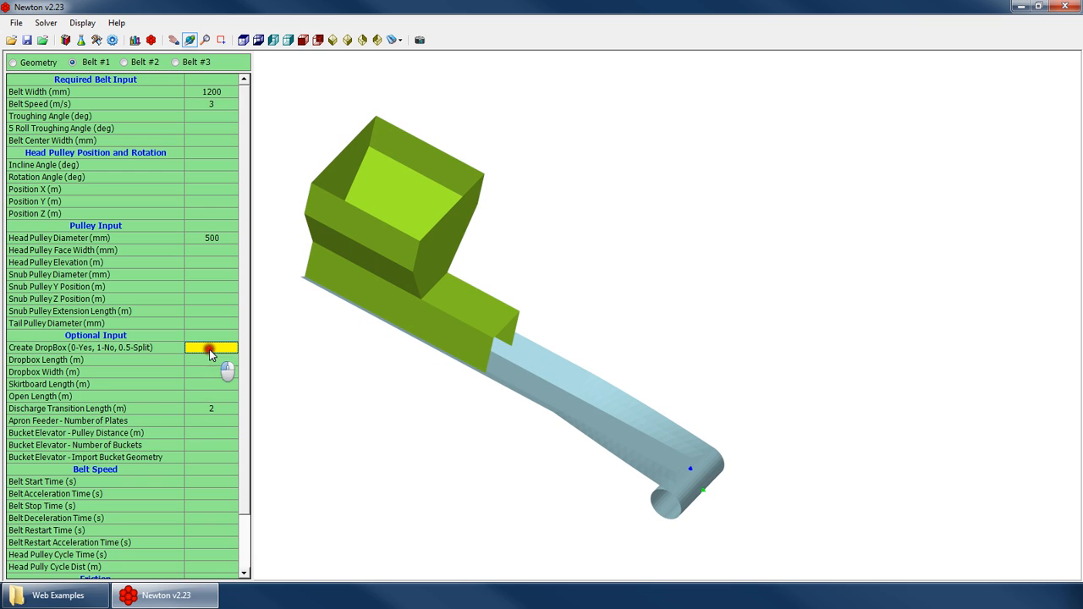
type("0.5")
key("Return")
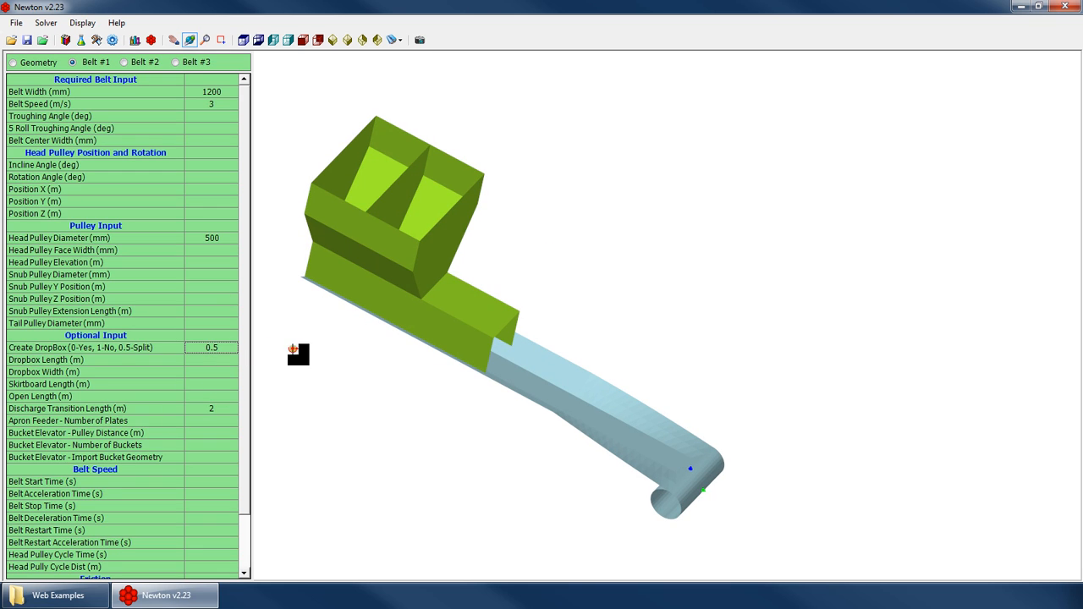
Try the drop box divider at split values of 0.65 and 0.25.
key("BackSpace")
type("6")
key("Return")
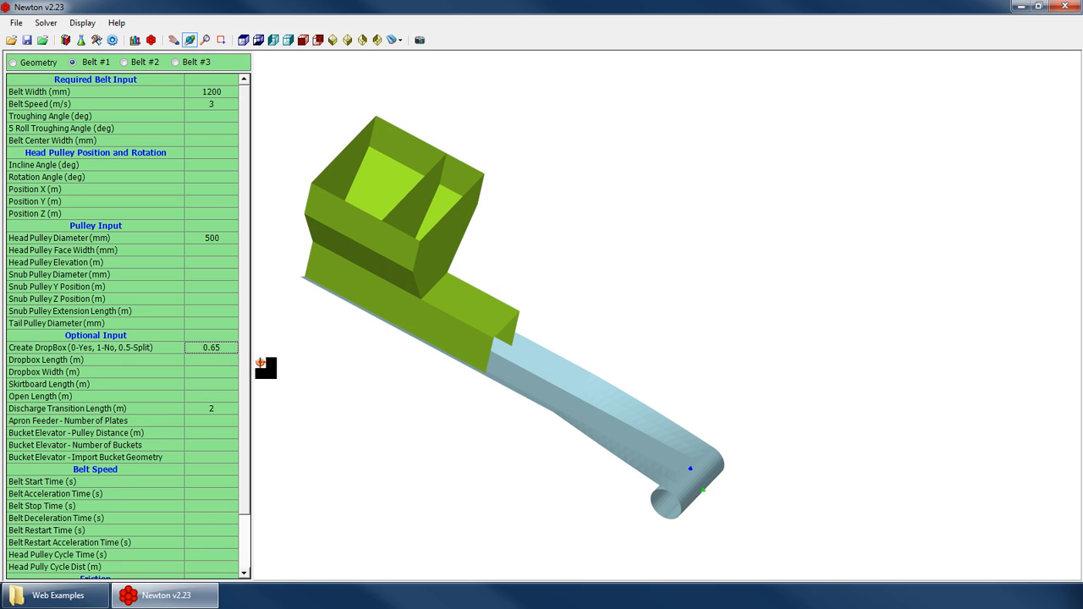
key("BackSpace")
type("25")
key("Return")
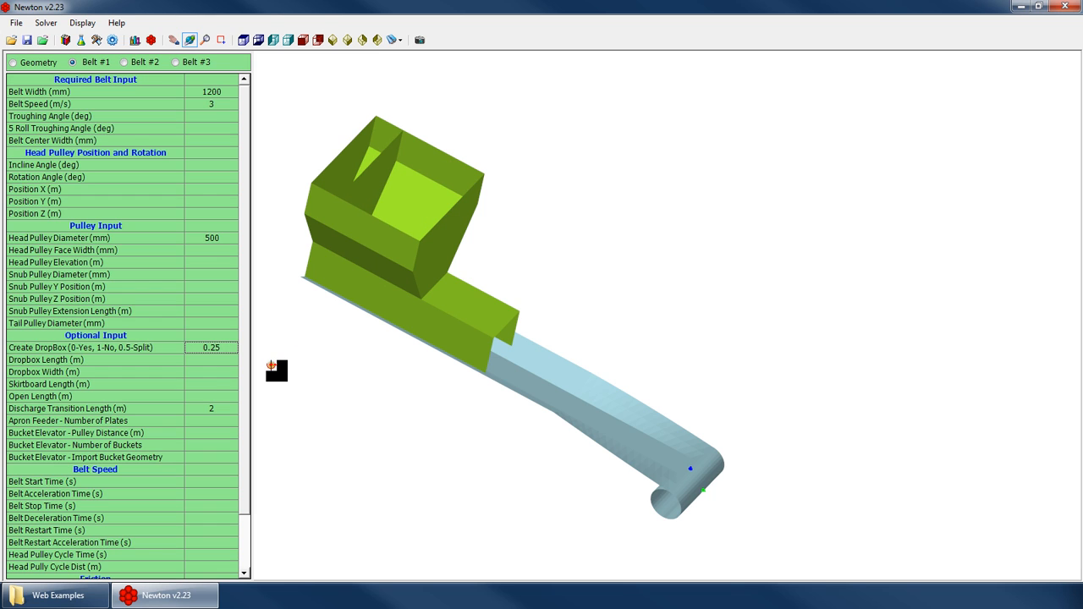
Return the drop box split value to 0.5 and inspect the two compartments in 3D.
key("BackSpace")
key("BackSpace")
type("5")
key("Return")
left_click_drag(689, 389, 499, 346)
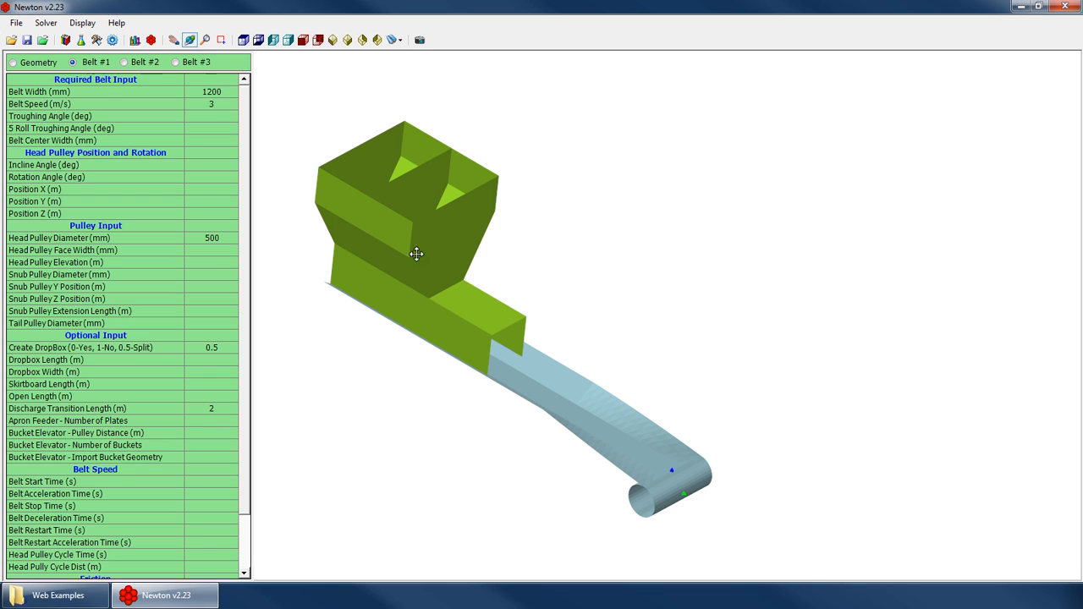
Return to the particle generation inputs and view the split drop box from above.
left_click(207, 348)
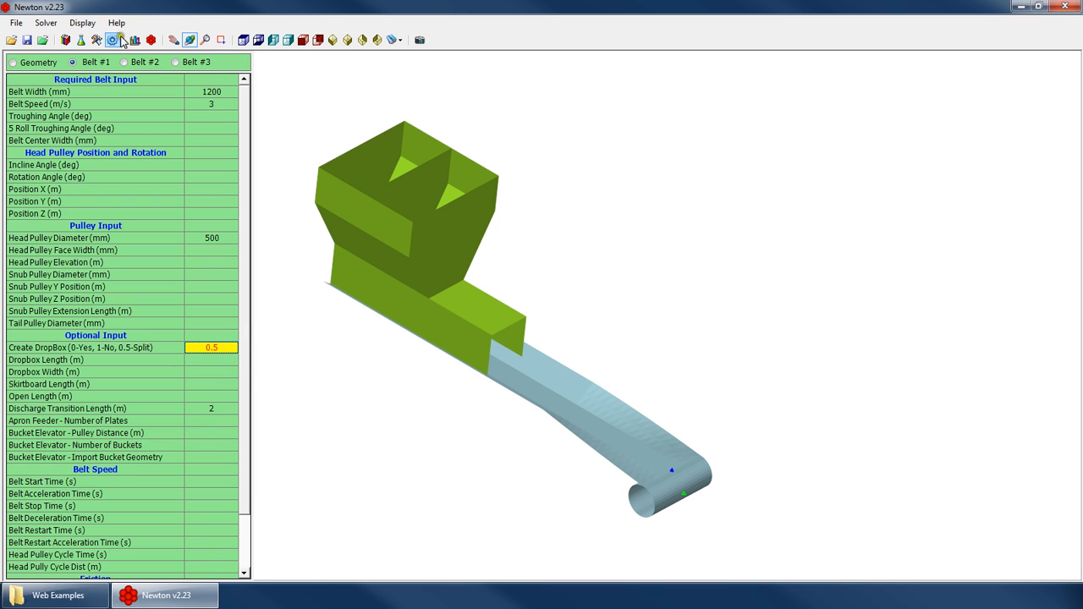
left_click(218, 42)
left_click(243, 39)
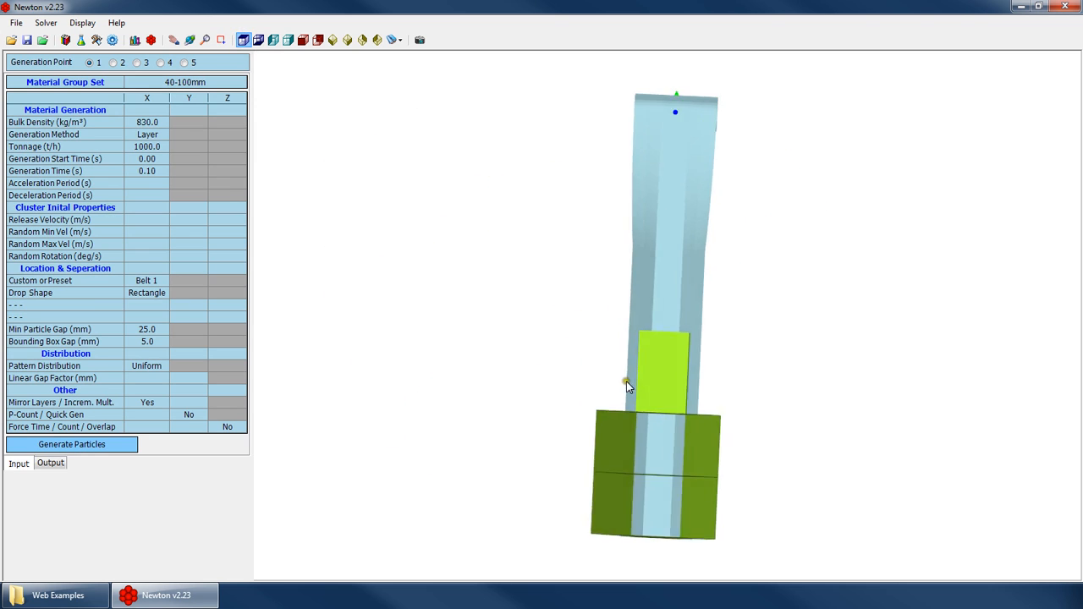
right_click(477, 336)
left_click(550, 517)
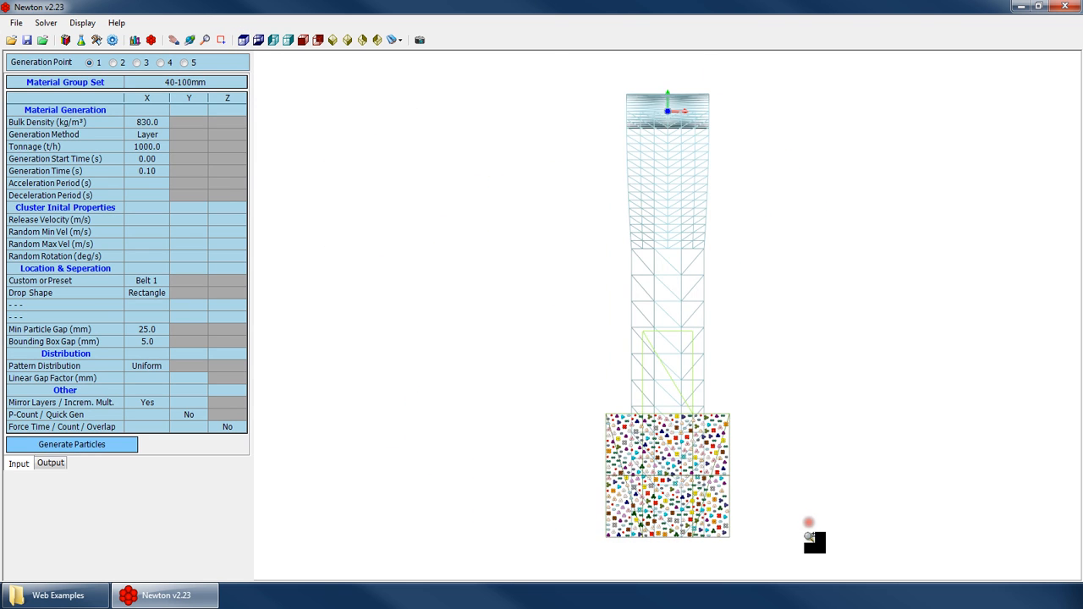
scroll(808, 531, "up", 3)
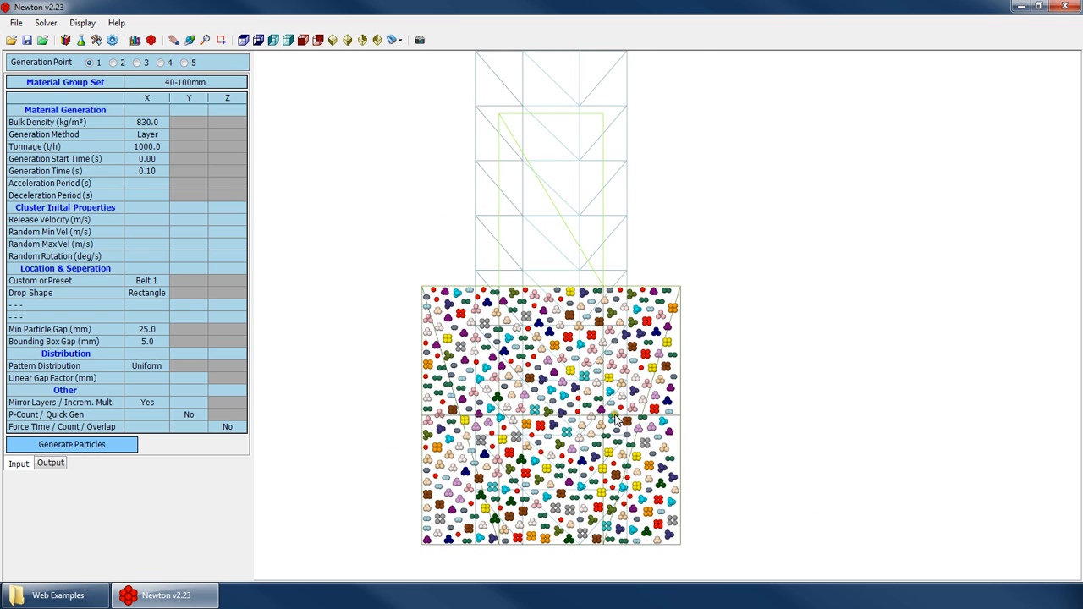
Regenerate the 40-100mm particles of generation point 1 for the split Belt 1 drop box.
left_click(108, 446)
left_click(591, 331)
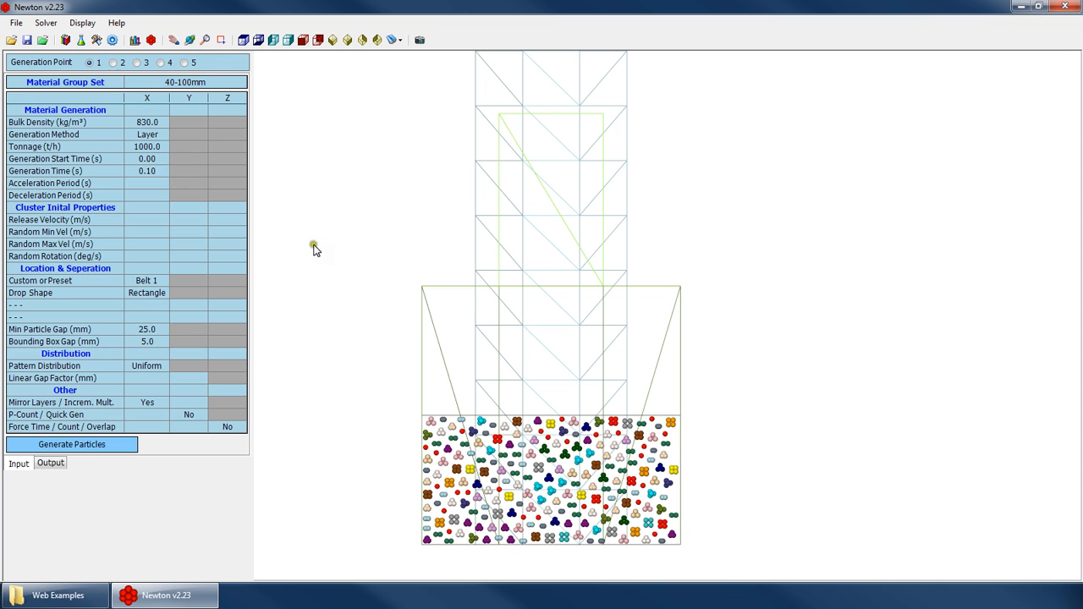
left_click(155, 281)
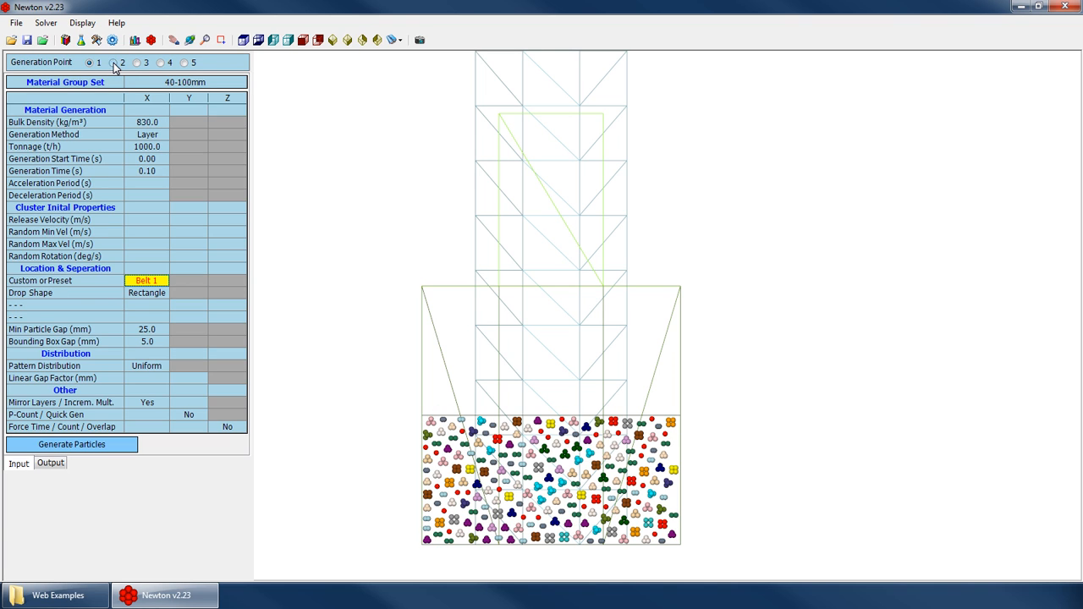
Set generation point 2 to material group set 60-180mm with the Belt 1 preset location.
left_click(114, 64)
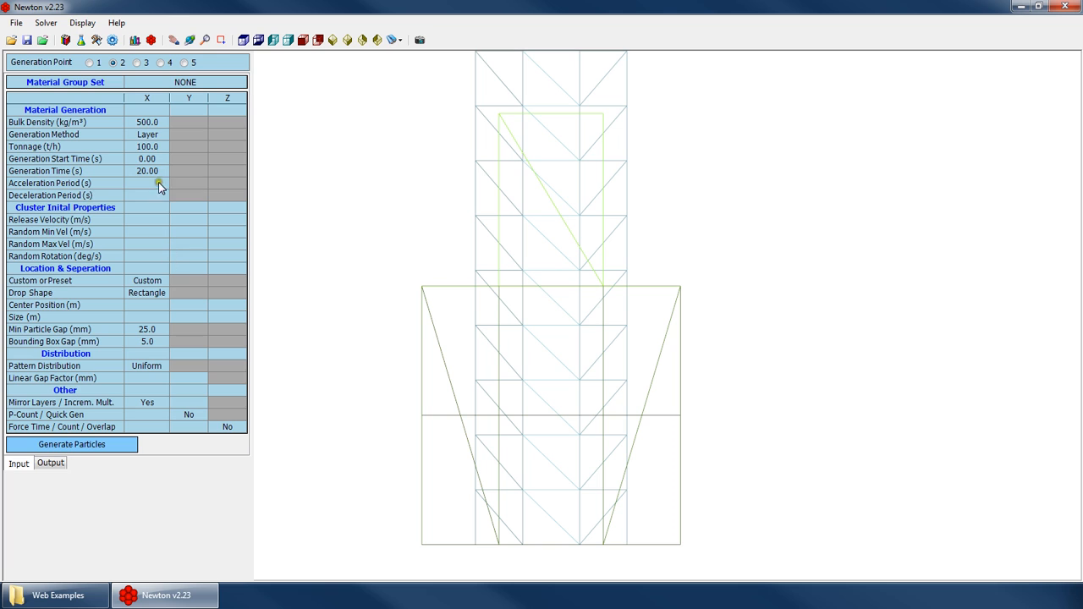
left_click(152, 82)
left_click(152, 82)
left_click(153, 153)
left_click(168, 208)
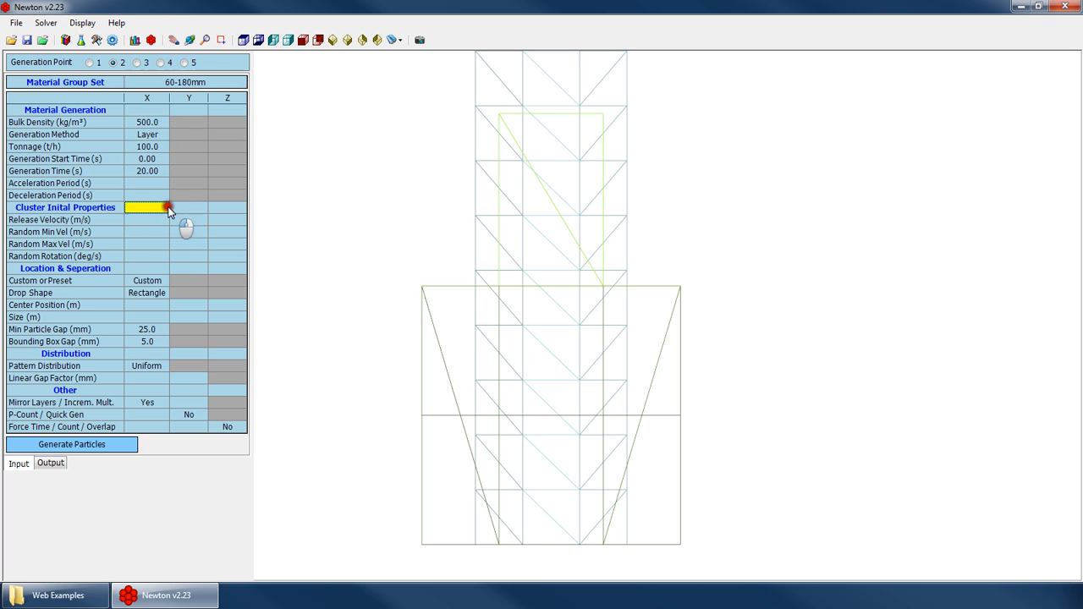
left_click(152, 281)
left_click(154, 283)
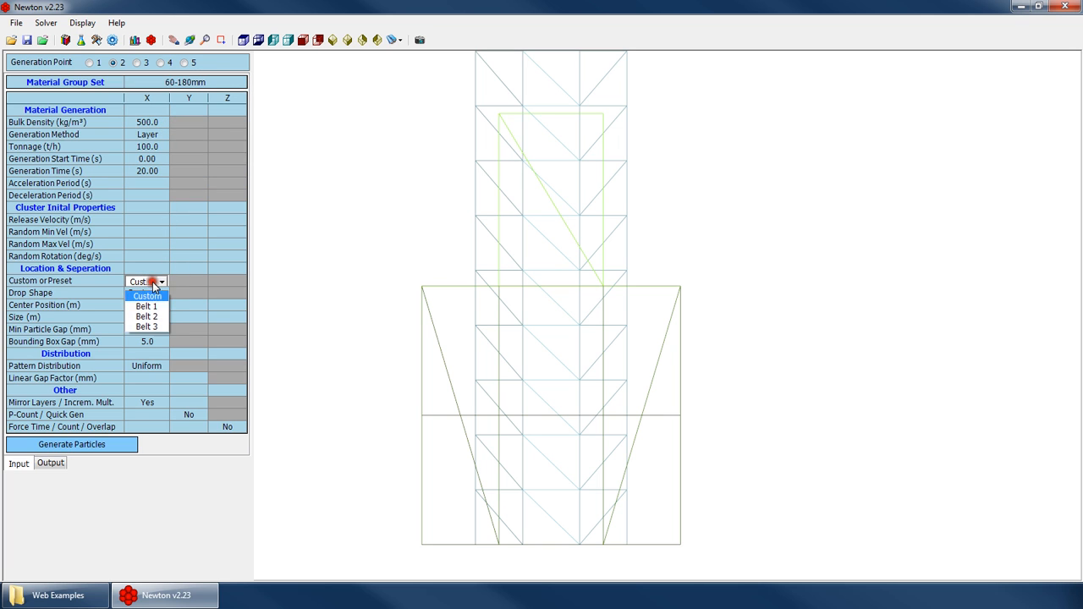
left_click(146, 305)
left_click(143, 307)
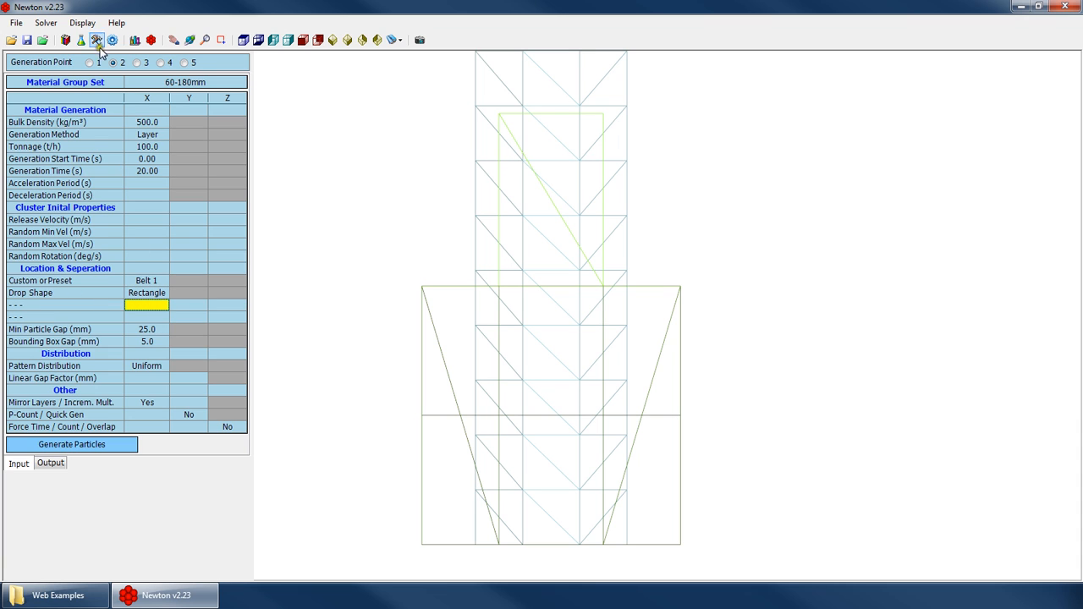
Set generation point 2's generation time to 0.1 s and generate the particles.
left_click(150, 173)
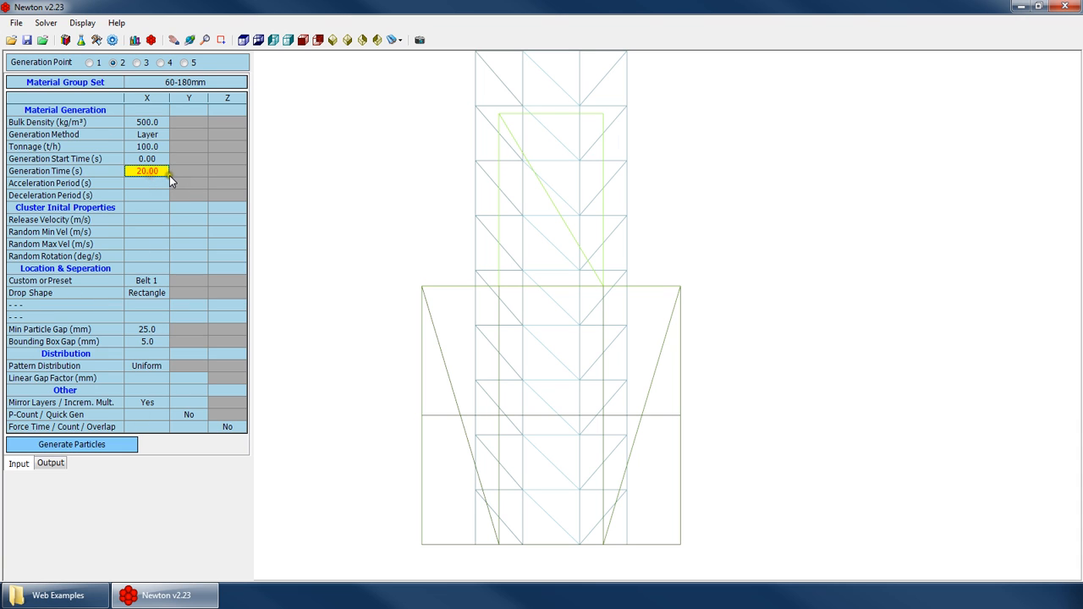
type("0.1")
left_click(102, 444)
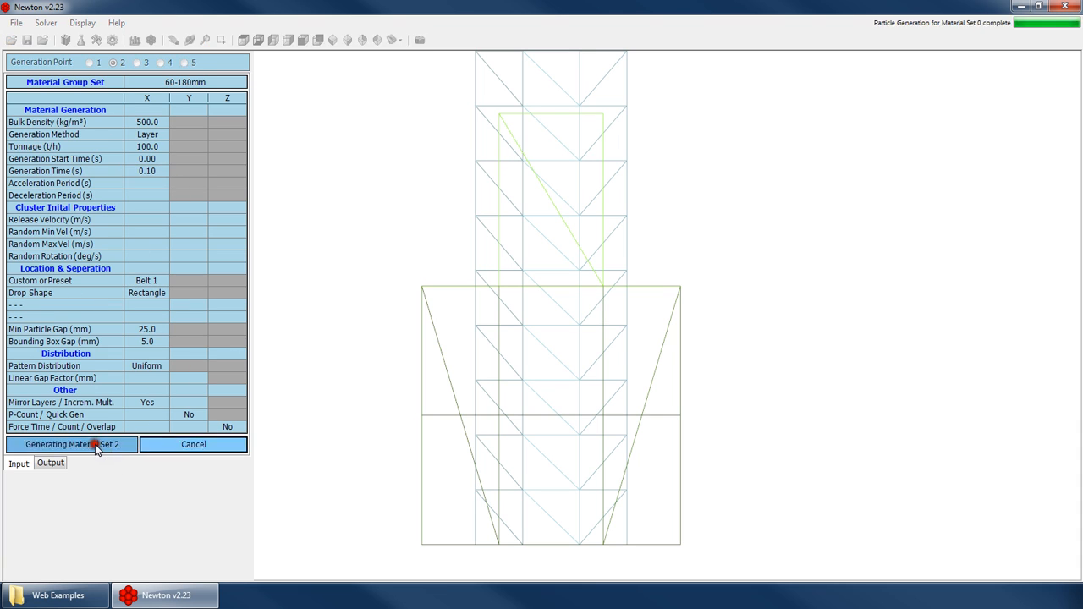
key("Return")
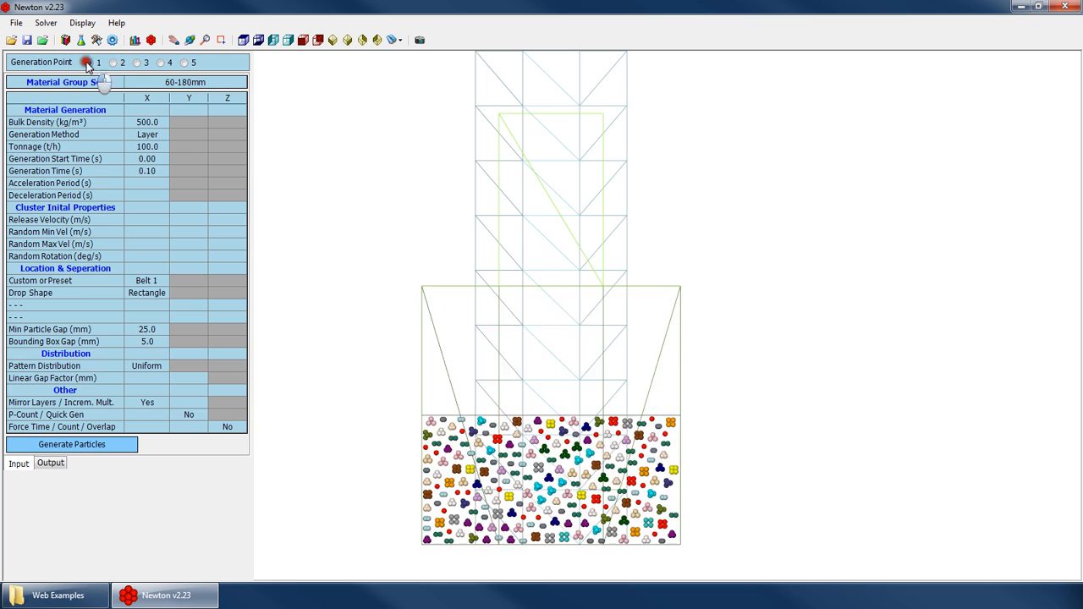
Compare the particle layers of generation points 1 and 2 and look through points 3 to 5.
left_click(111, 63)
left_click(89, 63)
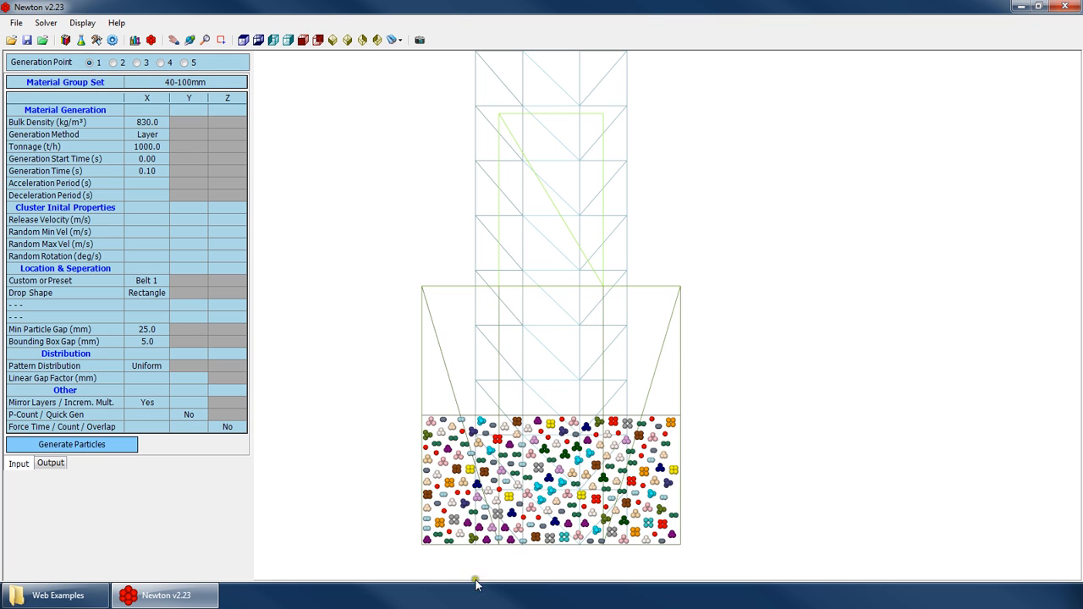
left_click(114, 62)
left_click(137, 63)
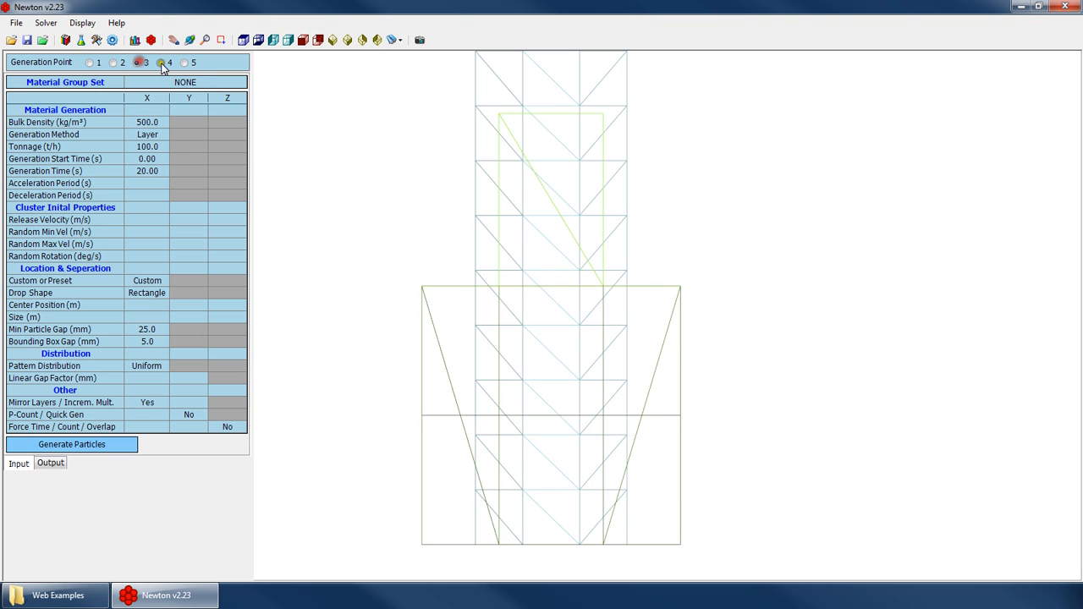
left_click(161, 62)
left_click(184, 63)
left_click(161, 62)
left_click(137, 63)
left_click(90, 63)
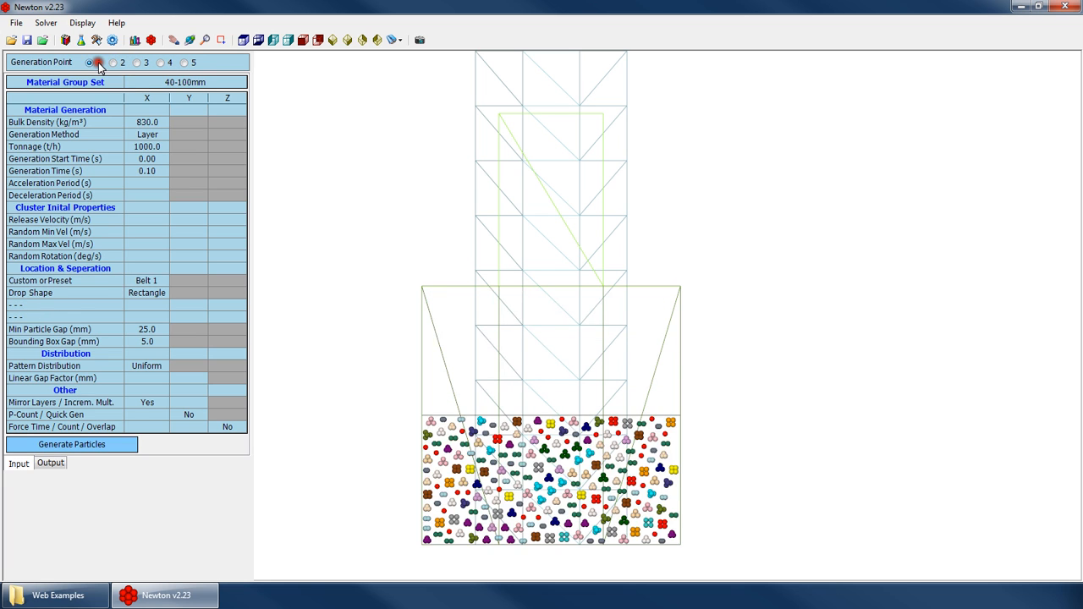
left_click(114, 63)
left_click(90, 63)
left_click(113, 64)
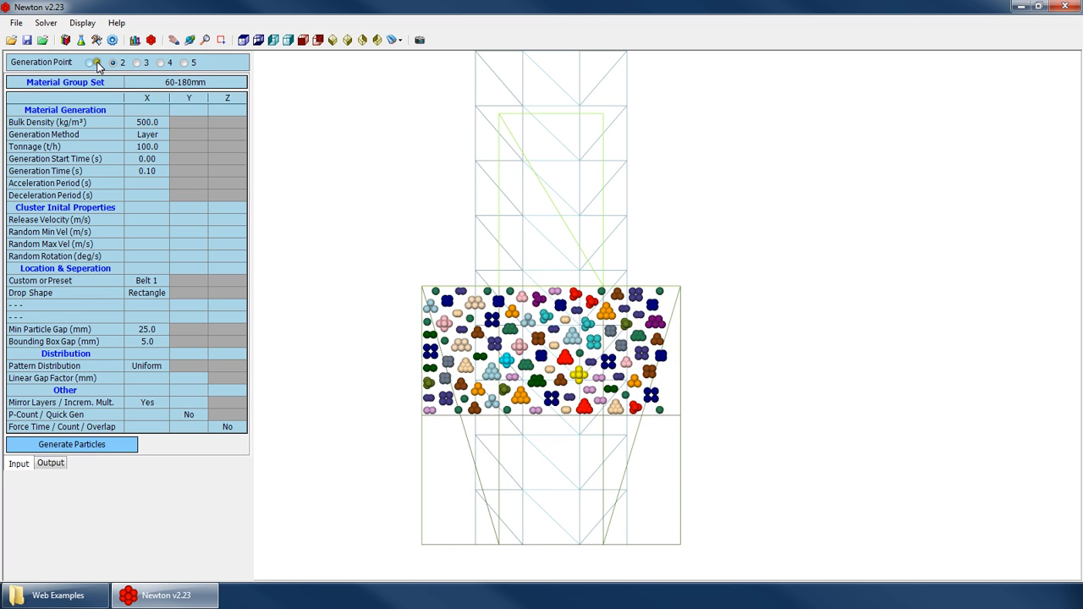
left_click(91, 64)
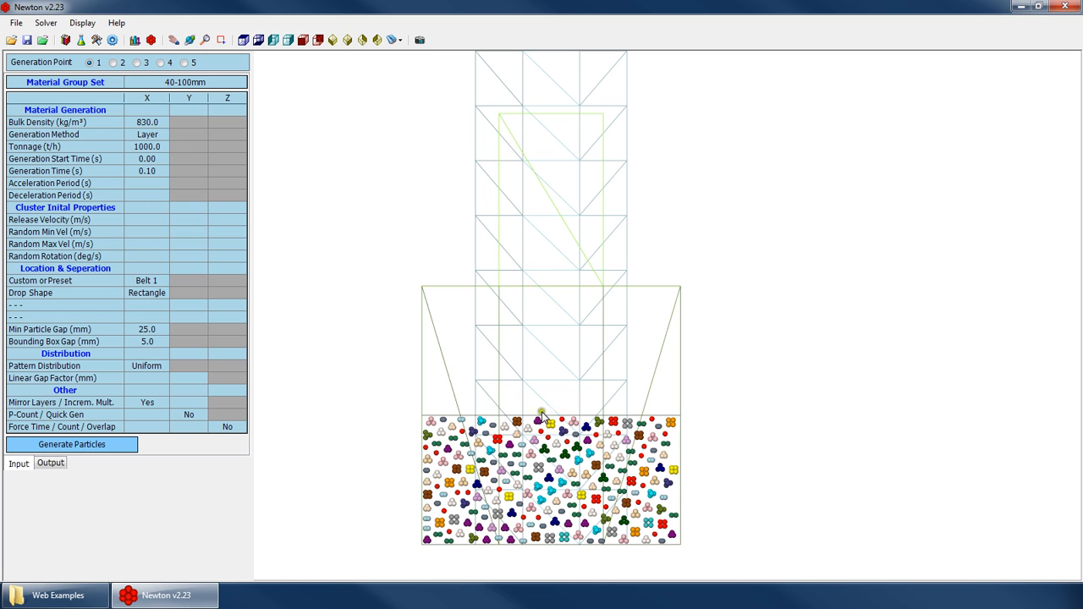
left_click(149, 123)
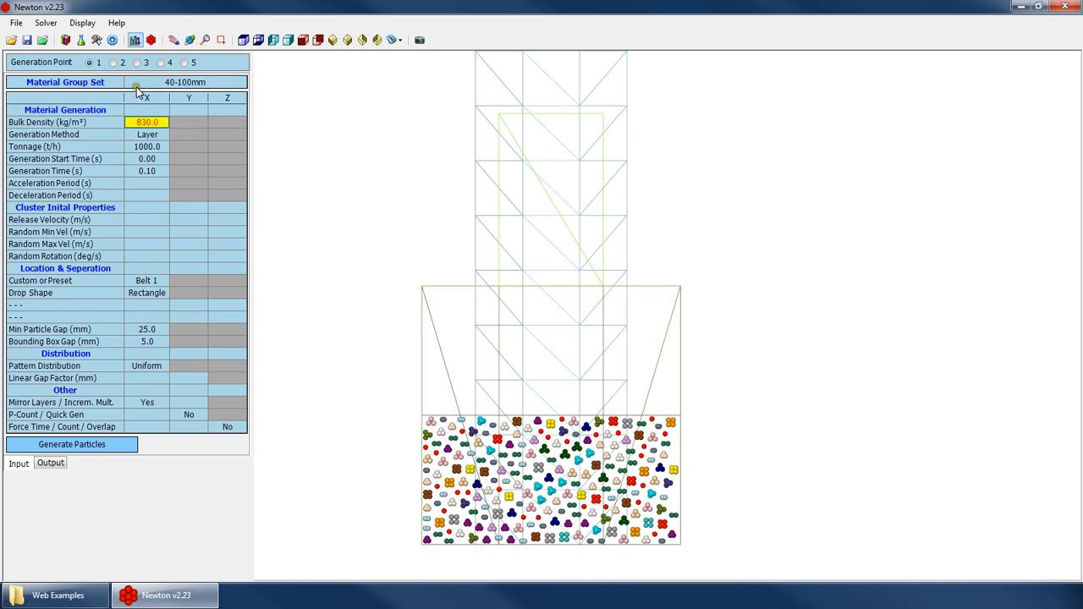
left_click(113, 64)
left_click(90, 62)
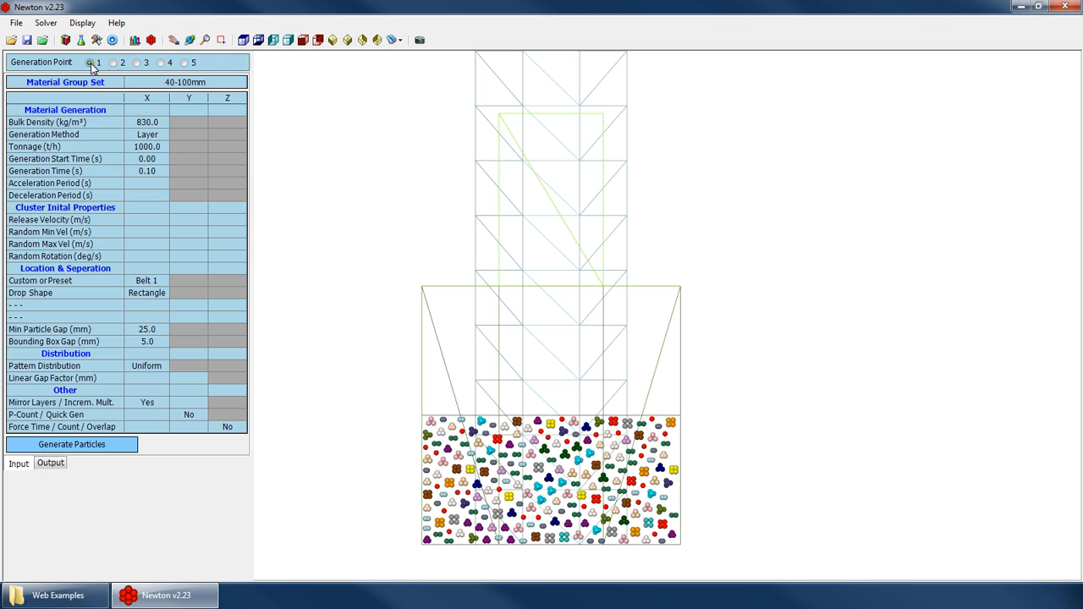
Copy the settings of generation point 1 to generation point 2 and regenerate the particles.
right_click(90, 65)
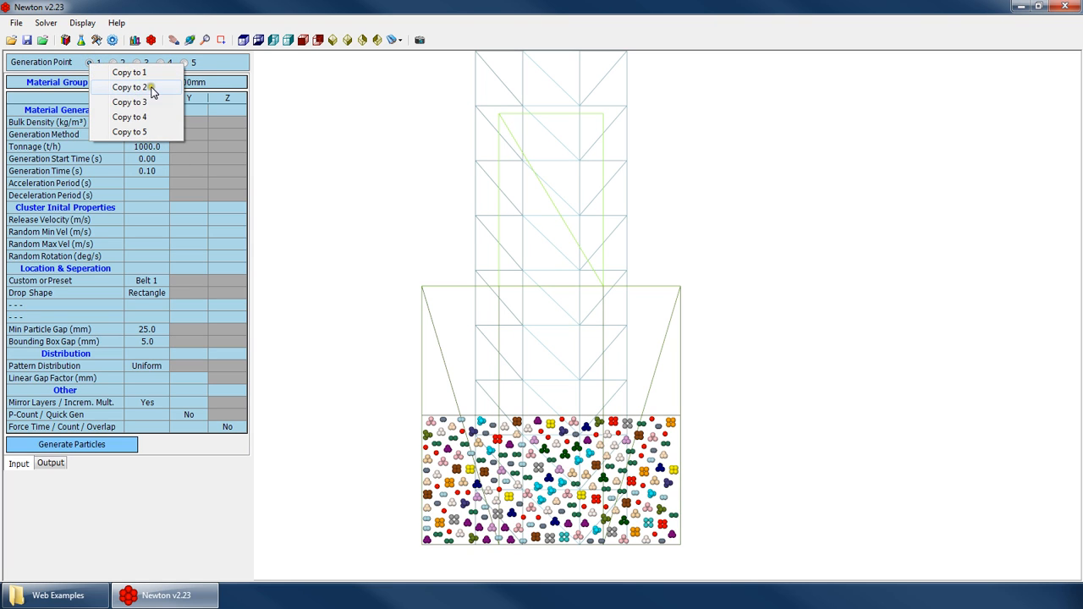
left_click(130, 87)
left_click(114, 64)
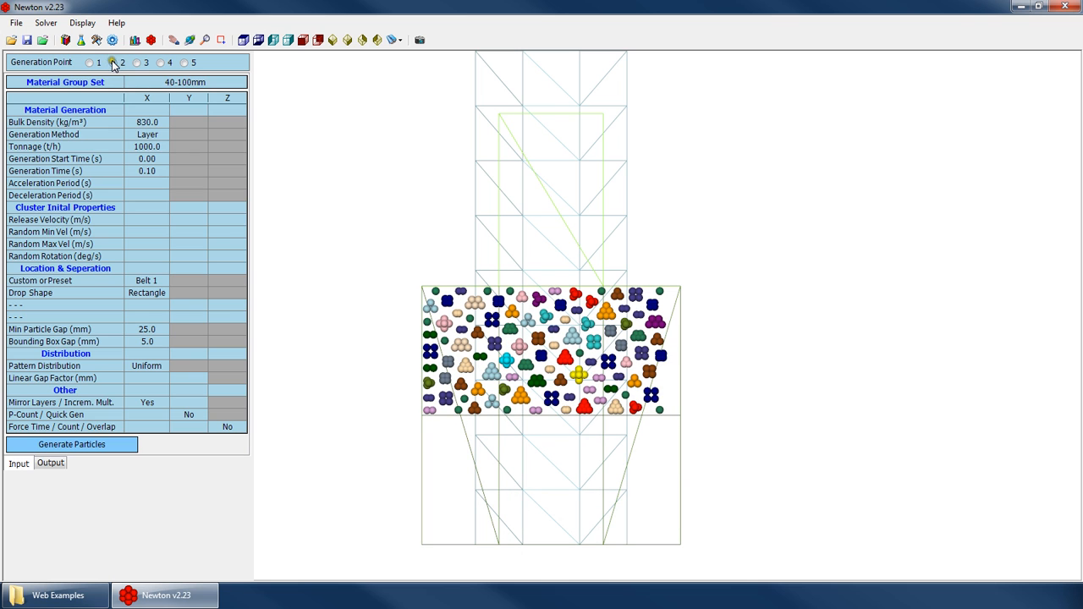
left_click(99, 443)
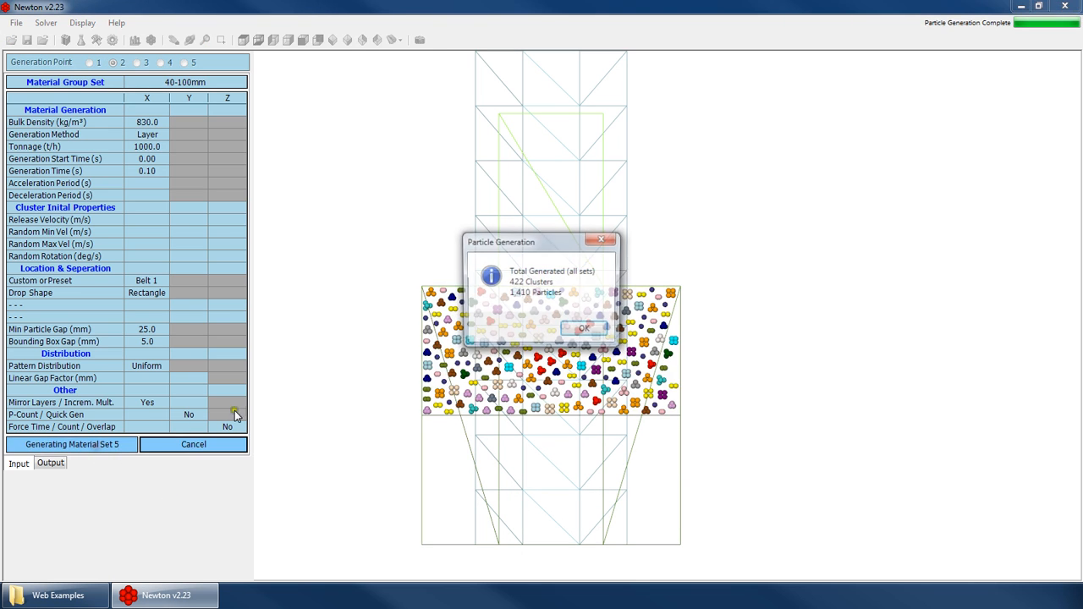
key("Return")
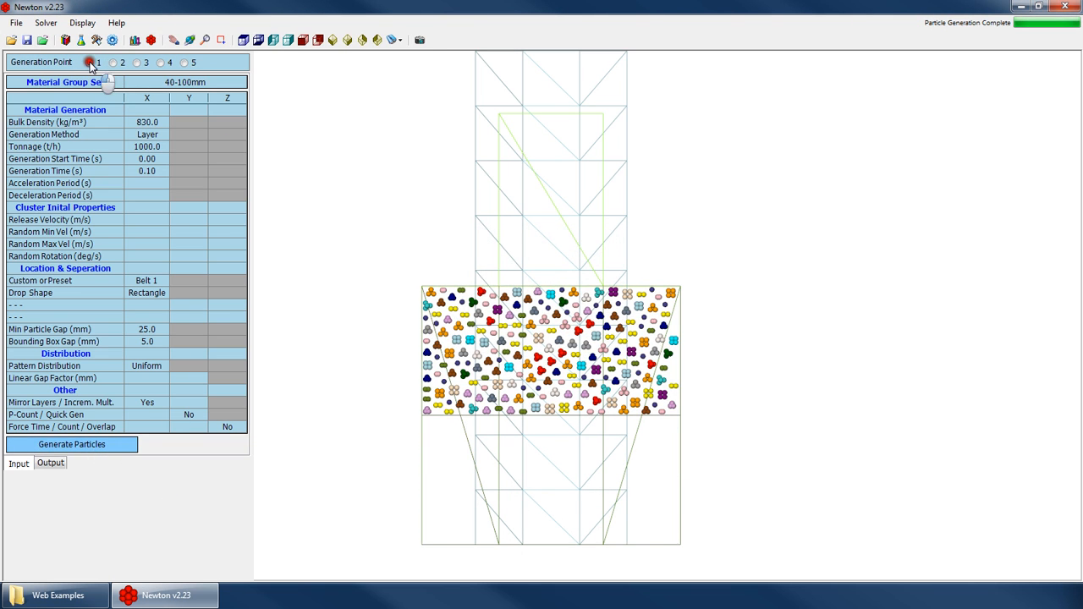
Compare the particle layers of generation points 1 and 2 from above, and inspect the drop box in 3D.
left_click(90, 63)
left_click(115, 62)
left_click(95, 63)
left_click(115, 63)
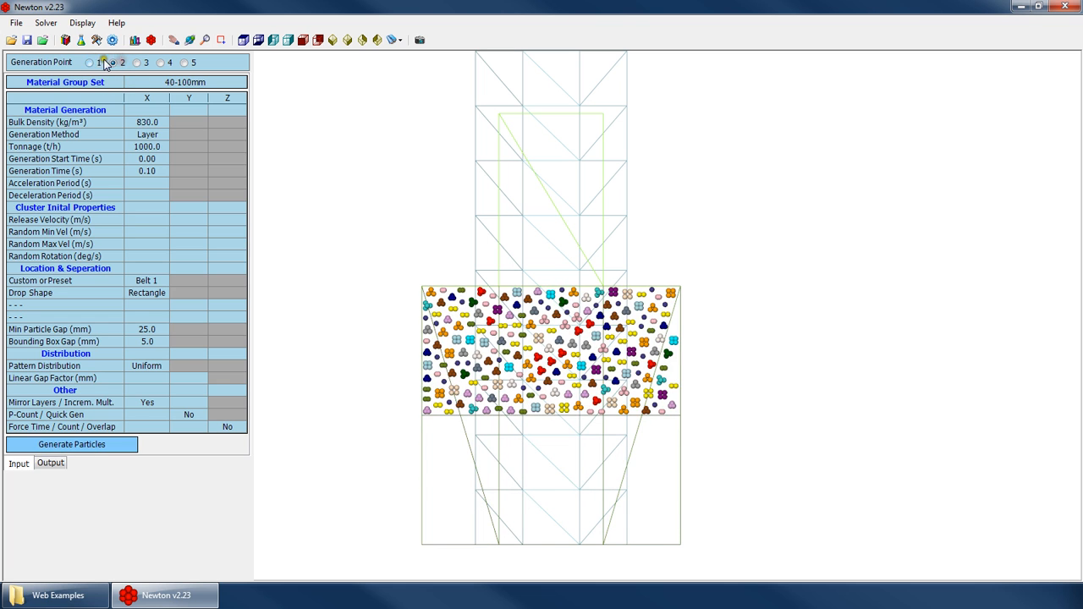
left_click(91, 63)
left_click(115, 62)
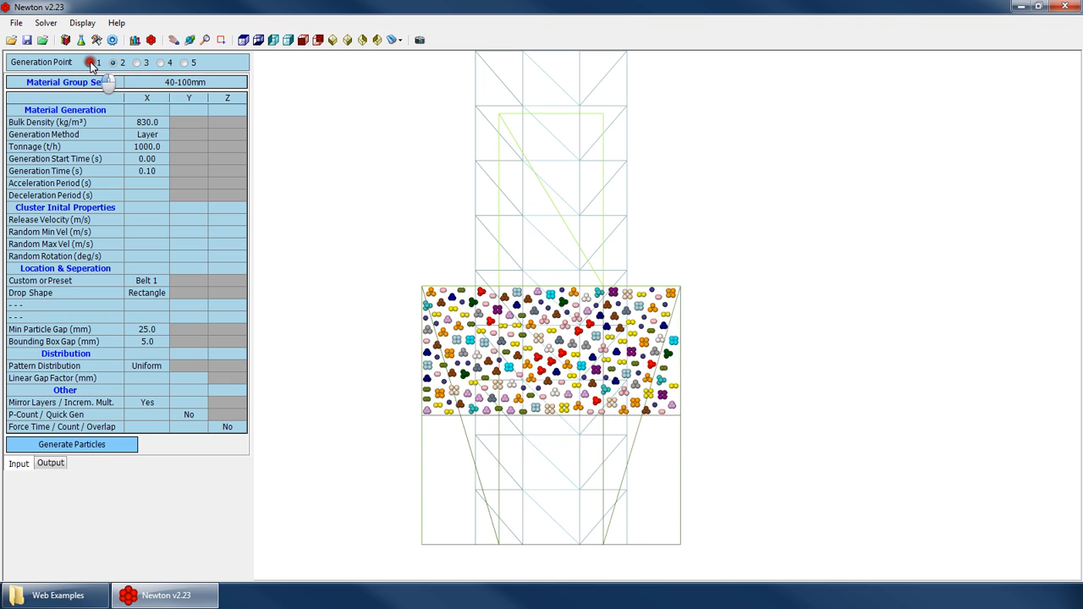
left_click(90, 62)
right_click(410, 177)
left_click(438, 205)
left_click_drag(438, 205, 459, 87)
scroll(459, 87, "up", 3)
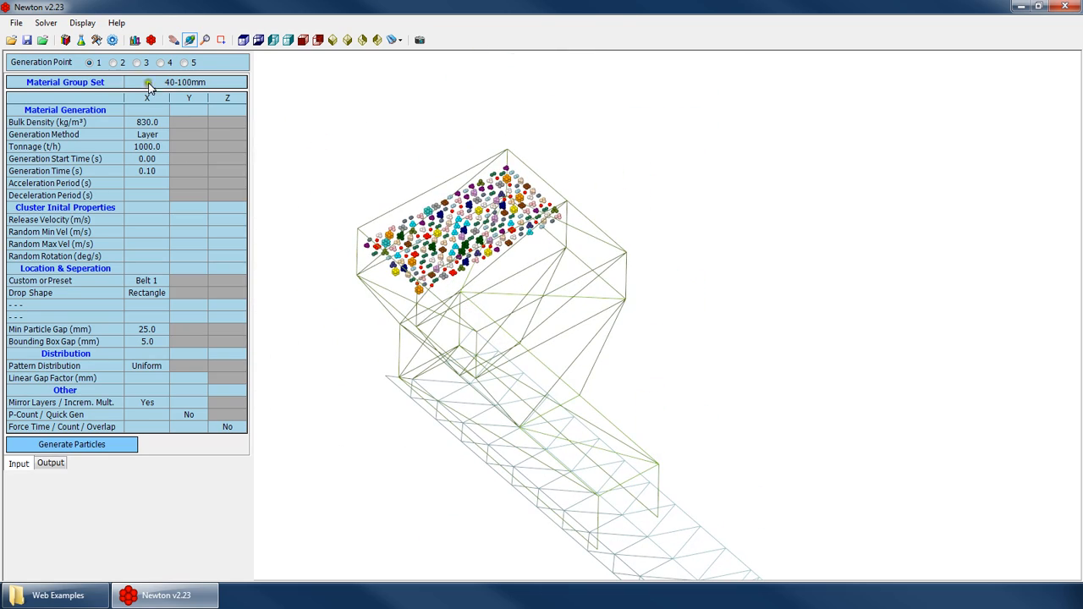
Set generation point 2's material group set to 25-50mm and regenerate the particles.
left_click(165, 82)
left_click(187, 128)
left_click(111, 63)
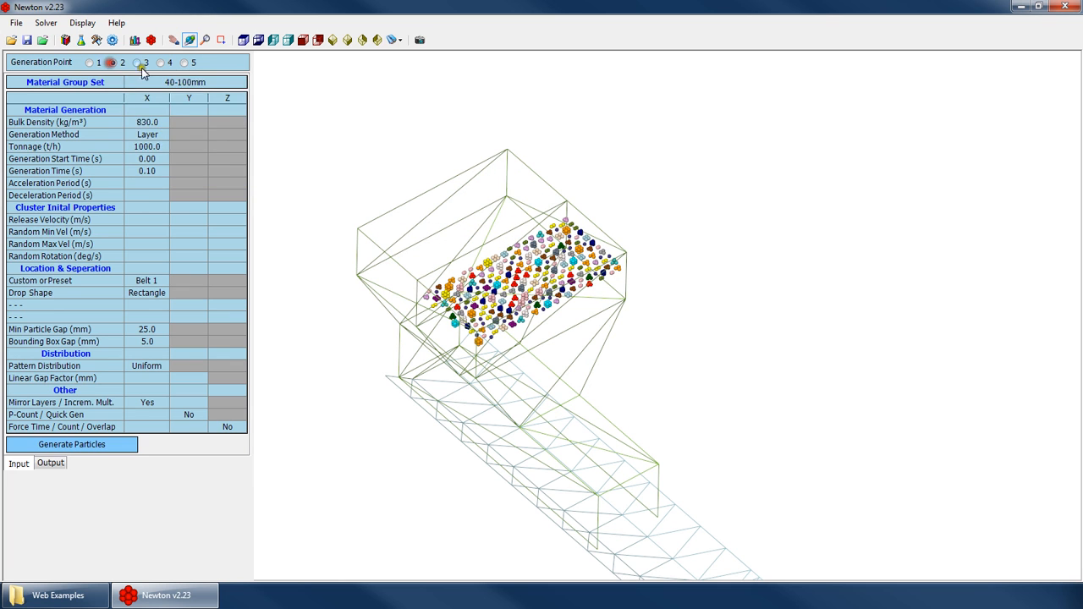
left_click(169, 82)
left_click(178, 169)
left_click(97, 444)
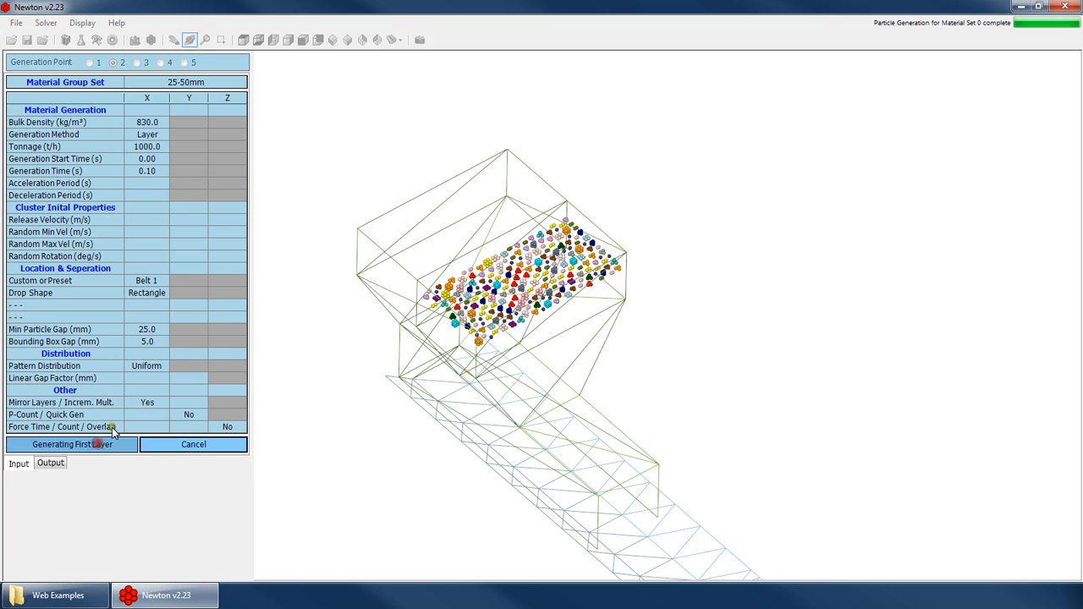
key("Return")
Compare the 3D particle layers of generation points 1 and 2 in the two drop box compartments.
left_click(86, 62)
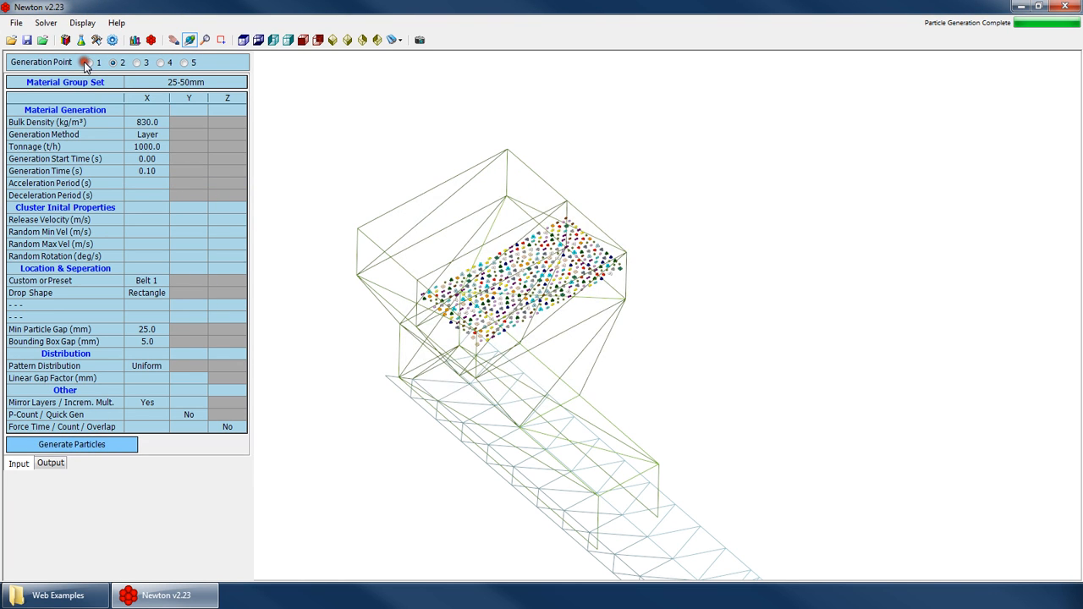
left_click(111, 62)
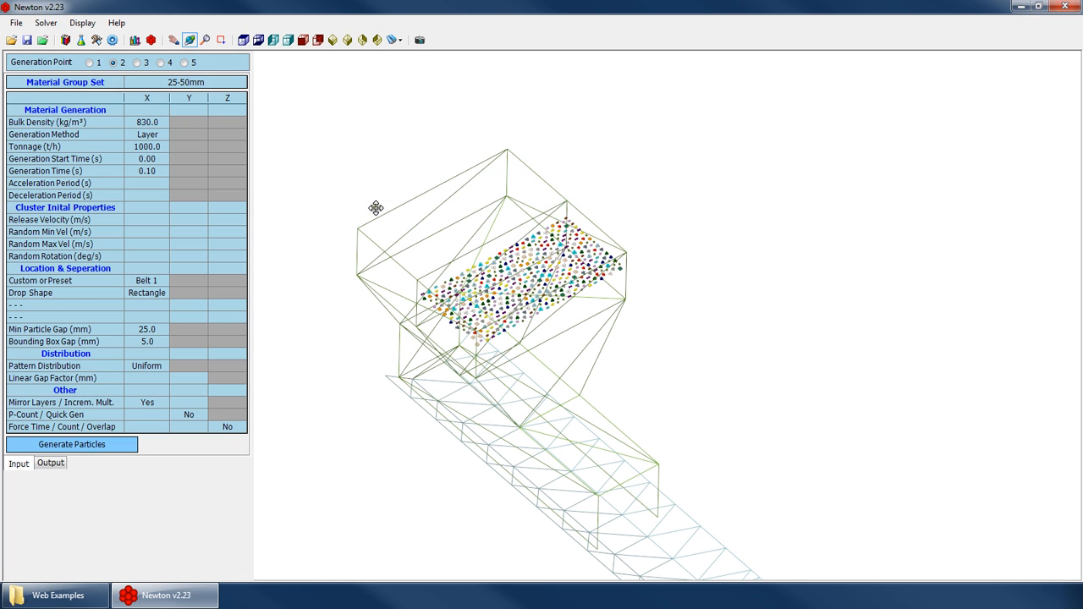
scroll(380, 176, "down", 2)
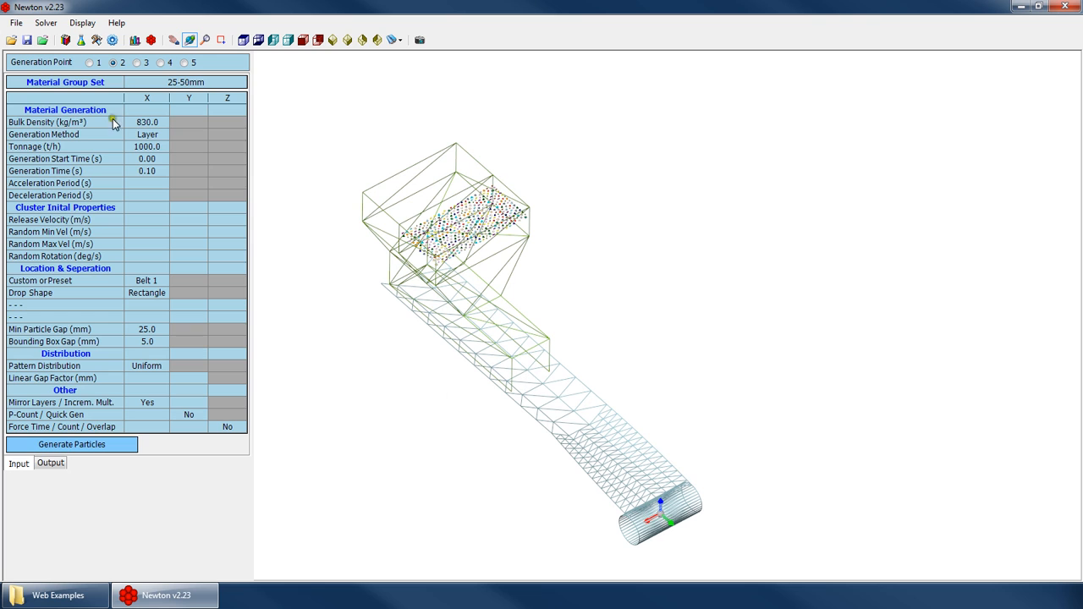
left_click(89, 62)
left_click(112, 63)
left_click(91, 62)
left_click(113, 63)
Review the Belt #1 drop box inputs, including Create DropBox, and return to particle generation.
left_click(97, 37)
left_click(211, 361)
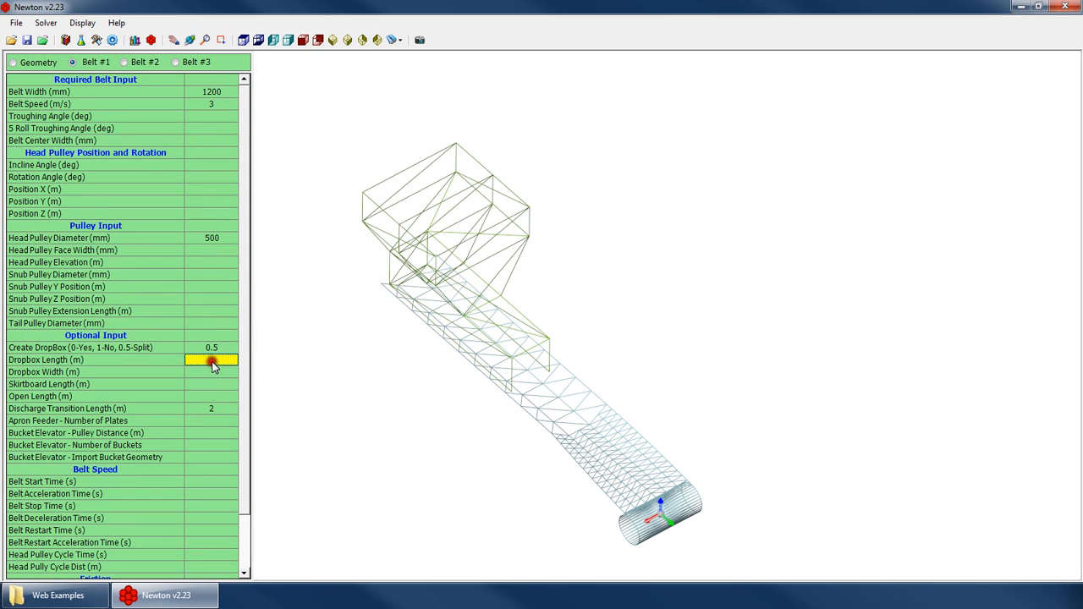
left_click(211, 347)
left_click(196, 203)
left_click(112, 40)
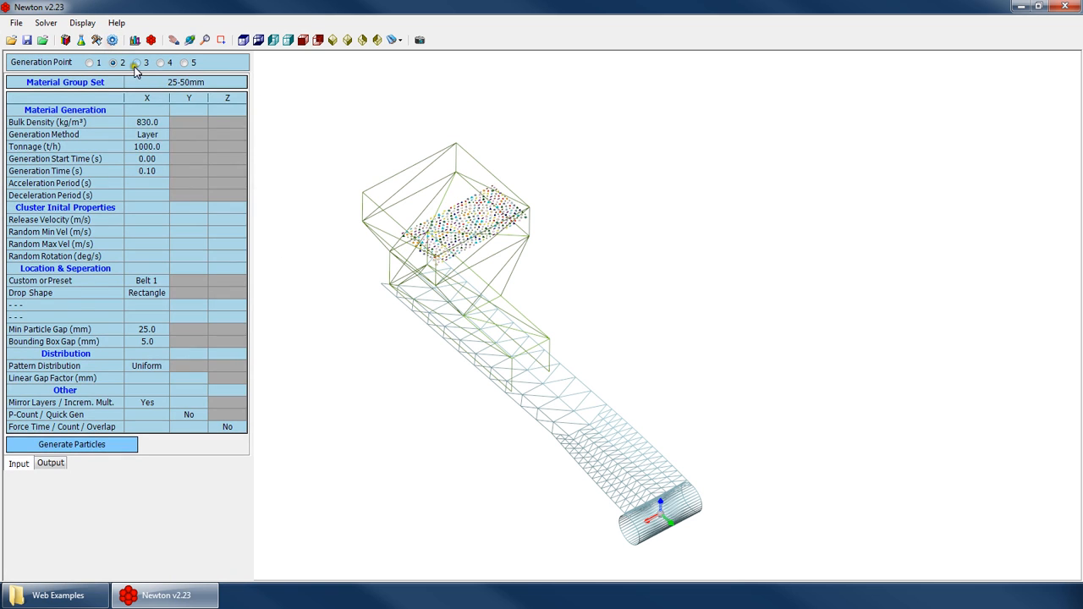
Set generation point 2's material group set to NONE and switch to generation point 1.
left_click(173, 83)
left_click(186, 98)
left_click(90, 63)
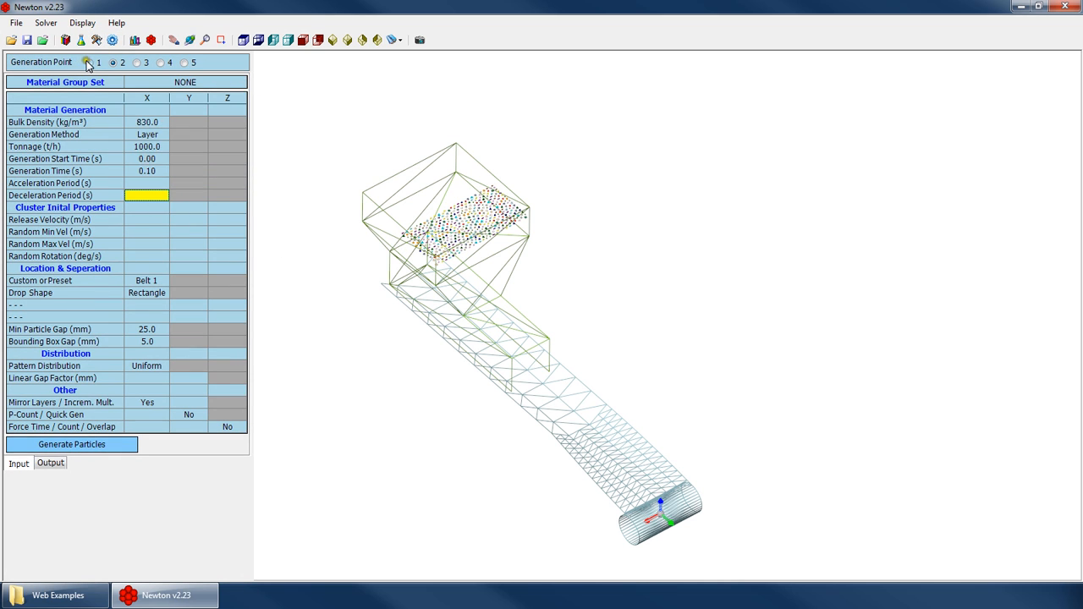
Examine generation point 1's particle layer from above alongside its Min Particle Gap and Bounding Box Gap settings.
left_click_drag(342, 209, 388, 309)
scroll(388, 306, "down", 3)
right_click(410, 245)
left_click(449, 269)
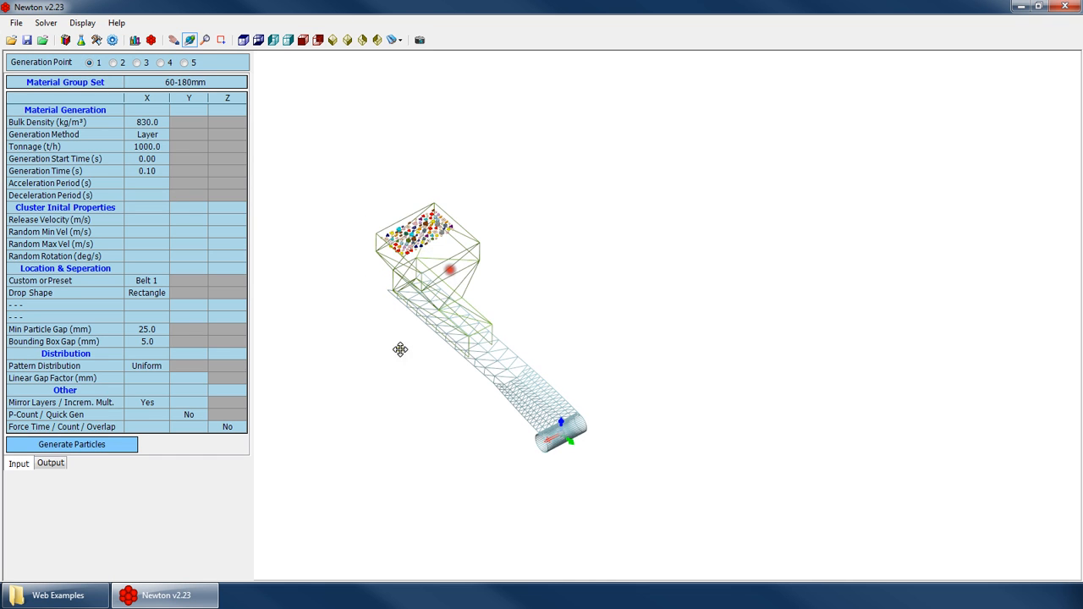
left_click(243, 41)
left_click(592, 372)
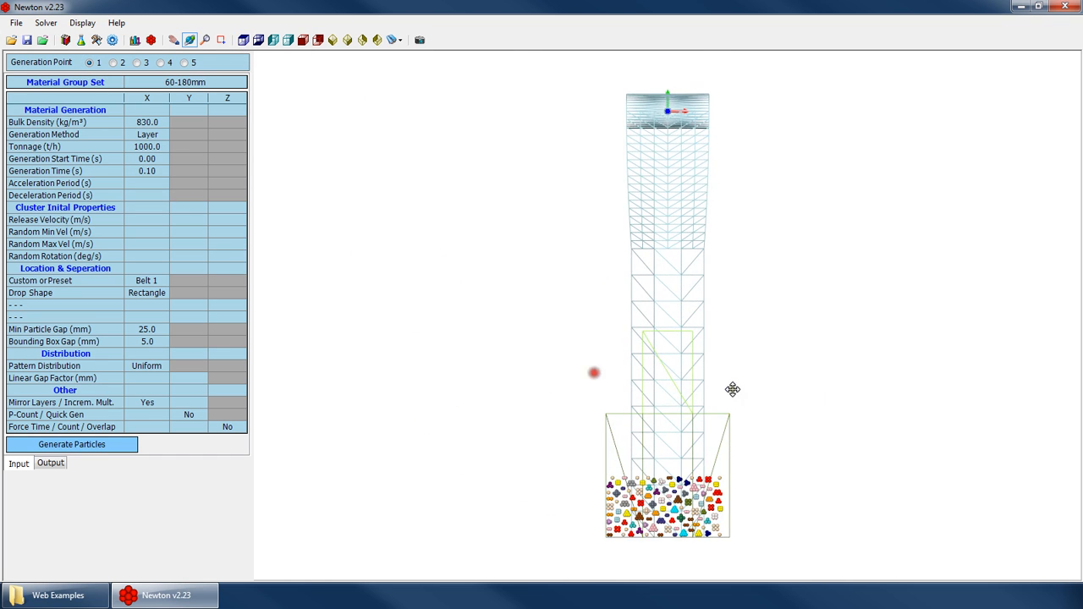
scroll(892, 387, "up", 3)
left_click(147, 329)
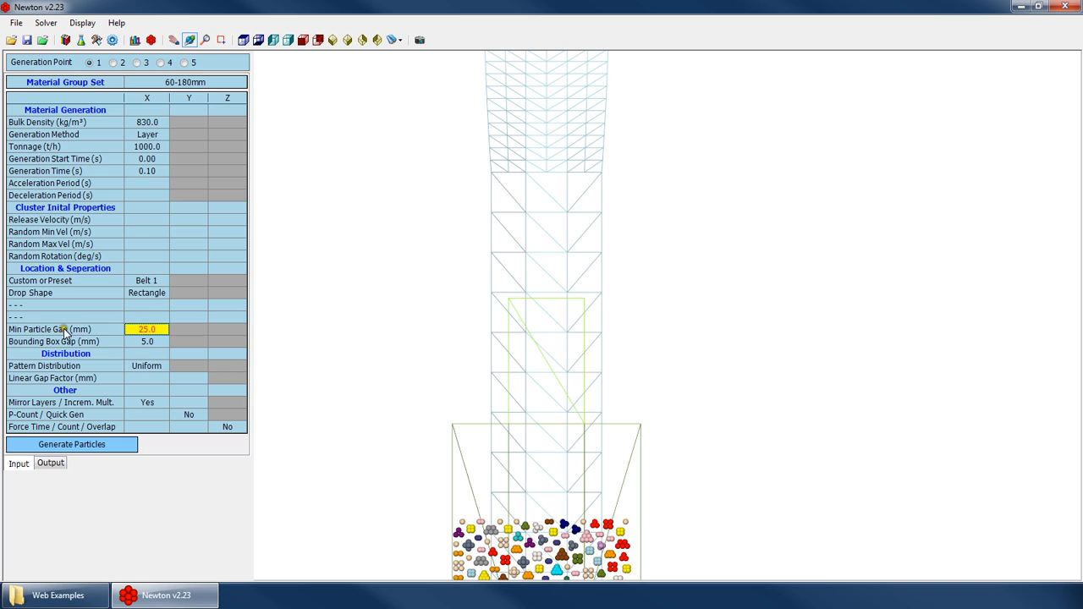
left_click(135, 330)
left_click(138, 341)
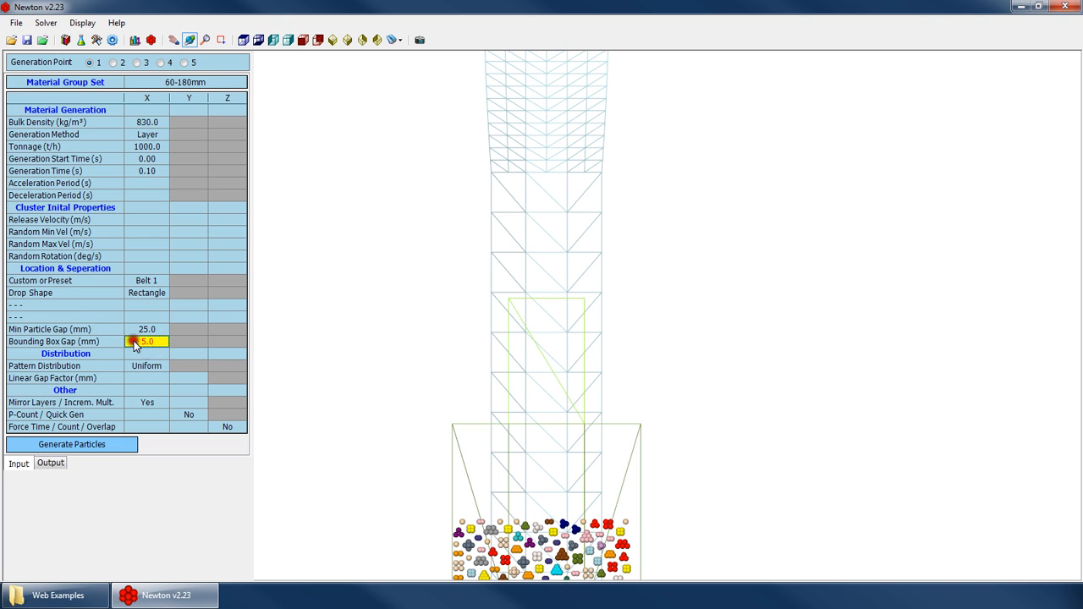
left_click(138, 330)
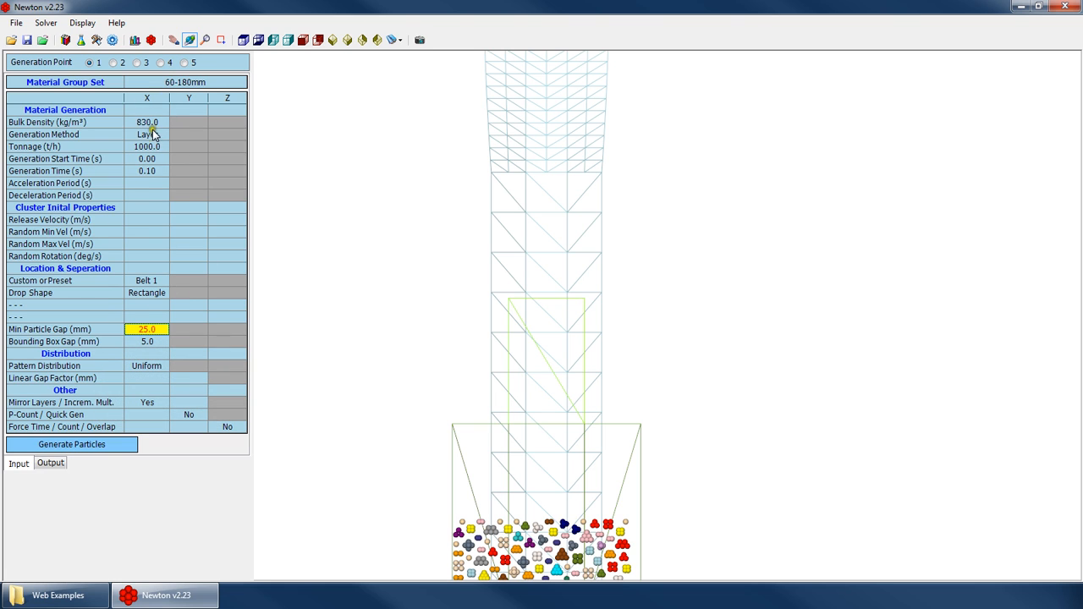
scroll(424, 176, "down", 5)
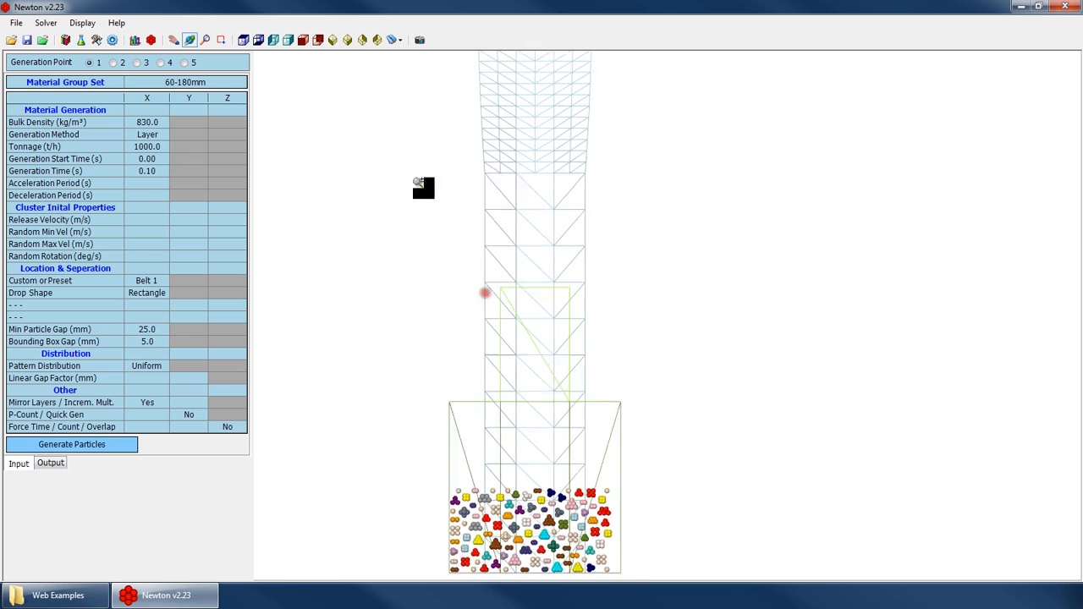
Regenerate the particles for generation point 1 and inspect the cluster spacing across the drop box from above.
left_click(152, 329)
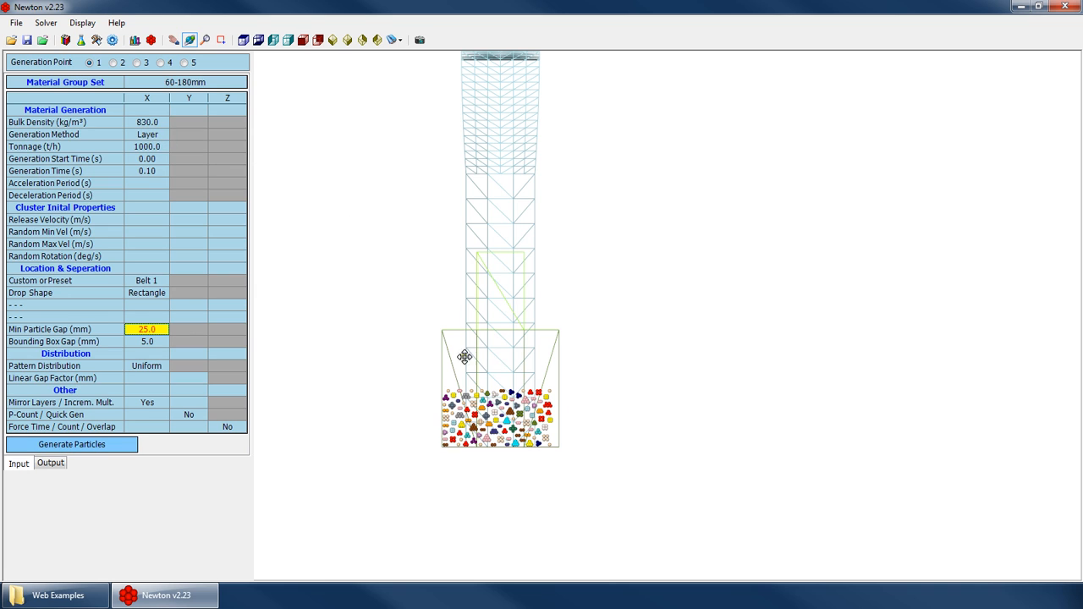
key("Down")
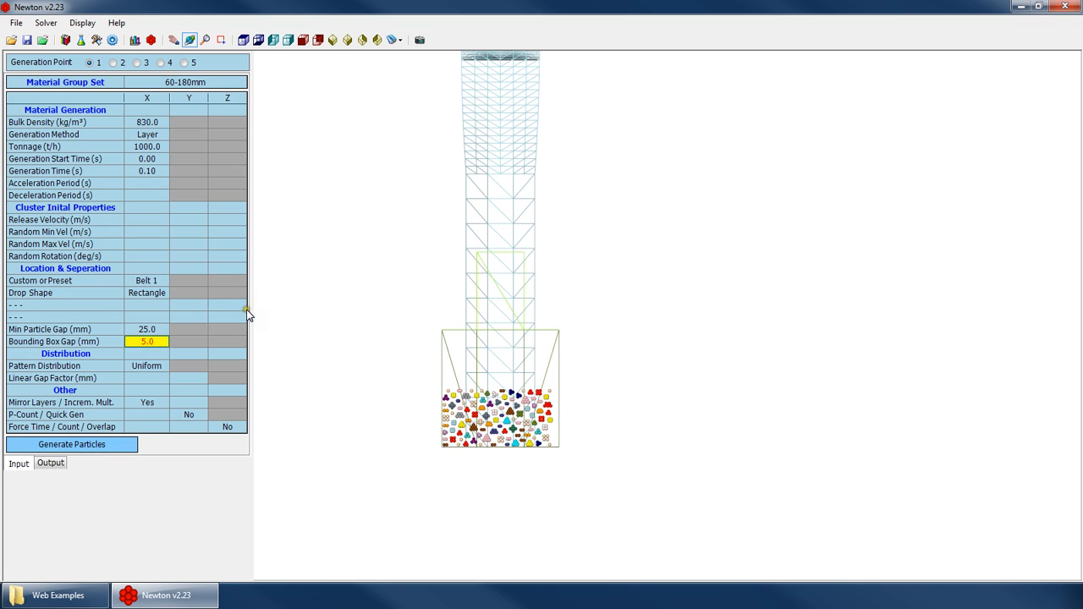
key("Up")
left_click(101, 444)
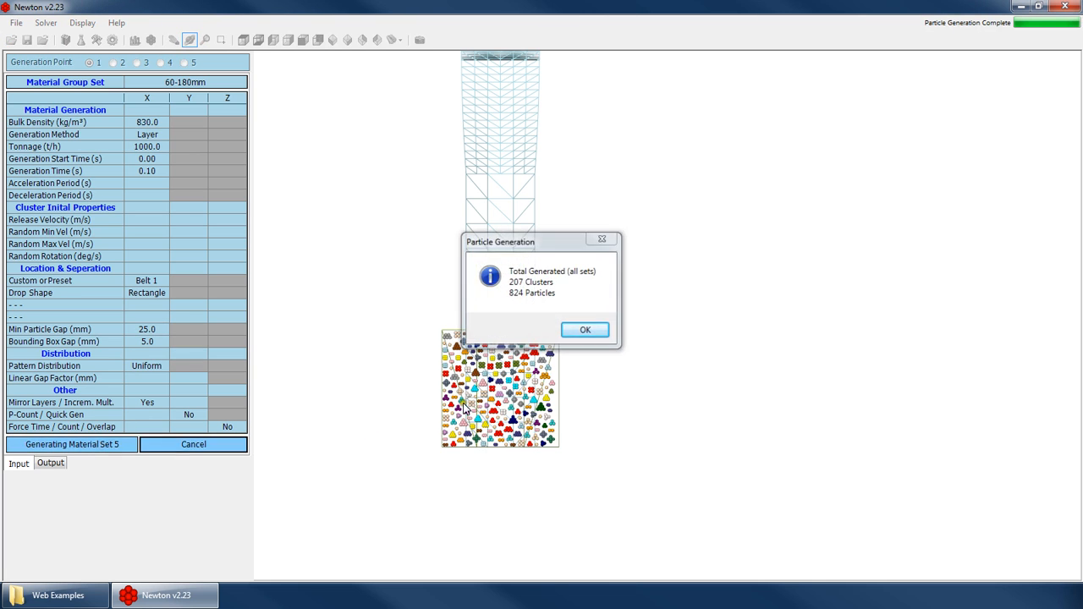
key("Return")
left_click(144, 341)
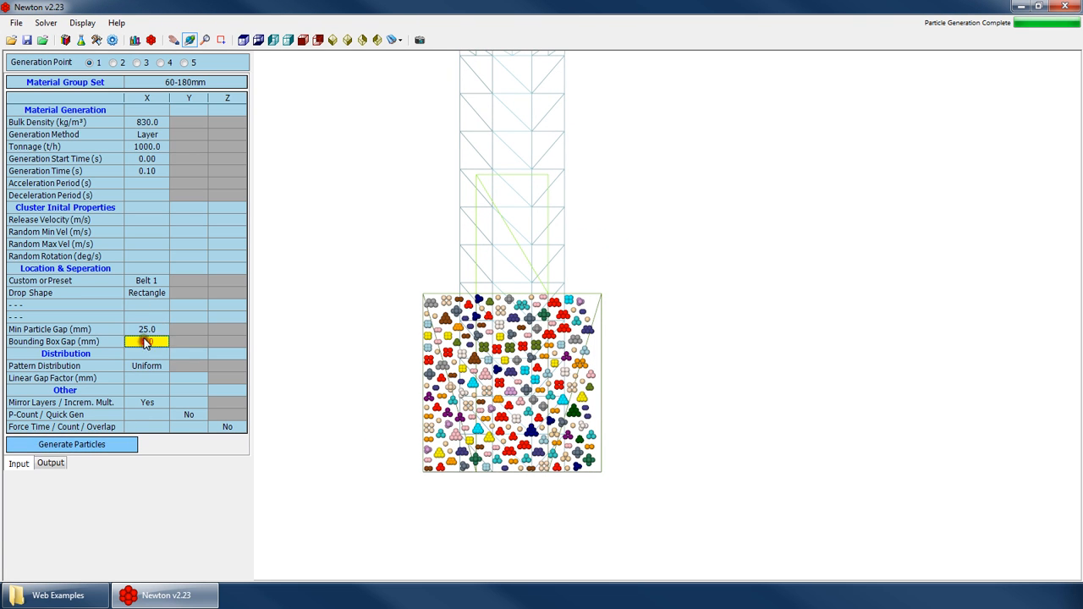
left_click(144, 329)
scroll(503, 413, "up", 3)
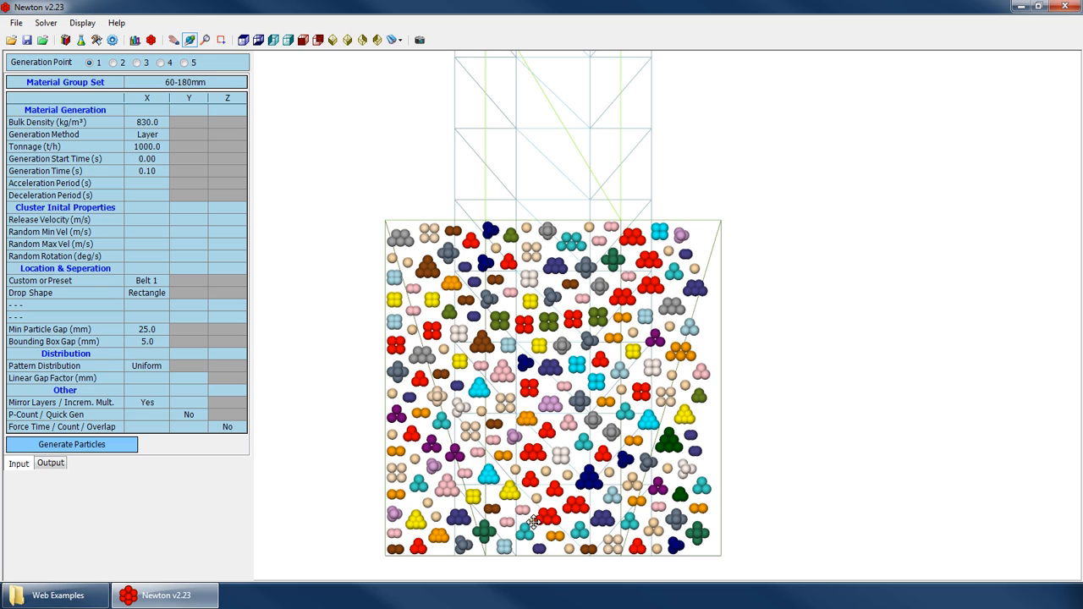
Set generation point 1's Min Particle Gap to 1 mm and regenerate the particles.
left_click(143, 339)
left_click(147, 330)
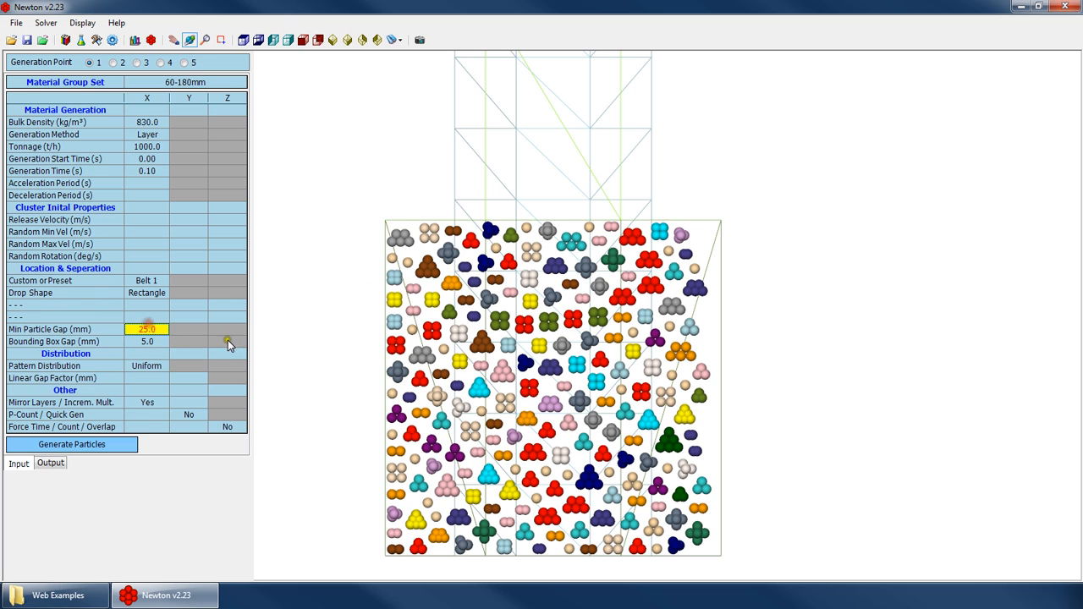
type("2")
key("Return")
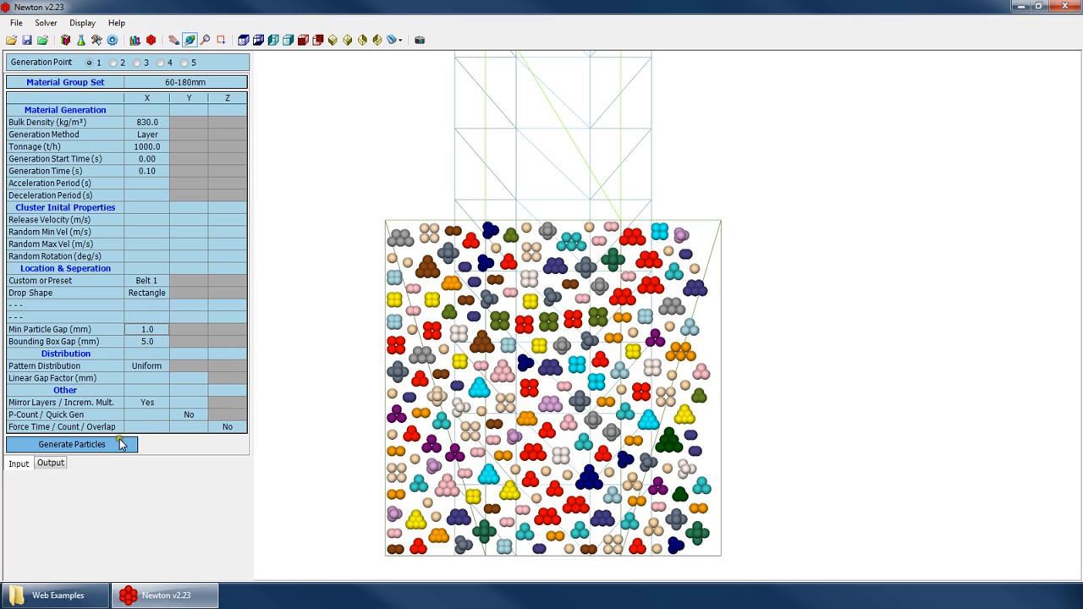
left_click(123, 442)
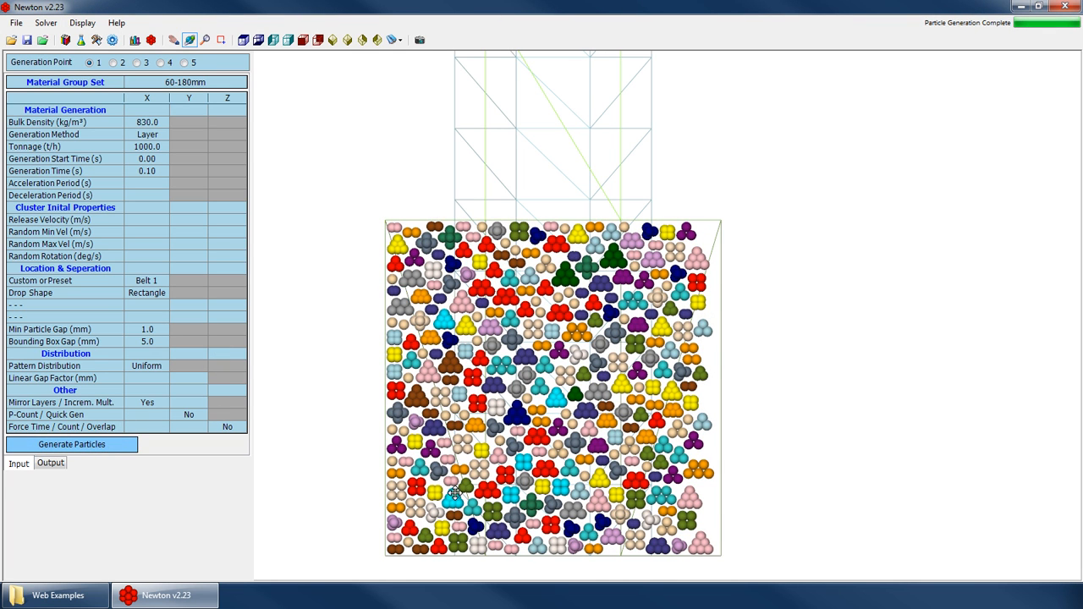
Set generation point 1's Min Particle Gap to 80 mm and regenerate the particles.
left_click(131, 331)
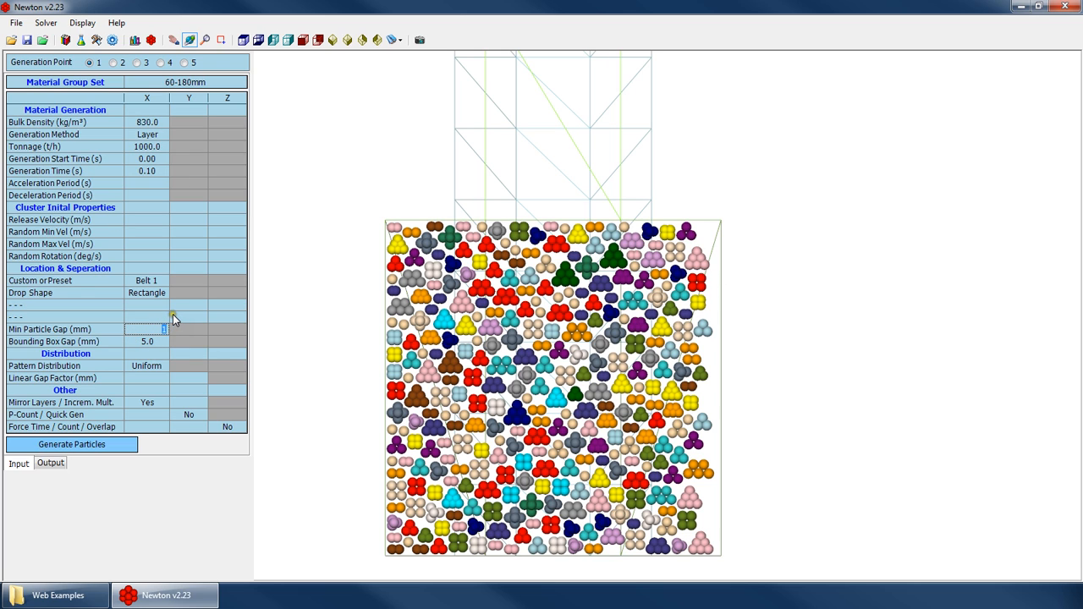
type("80")
key("Return")
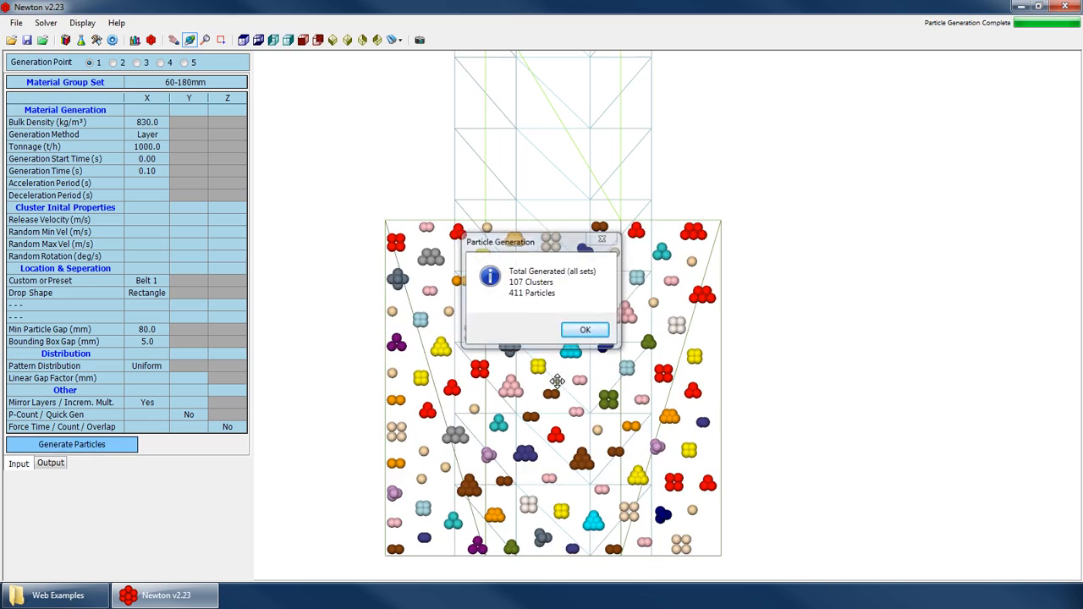
left_click(584, 330)
Examine the widely spaced particle layer in the drop box in 3D alongside the Generation Method and Tonnage inputs.
scroll(496, 358, "down", 8)
left_click_drag(536, 386, 246, 258)
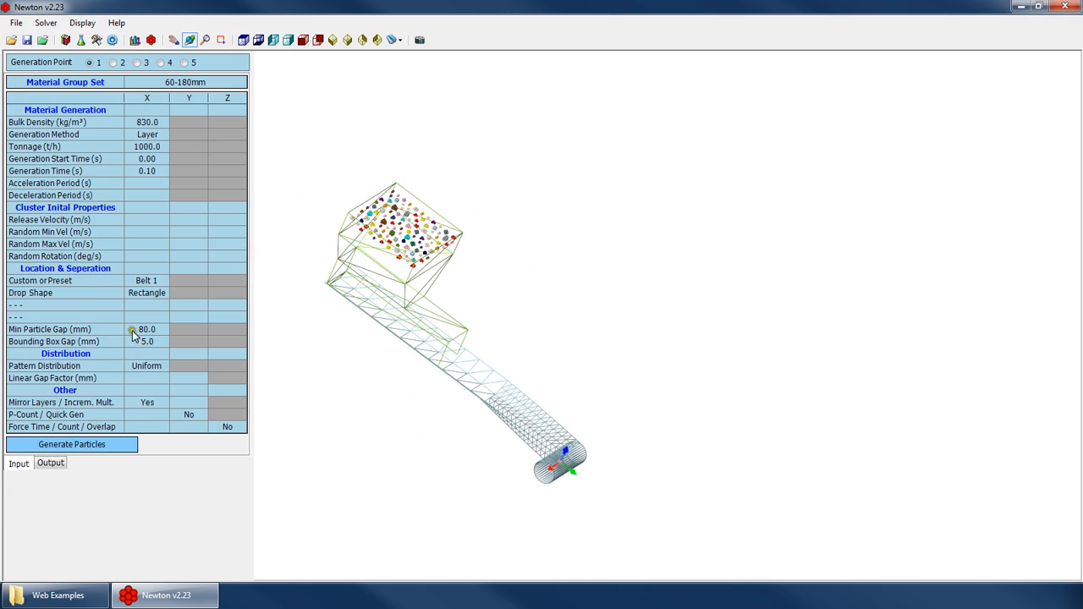
left_click_drag(505, 283, 349, 252)
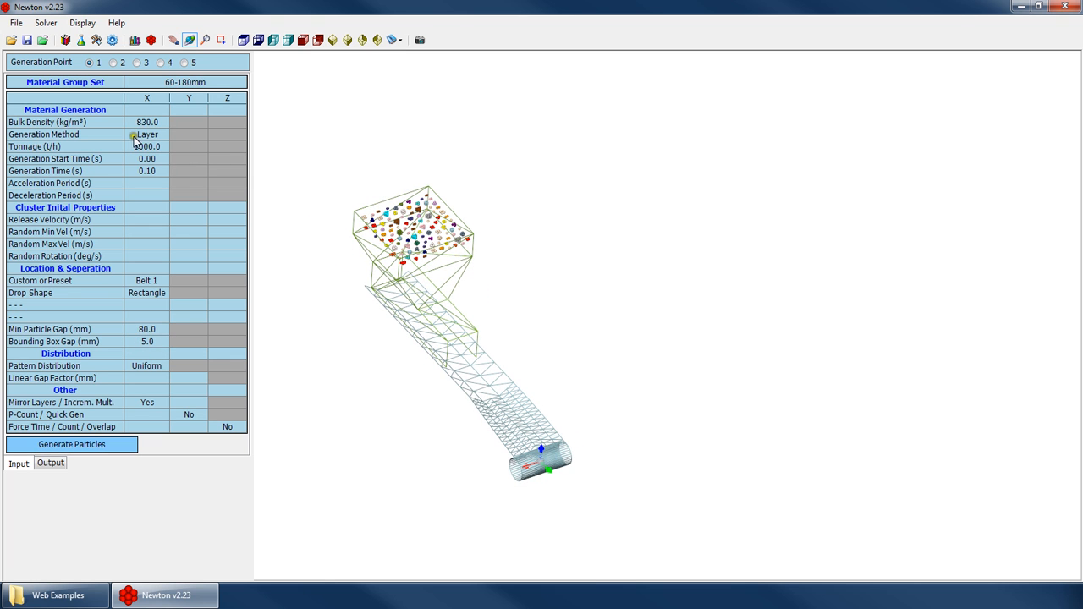
scroll(398, 249, "down", 2)
scroll(372, 249, "up", 4)
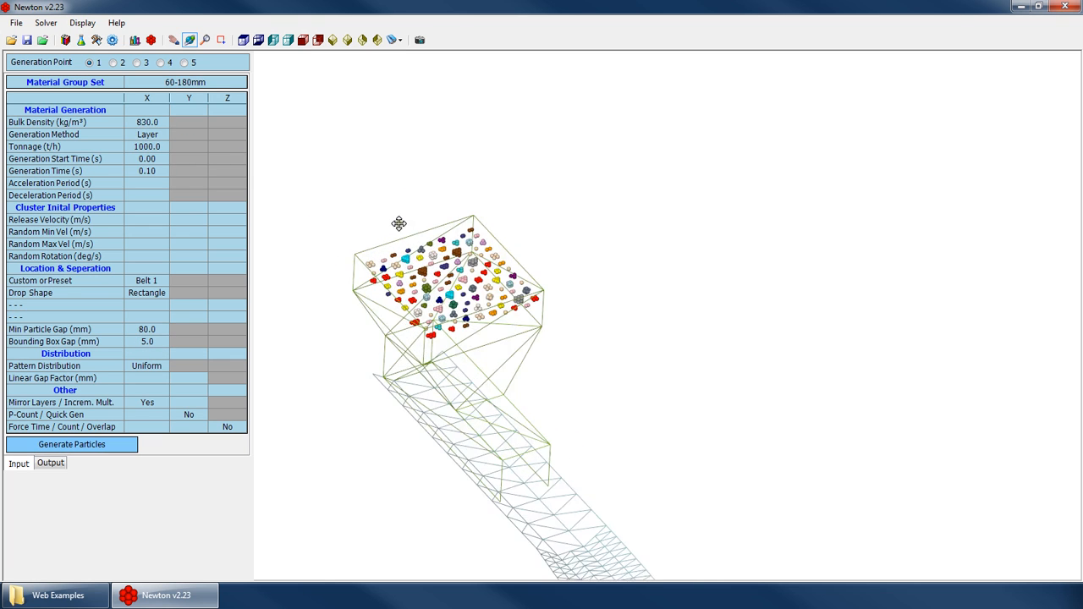
left_click_drag(400, 223, 438, 308)
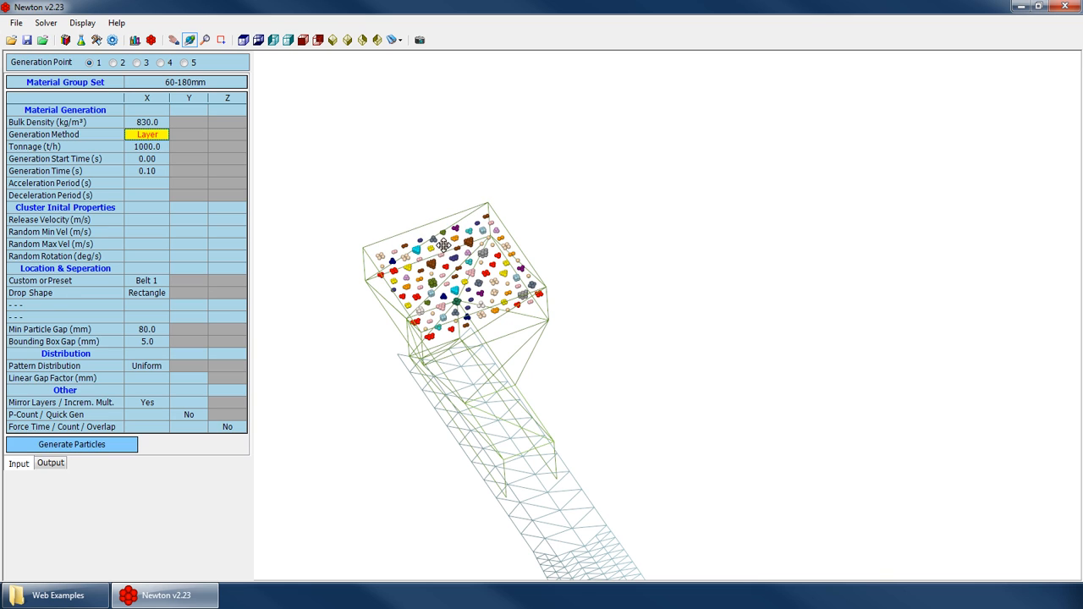
left_click(145, 149)
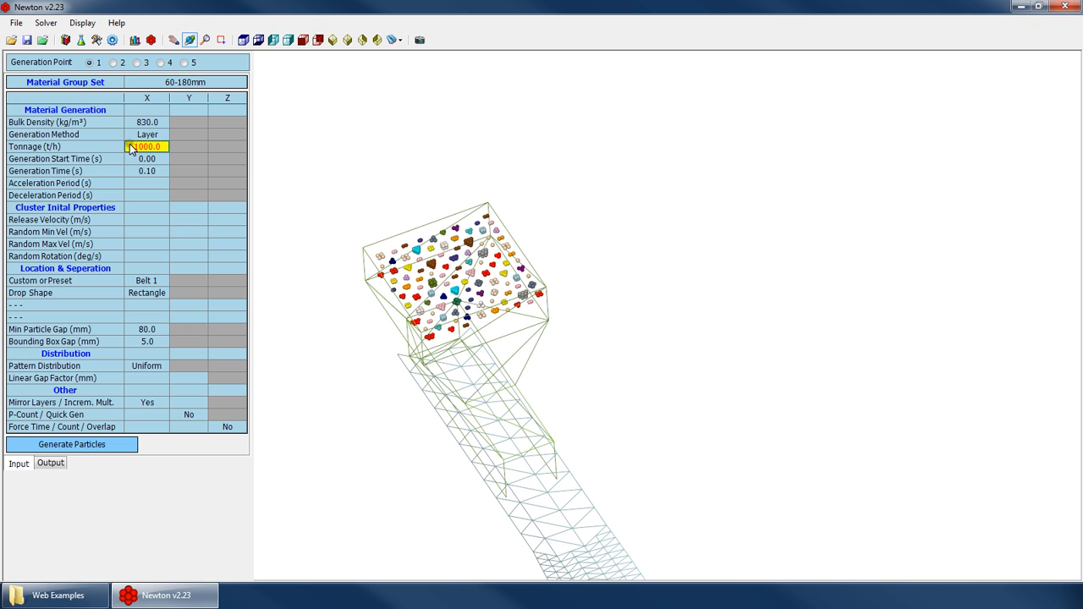
right_click_drag(604, 276, 508, 406)
right_click_drag(437, 59, 524, 271)
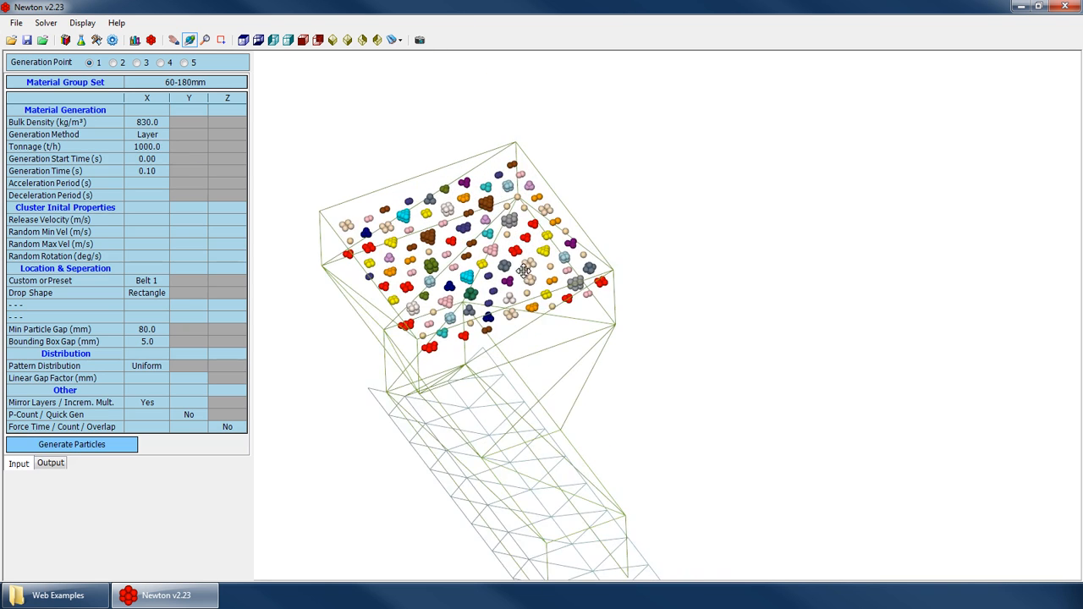
left_click_drag(524, 271, 509, 226)
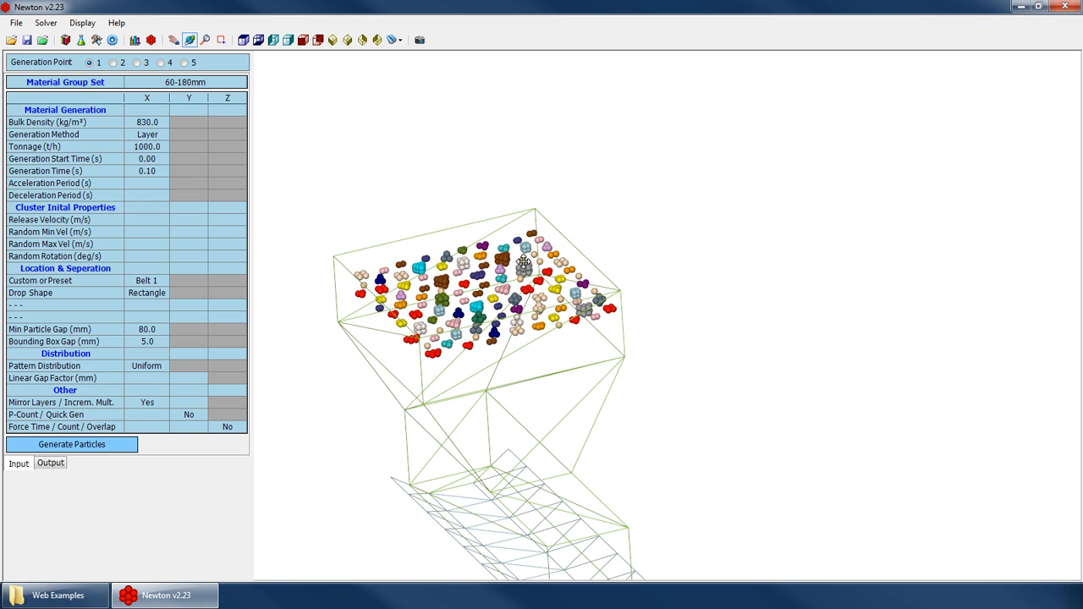
left_click_drag(524, 263, 475, 222)
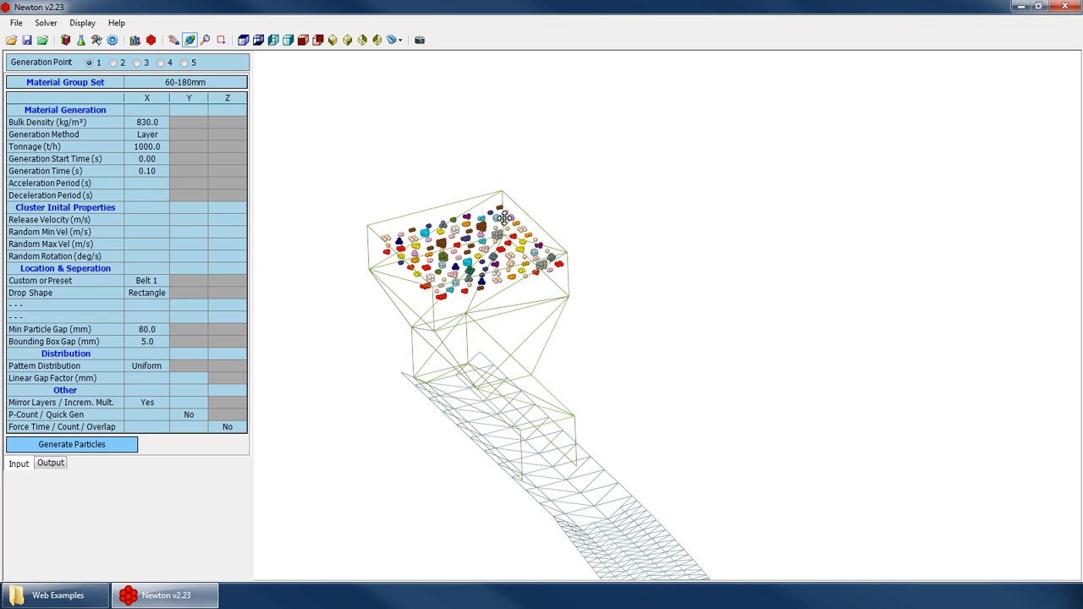
scroll(485, 209, "down", 2)
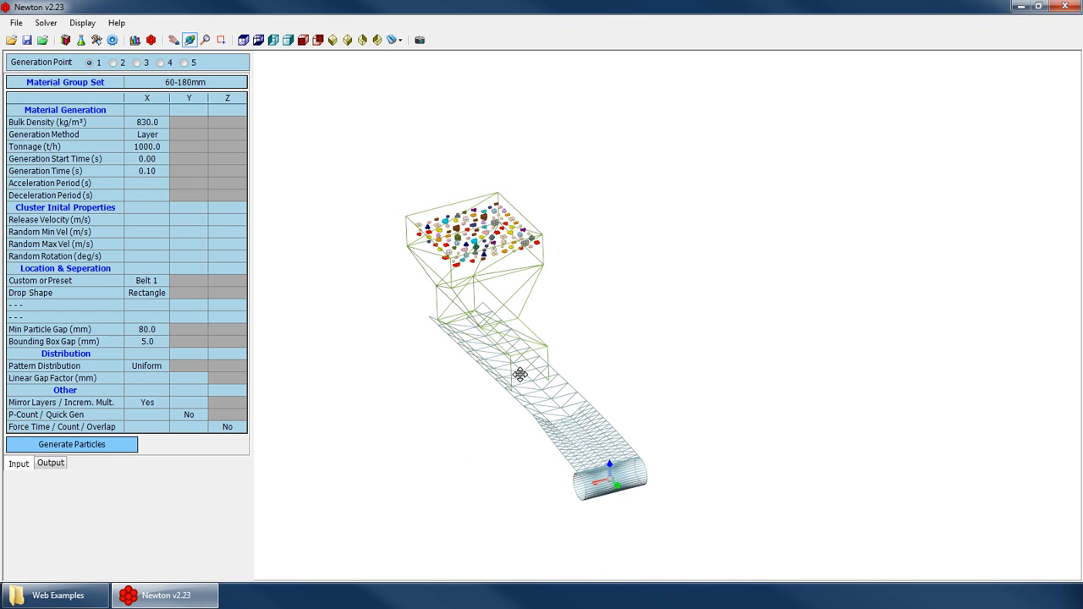
Set generation point 1's Tonnage to 300 t/h and Generation Time to 10 s.
left_click(144, 147)
key("Return")
left_click(162, 231)
left_click(145, 172)
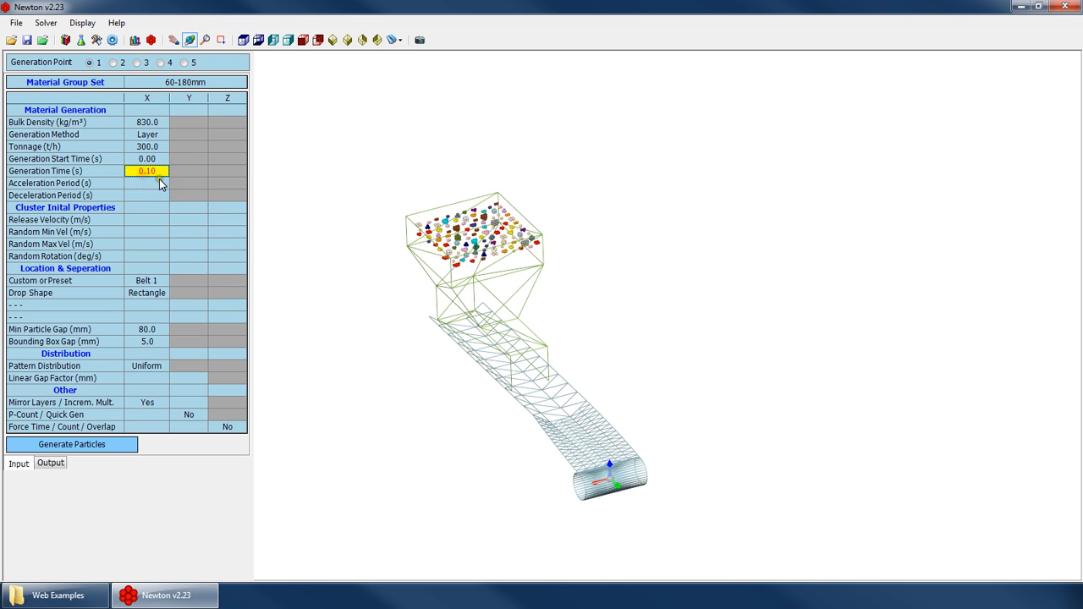
type("10")
key("Return")
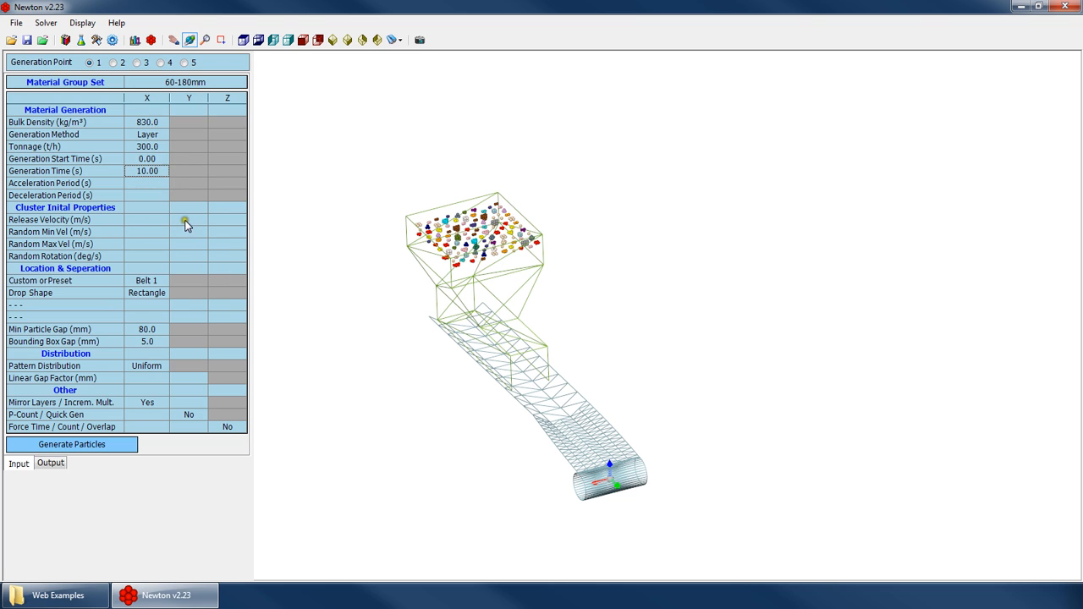
Clear generation point 1's Min Particle Gap and Bounding Box Gap values and regenerate the particles.
left_click(158, 282)
left_click(159, 293)
left_click(163, 332)
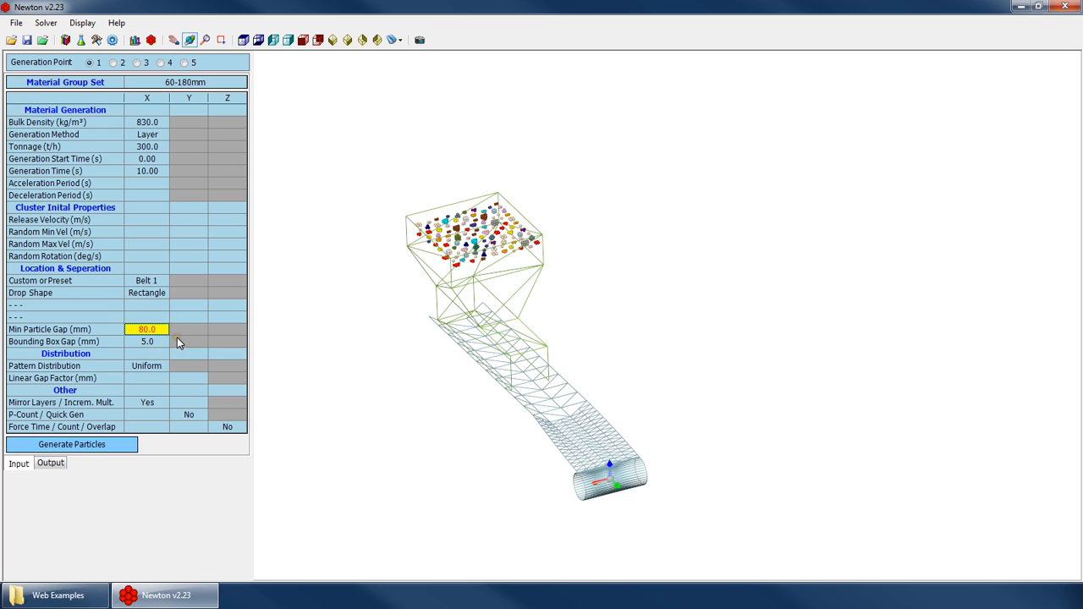
key("Delete")
left_click(158, 342)
key("Delete")
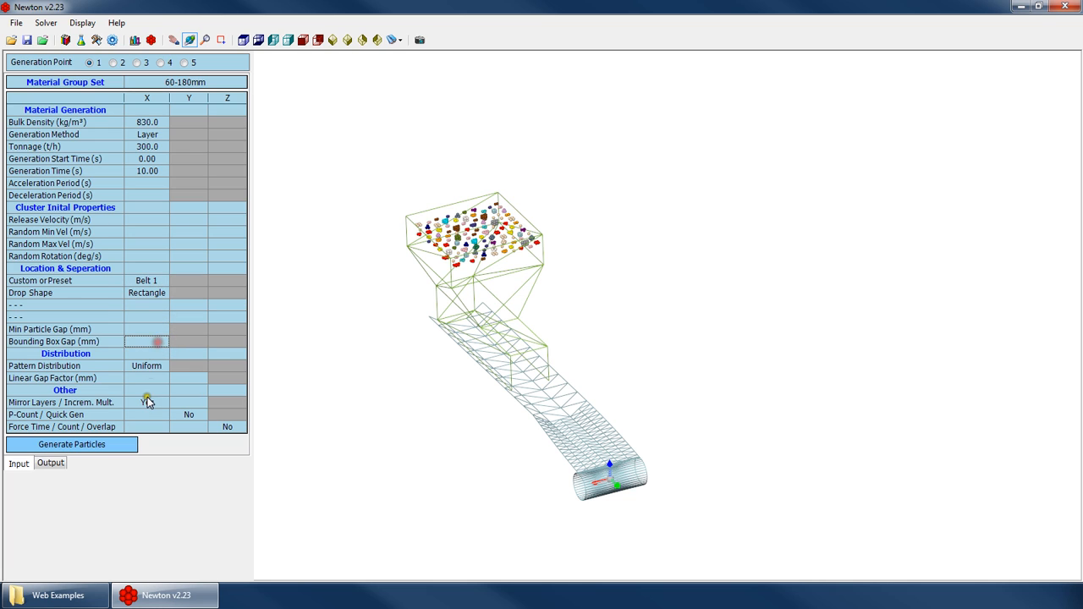
left_click(106, 444)
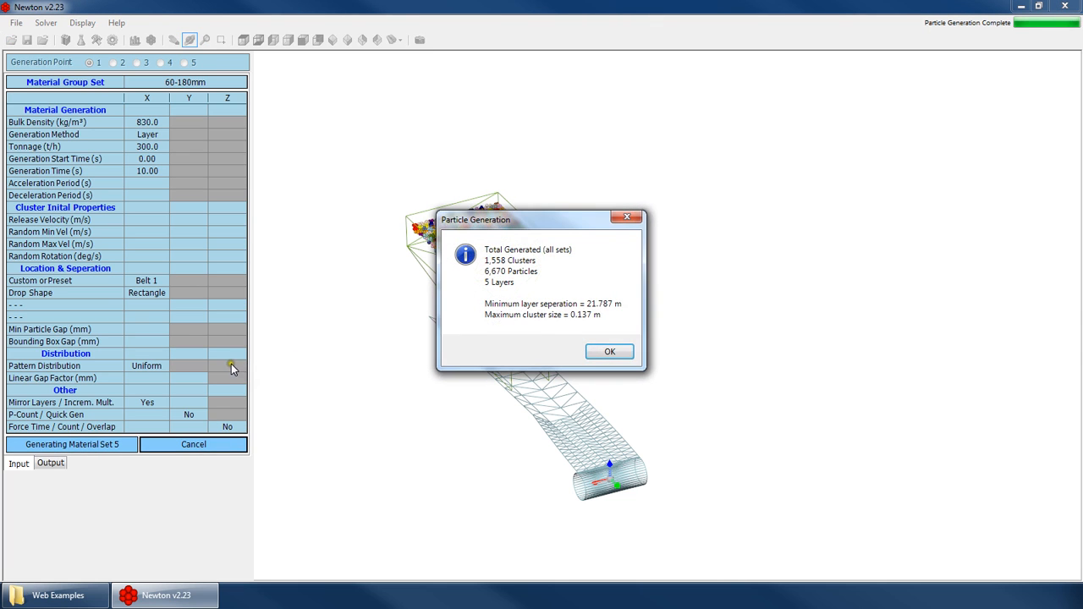
Close the generation summary, view the particle layer from the front, and generate the particles again to review the layer separation.
left_click_drag(488, 222, 436, 197)
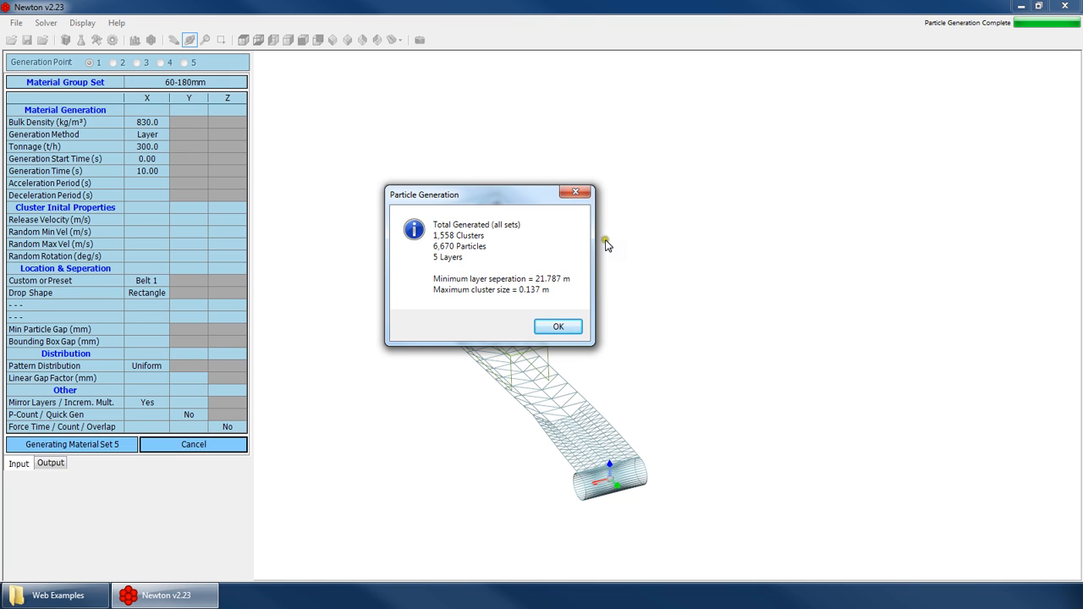
left_click_drag(482, 194, 875, 167)
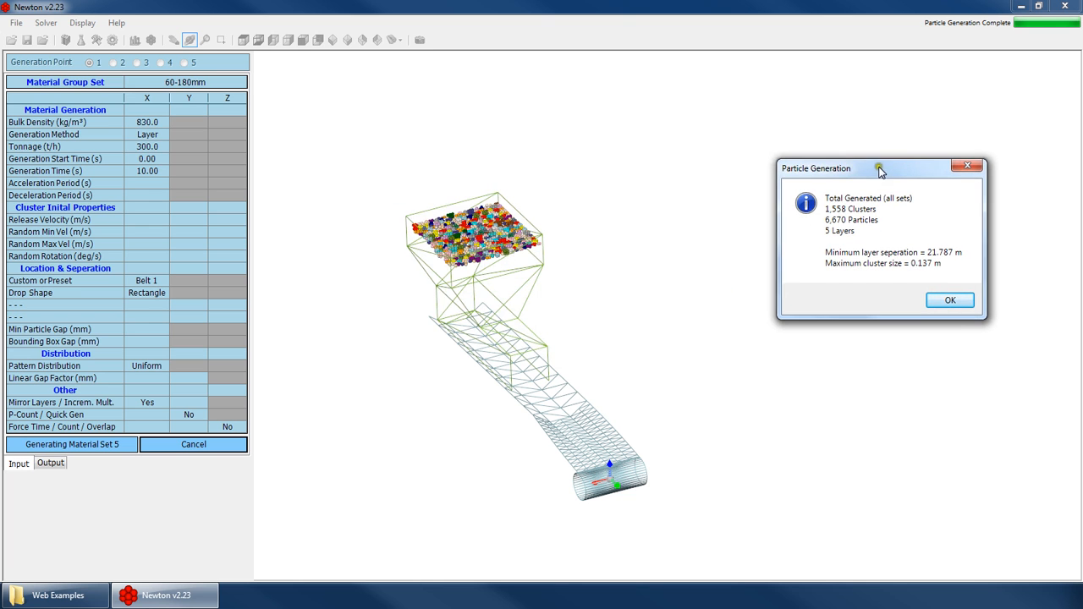
left_click(951, 303)
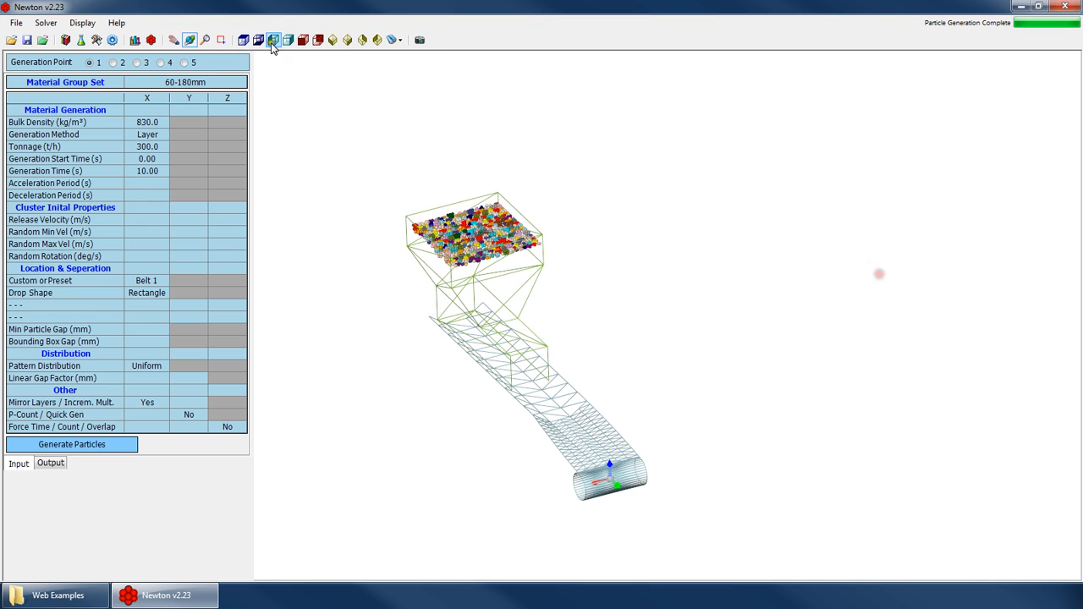
left_click(303, 40)
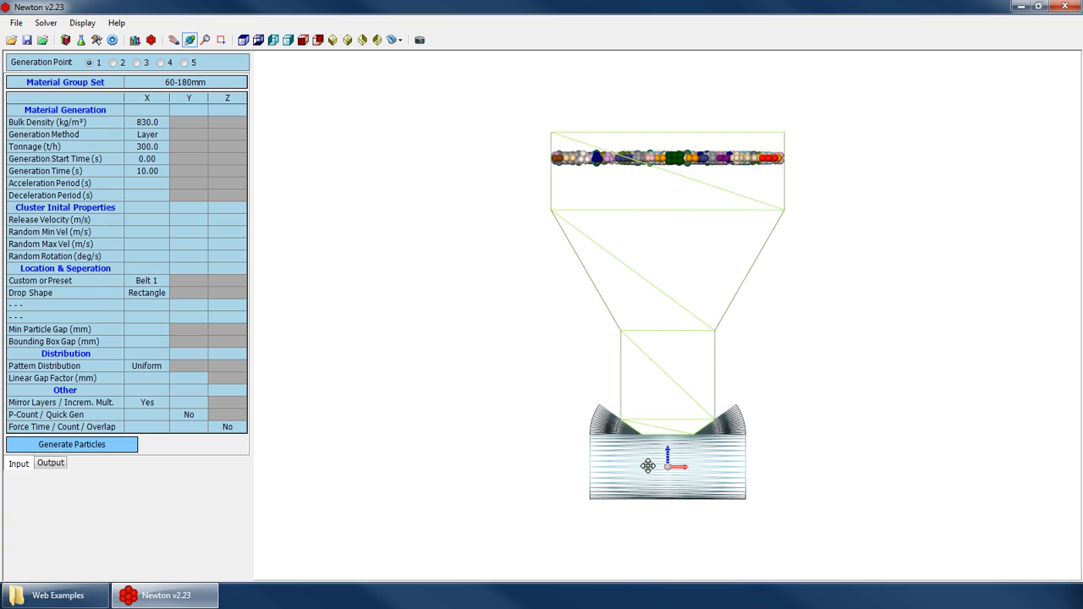
left_click(97, 446)
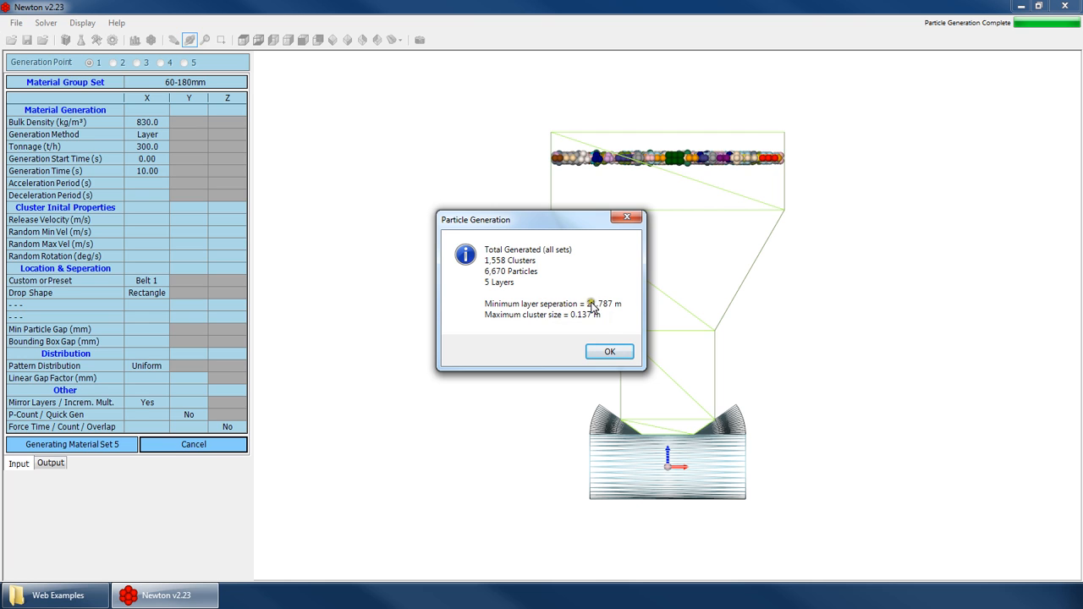
Close the generation summary and examine the dense particle layer in the drop box from the front and in 3D.
left_click_drag(564, 218, 315, 173)
left_click(338, 310)
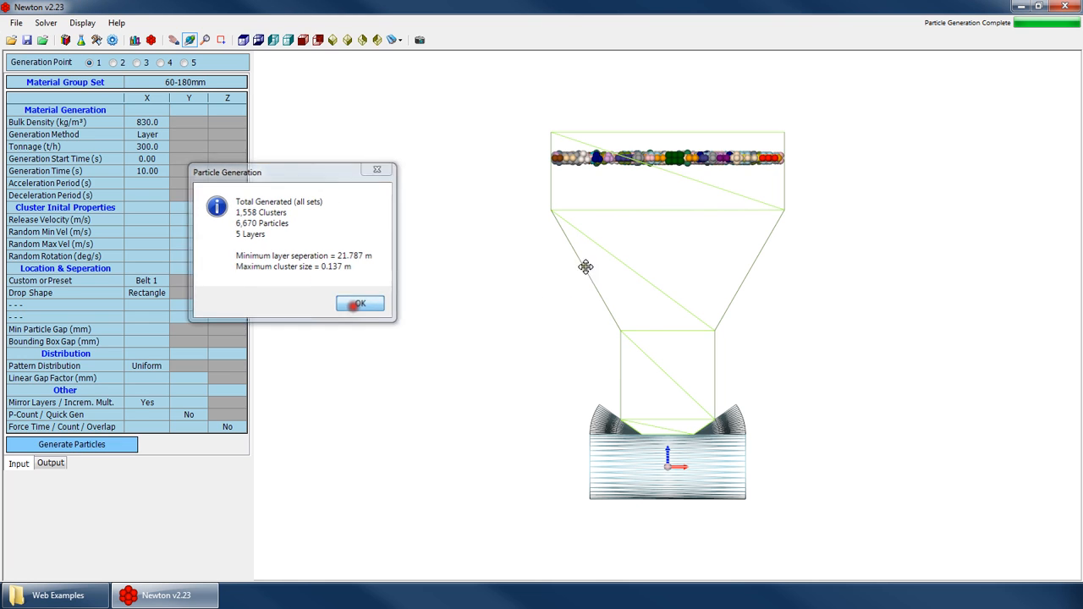
scroll(657, 242, "up", 3)
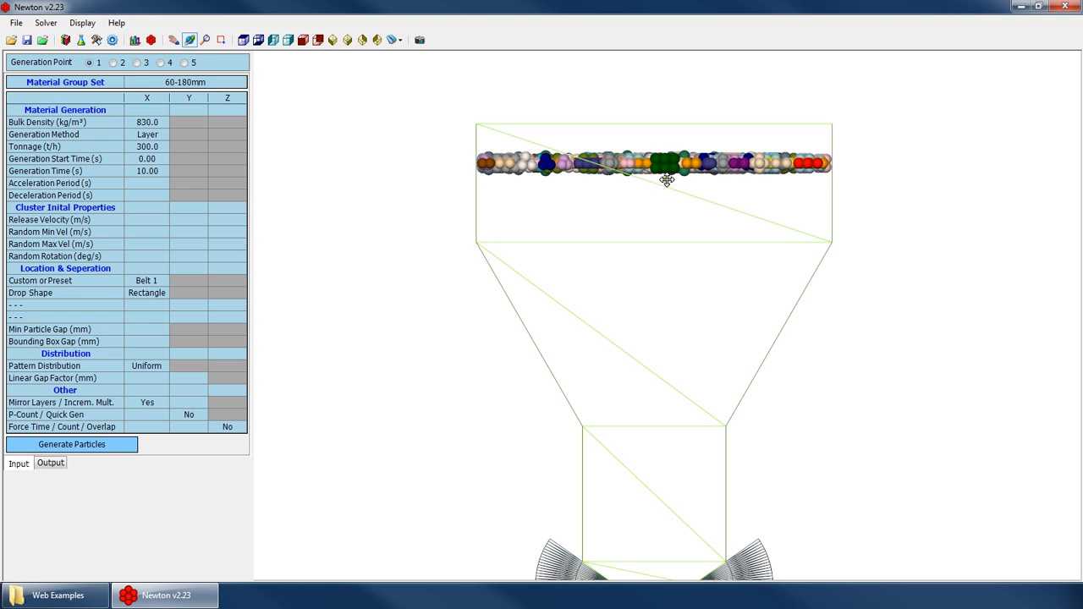
left_click_drag(660, 196, 516, 377)
left_click_drag(612, 348, 305, 128)
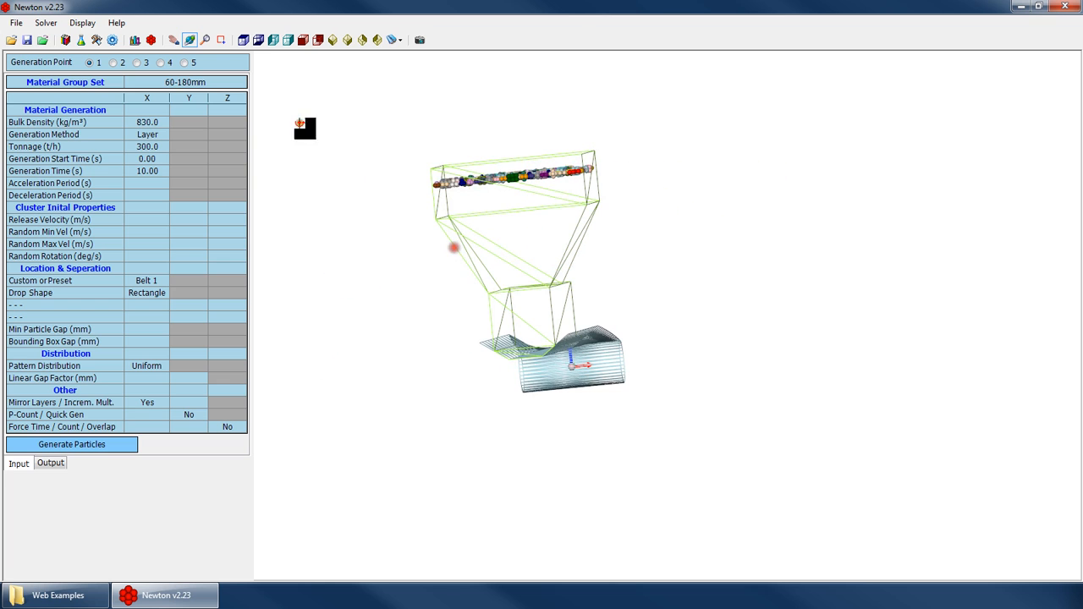
Generate the particles again without a particle gap and show the drop box and conveyor in an isometric view.
left_click(85, 446)
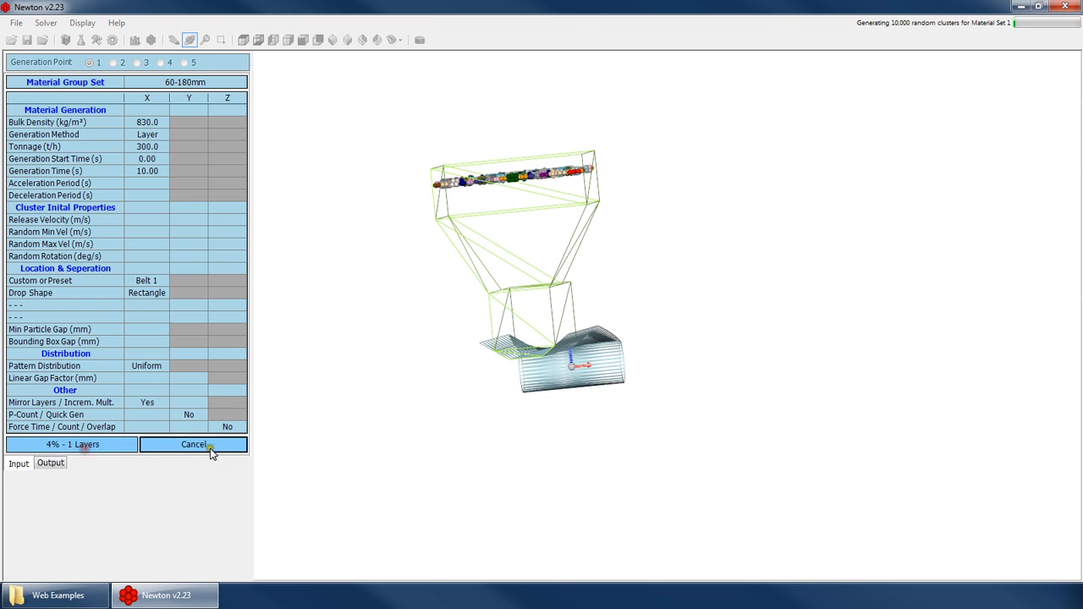
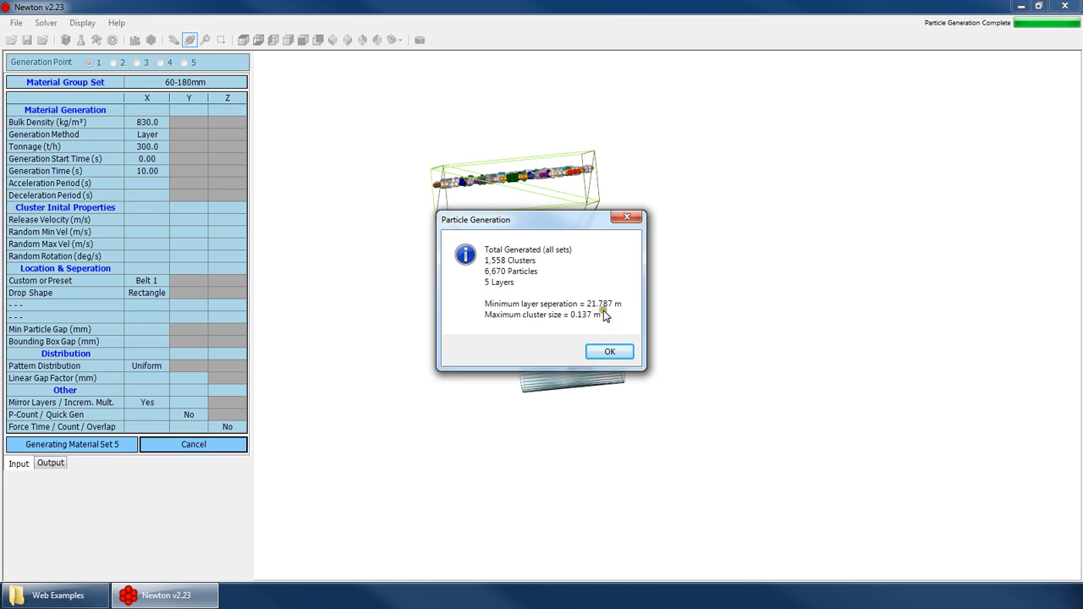
left_click(609, 351)
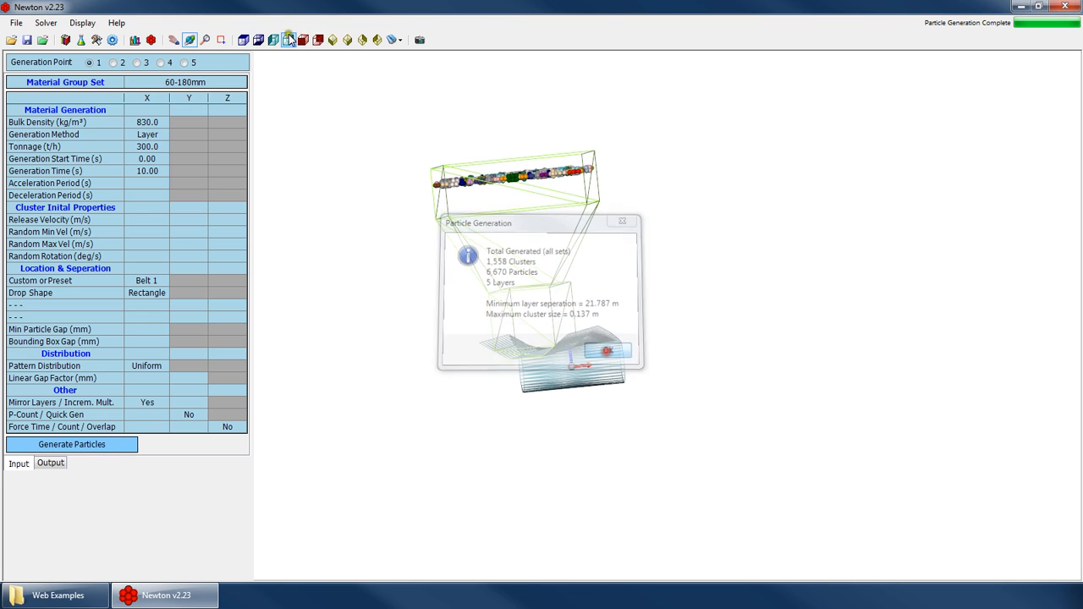
left_click(332, 40)
left_click(347, 40)
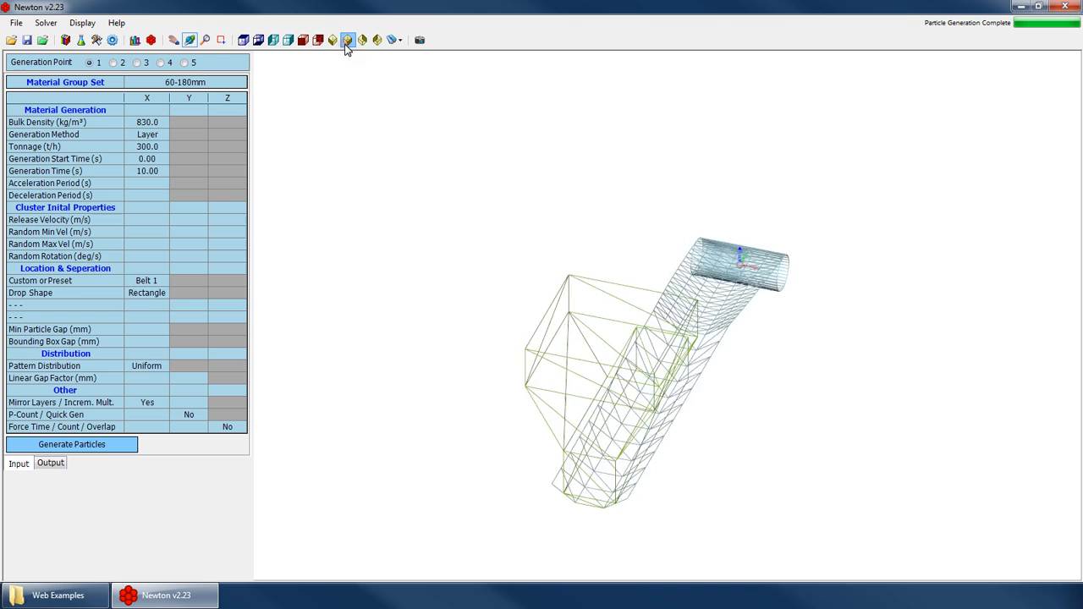
Check the solver's run time and time step settings and run the simulation.
left_click(65, 41)
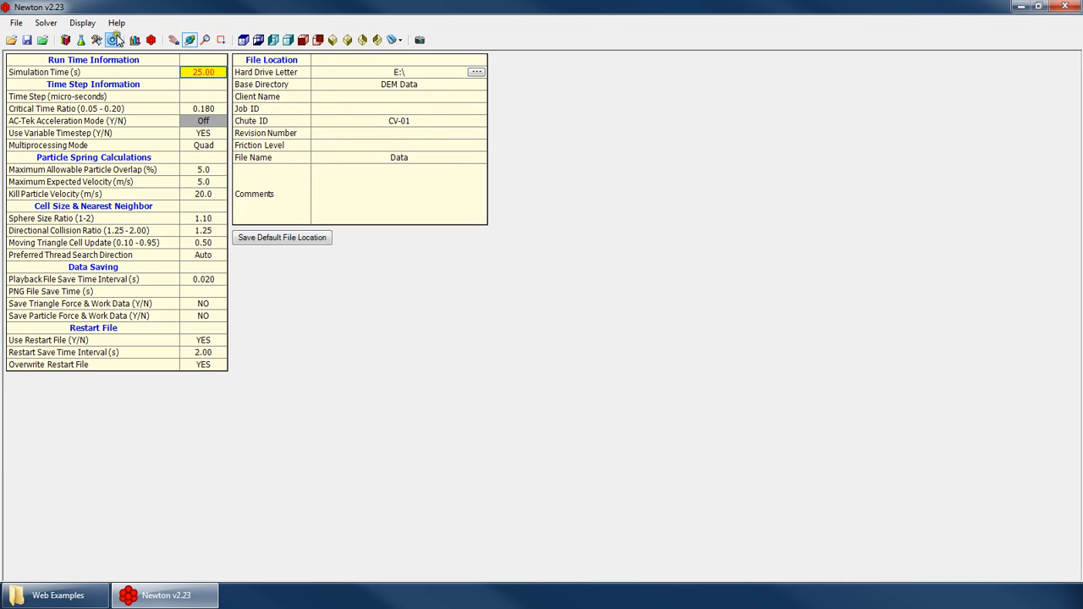
left_click(115, 40)
left_click(46, 23)
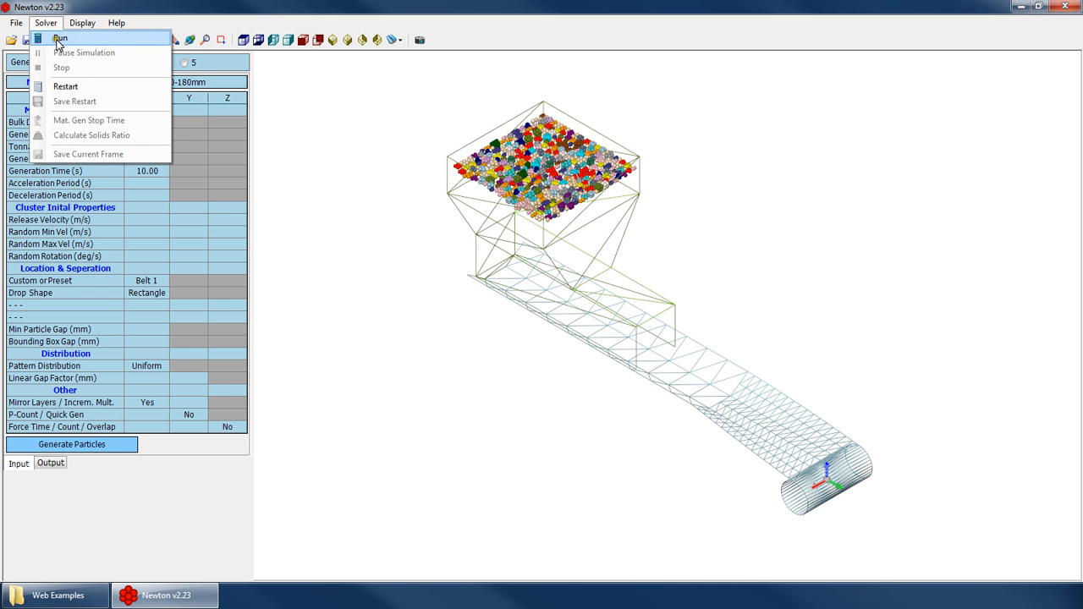
left_click(59, 37)
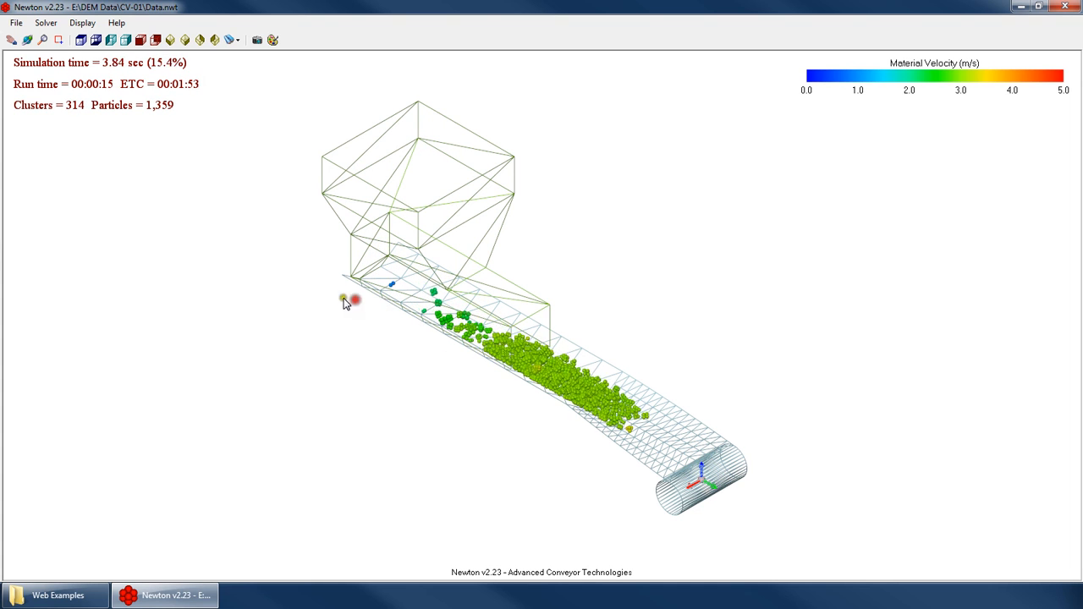
Watch how the material lands and travels along the belt, and stop the simulation.
scroll(350, 300, "down", 3)
scroll(419, 288, "up", 3)
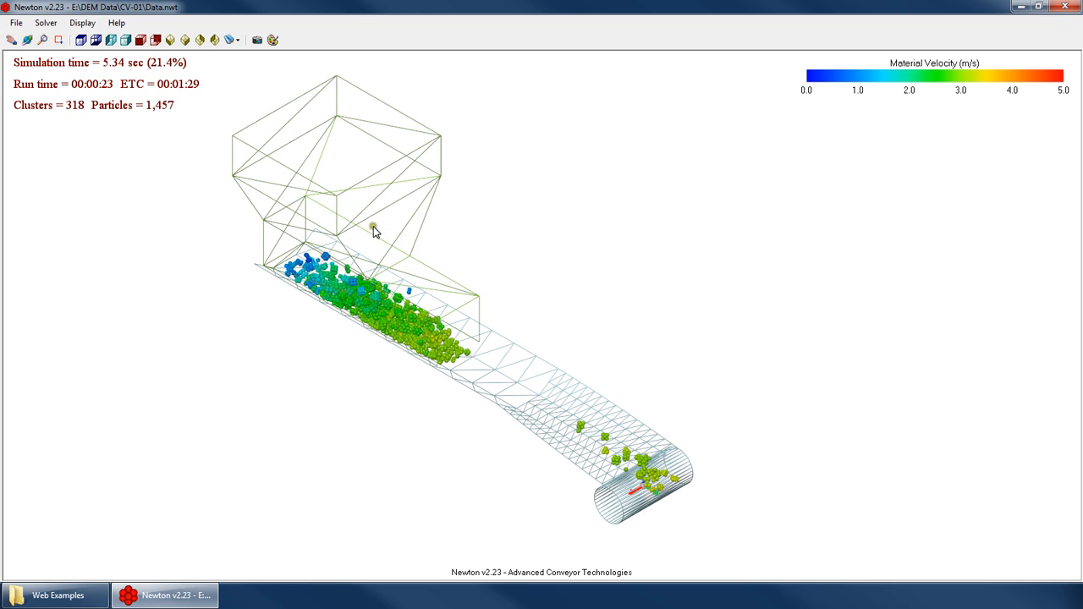
left_click(44, 24)
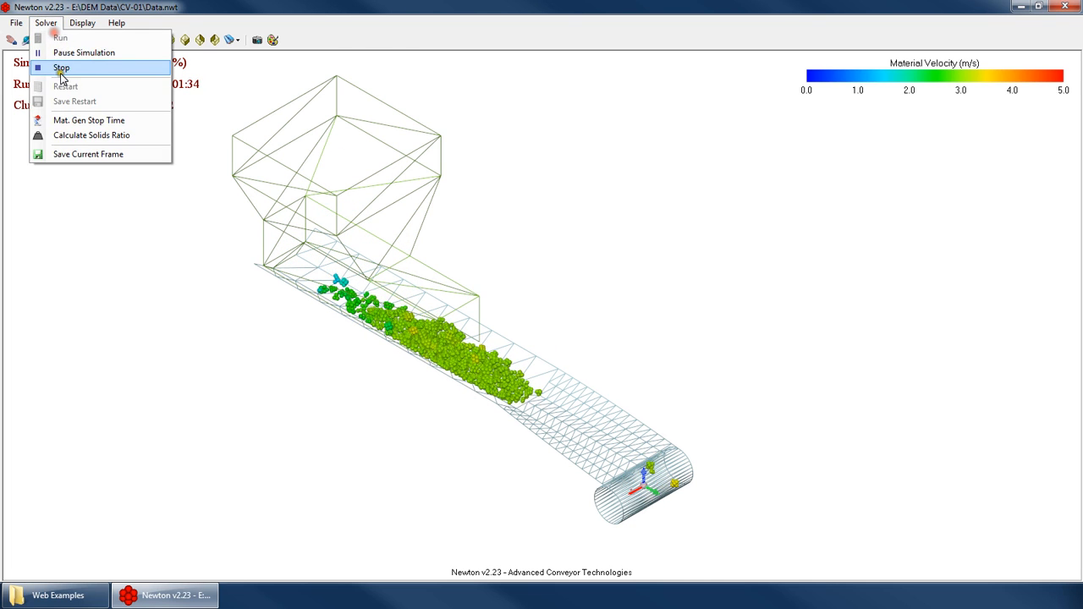
left_click(61, 68)
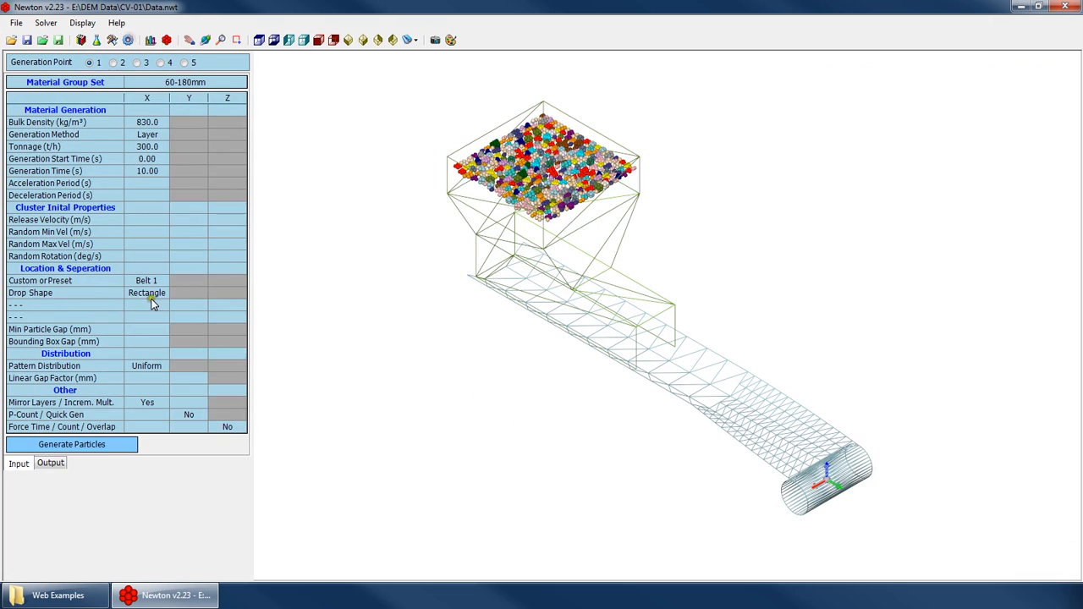
Set generation point 1's Min Particle Gap to 100 mm and regenerate the particles.
left_click(144, 331)
mouse_move(34, 329)
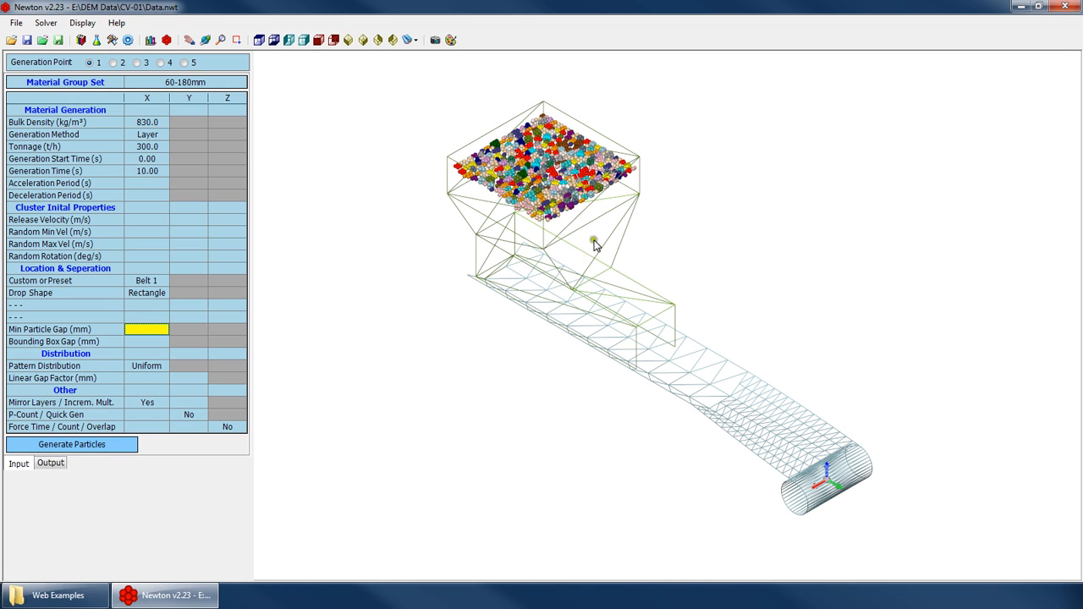
left_click(142, 146)
left_click(157, 326)
type("100")
key("Return")
left_click(106, 451)
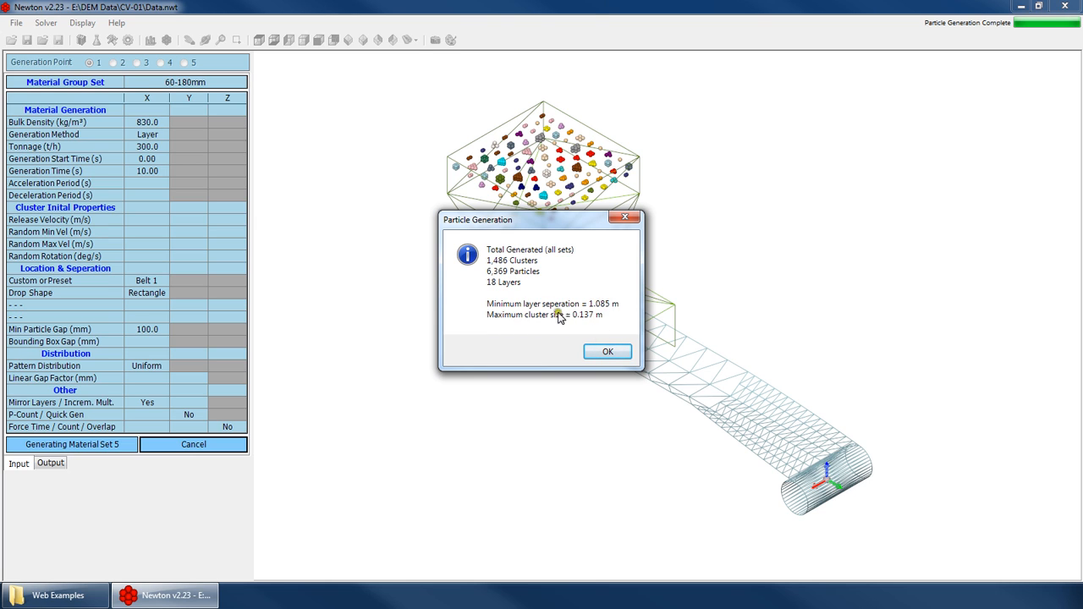
left_click(612, 352)
Raise the Min Particle Gap to 150 mm and regenerate the particles.
left_click(142, 329)
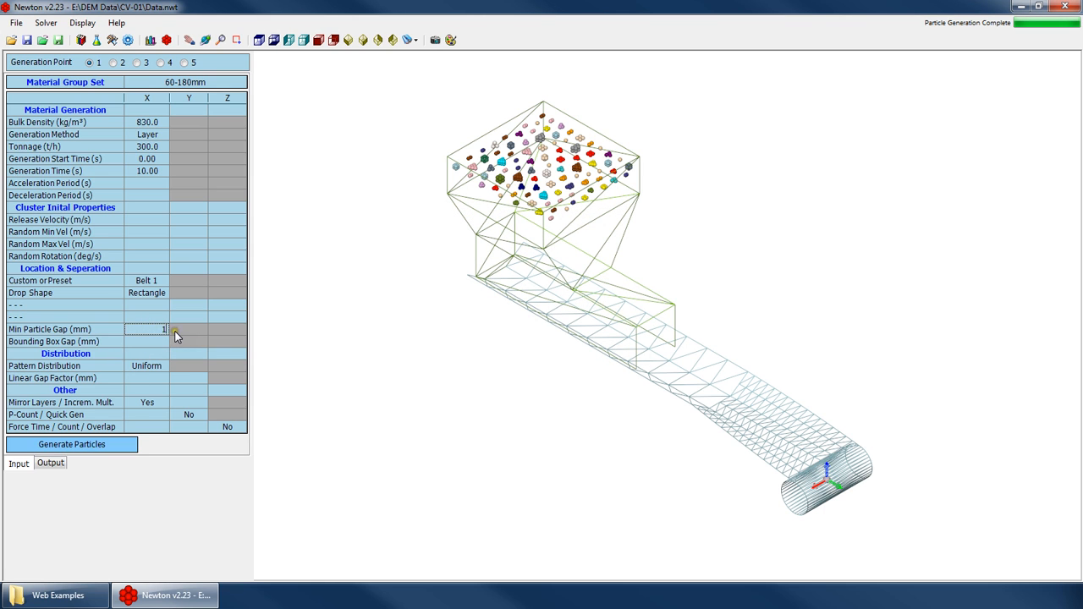
left_click(97, 447)
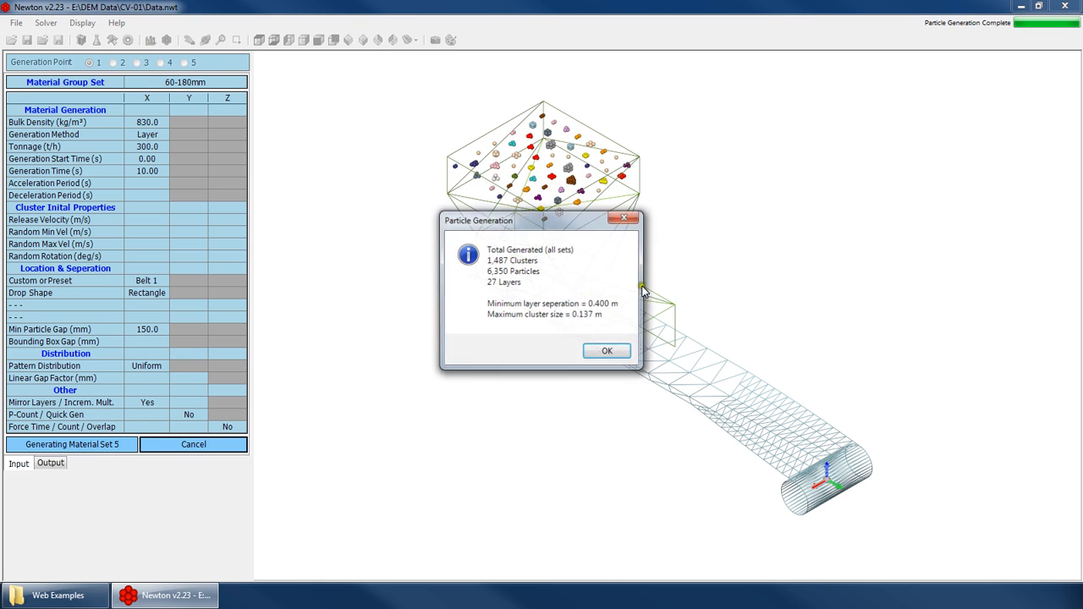
key("Return")
Increase the Min Particle Gap to 175 mm and generate the particles again.
left_click(158, 330)
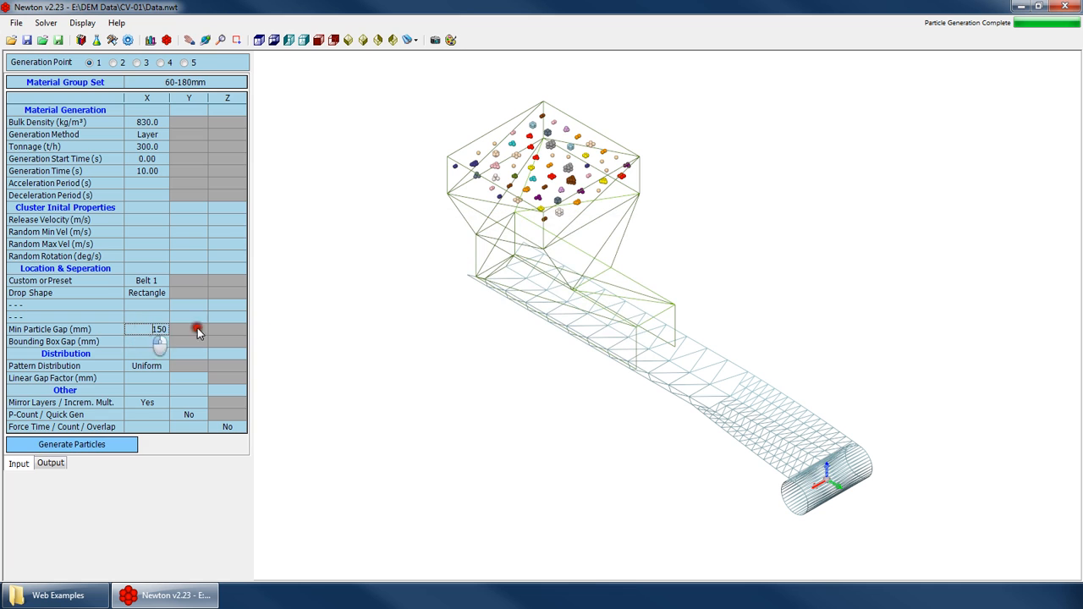
key("BackSpace")
key("BackSpace")
type("17")
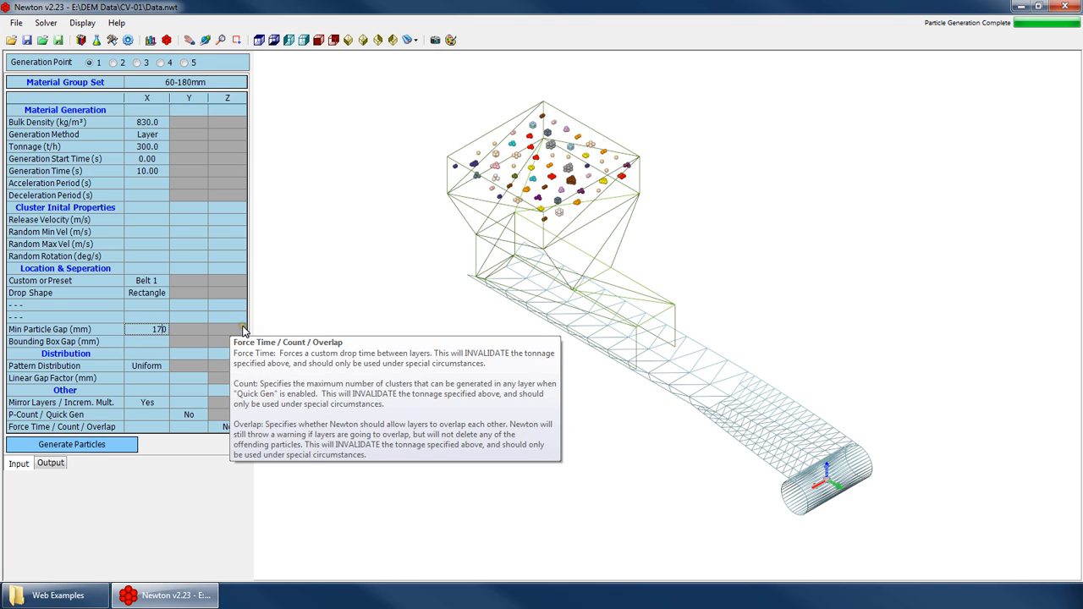
key("Delete")
type("5")
key("Return")
left_click(127, 442)
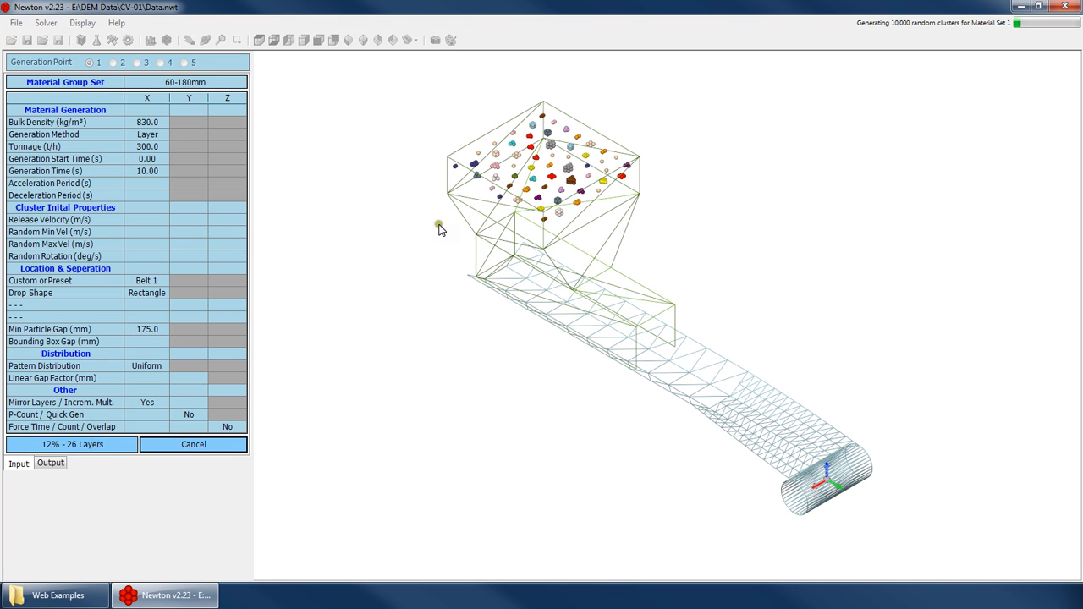
key("Return")
Change the Min Particle Gap to 190 mm and regenerate the particle layers.
left_click(157, 332)
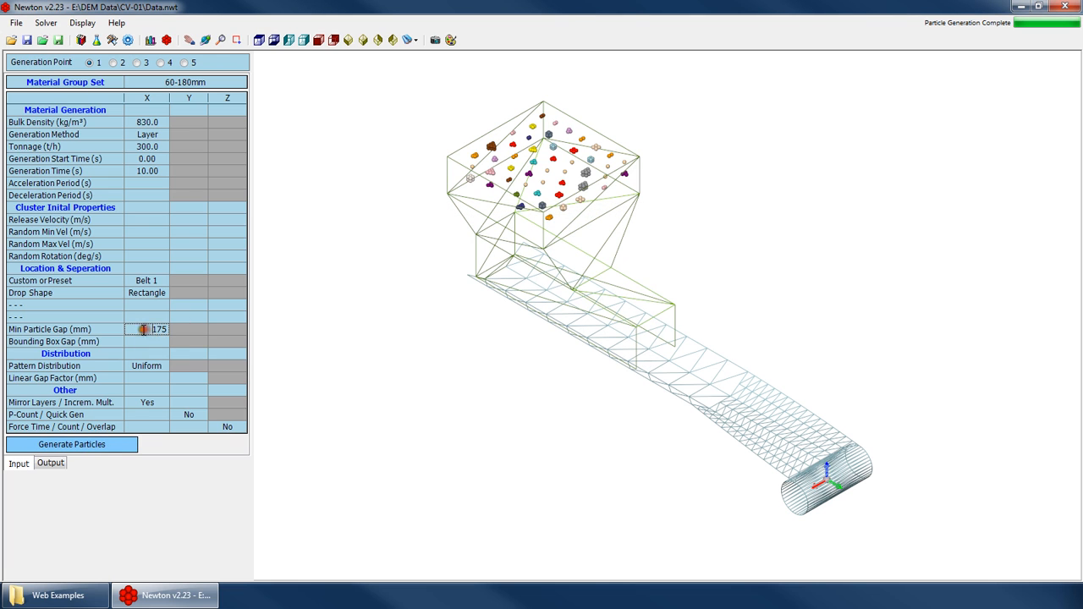
key("BackSpace")
key("BackSpace")
type("90")
left_click(95, 446)
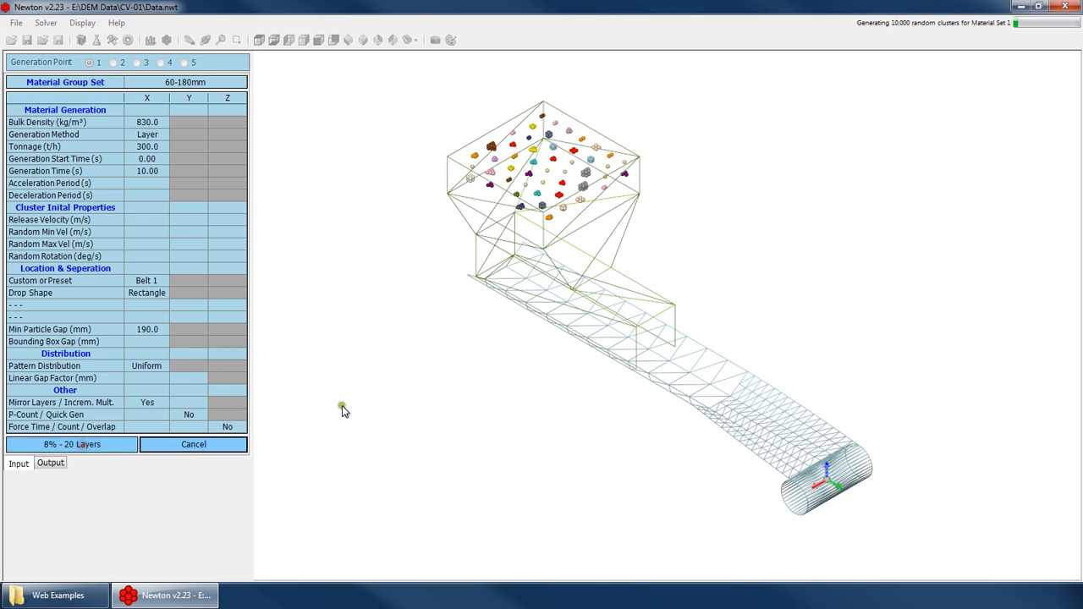
key("Return")
Set the Min Particle Gap to 200 mm, regenerate the particles, and dismiss the generation summary.
left_click(160, 330)
key("BackSpace")
key("BackSpace")
key("BackSpace")
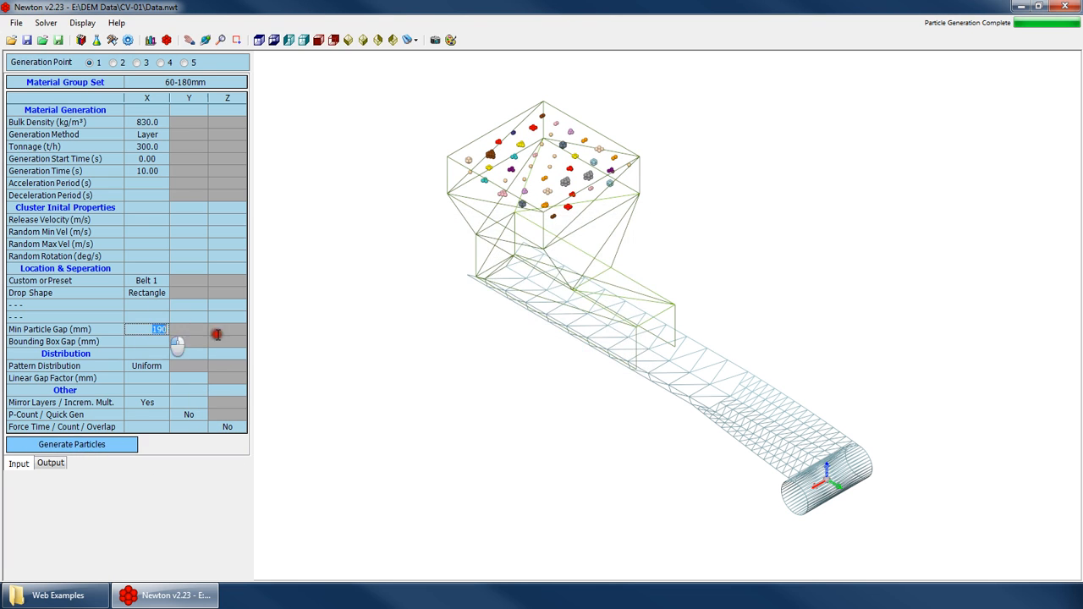
type("200")
left_click(91, 449)
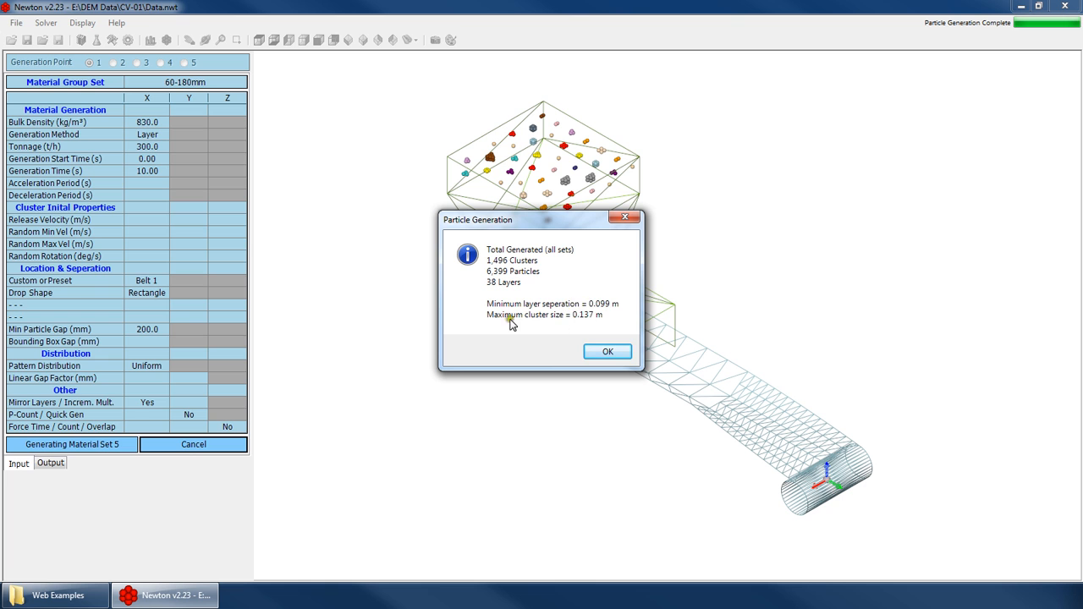
left_click(598, 353)
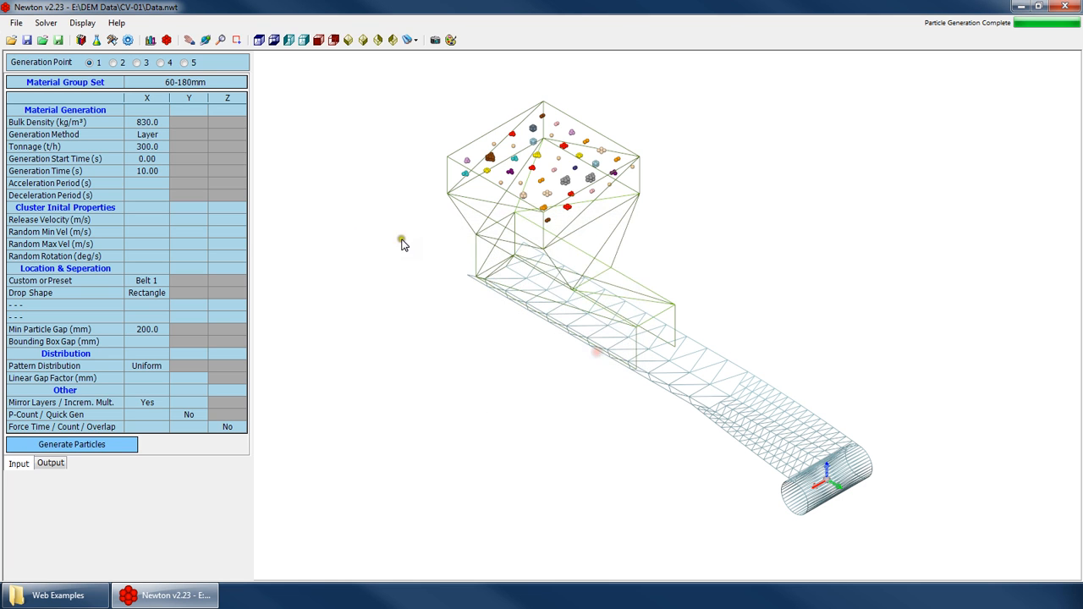
Run the simulation with the 200 mm particle gap.
scroll(437, 317, "down", 3)
left_click(45, 23)
left_click(53, 39)
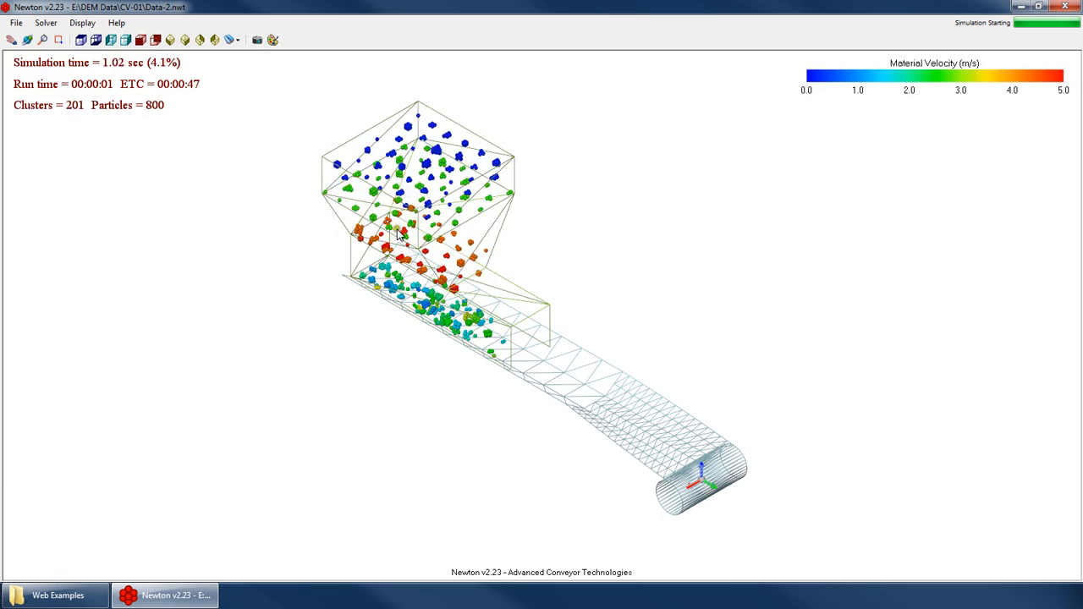
Examine the falling particle layers and the material flow on the belt from the side and from above.
scroll(524, 378, "down", 3)
scroll(450, 216, "up", 3)
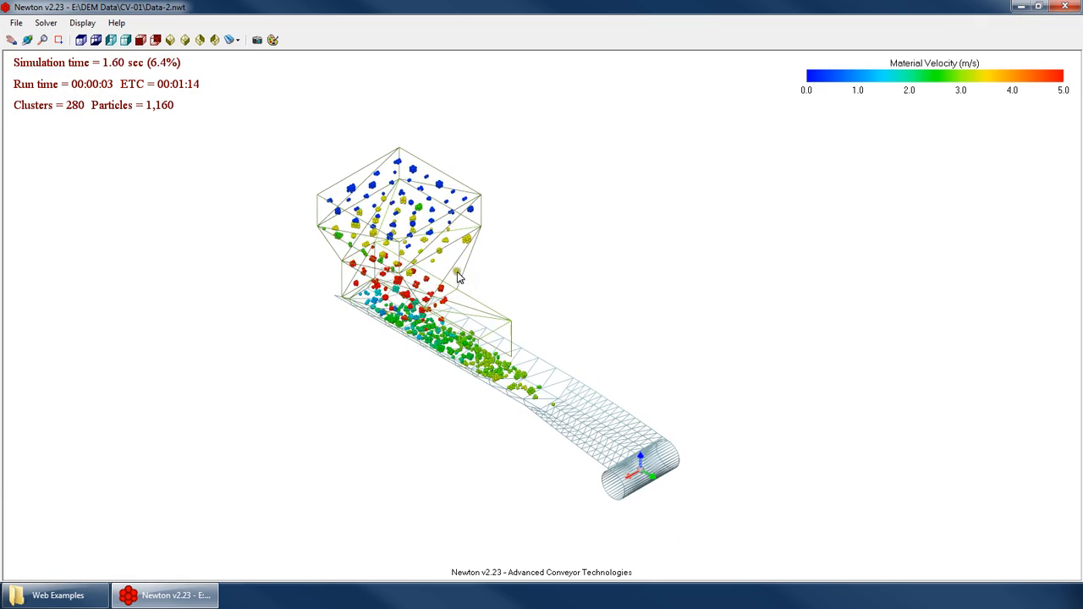
right_click(462, 270)
left_click(493, 295)
left_click_drag(431, 347, 406, 314)
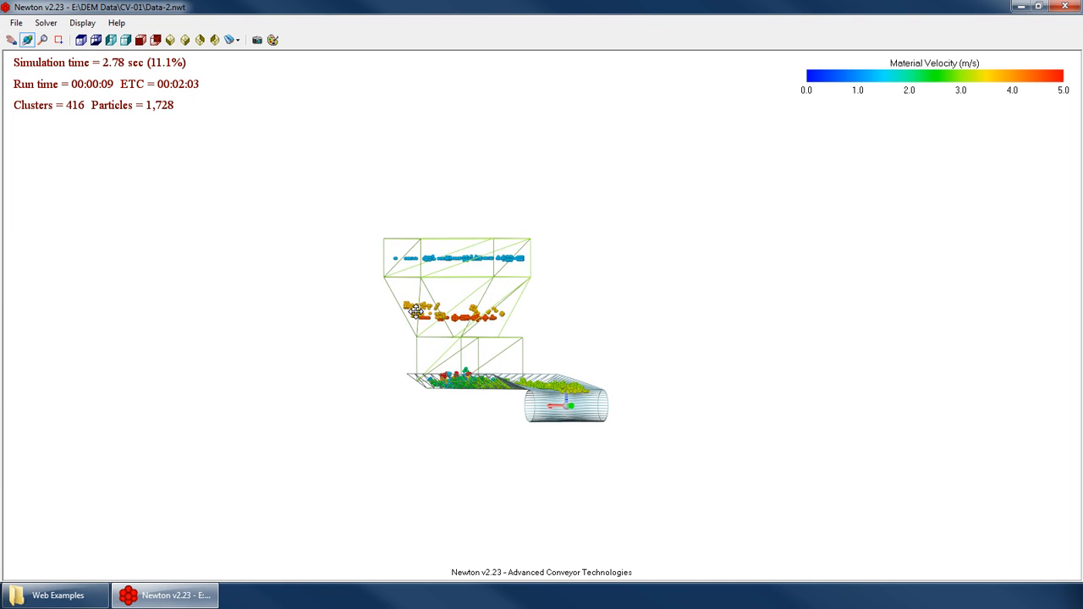
left_click_drag(415, 311, 440, 425)
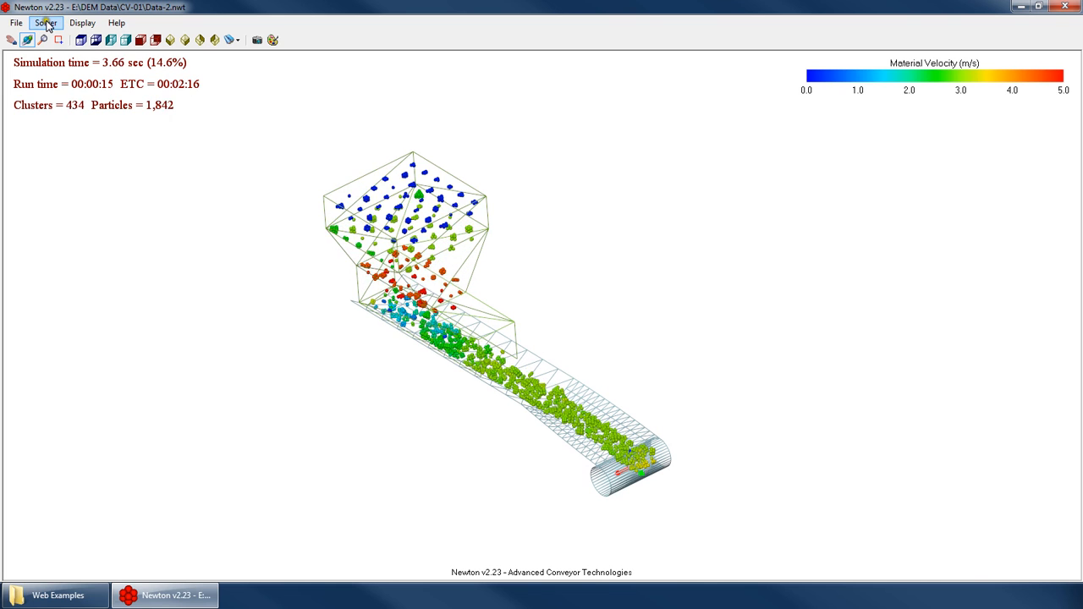
Stop the running simulation and return to the particle generation inputs.
left_click(46, 23)
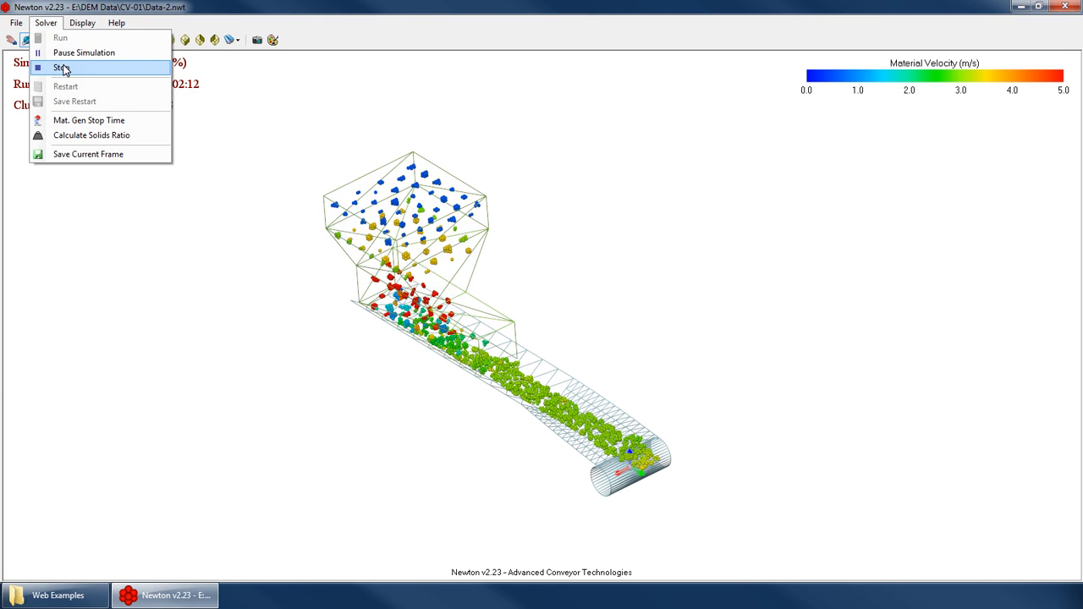
left_click(62, 68)
key("Return")
left_click(129, 40)
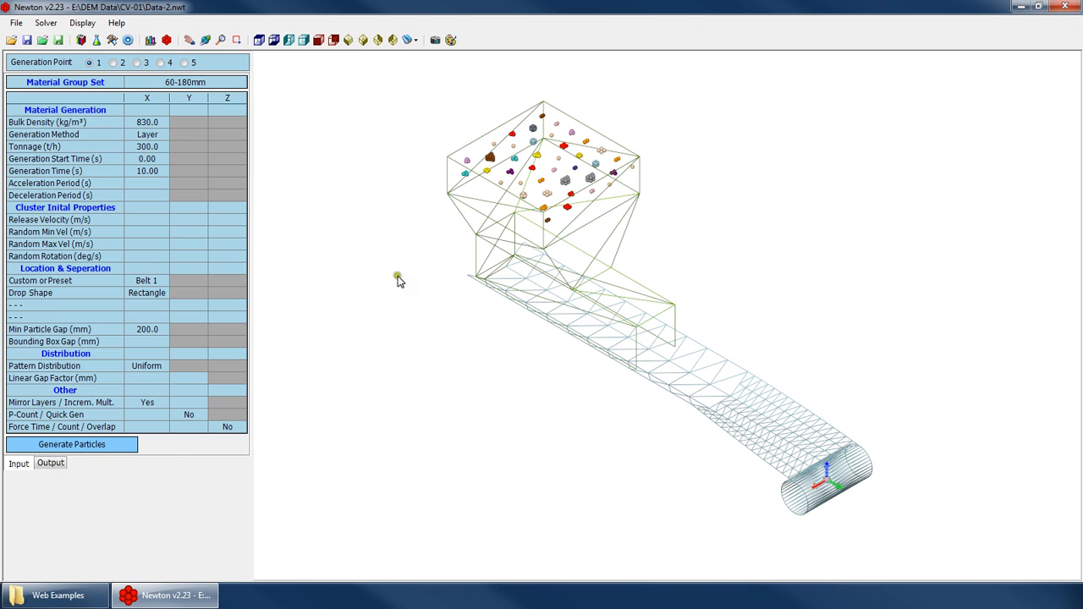
scroll(391, 323, "down", 2)
middle_click_drag(365, 288, 265, 367)
right_click(354, 284)
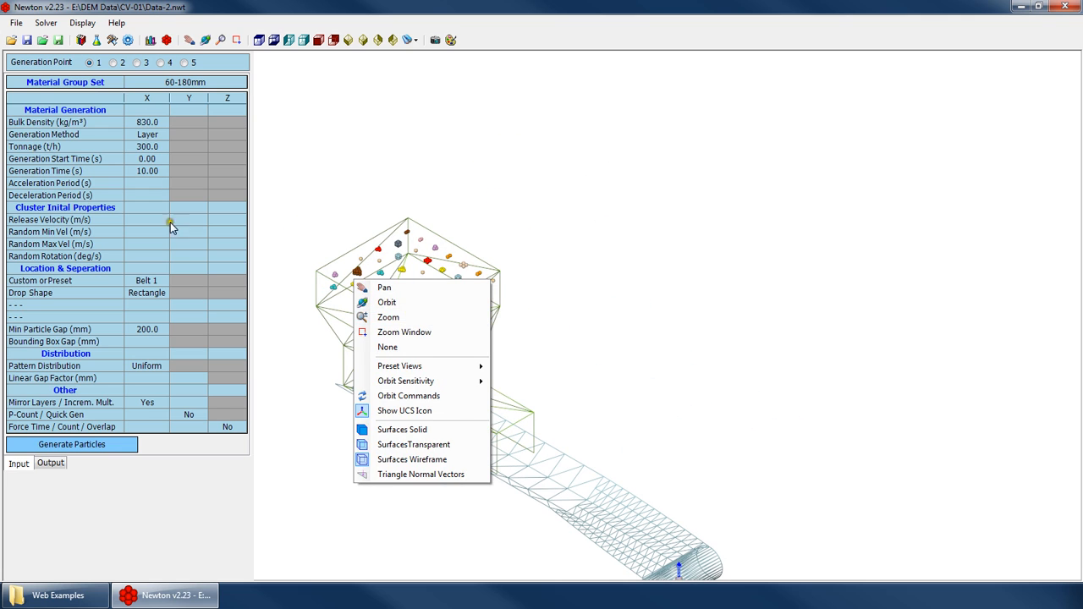
left_click(147, 255)
left_click(495, 377)
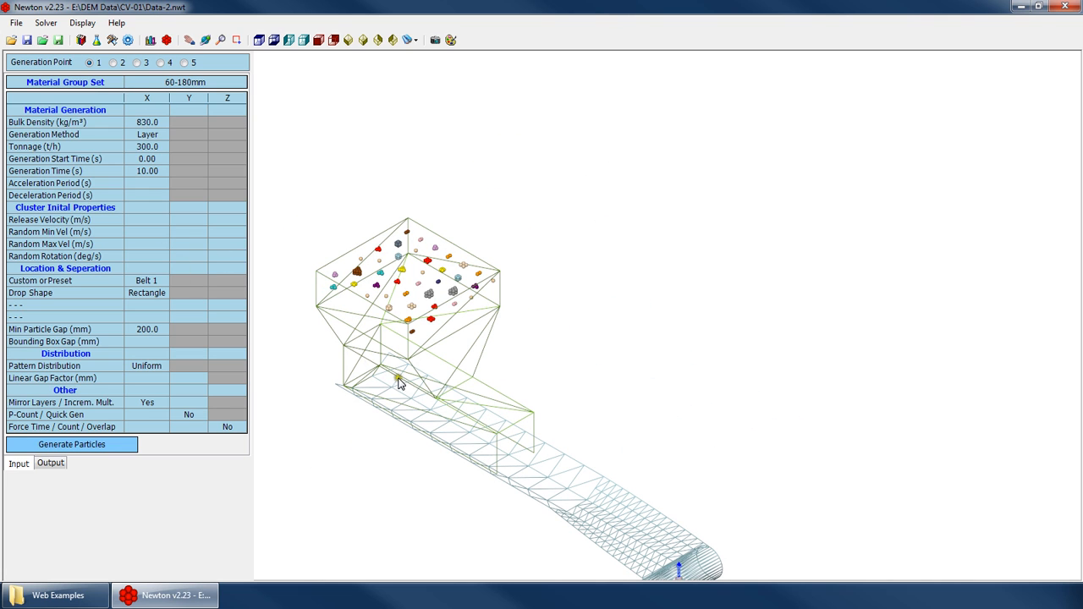
left_click(149, 159)
left_click(149, 147)
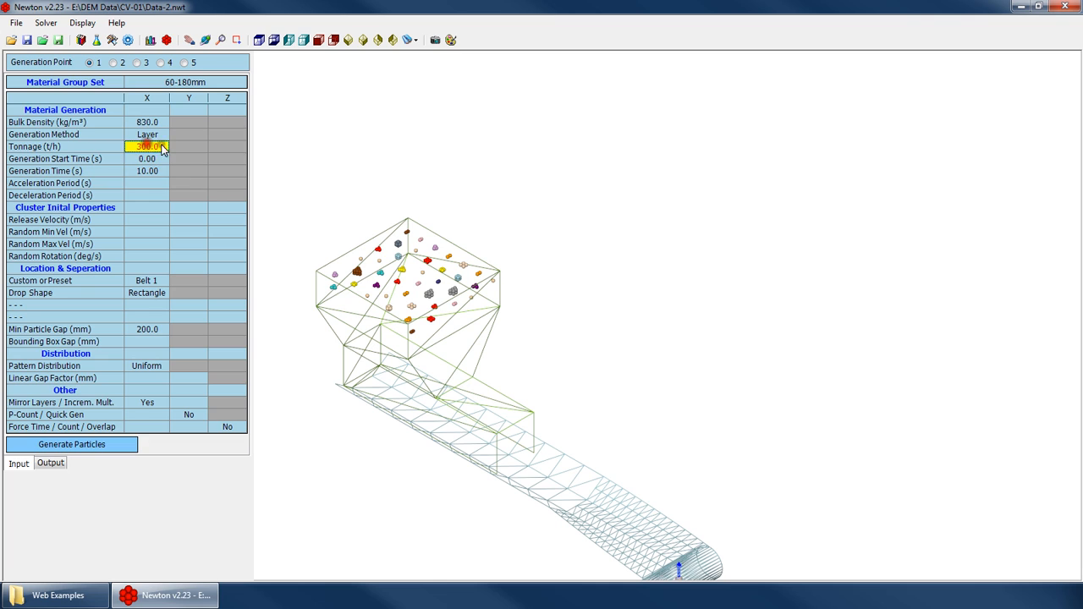
left_click(147, 122)
left_click(148, 146)
left_click(151, 123)
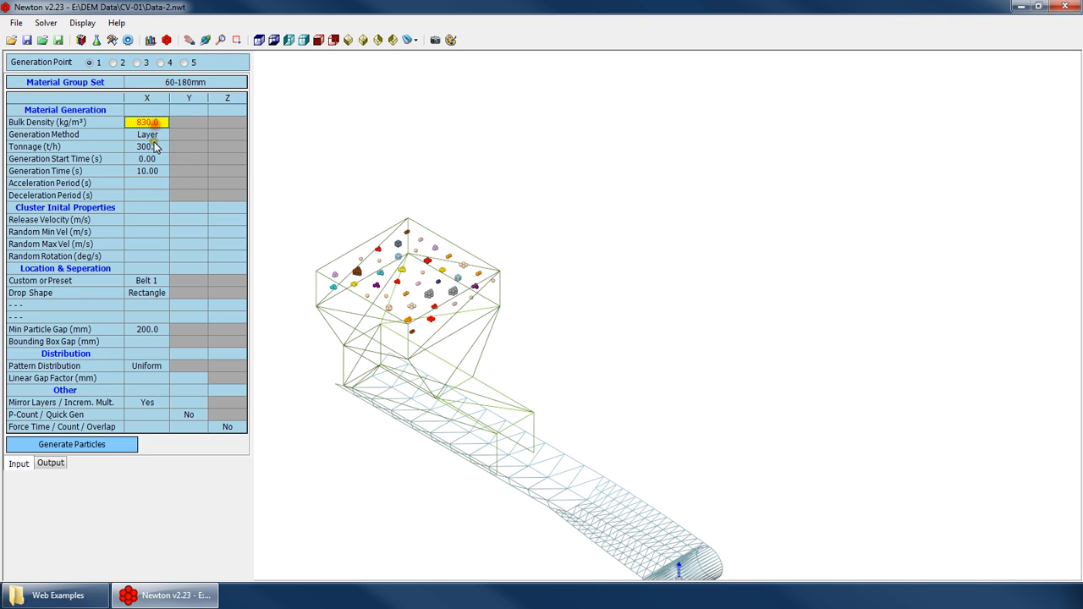
left_click(144, 147)
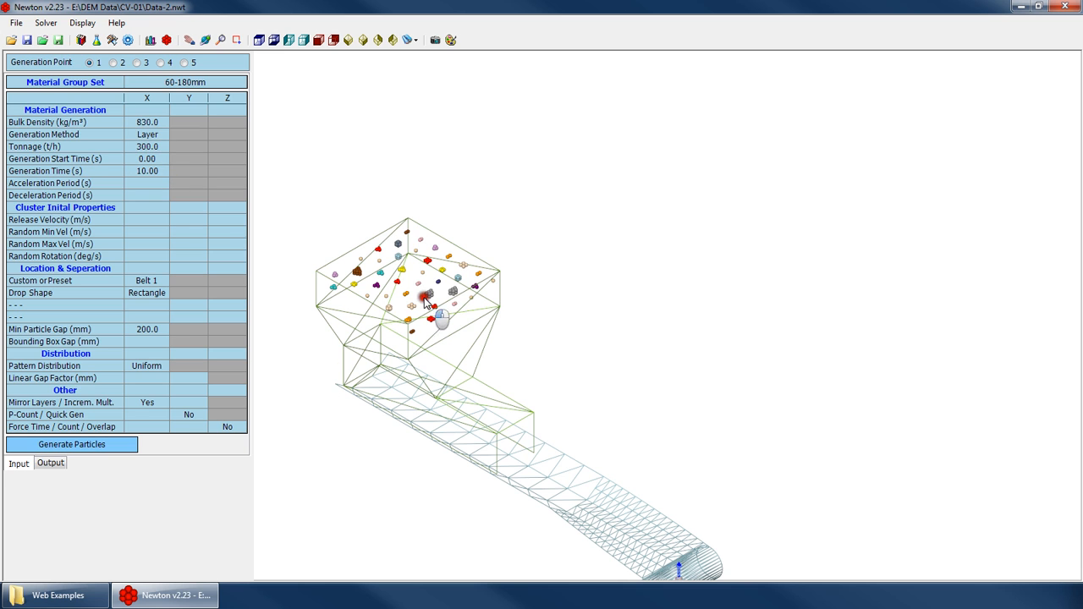
Set the tonnage of generation point 1 to 1000 t/h and generate the particles.
left_click(129, 148)
left_click(140, 147)
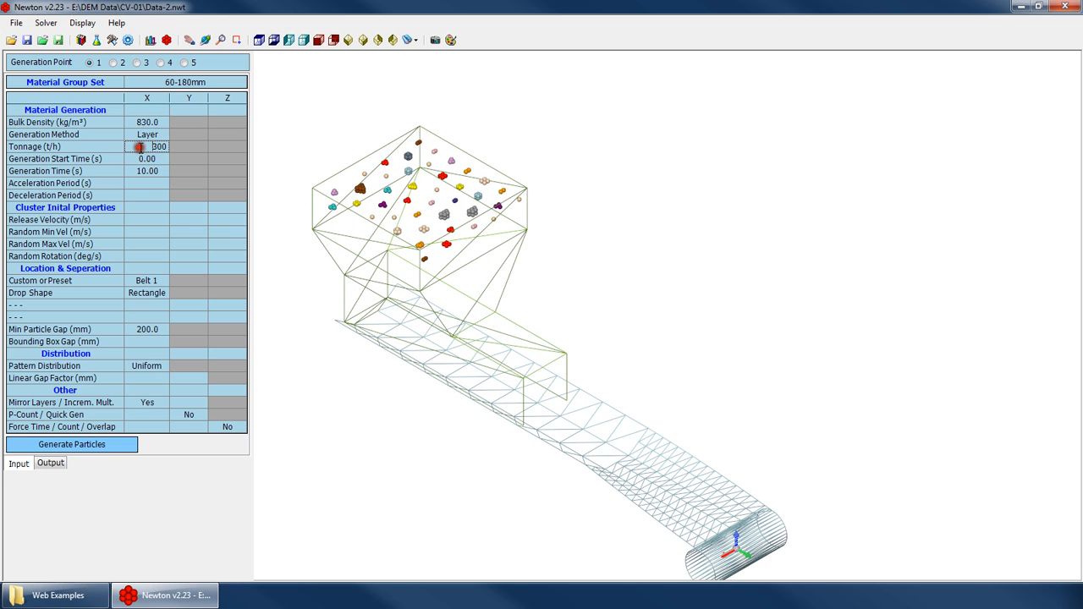
type("1000")
key("Return")
left_click(68, 447)
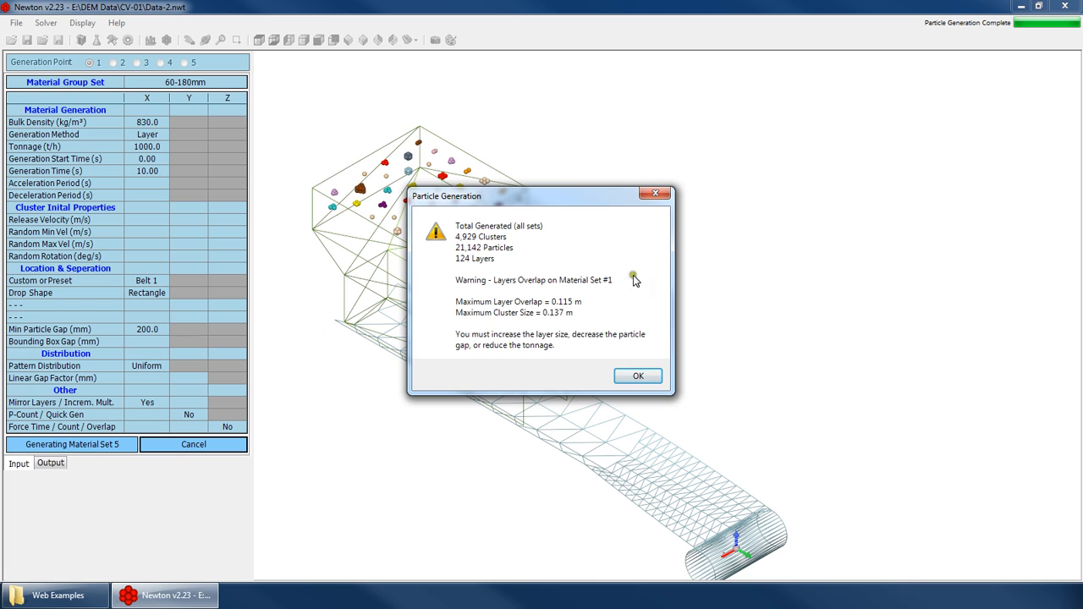
left_click_drag(555, 194, 651, 174)
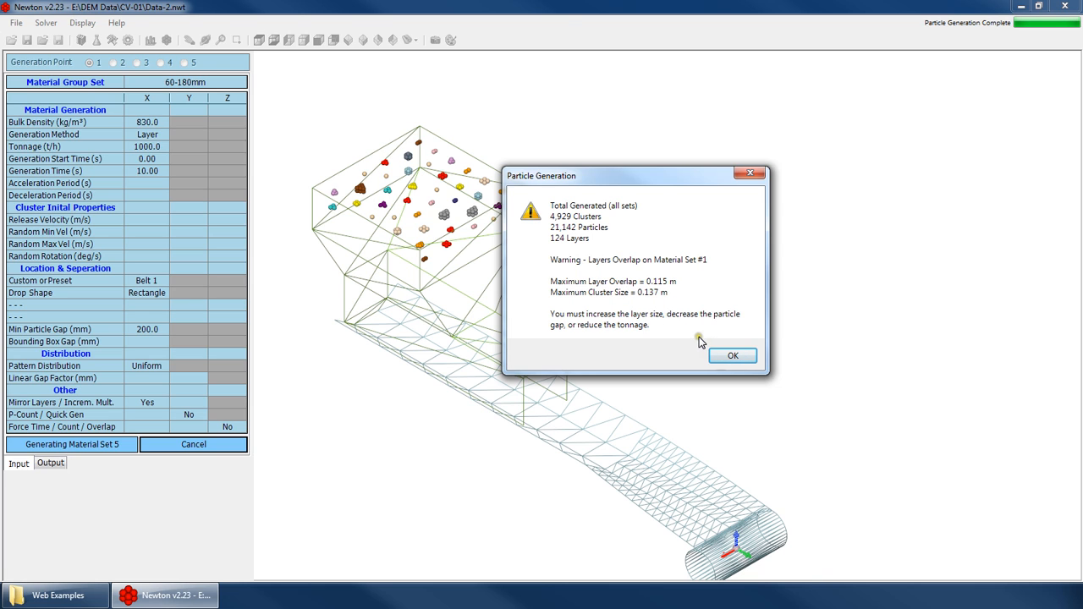
left_click(733, 355)
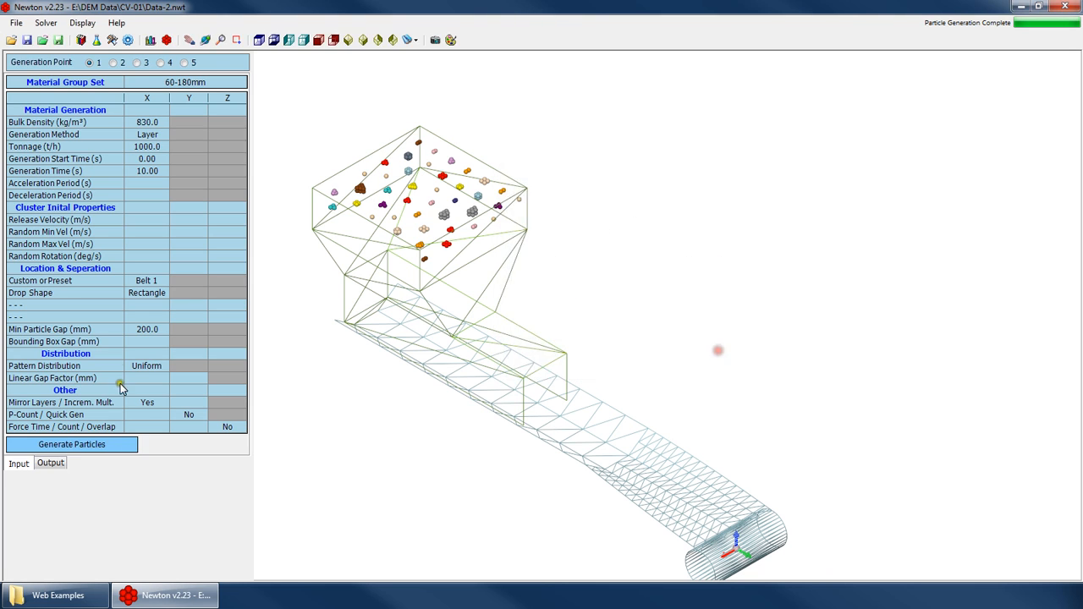
Set the minimum particle gap to 100 mm and regenerate the particles.
left_click(142, 332)
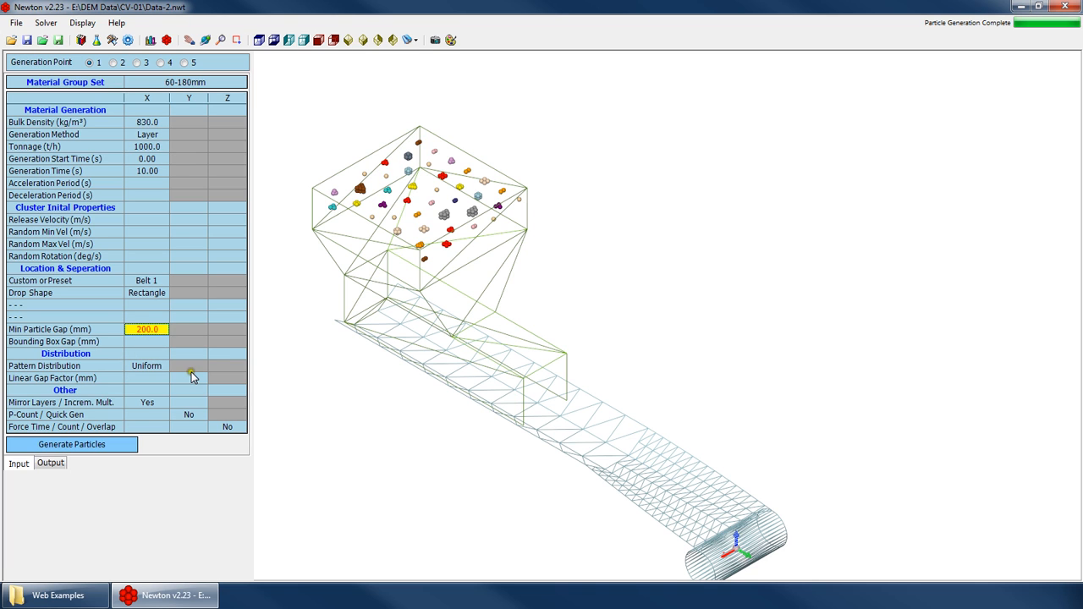
left_click(90, 446)
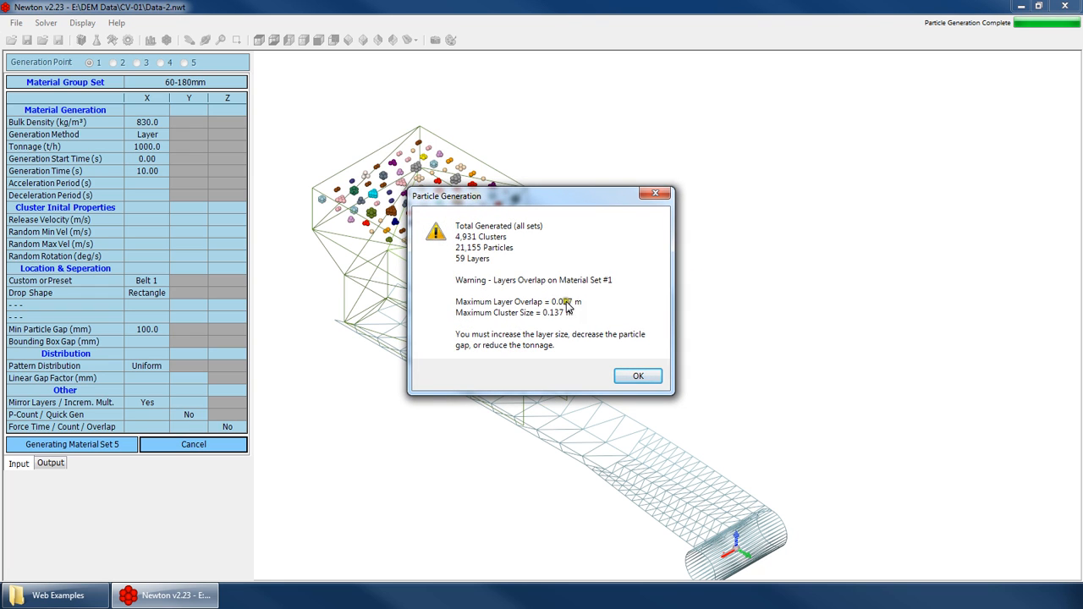
left_click(638, 376)
Reduce the minimum particle gap to 75 mm and regenerate the particles.
left_click(145, 329)
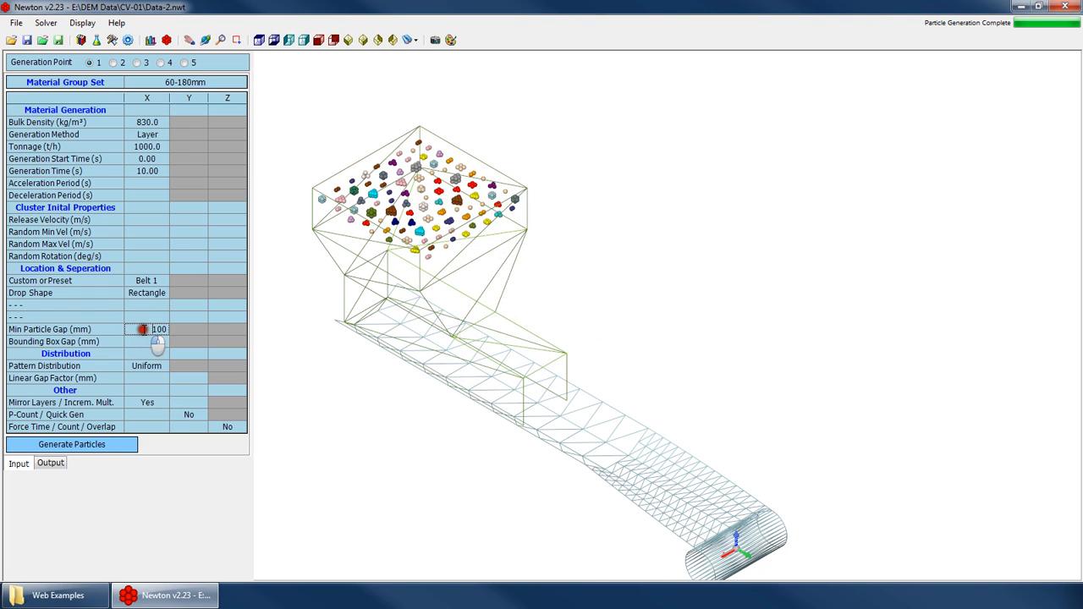
type("75")
left_click(119, 444)
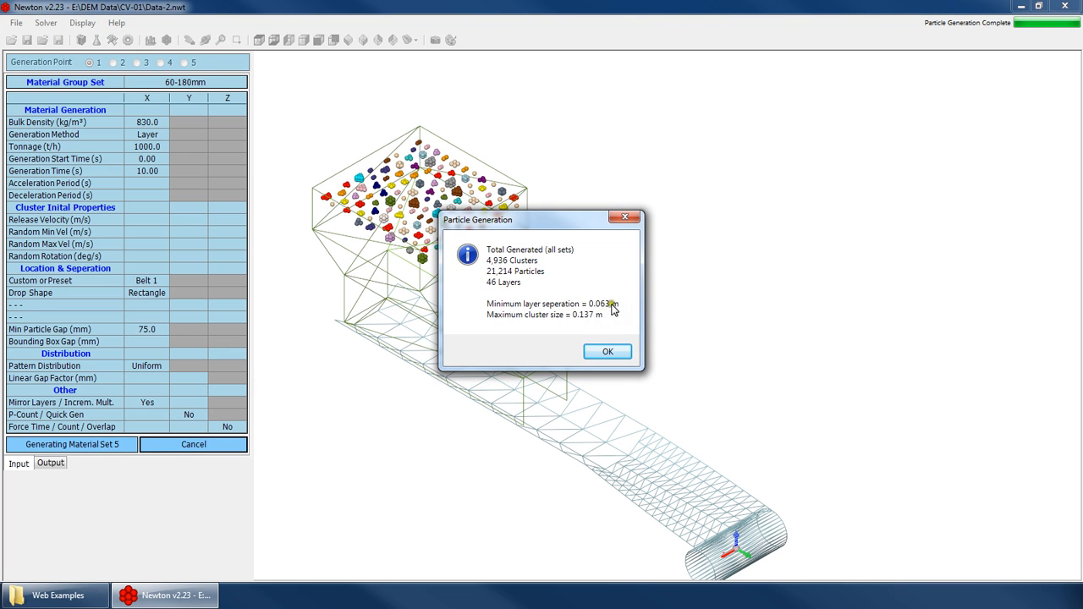
left_click(607, 351)
Start the simulation and examine the falling layers and belt flow in front, isometric and orbited views.
left_click(46, 23)
left_click(60, 35)
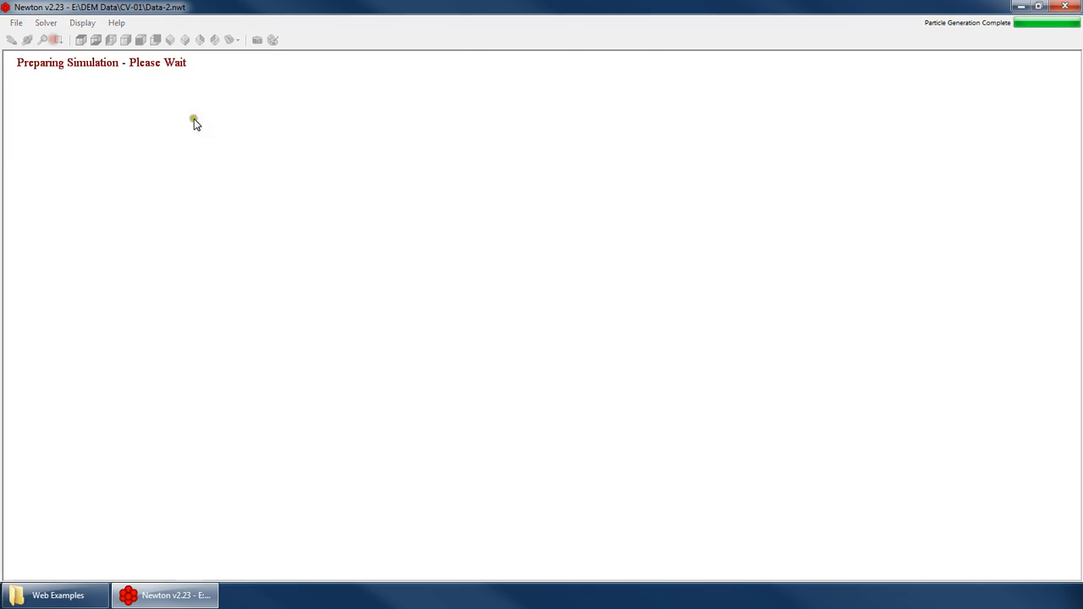
left_click(145, 40)
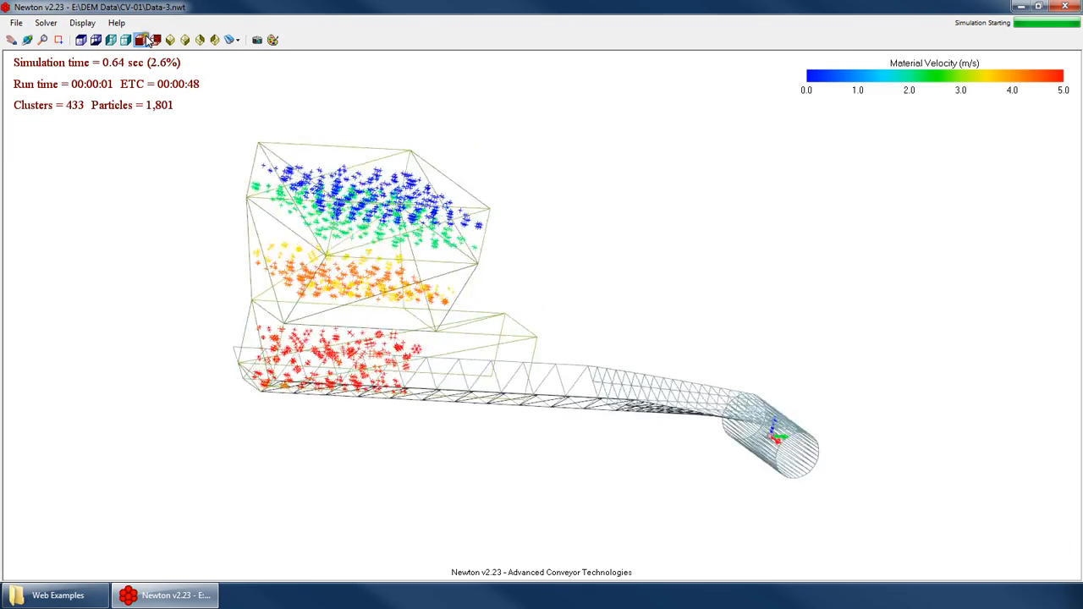
left_click(148, 40)
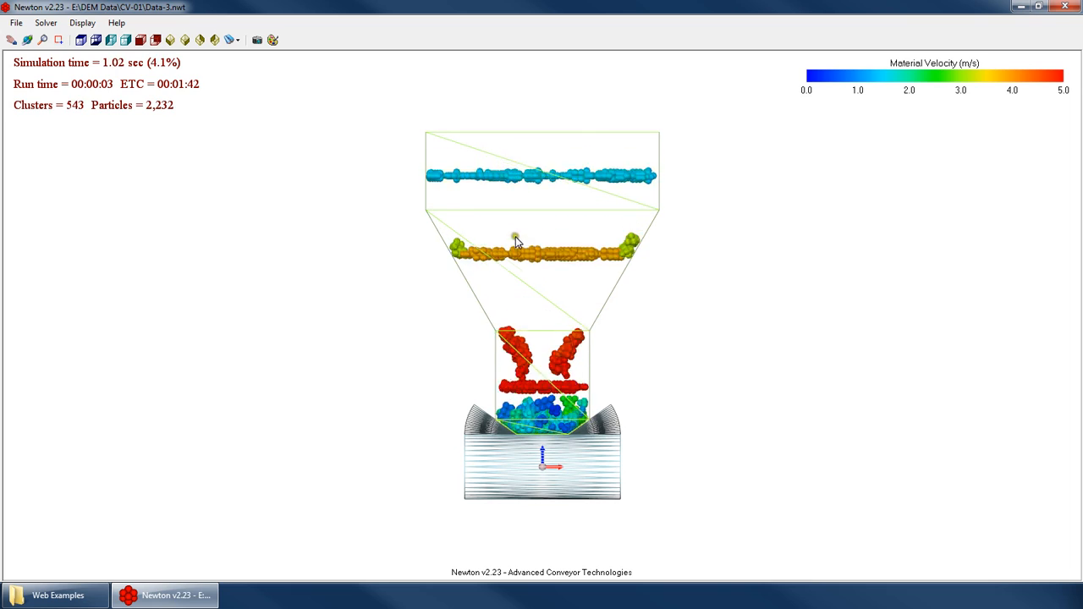
left_click(186, 40)
right_click(552, 293)
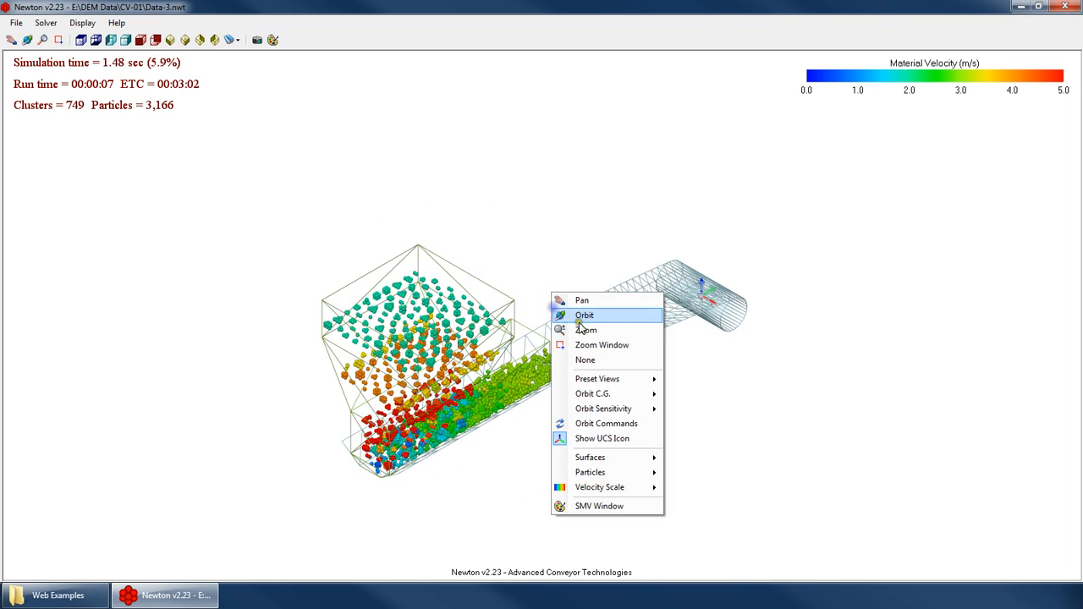
left_click(579, 322)
left_click_drag(457, 364, 266, 341)
scroll(662, 392, "up", 3)
left_click_drag(663, 391, 783, 228)
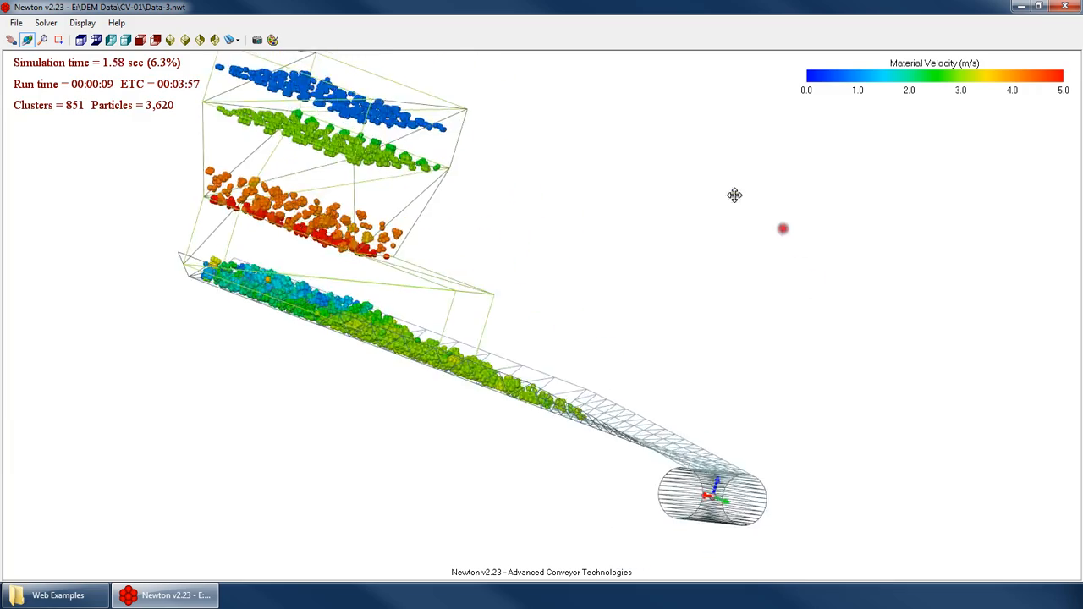
left_click_drag(735, 196, 524, 365)
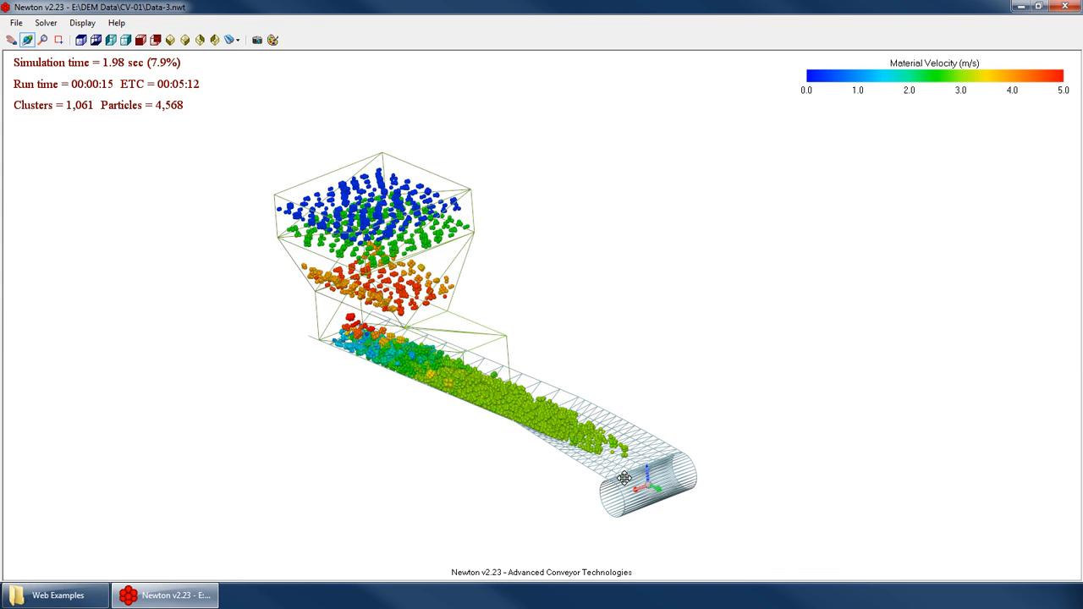
Stop the running simulation and return to the particle generation settings.
left_click(46, 23)
left_click(61, 66)
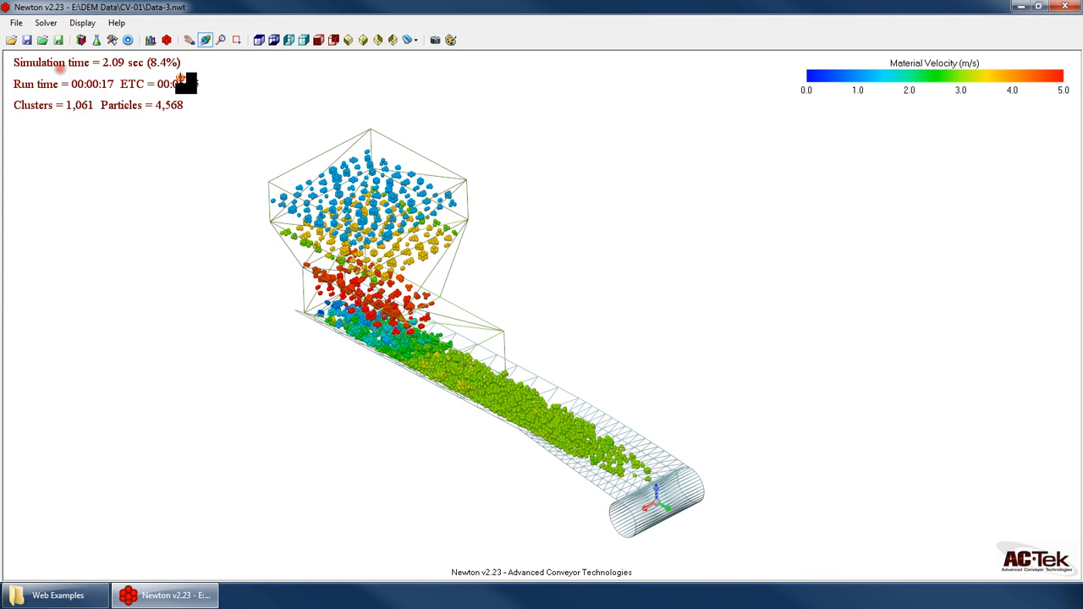
key("Return")
left_click(130, 40)
left_click(149, 340)
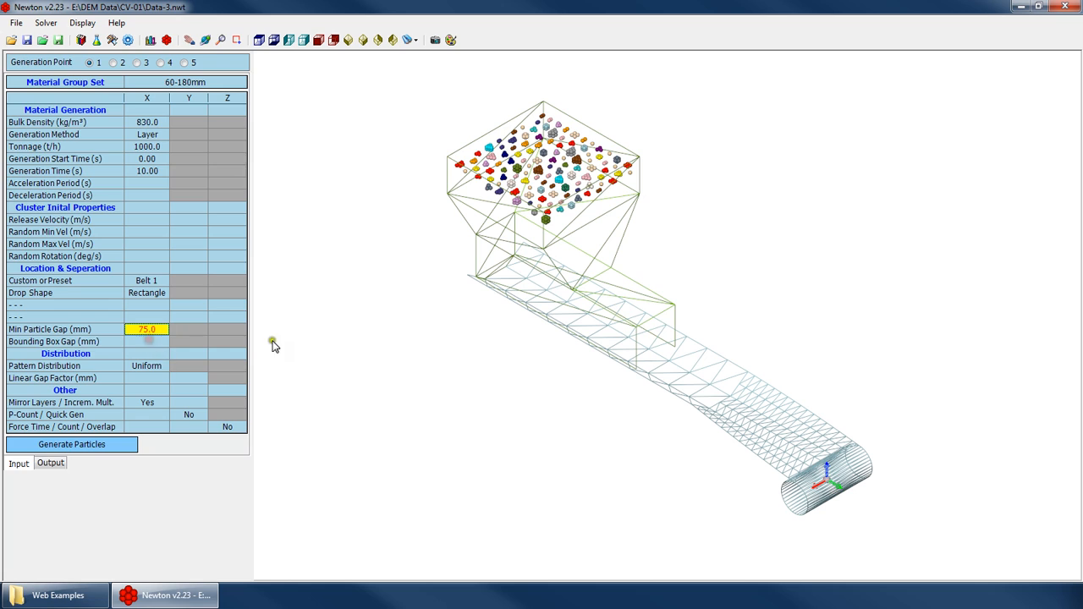
left_click(146, 158)
left_click(145, 147)
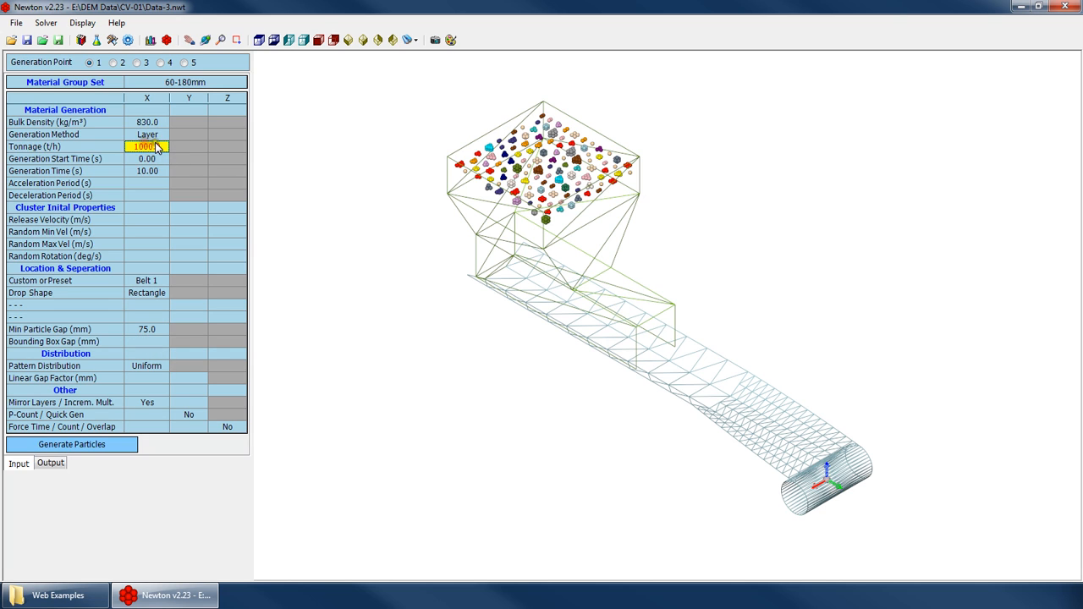
left_click(152, 121)
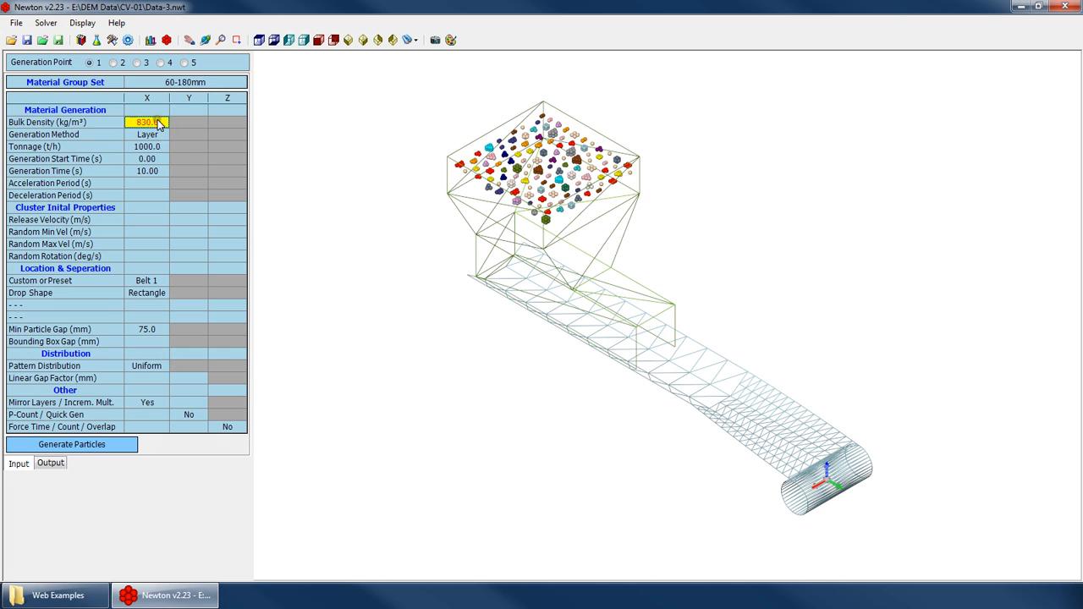
left_click(148, 146)
left_click(150, 121)
left_click(145, 147)
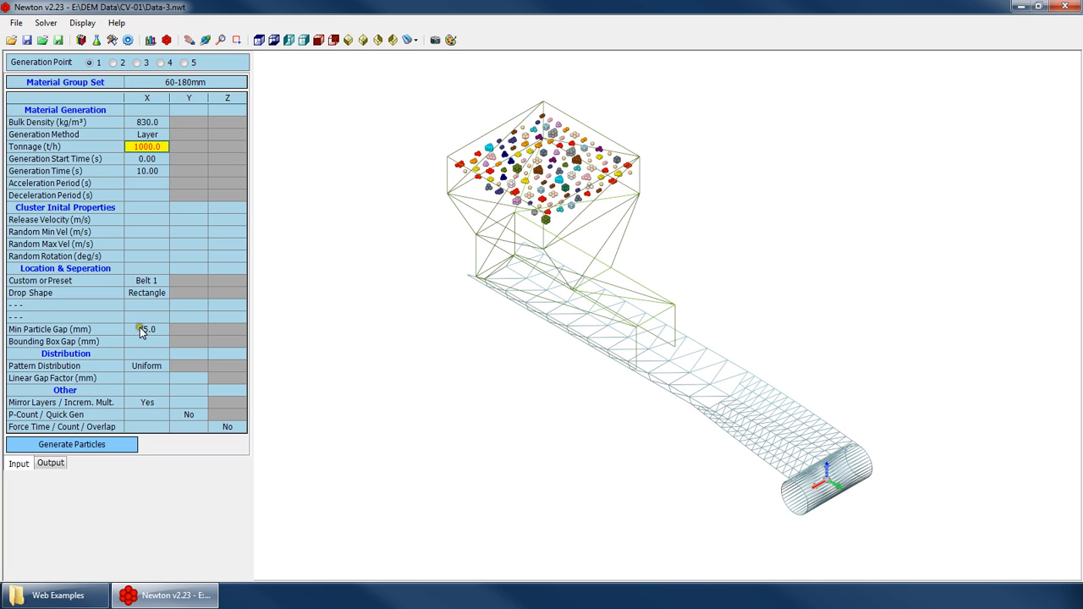
left_click(142, 330)
left_click(157, 123)
left_click(146, 147)
Increase the minimum particle gap to 150 mm and regenerate the particles.
left_click(142, 330)
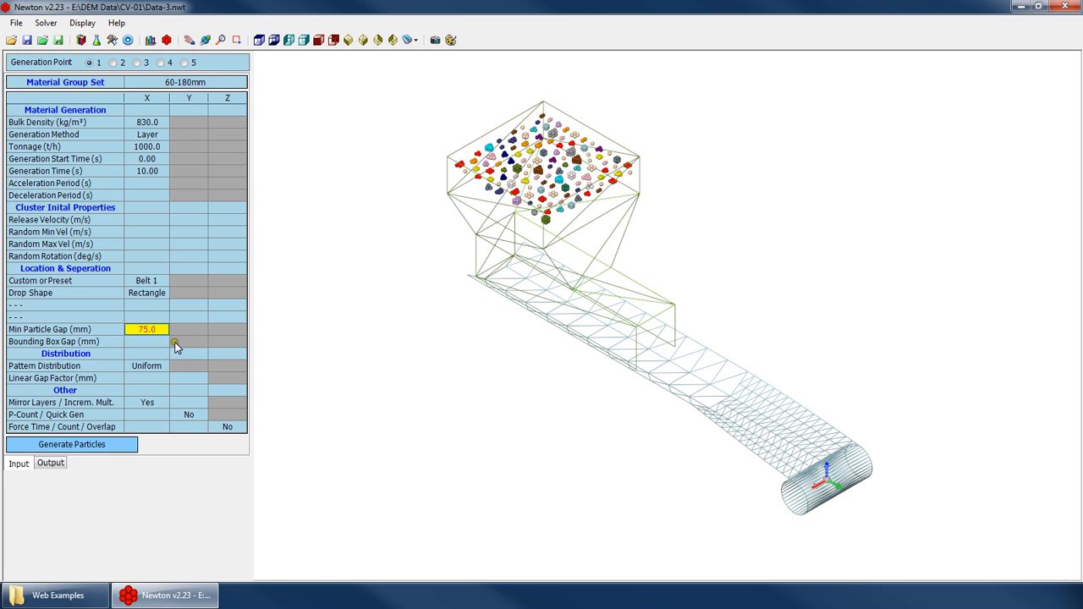
type("150")
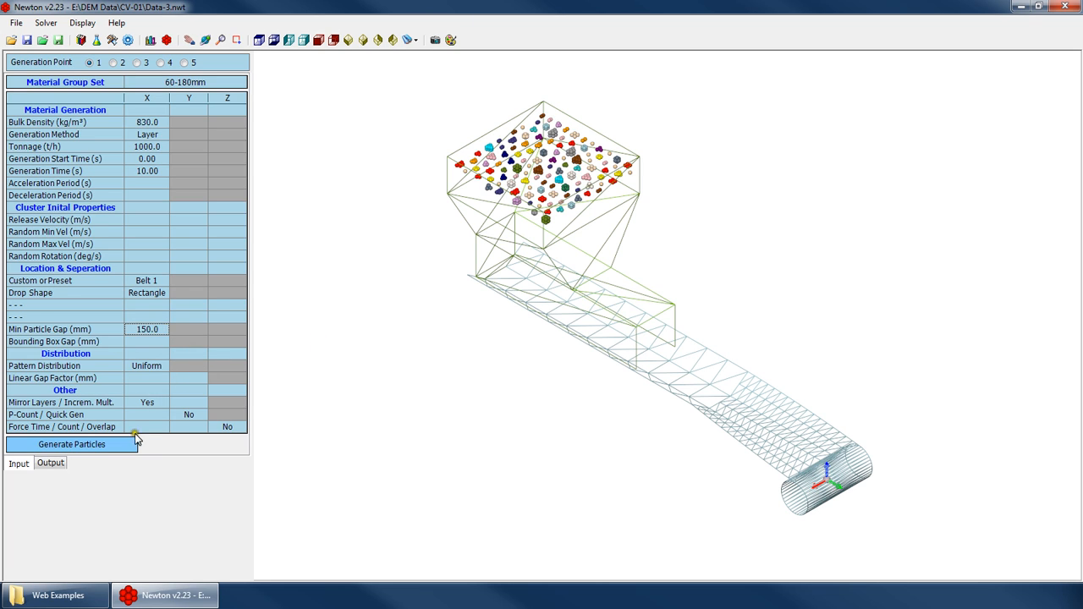
left_click(133, 439)
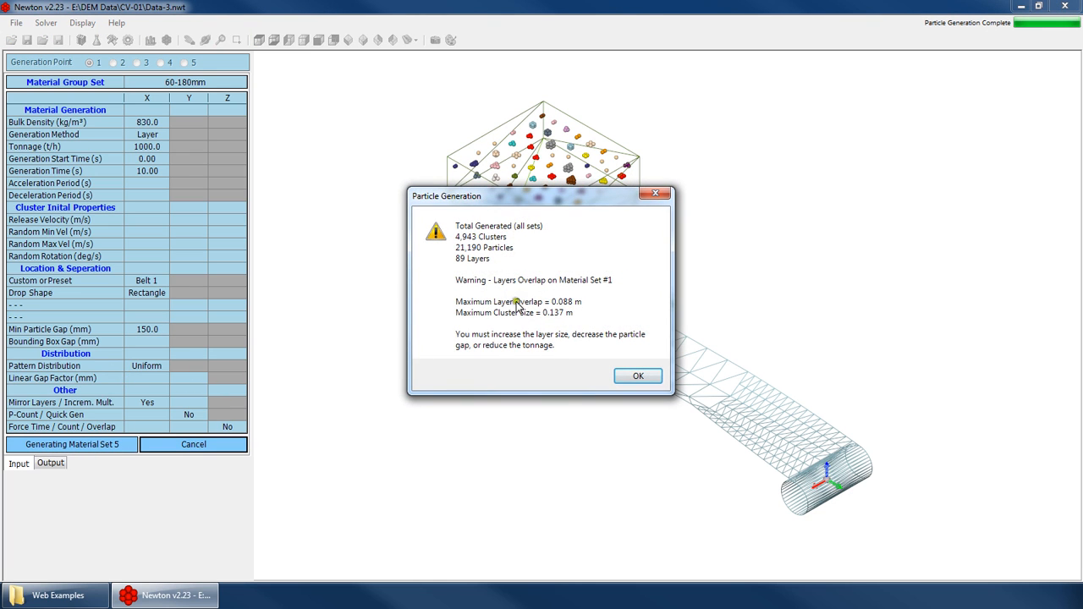
left_click(635, 377)
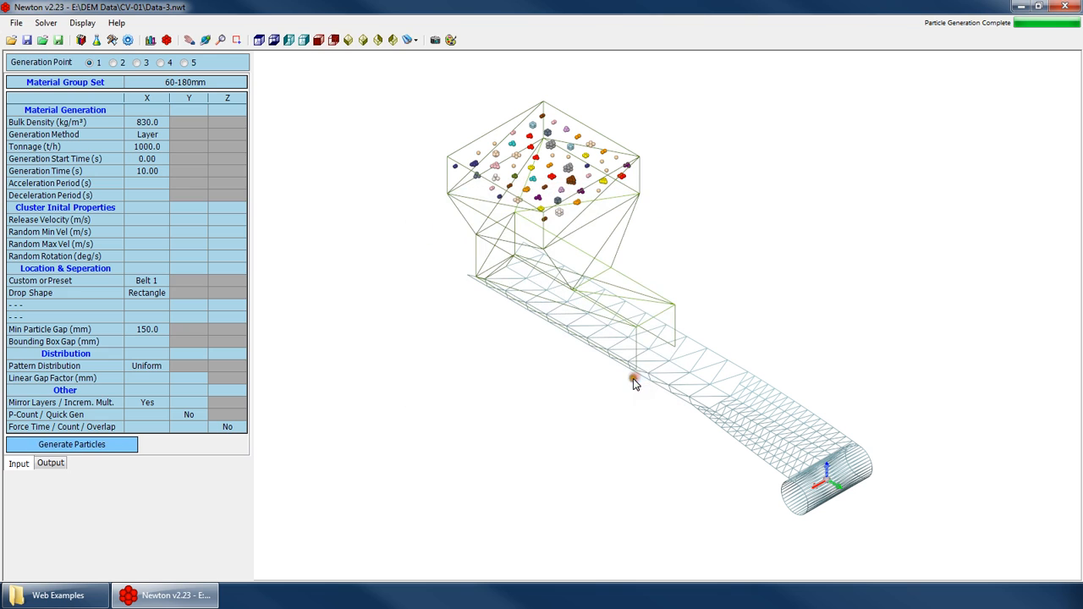
left_click(147, 123)
left_click(141, 147)
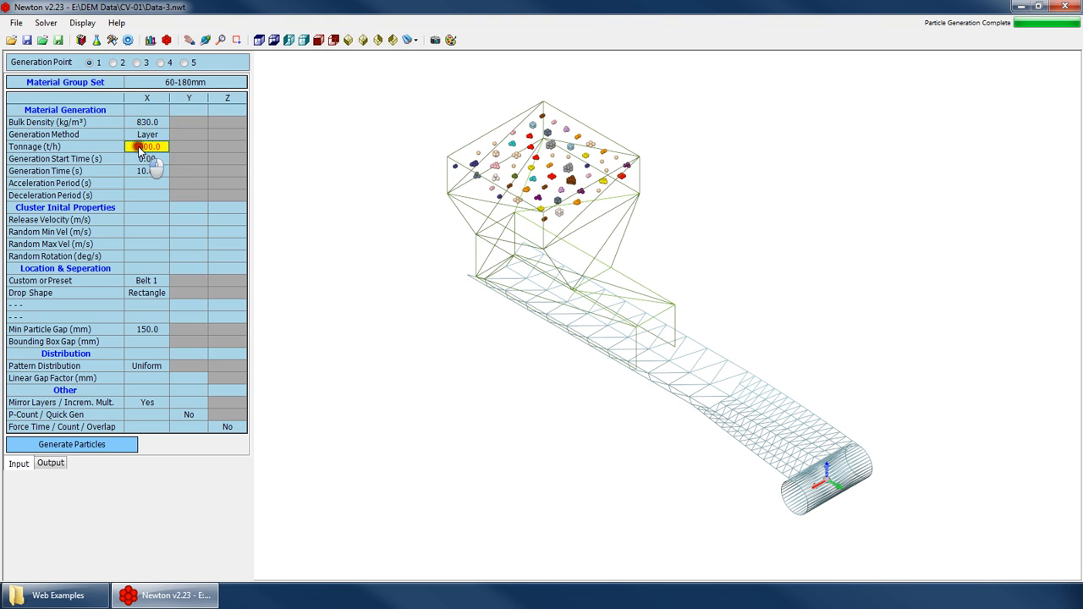
left_click(147, 124)
left_click(146, 144)
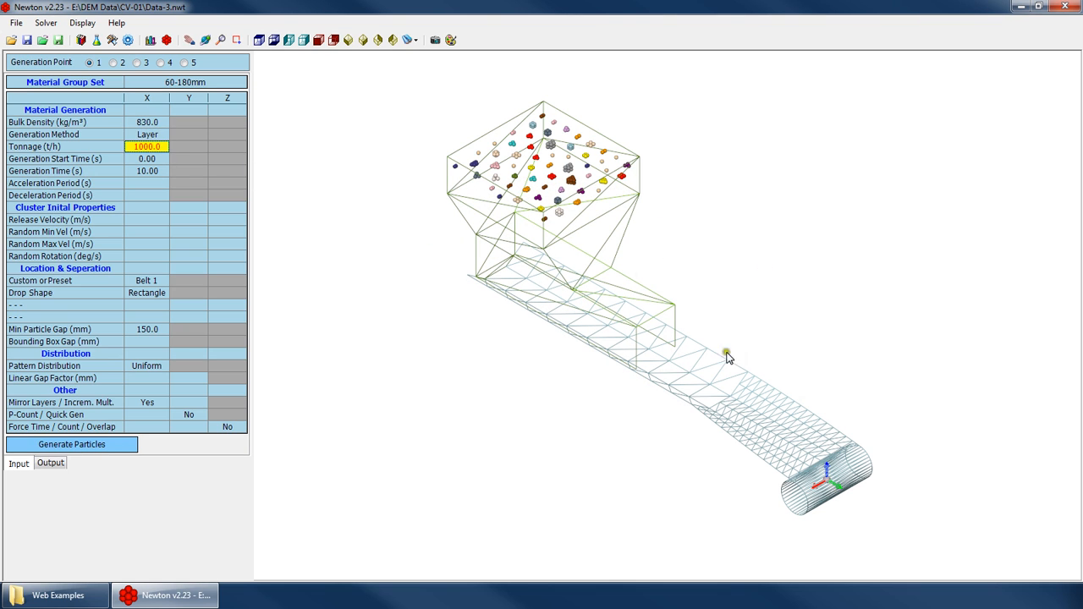
left_click(147, 331)
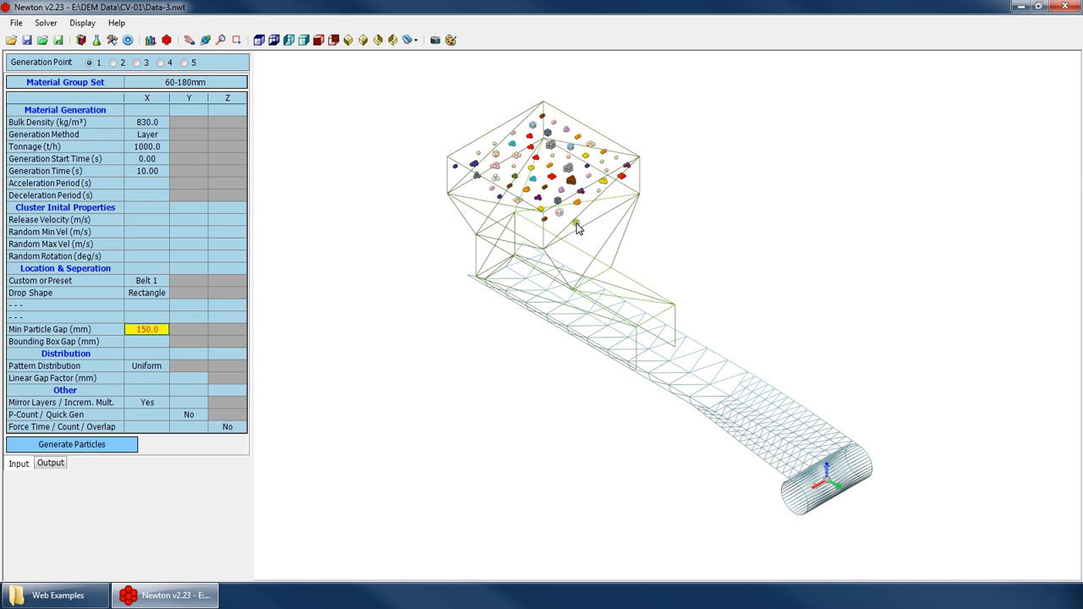
Enlarge Belt #1's dropbox by trying lengths of 1.8 m and 2.4 m and settling on 3 m.
left_click(111, 40)
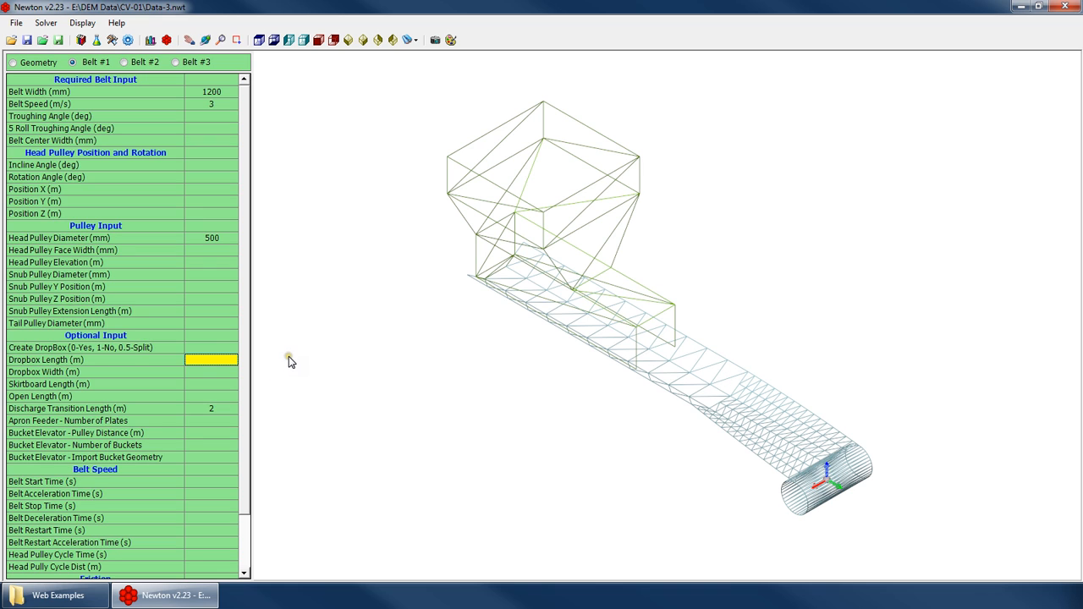
type("1.8")
left_click(224, 362)
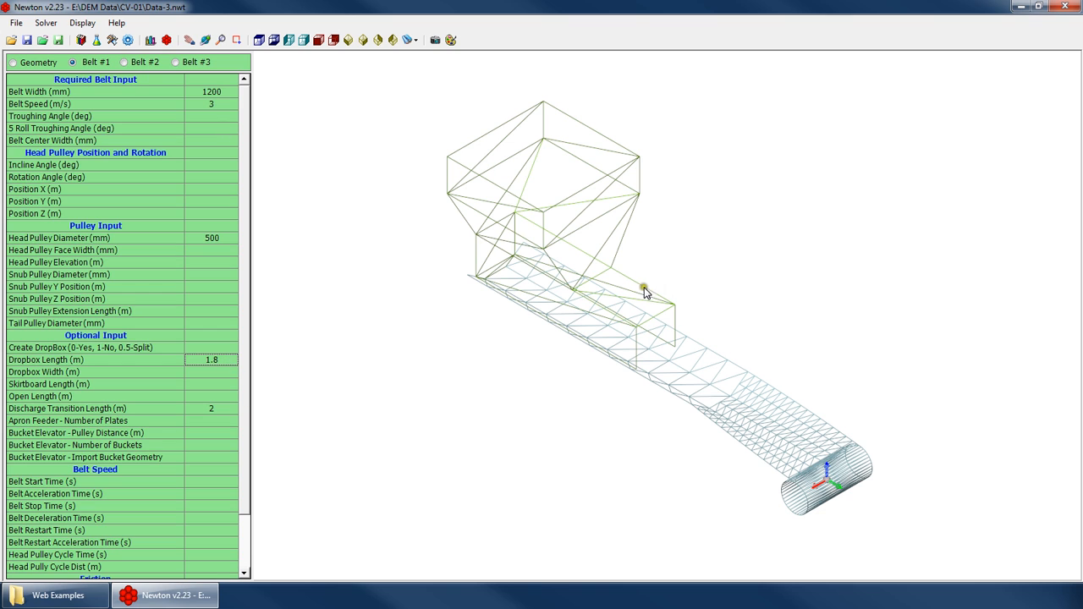
left_click(286, 373)
type("2.4")
key("Return")
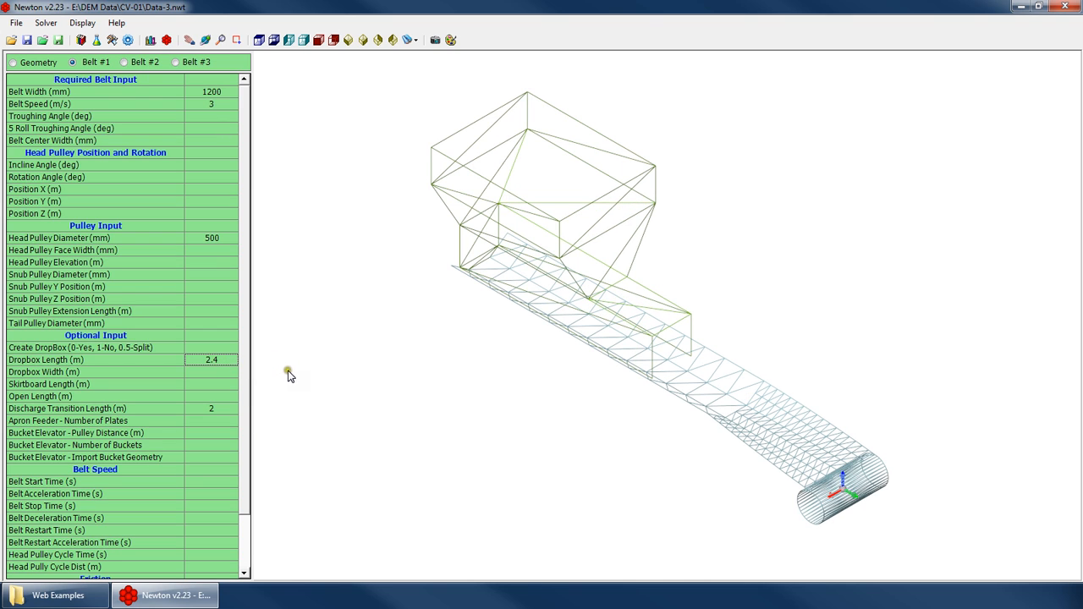
type("3")
key("Return")
scroll(441, 288, "down", 2)
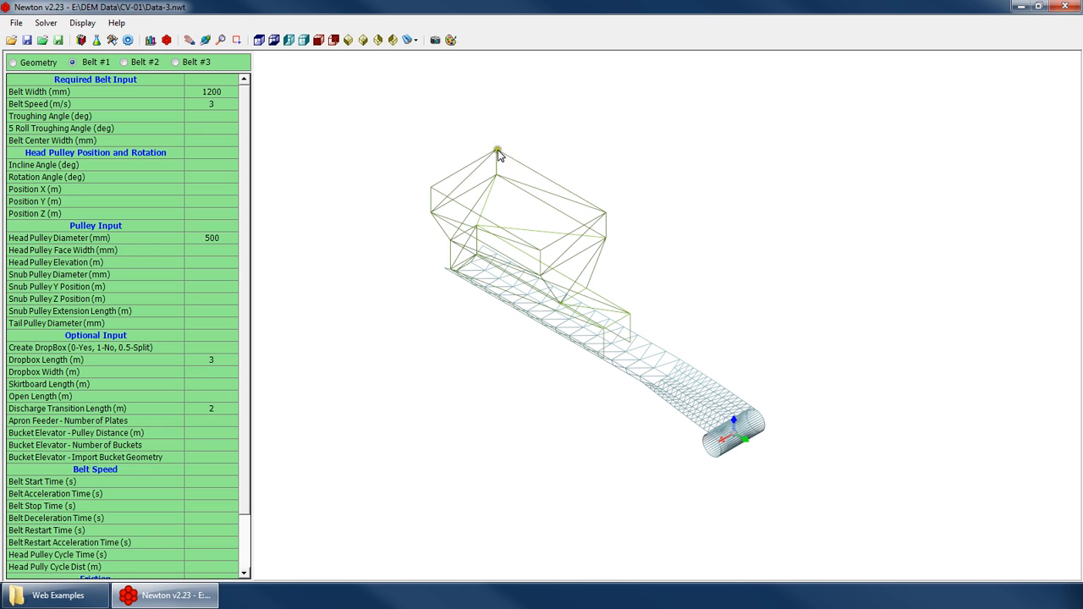
Return to the particle generation settings and regenerate the particles for the 3 m dropbox.
left_click(129, 41)
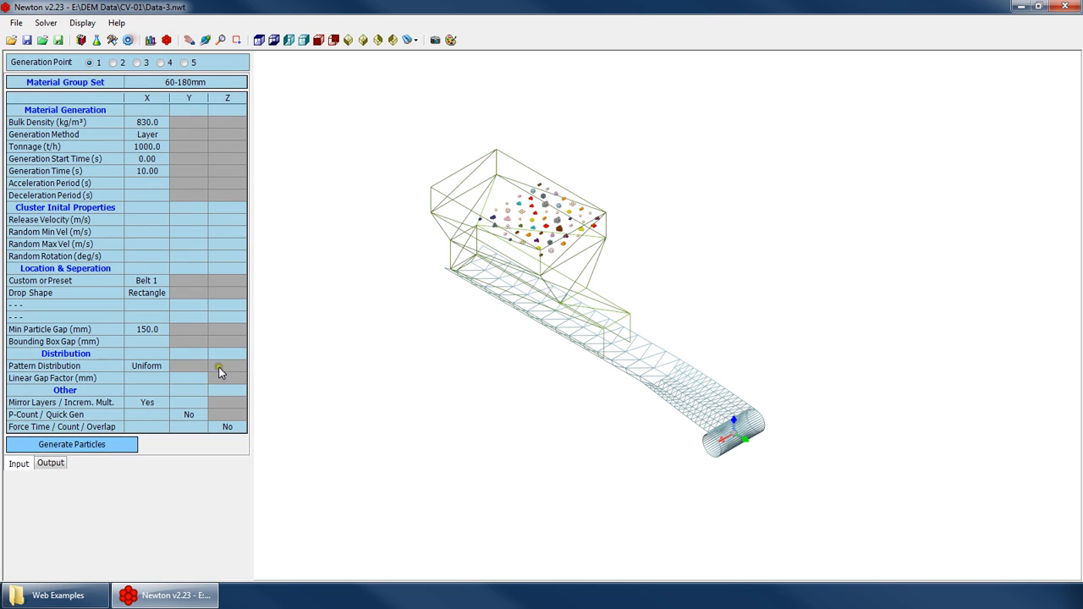
left_click(87, 445)
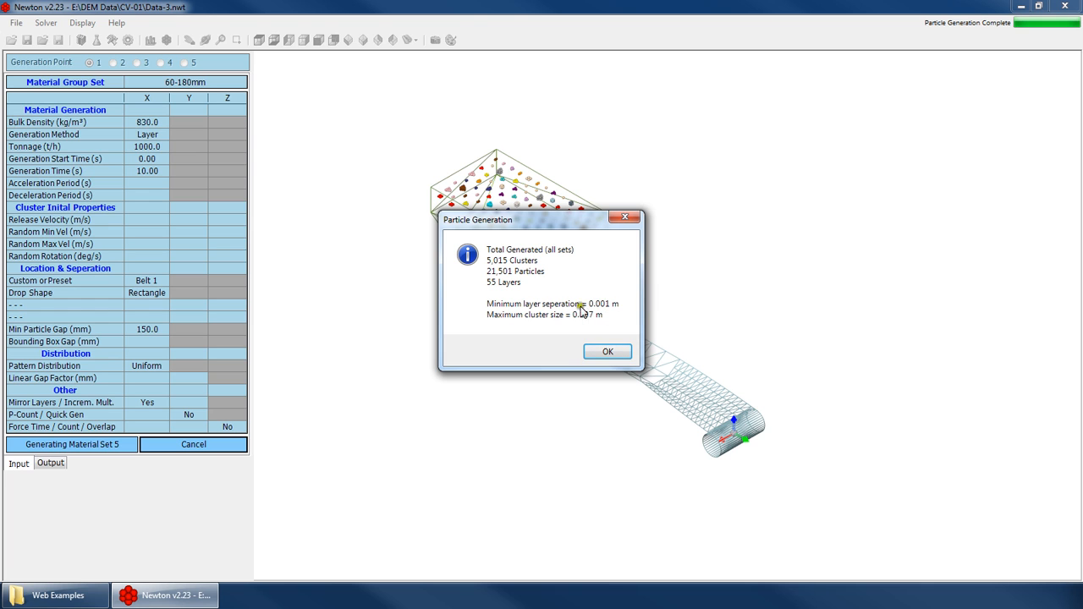
left_click(604, 351)
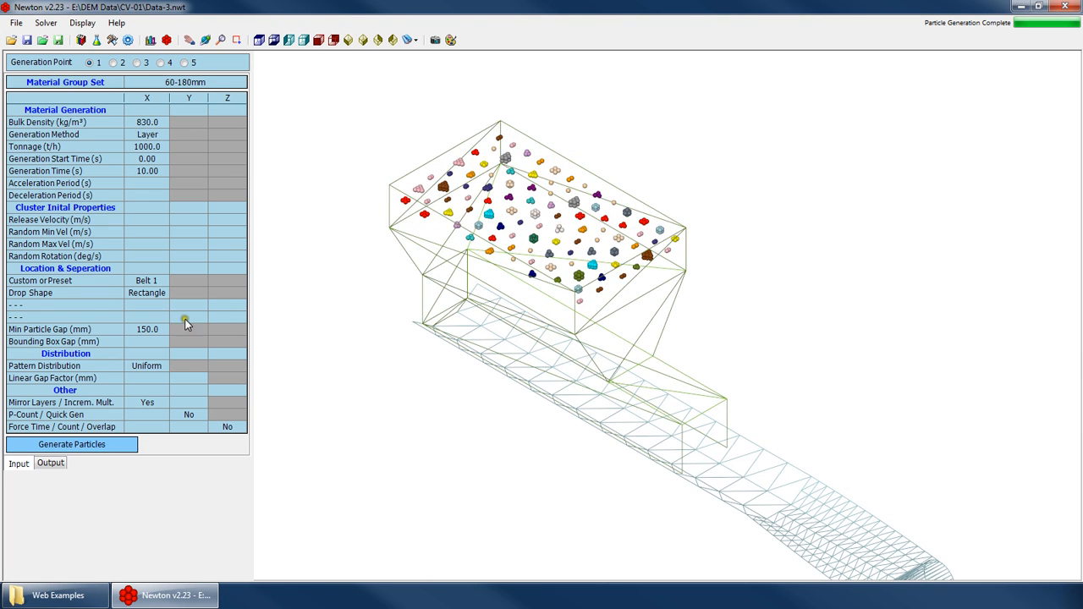
Examine the particle spacing within the generated layer in isometric and plan views.
left_click(139, 338)
left_click(144, 330)
scroll(496, 224, "down", 1)
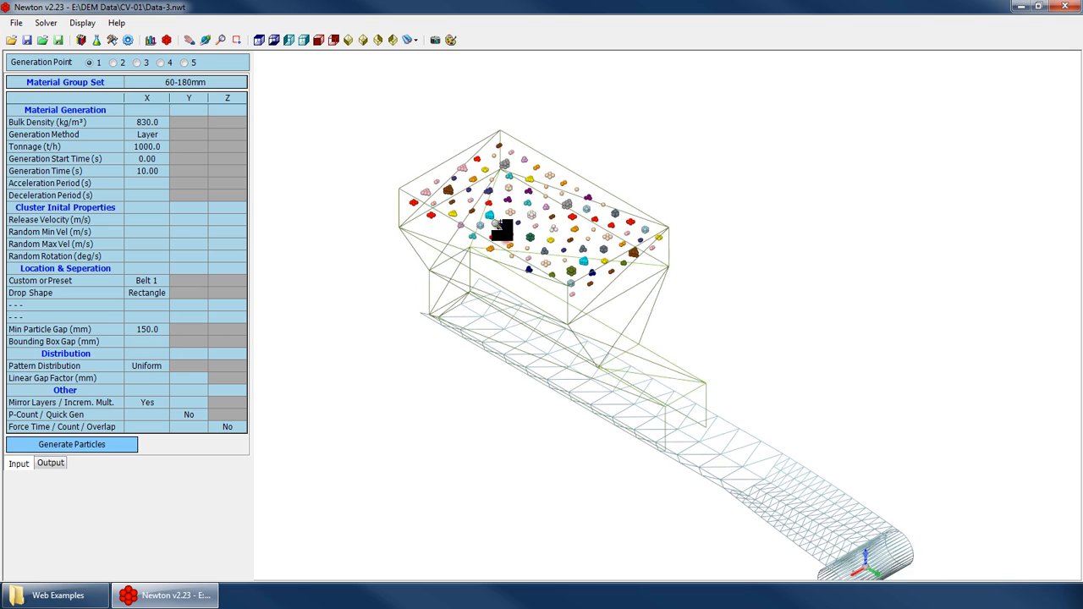
scroll(502, 228, "down", 1)
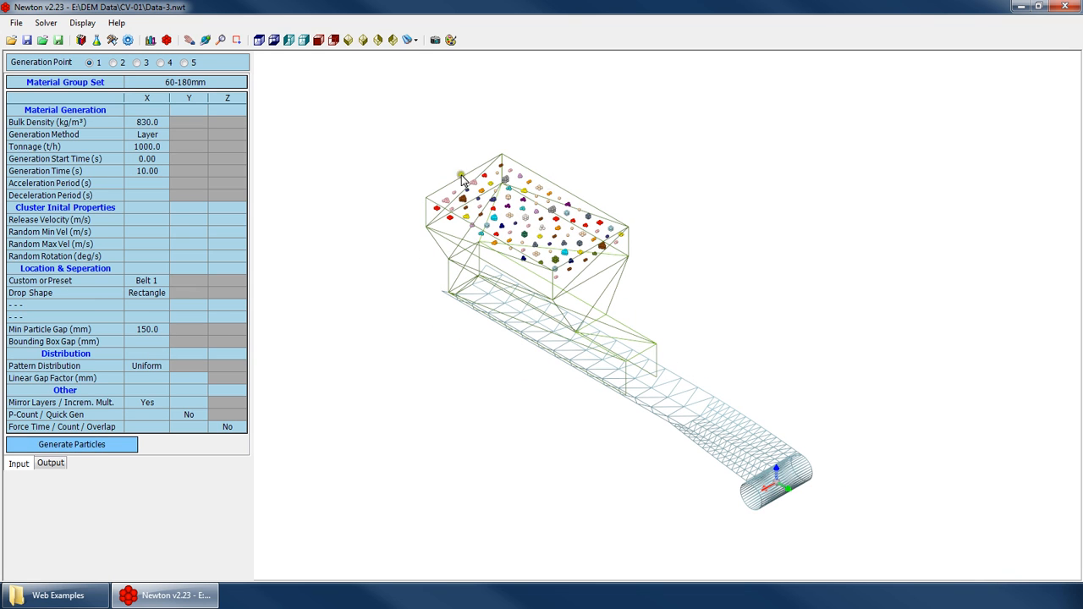
left_click(143, 326)
left_click(498, 209)
scroll(581, 188, "up", 2)
left_click(273, 40)
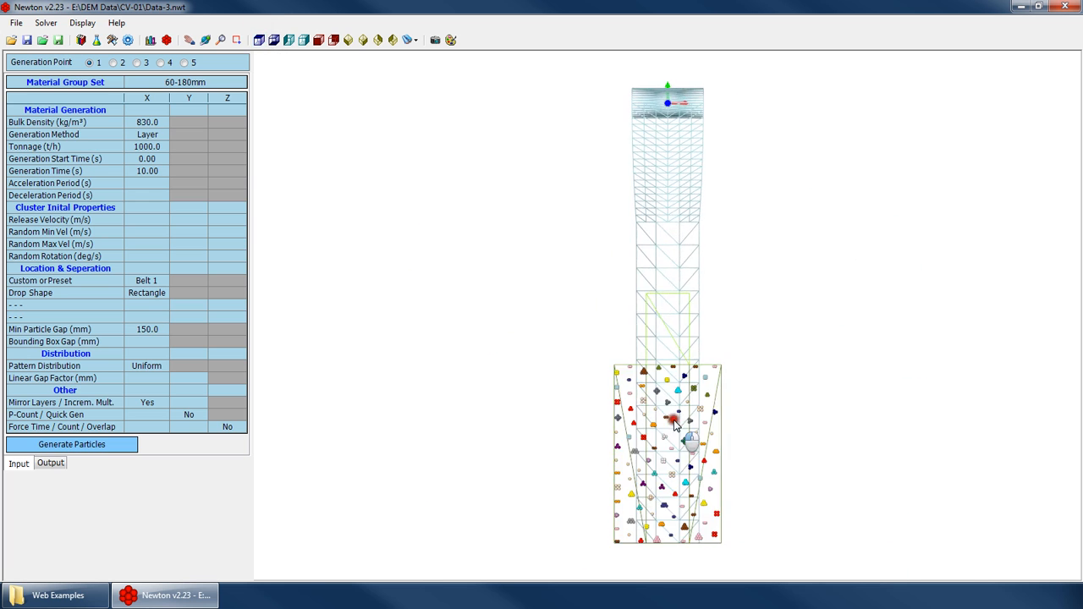
scroll(695, 462, "up", 3)
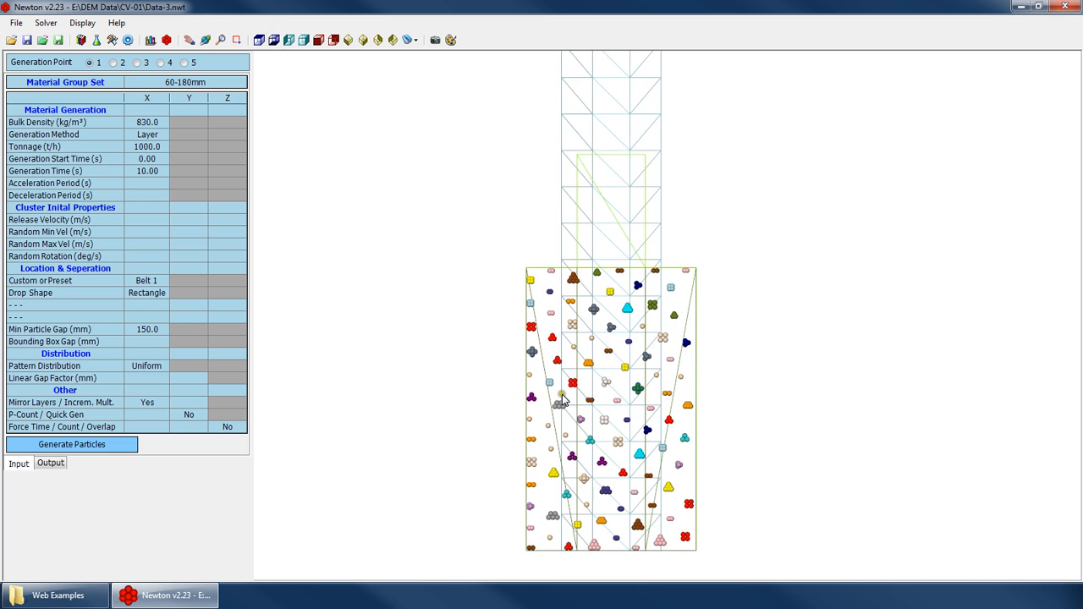
Clear the minimum particle gap and regenerate the particles.
left_click(143, 328)
left_click(104, 445)
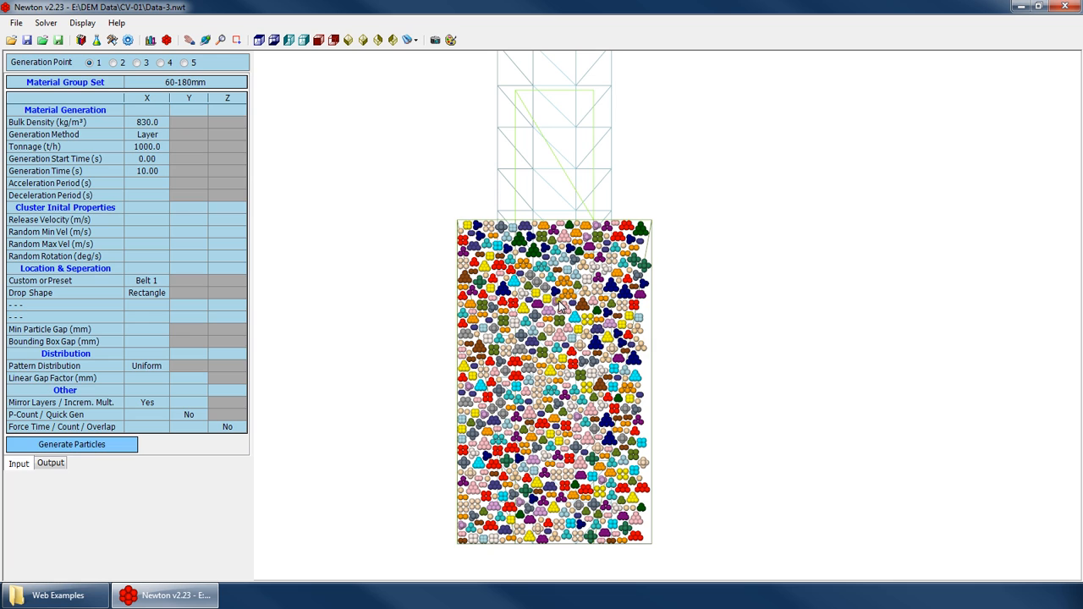
scroll(501, 320, "down", 3)
scroll(536, 343, "up", 3)
Set the minimum particle gap to 5 mm and regenerate the particles.
right_click(536, 343)
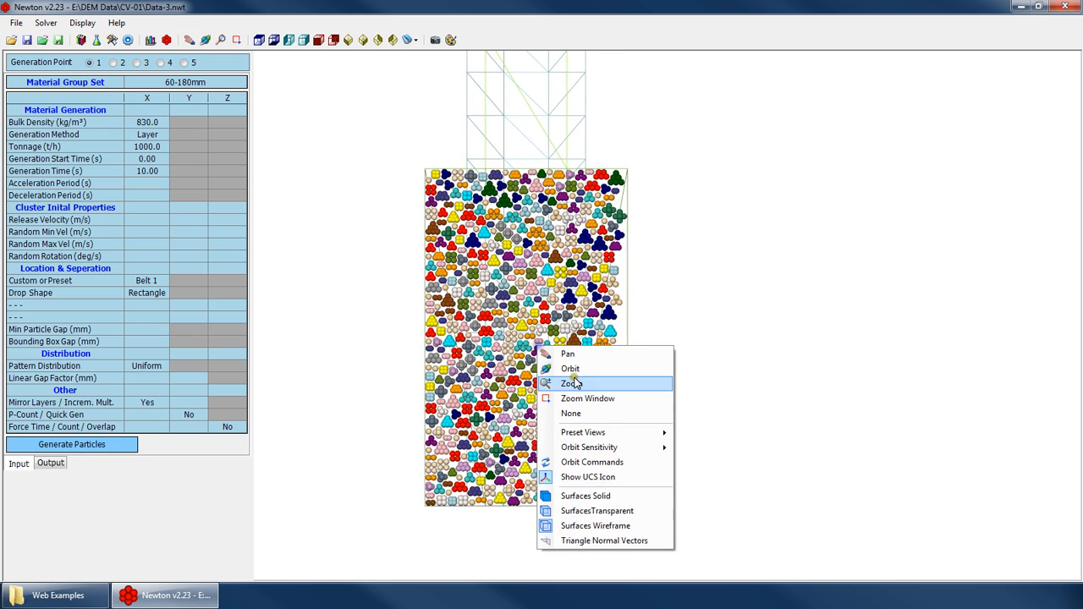
left_click(571, 368)
scroll(596, 428, "down", 3)
left_click_drag(598, 434, 550, 203)
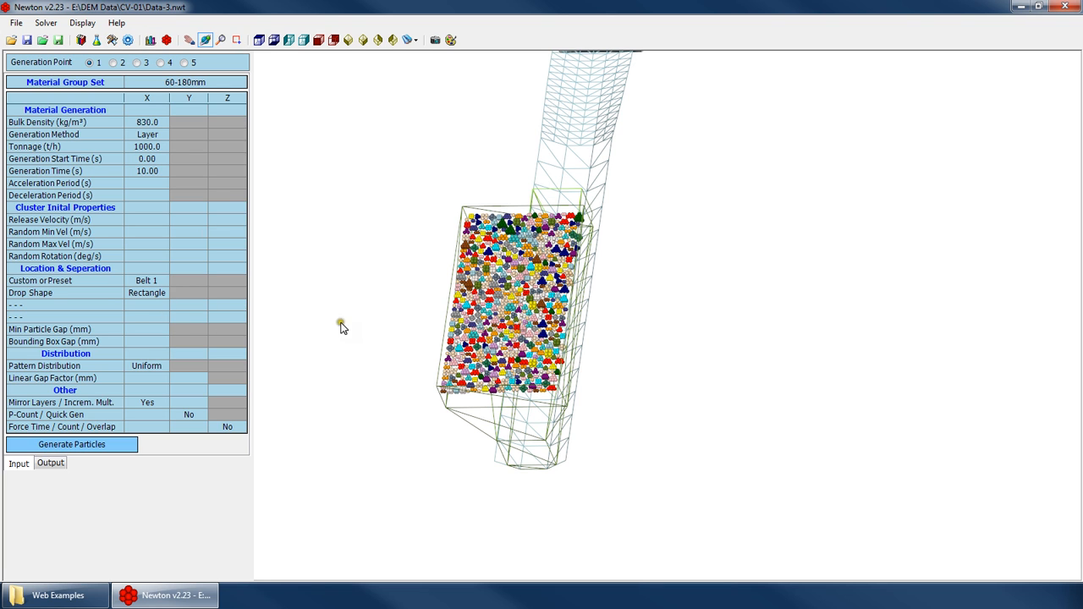
left_click(136, 441)
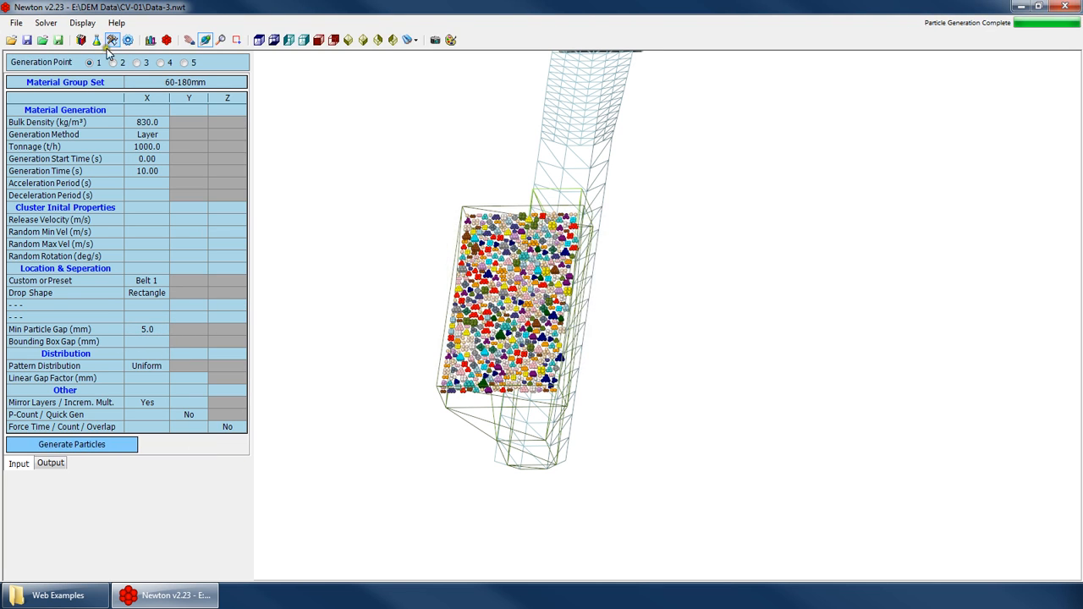
Set Belt #1's dropbox length to 1 m and check the shortened box from an orbited view.
left_click(112, 41)
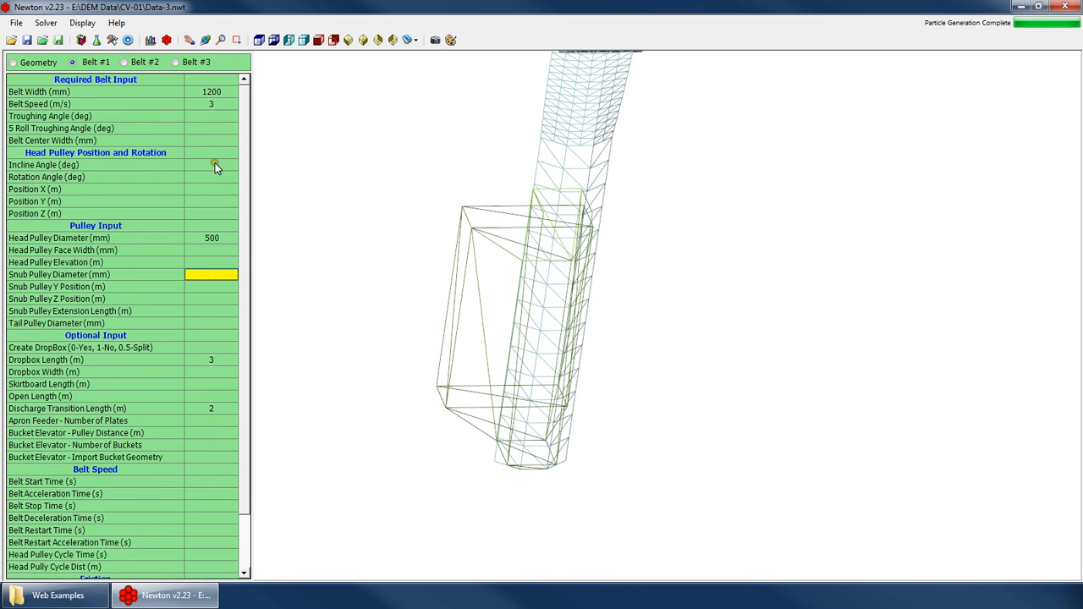
left_click(198, 324)
left_click(211, 360)
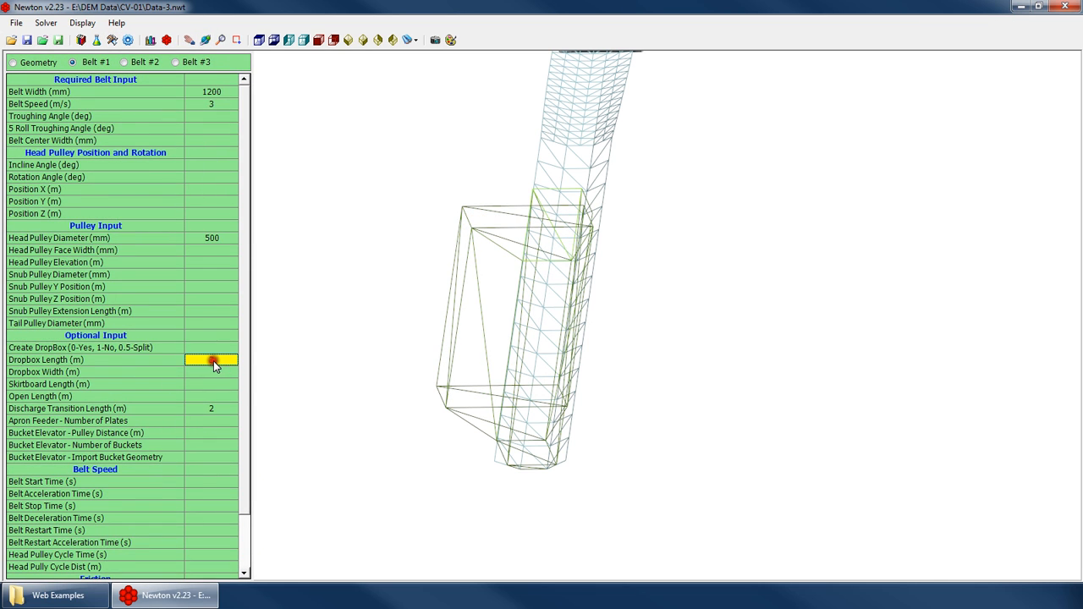
type("1")
key("Return")
left_click(628, 303)
right_click(561, 303)
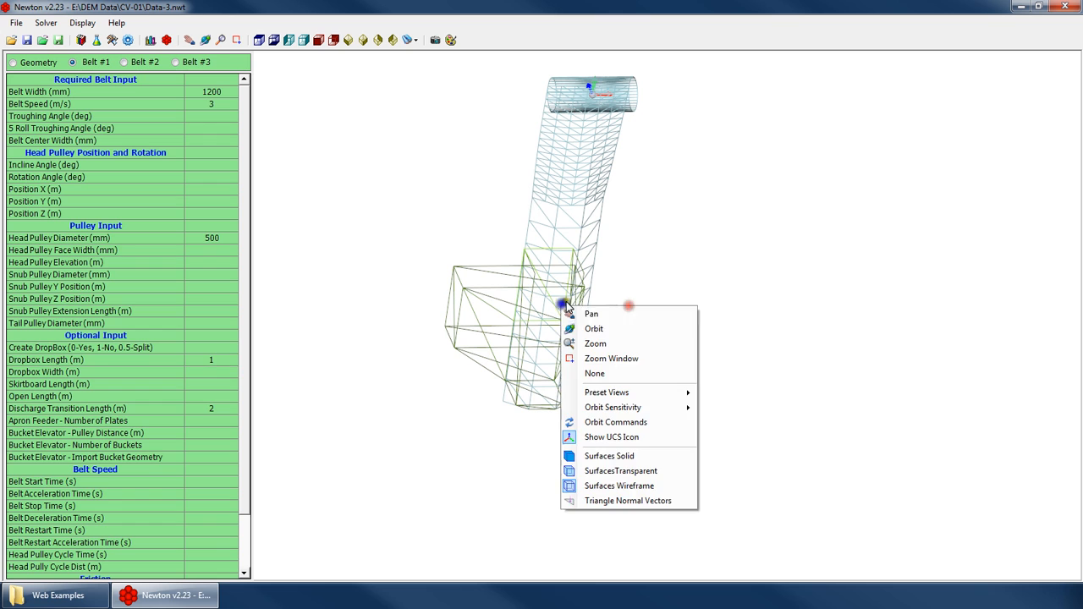
left_click(589, 331)
left_click_drag(589, 332, 546, 353)
Regenerate the particles for the shortened dropbox and inspect the layer from the side.
left_click(116, 39)
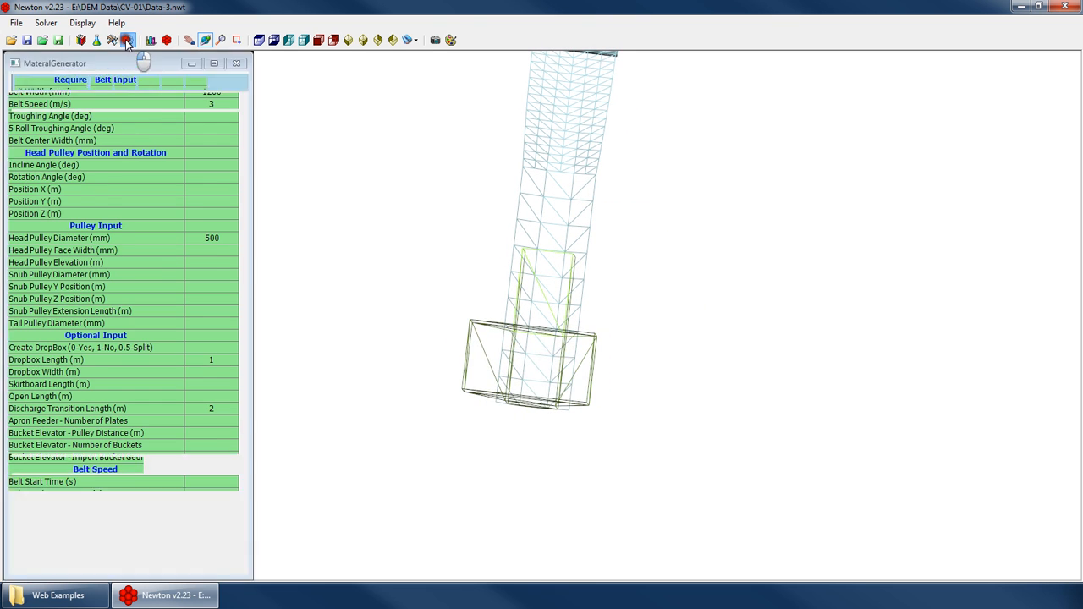
left_click(119, 440)
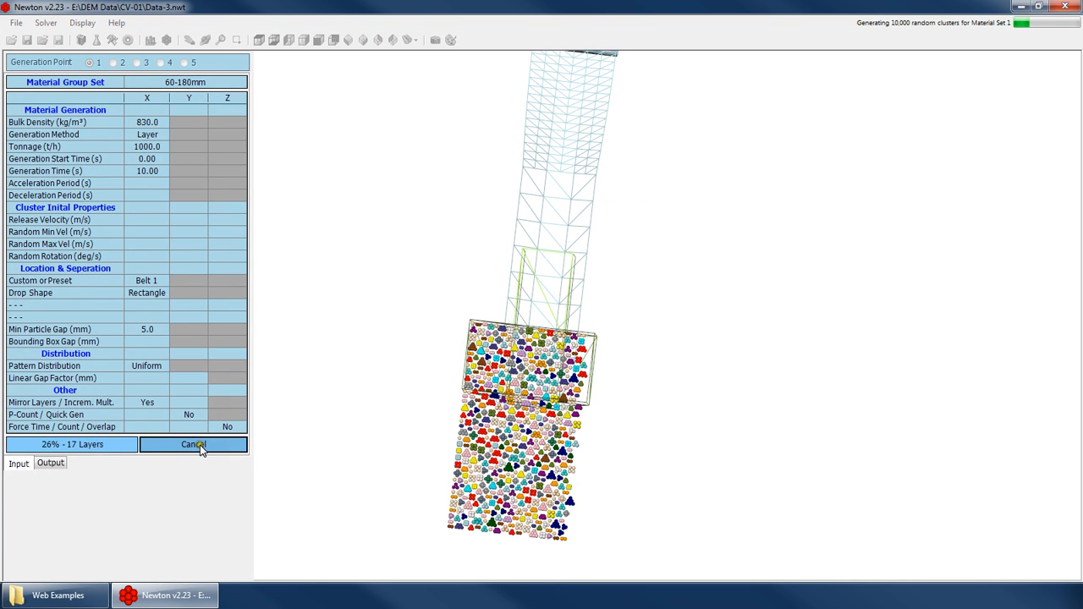
key("Return")
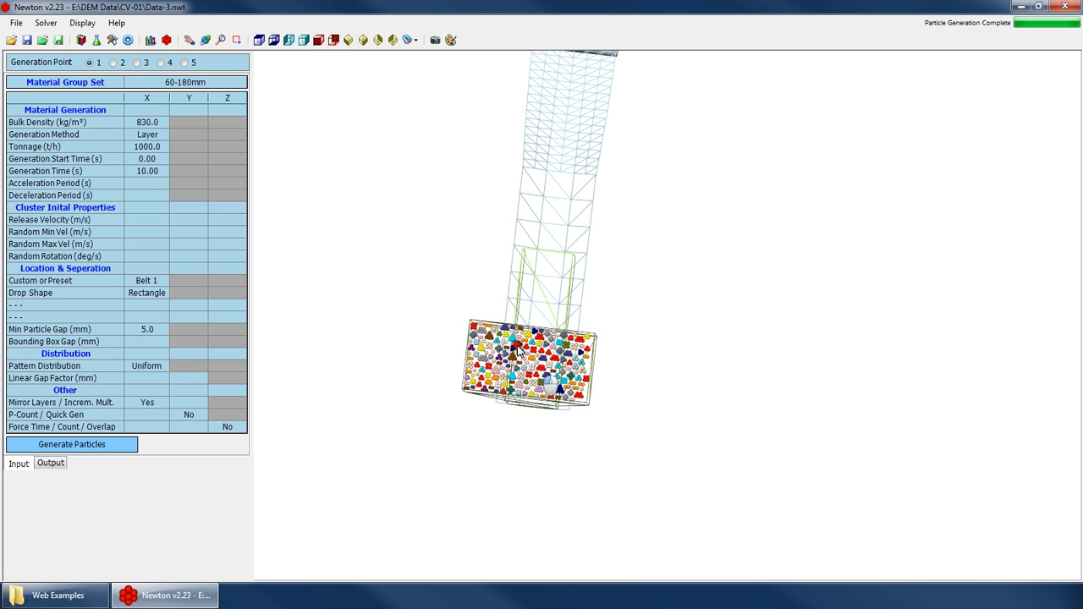
left_click_drag(479, 334, 443, 300)
right_click(545, 345)
left_click(592, 366)
scroll(442, 300, "up", 5)
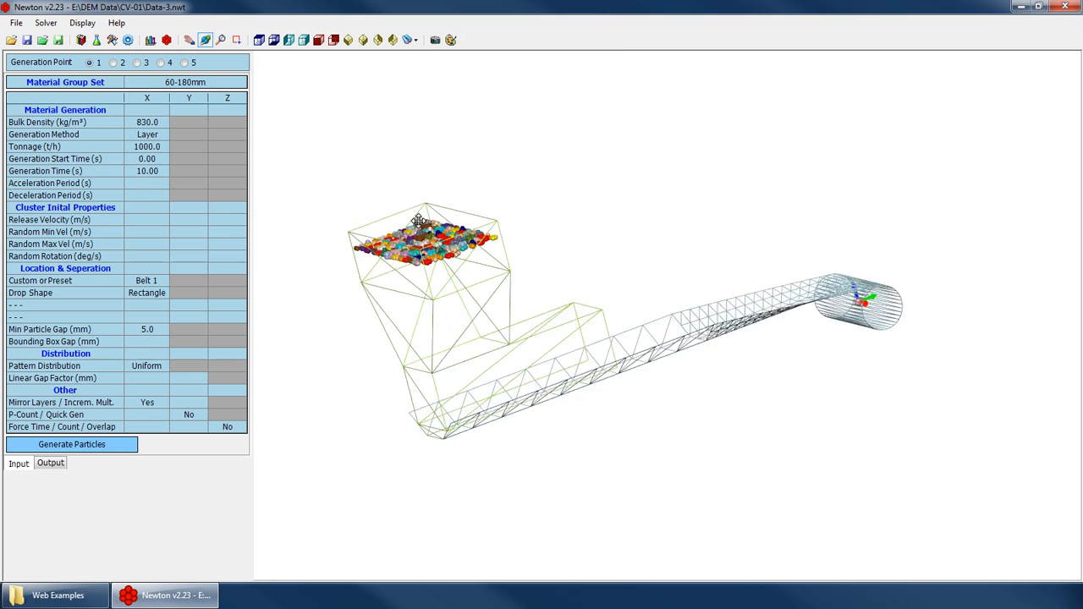
Generate the particles once more for the 1 m dropbox and view the layer from a higher angle.
left_click(123, 445)
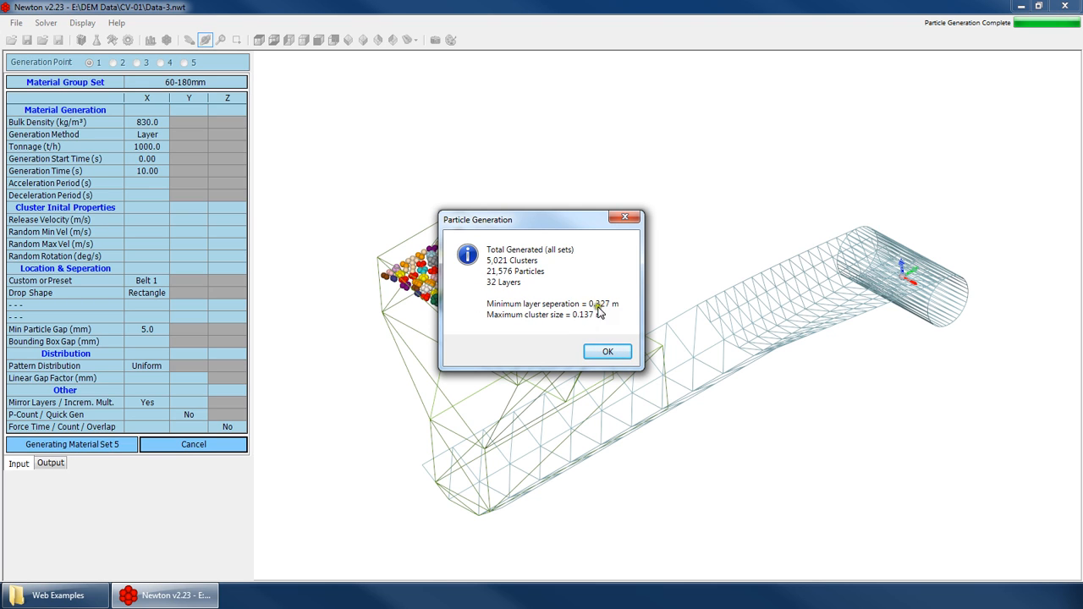
left_click(608, 352)
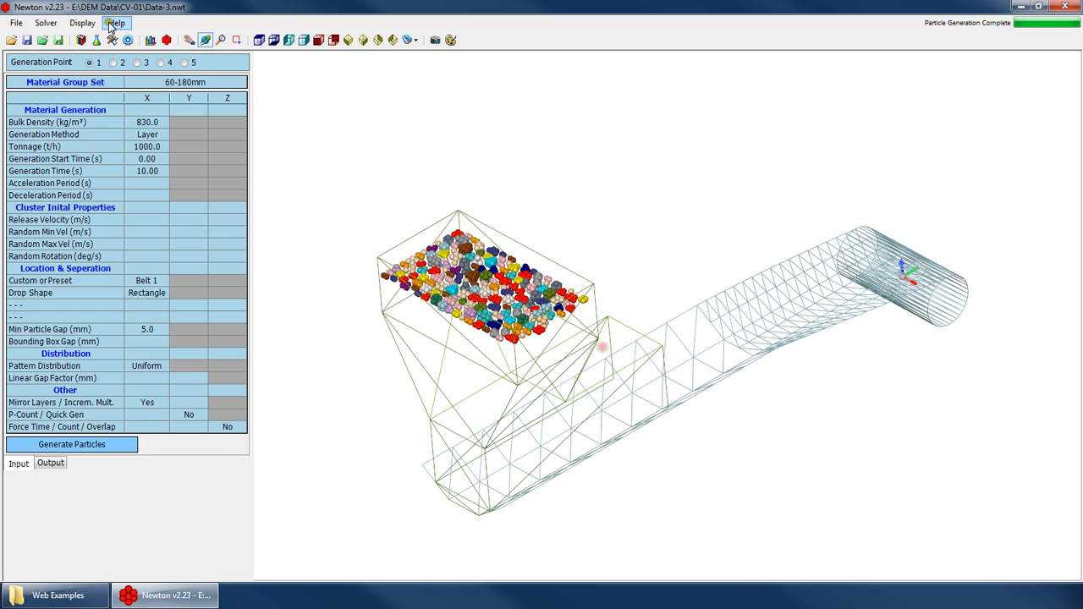
left_click(147, 329)
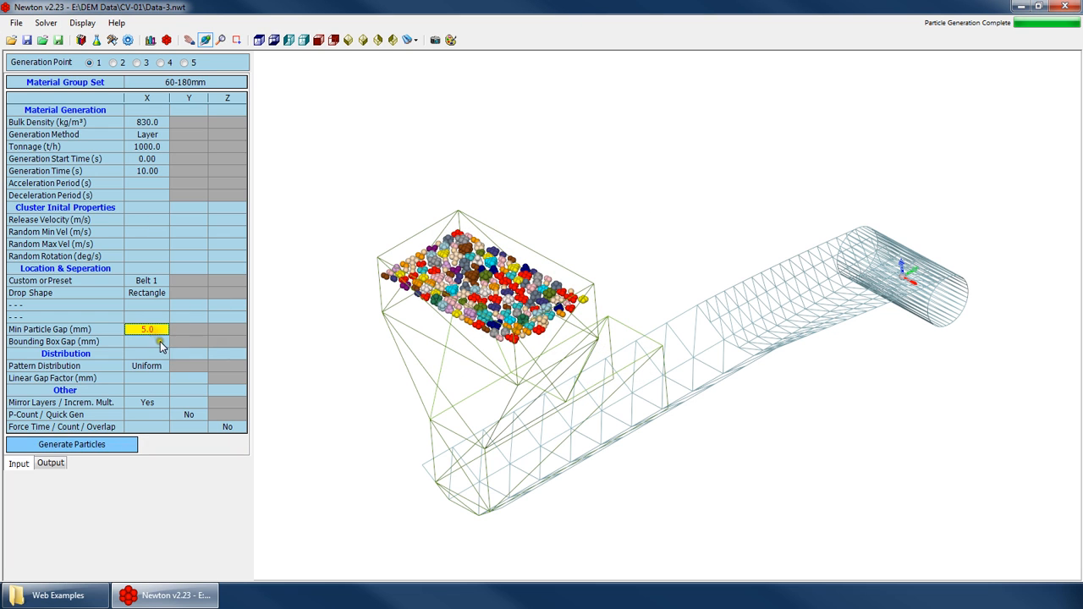
left_click(157, 342)
right_click(513, 168)
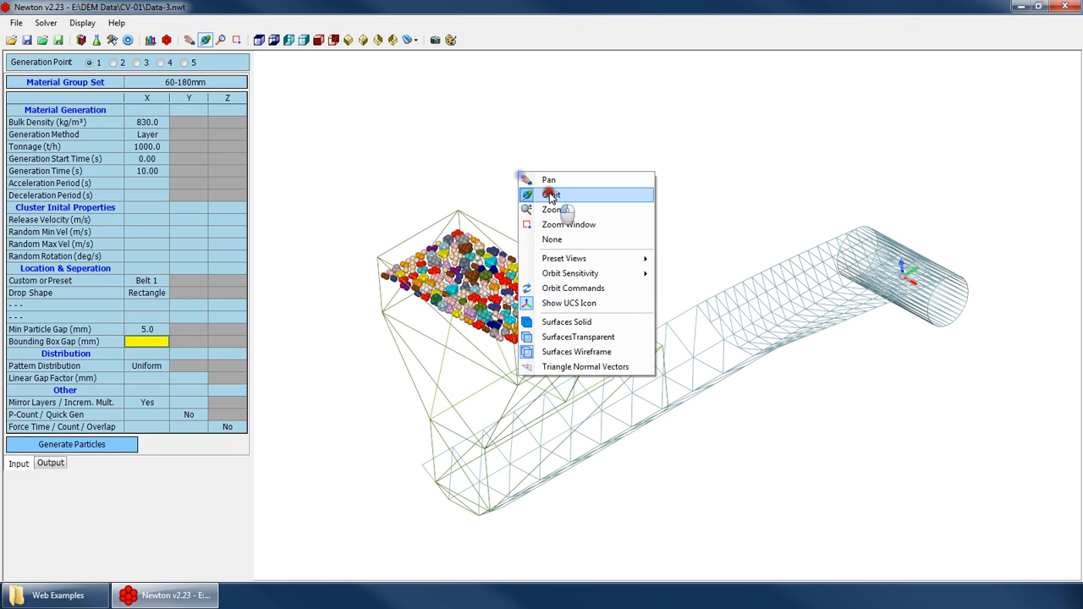
left_click(549, 193)
left_click_drag(549, 195, 557, 355)
Clear Belt #1's dropbox length so the default length applies.
left_click(95, 43)
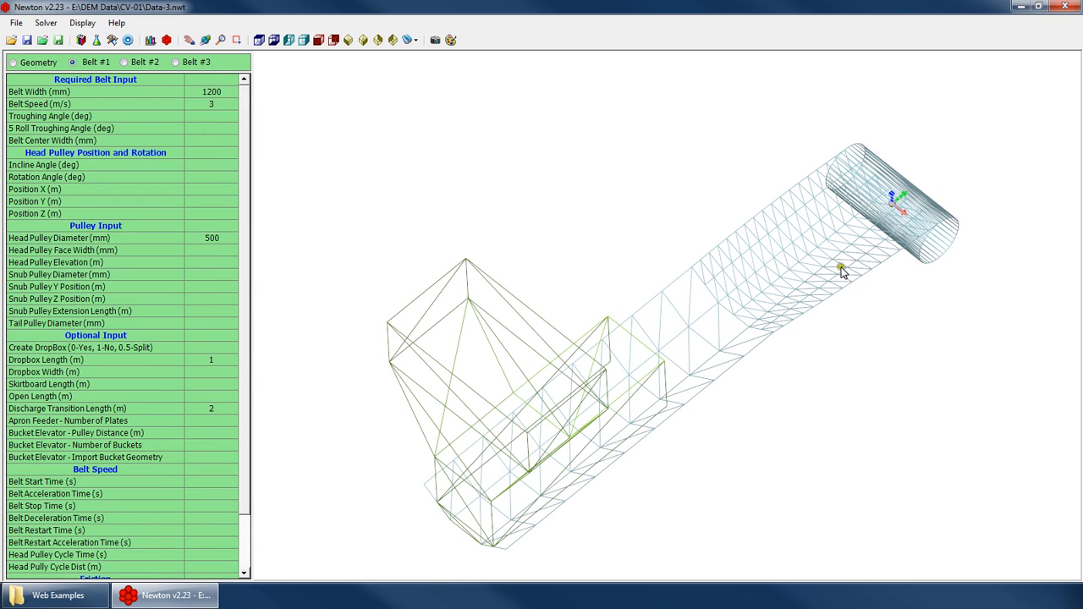
left_click(204, 297)
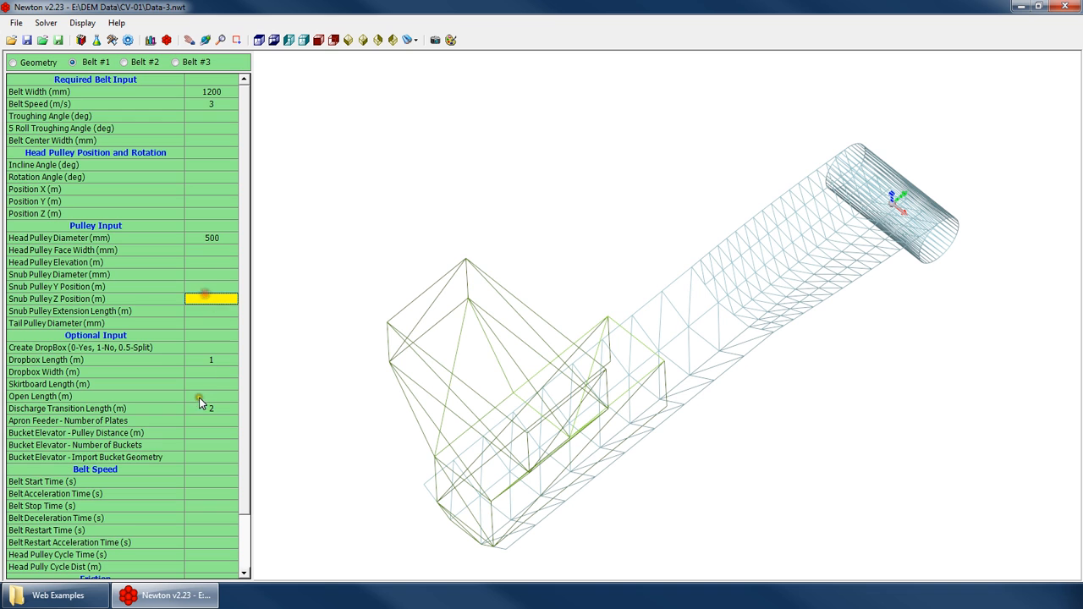
left_click(216, 371)
left_click(215, 360)
key("Delete")
left_click(455, 330)
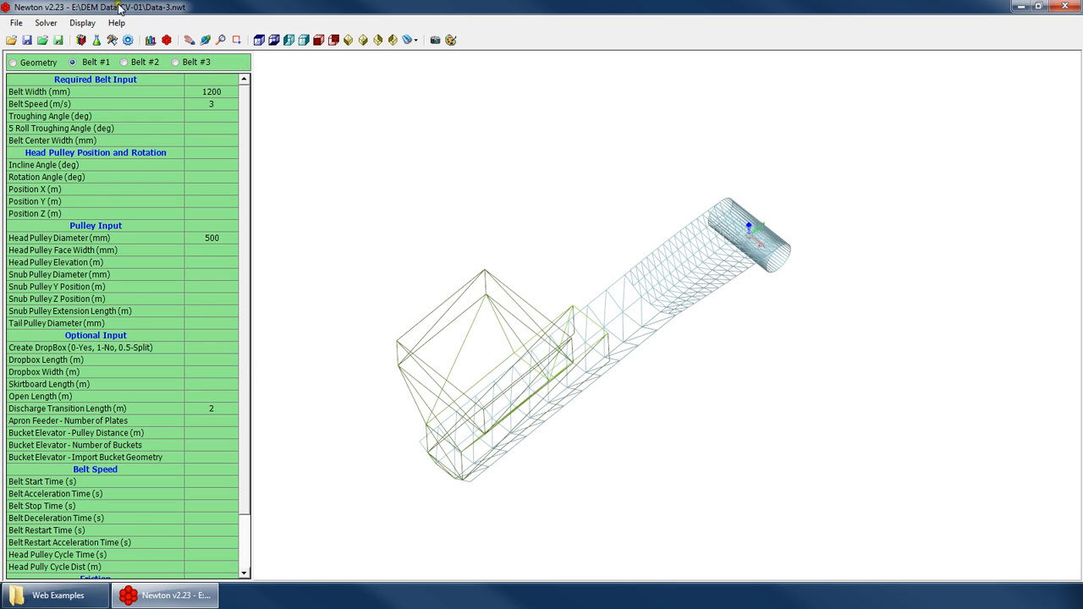
Return to the particle generation settings and regenerate the particles for the default-length dropbox.
left_click(127, 40)
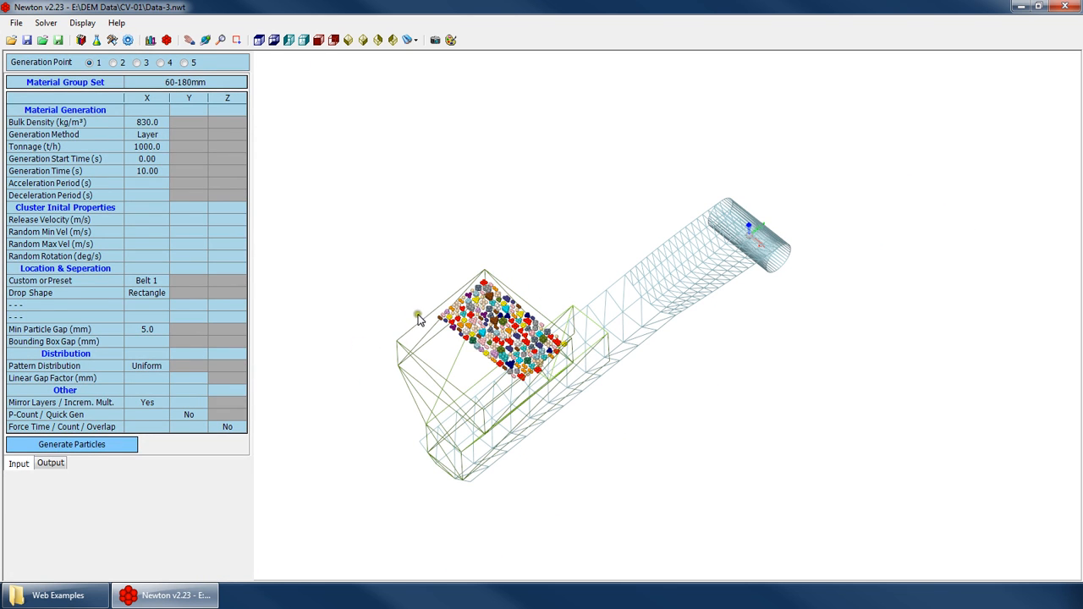
left_click(107, 447)
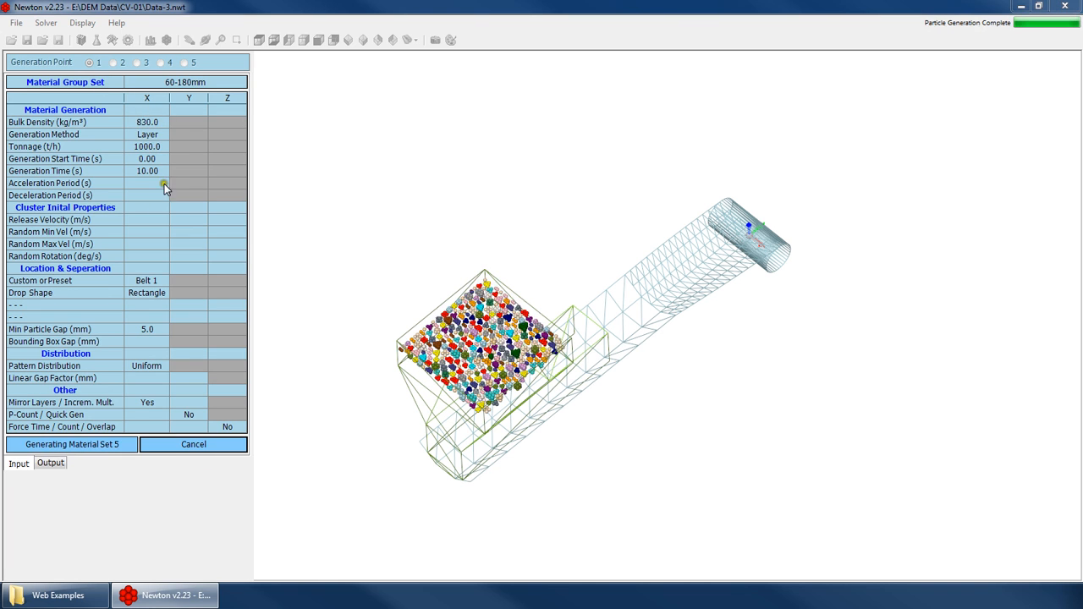
key("Return")
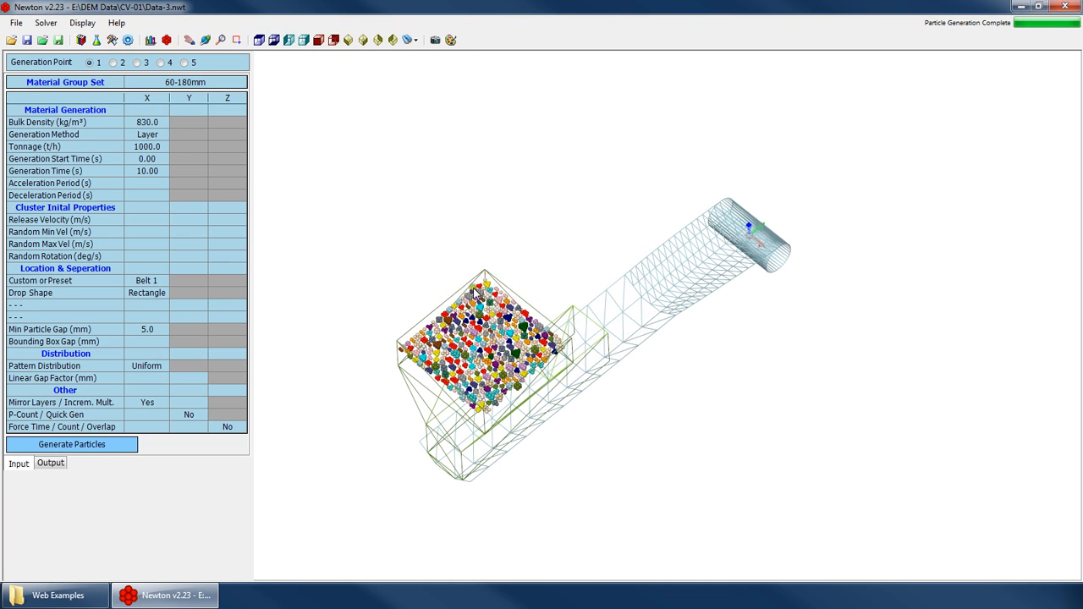
Examine how the particle layer fills the dropbox from several orbited angles.
right_click(551, 360)
left_click(592, 356)
left_click_drag(542, 420, 444, 364)
left_click(140, 331)
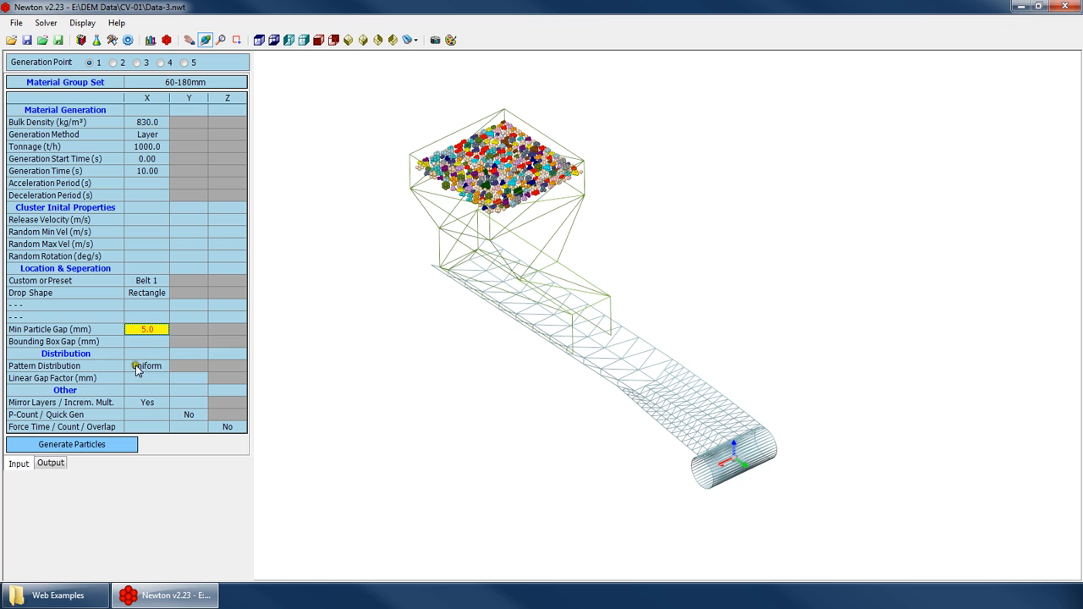
left_click_drag(481, 205, 510, 273)
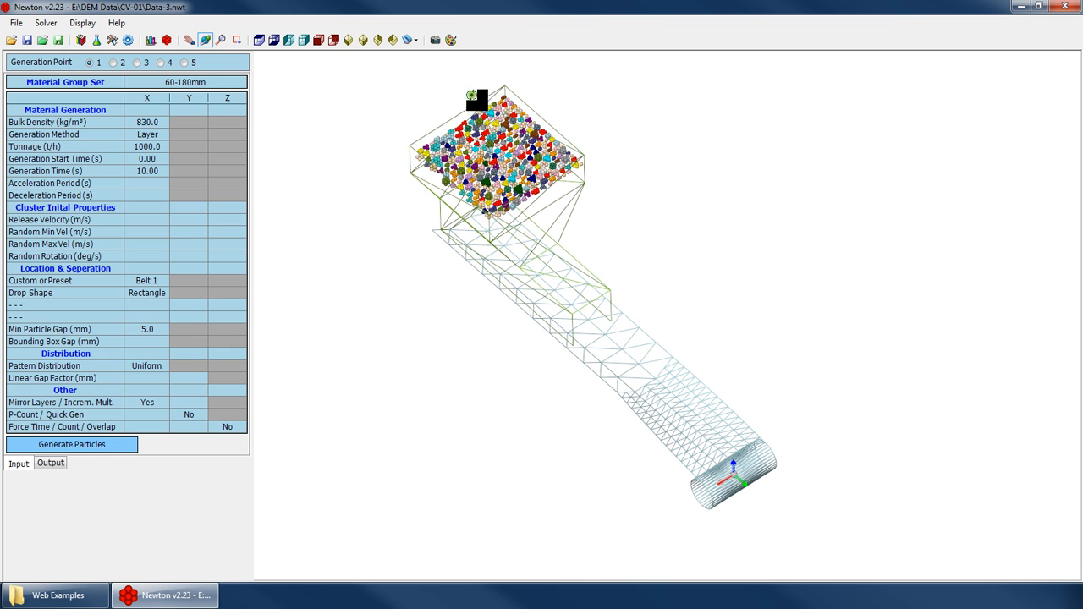
left_click_drag(574, 167, 527, 233)
scroll(568, 331, "down", 3)
scroll(587, 296, "up", 3)
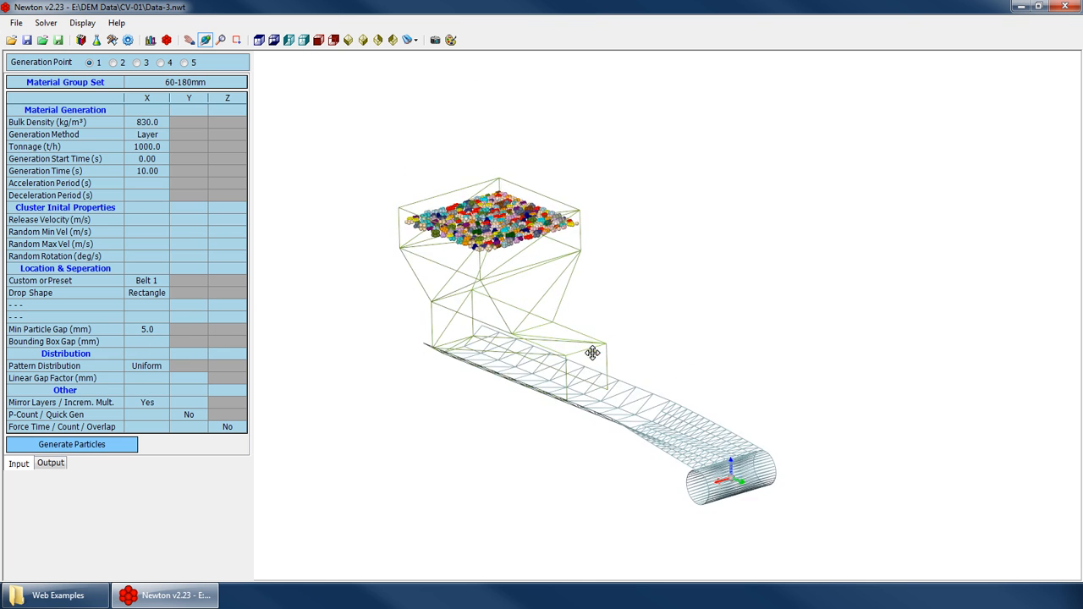
left_click_drag(593, 353, 567, 353)
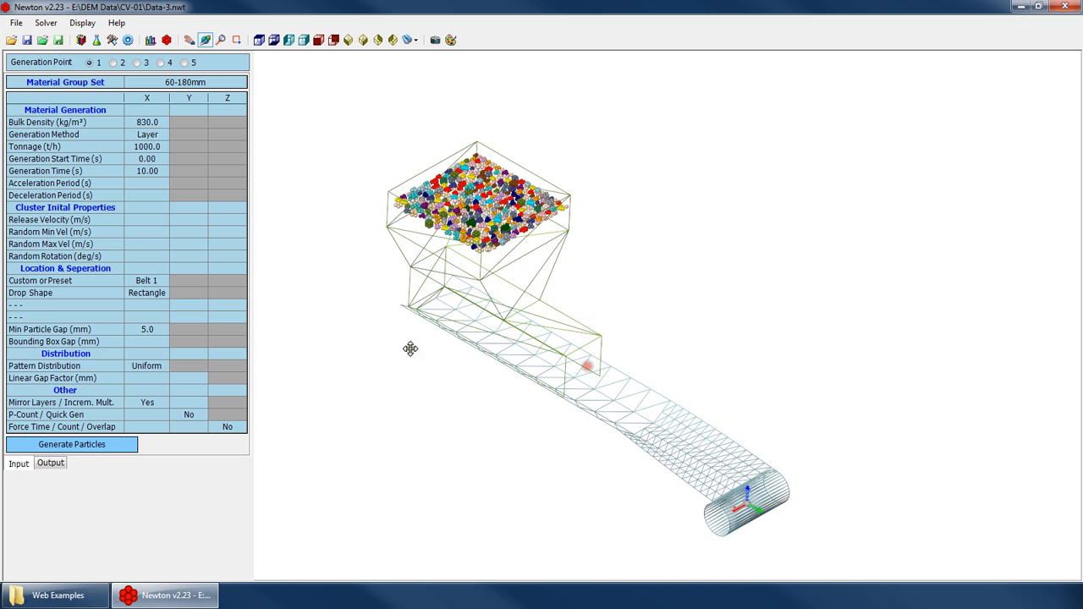
Set the bounding box gap to 100 mm and regenerate the particles.
left_click(144, 342)
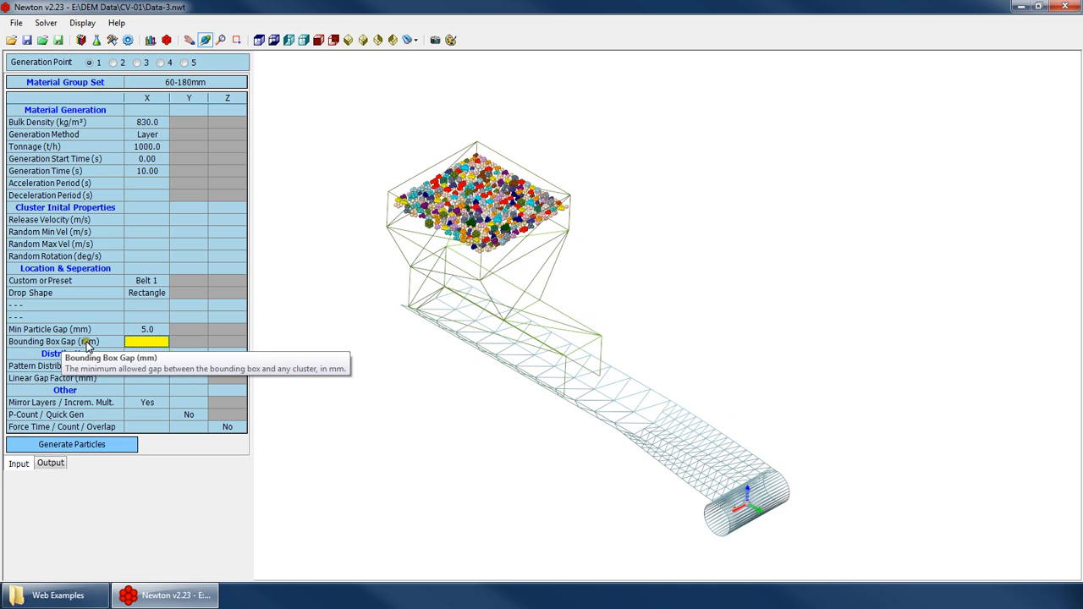
left_click(259, 39)
scroll(759, 551, "up", 3)
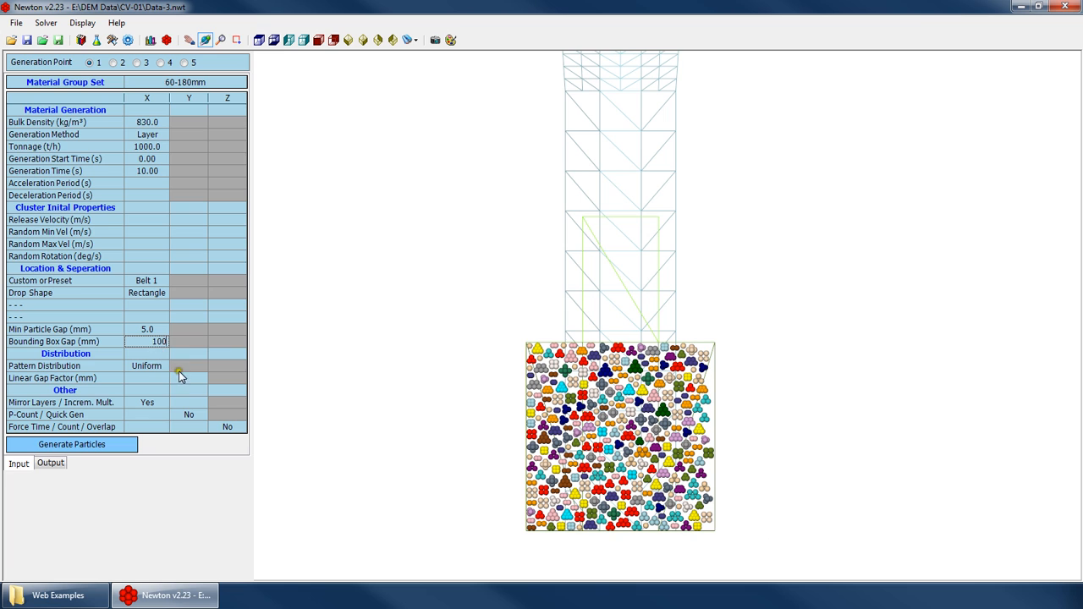
left_click(112, 441)
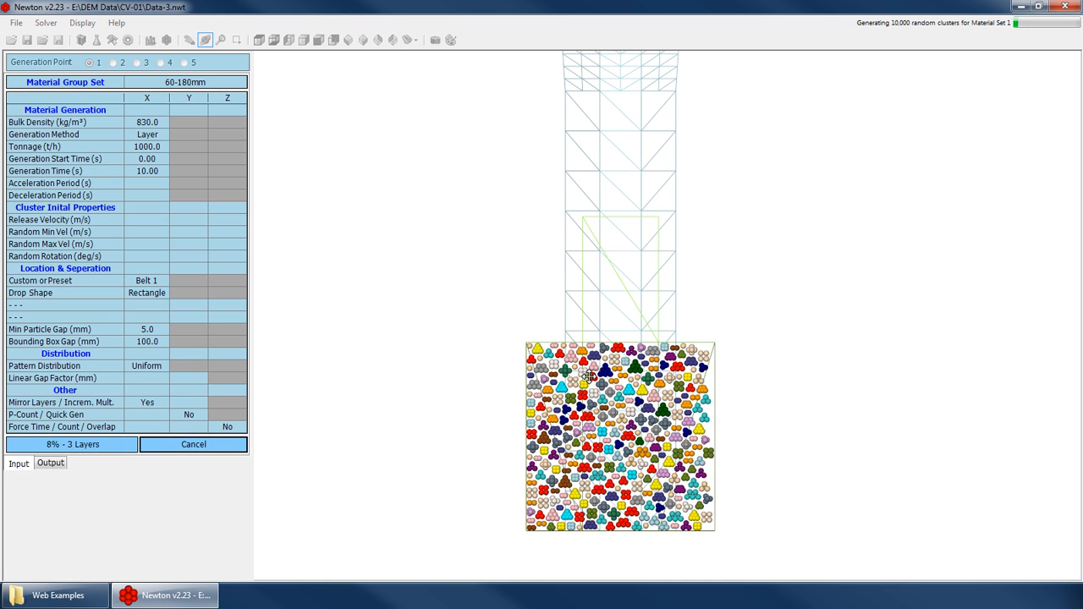
Stop the running generation early and examine the gap between the particle layer and the dropbox edges in the front view.
left_click(193, 446)
key("Return")
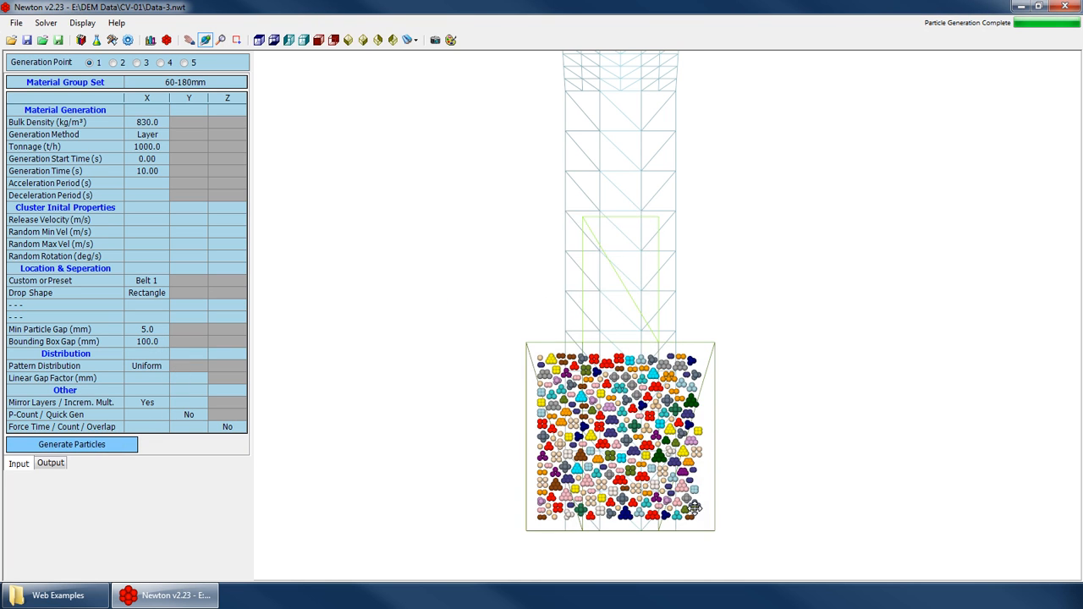
scroll(675, 489, "up", 1)
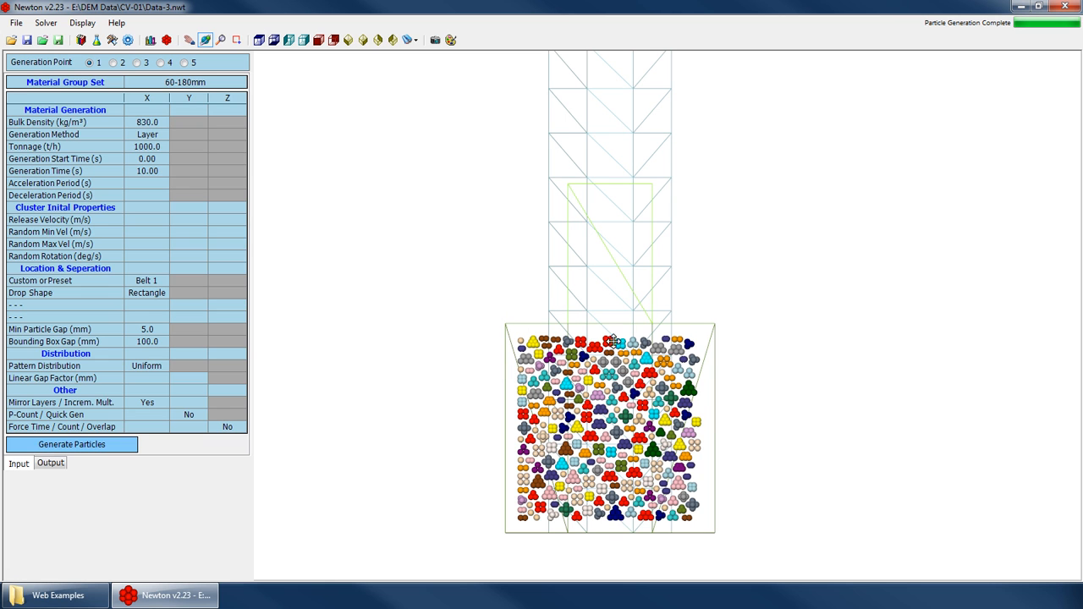
left_click_drag(580, 352, 615, 329)
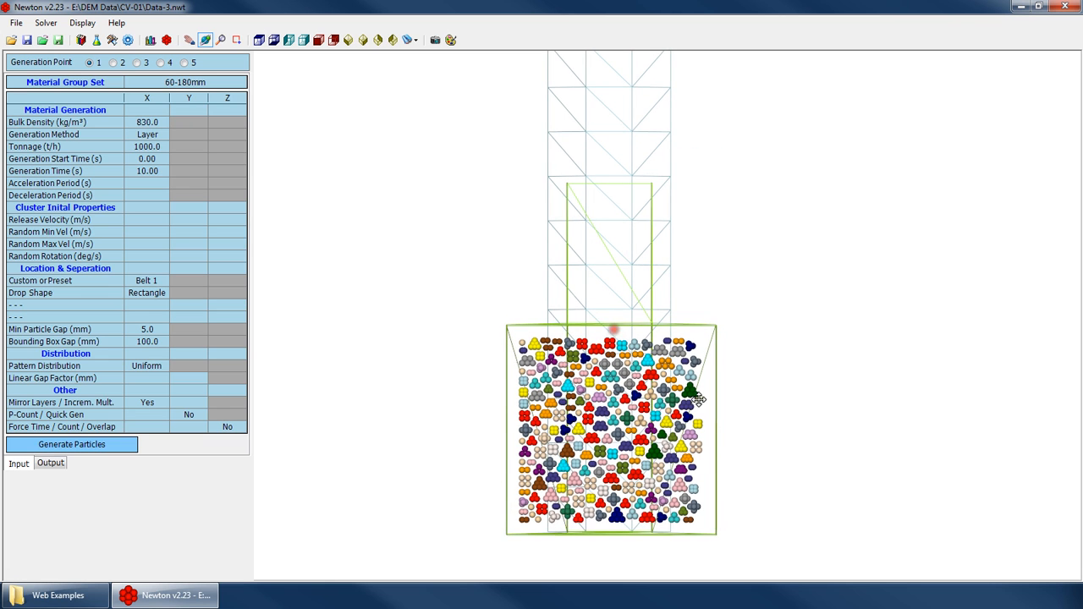
left_click(259, 39)
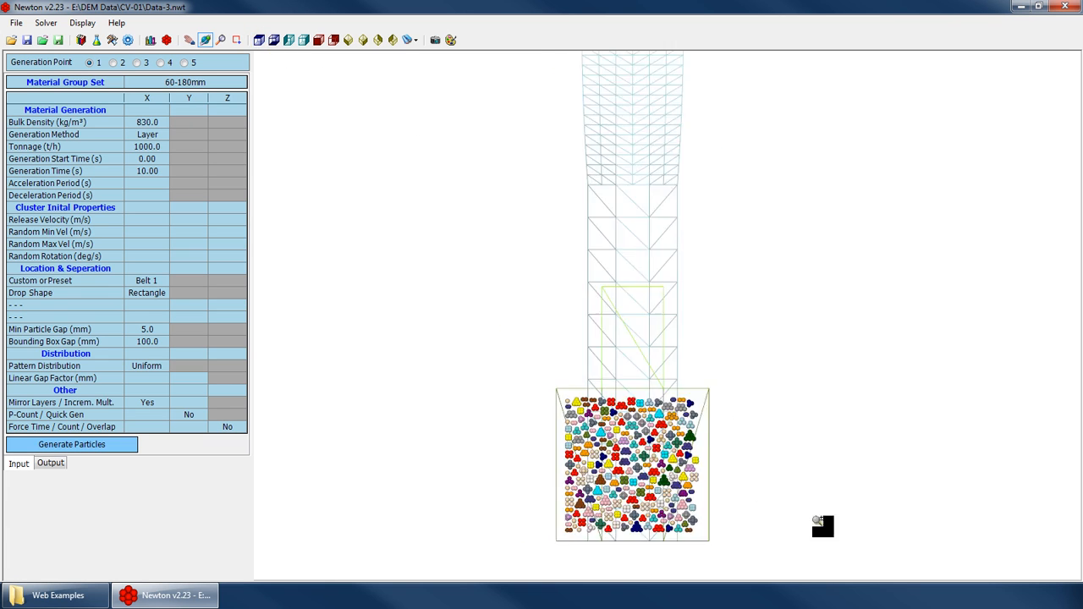
left_click(150, 282)
left_click(143, 329)
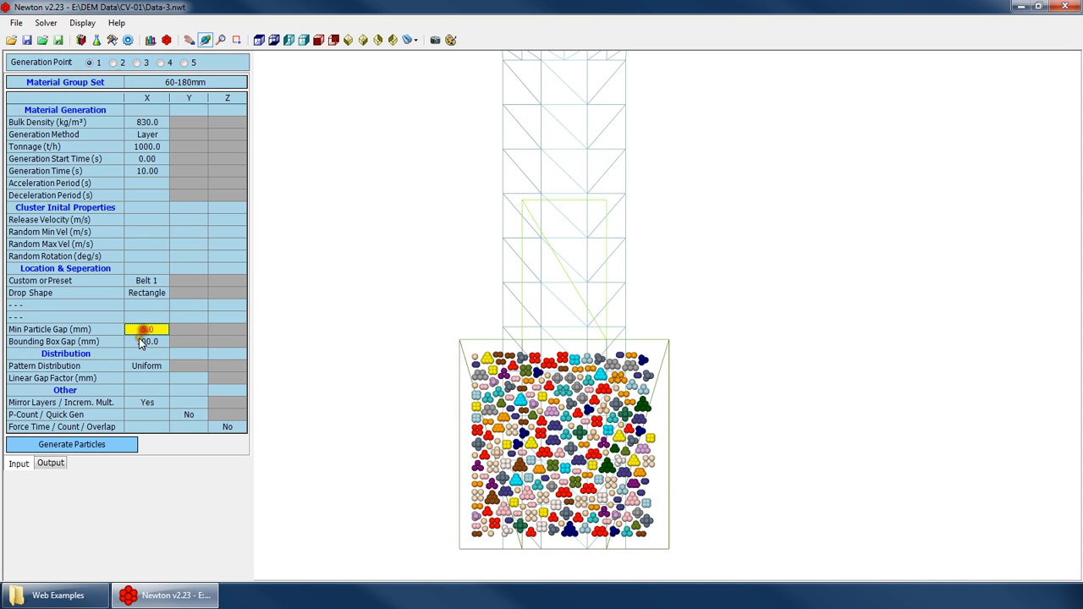
left_click(135, 343)
left_click(92, 333)
left_click(147, 329)
left_click(145, 341)
left_click(145, 329)
left_click(143, 339)
Switch the particle generation location to Custom and set the drop shape to Circle.
left_click(146, 281)
left_click(161, 282)
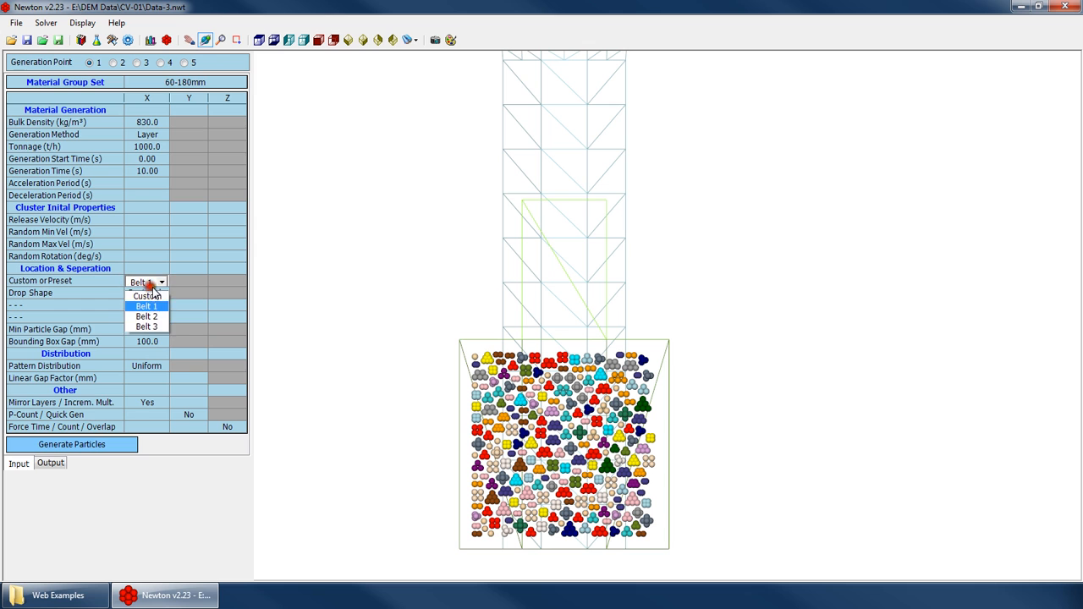
left_click(150, 298)
left_click(413, 425)
left_click(145, 293)
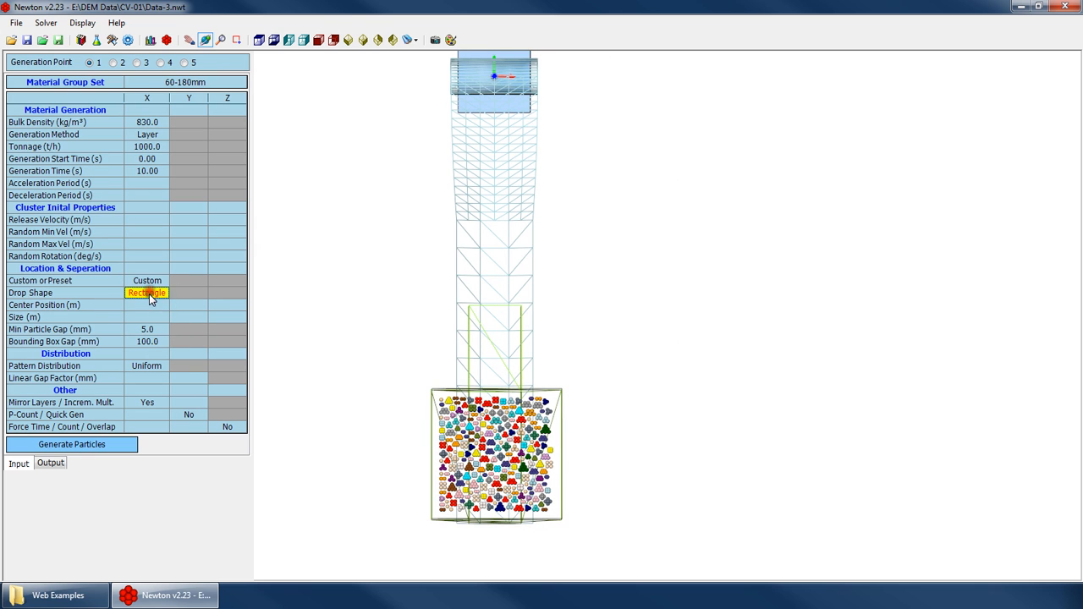
left_click(161, 294)
left_click(149, 320)
left_click(424, 435)
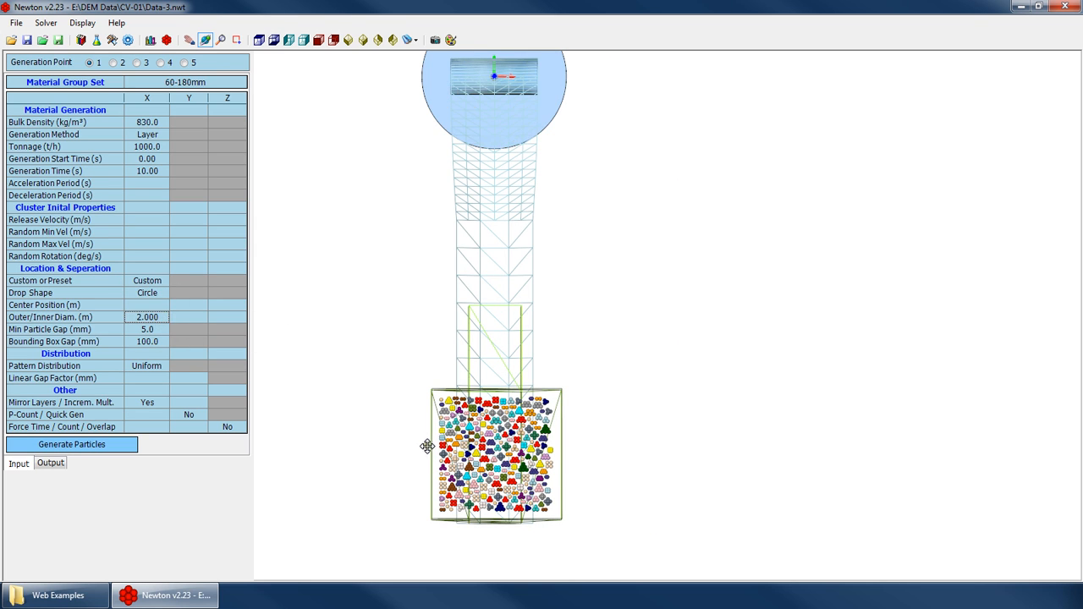
Set the circular drop shape's outer diameter to 1.5 m and generate the particles.
left_click(146, 317)
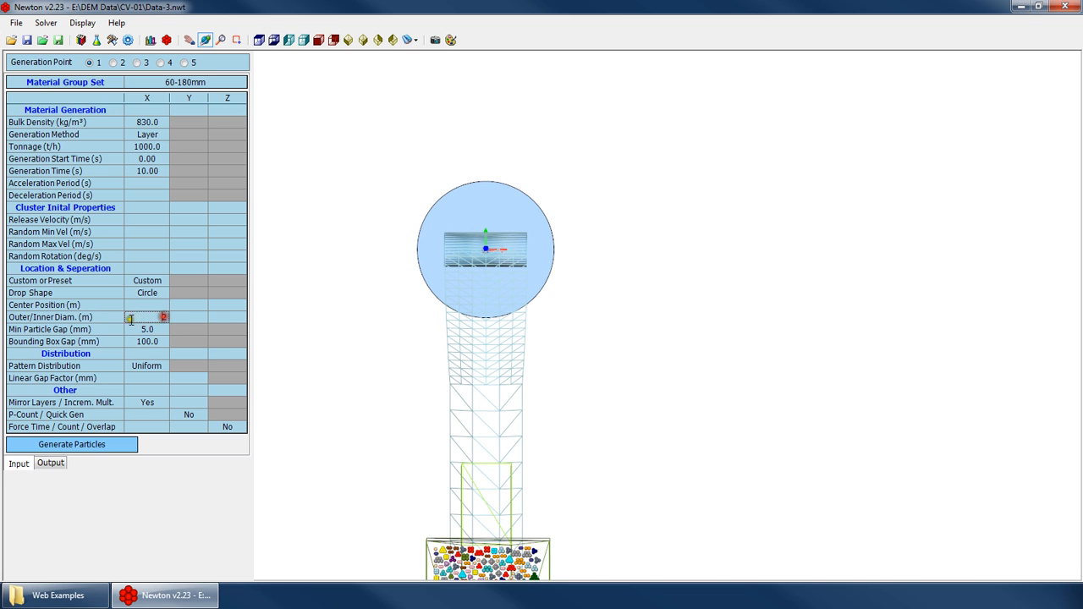
type("1.5")
left_click(418, 315)
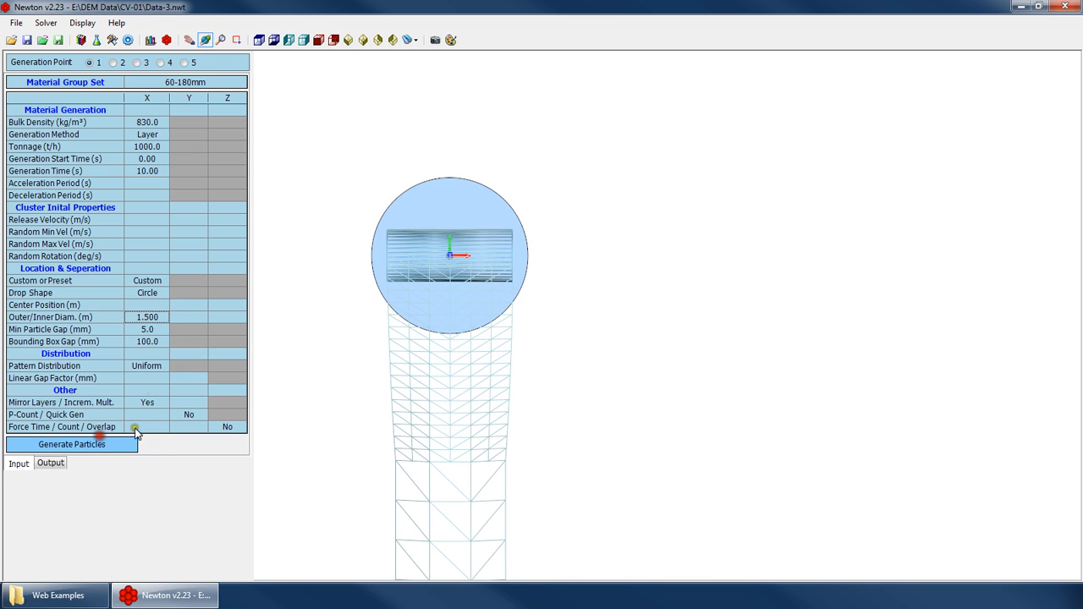
left_click(102, 446)
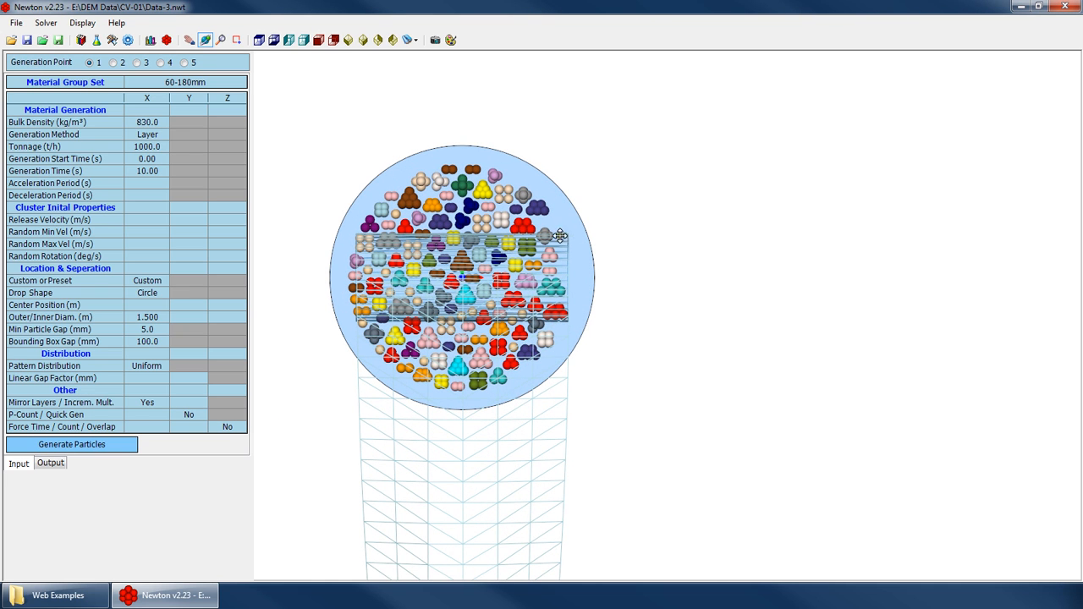
Set the minimum particle gap to 50 mm and regenerate the particles in the circle.
left_click(152, 329)
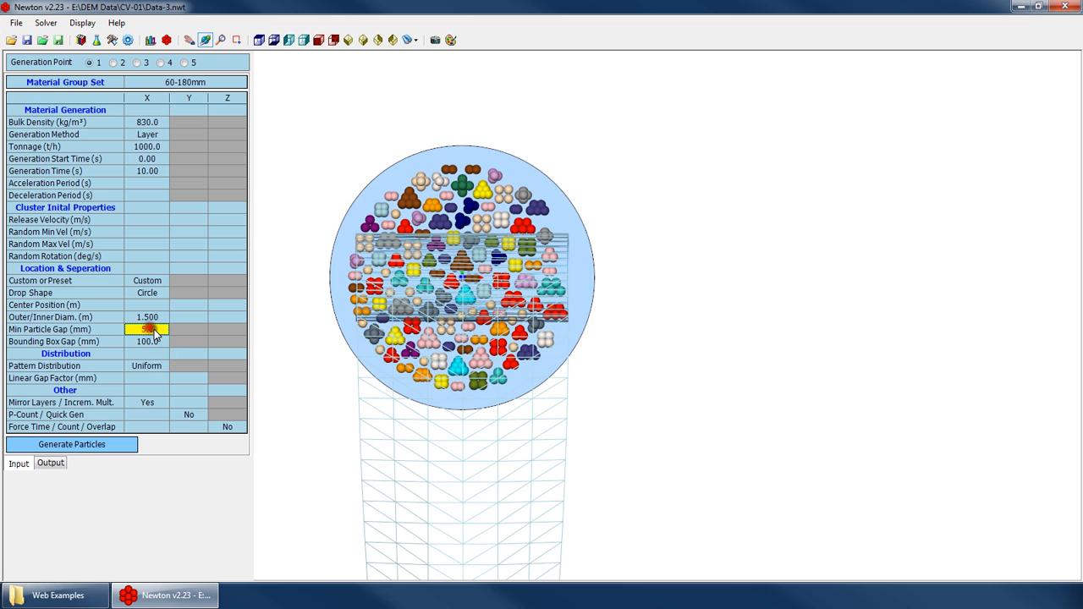
type("50")
left_click(110, 448)
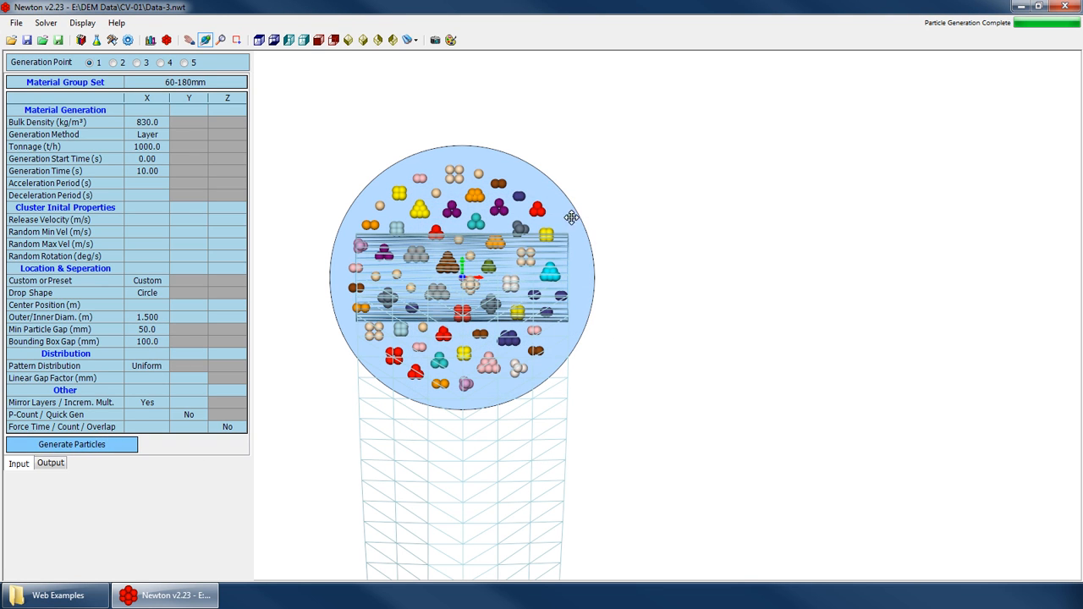
Turn the circular drop area into a ring with an outer diameter of 2 m and an inner diameter of 1 m.
left_click(146, 354)
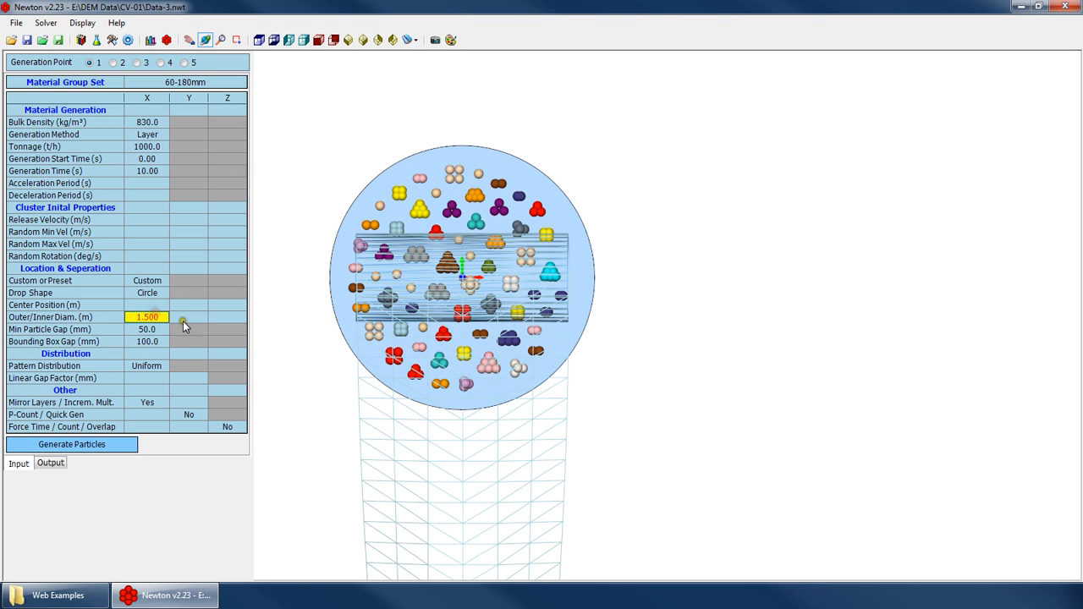
left_click(153, 317)
type("2")
key("Return")
left_click(189, 318)
type("1")
key("Return")
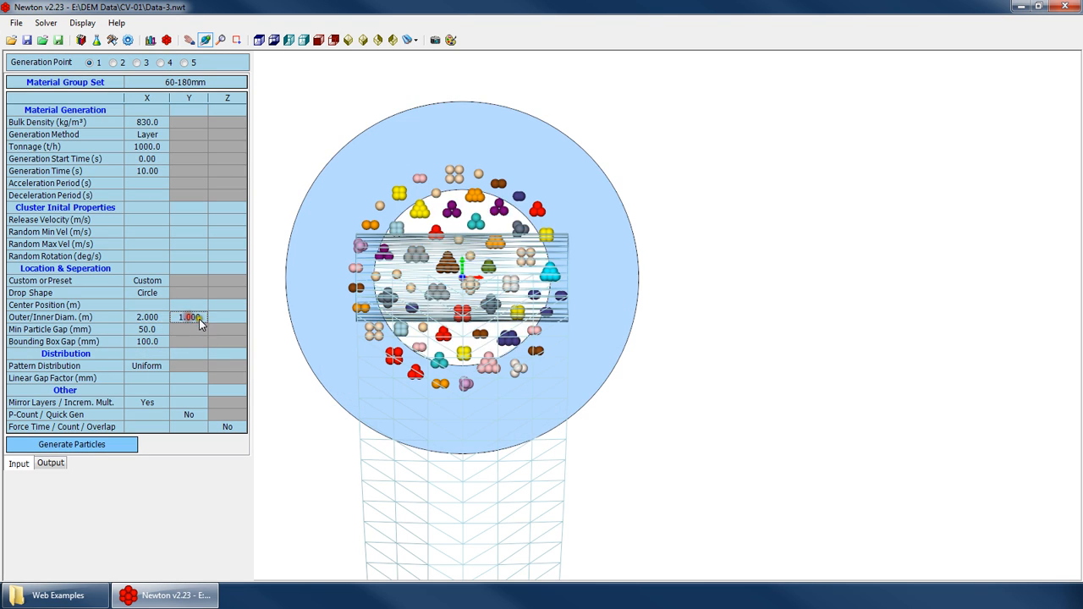
Clear the minimum particle gap, set the bounding box gap to 50 mm and generate the particles in the ring.
left_click(156, 330)
key("BackSpace")
left_click(159, 342)
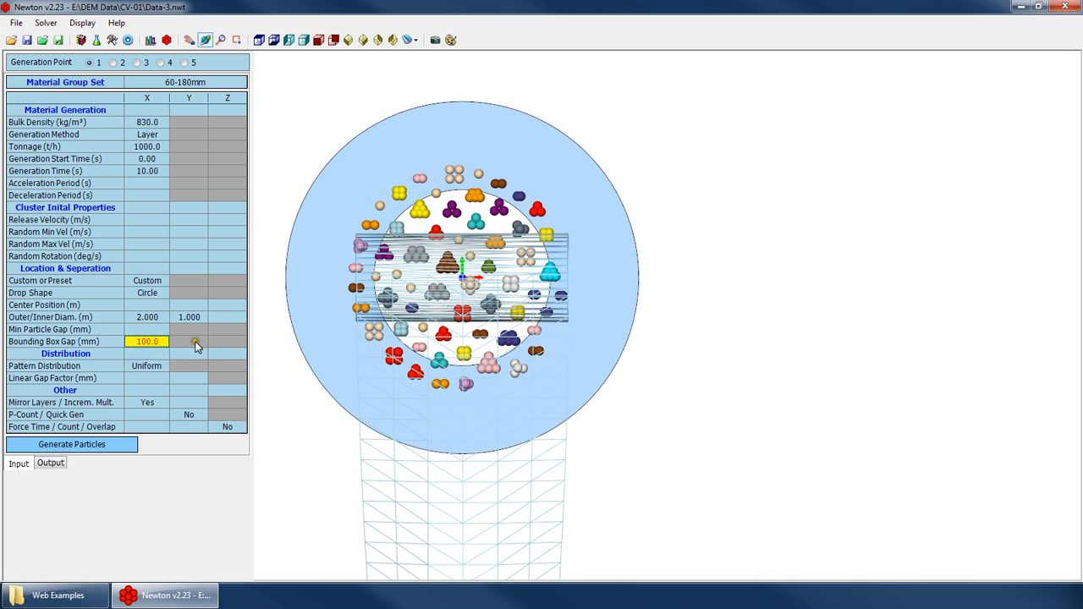
left_click(71, 444)
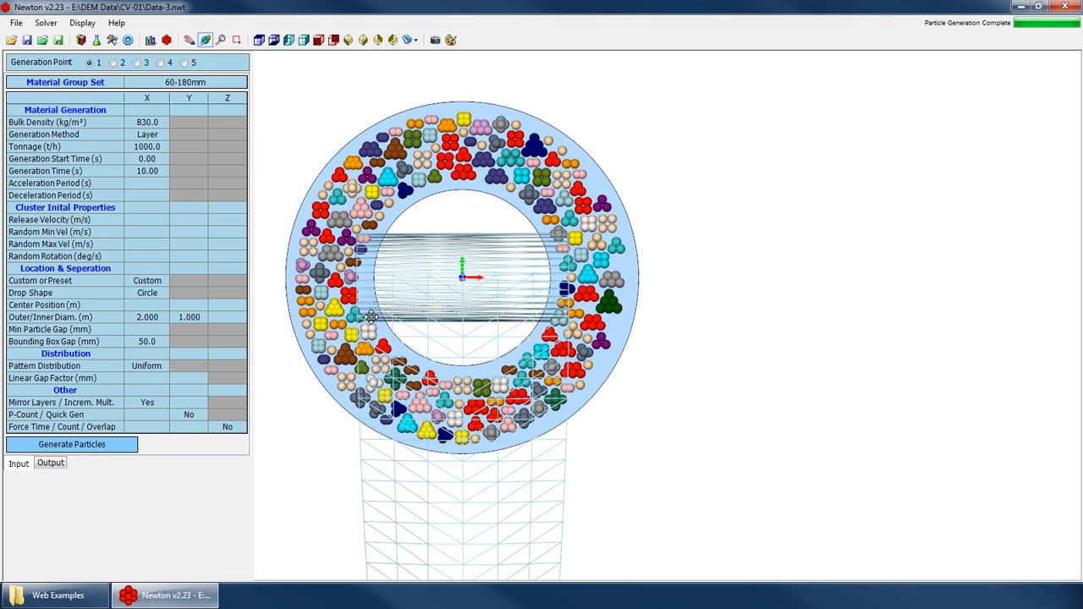
Set the bounding box gap to 80 mm and regenerate the ring of particles, stopping after the first layers.
left_click(135, 340)
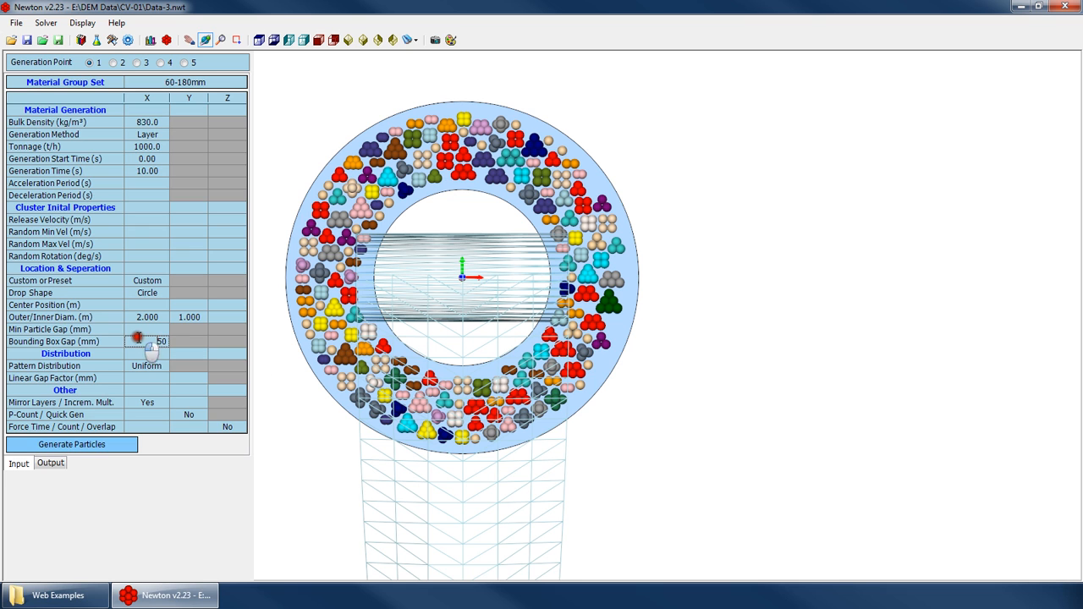
type("80")
left_click(74, 446)
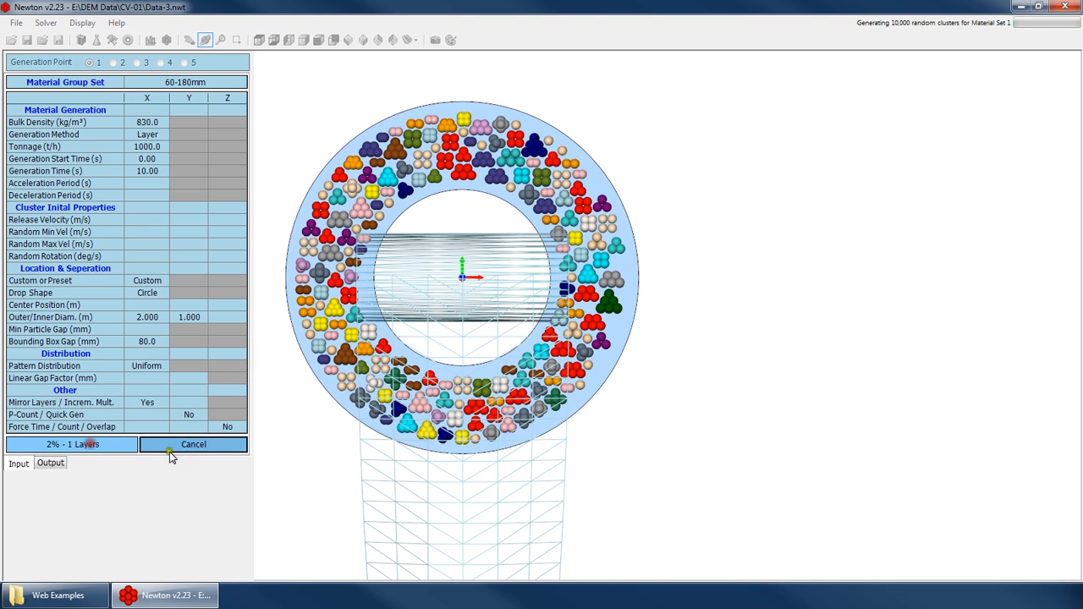
key("Return")
Set the bounding box gap to 100 mm and regenerate the ring of particles, stopping after the first layers.
left_click_drag(144, 343, 266, 348)
type("100")
left_click(106, 444)
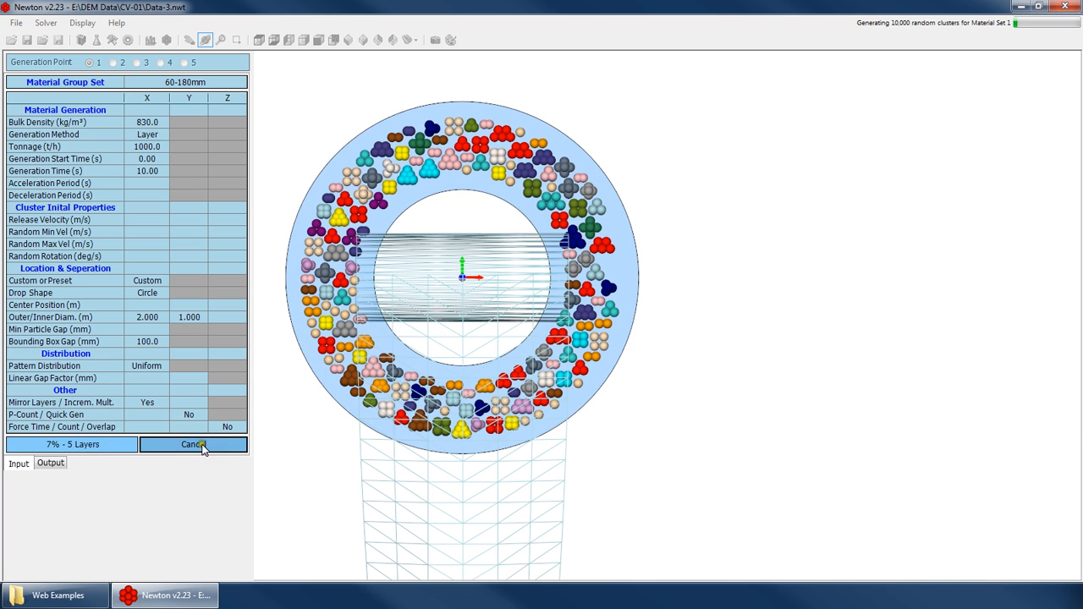
key("Return")
Set the particle generation location back to the Belt 1 preset.
scroll(391, 153, "down", 5)
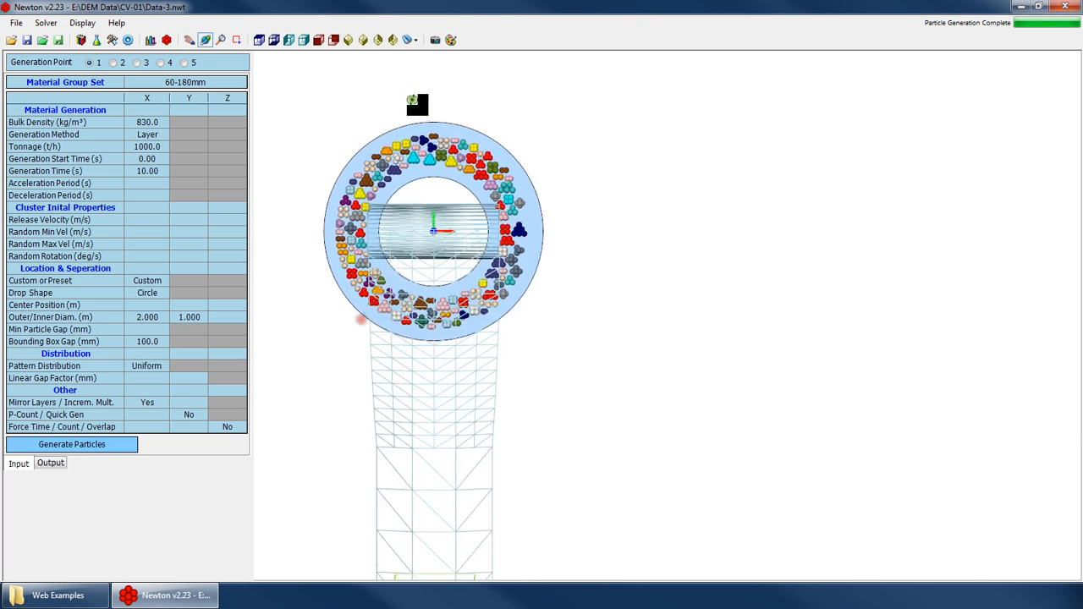
scroll(364, 506, "up", 2)
scroll(311, 269, "down", 2)
left_click(147, 280)
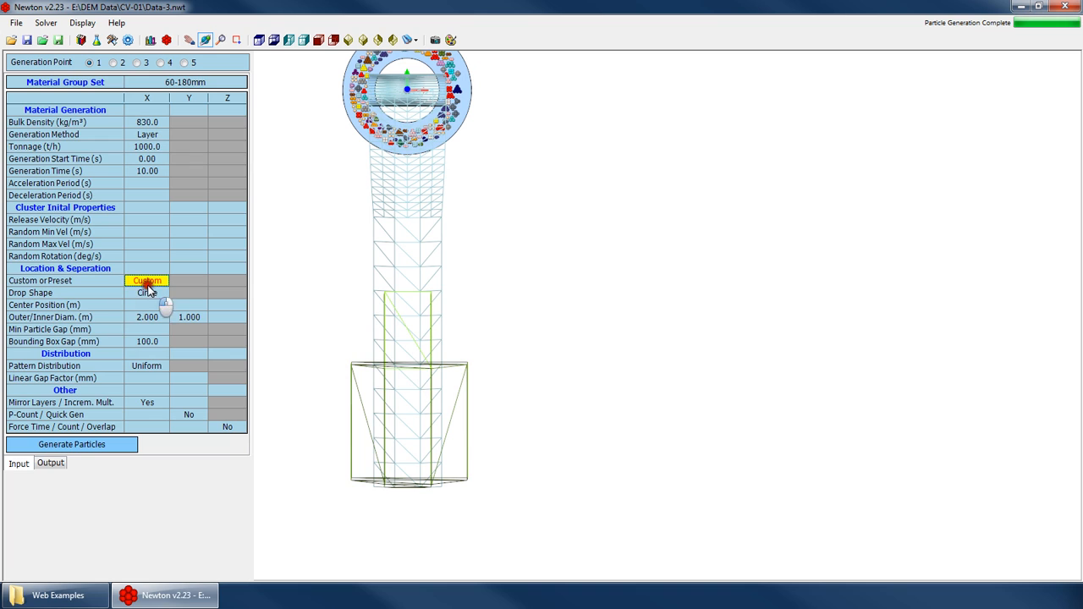
left_click(148, 280)
left_click(146, 307)
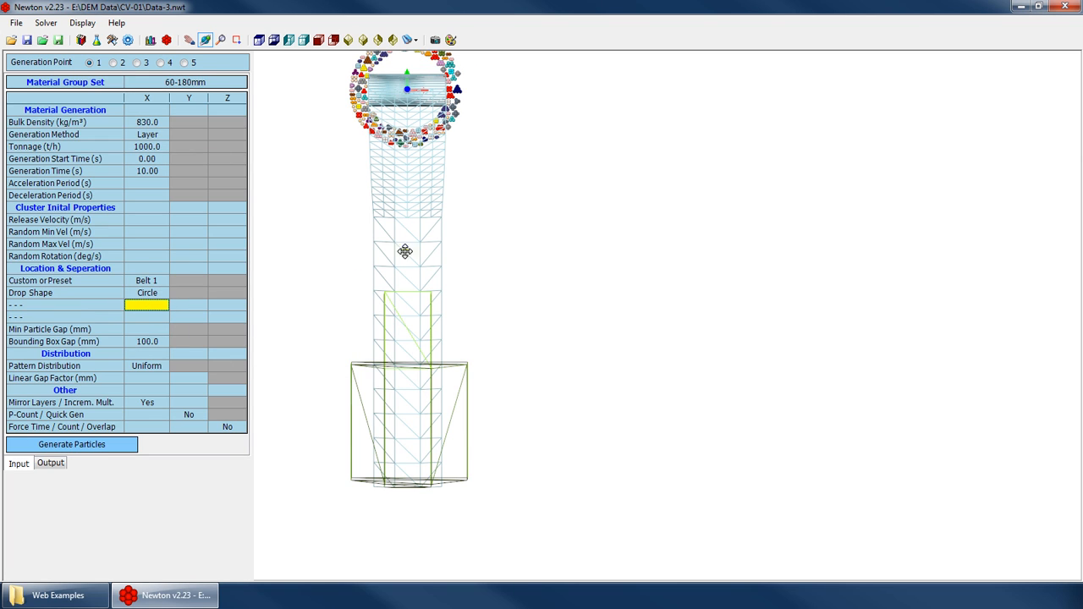
Set the minimum particle gap to 10 mm, leave the bounding box gap empty and generate circular layers in Belt 1's dropbox.
left_click(149, 330)
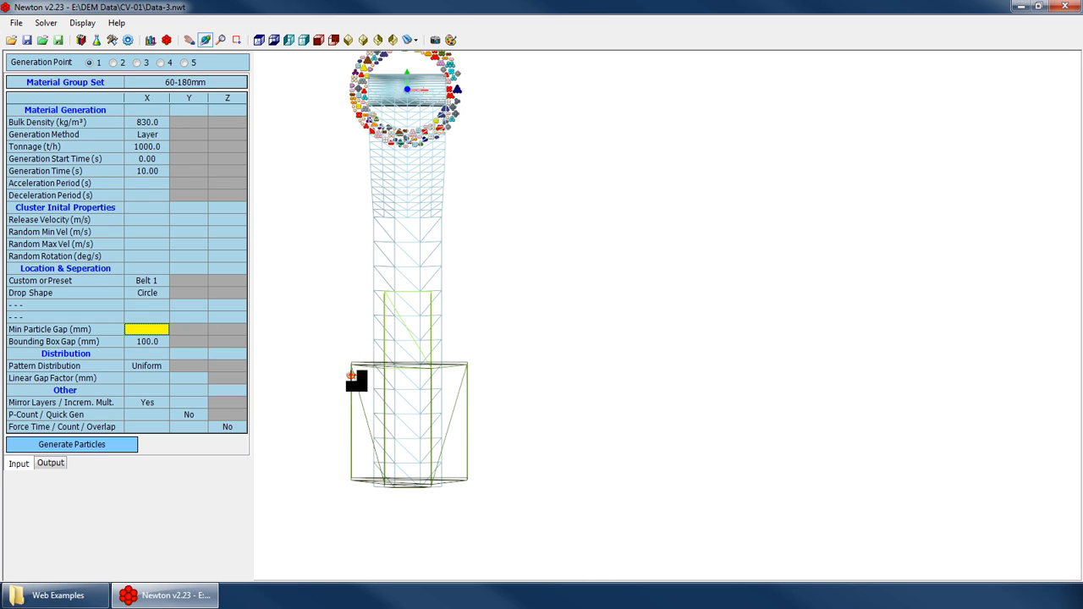
left_click(150, 329)
type("25")
left_click(106, 446)
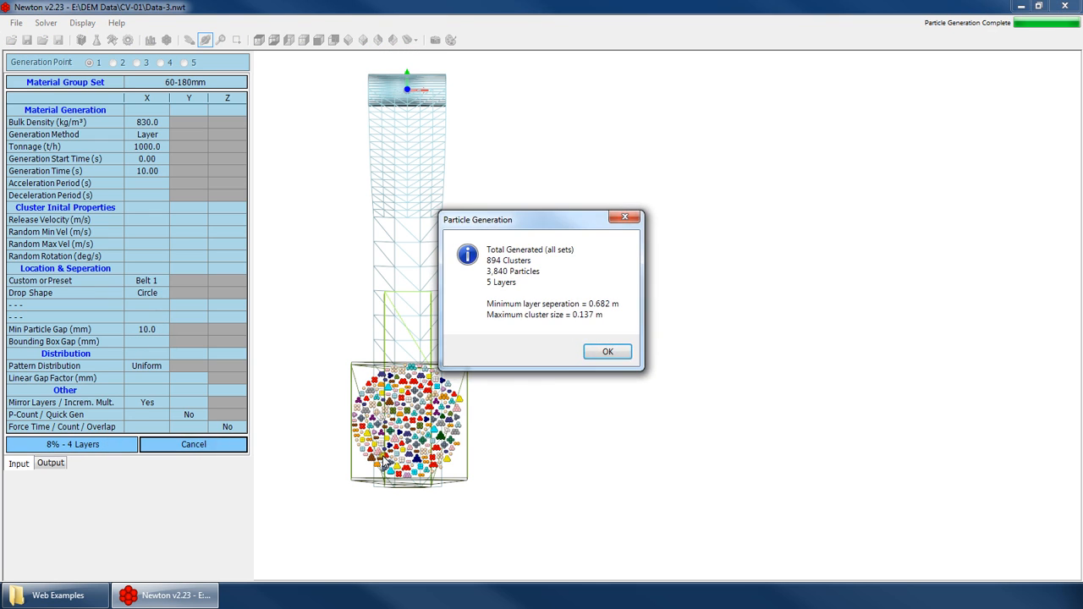
left_click(608, 351)
Change the drop shape to Rectangle and regenerate the particles, stopping after the first layers.
left_click(146, 293)
left_click(146, 293)
left_click(146, 319)
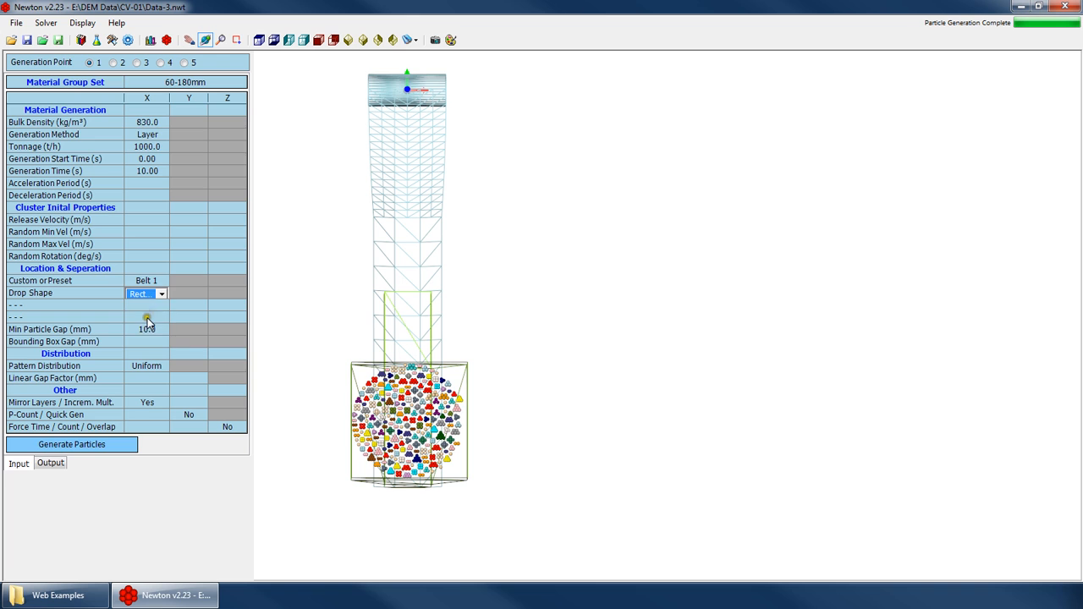
left_click(106, 442)
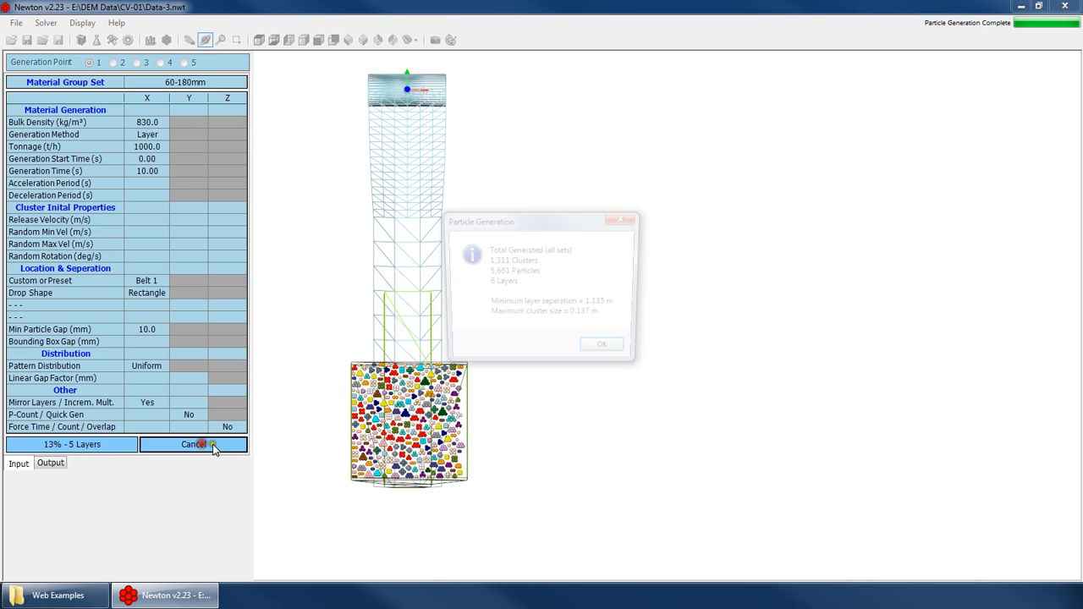
left_click(607, 350)
Set the bounding box gap to 250 mm and regenerate the rectangular particle layers.
left_click(258, 40)
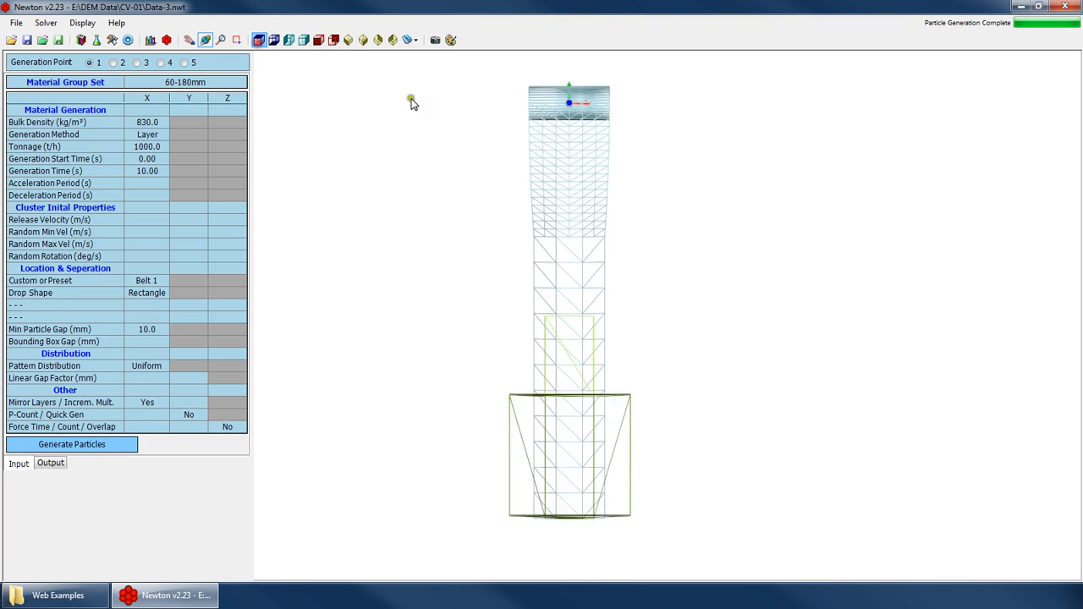
middle_click_drag(432, 255, 534, 279)
scroll(711, 508, "up", 2)
middle_click_drag(731, 513, 689, 459)
scroll(684, 423, "up", 4)
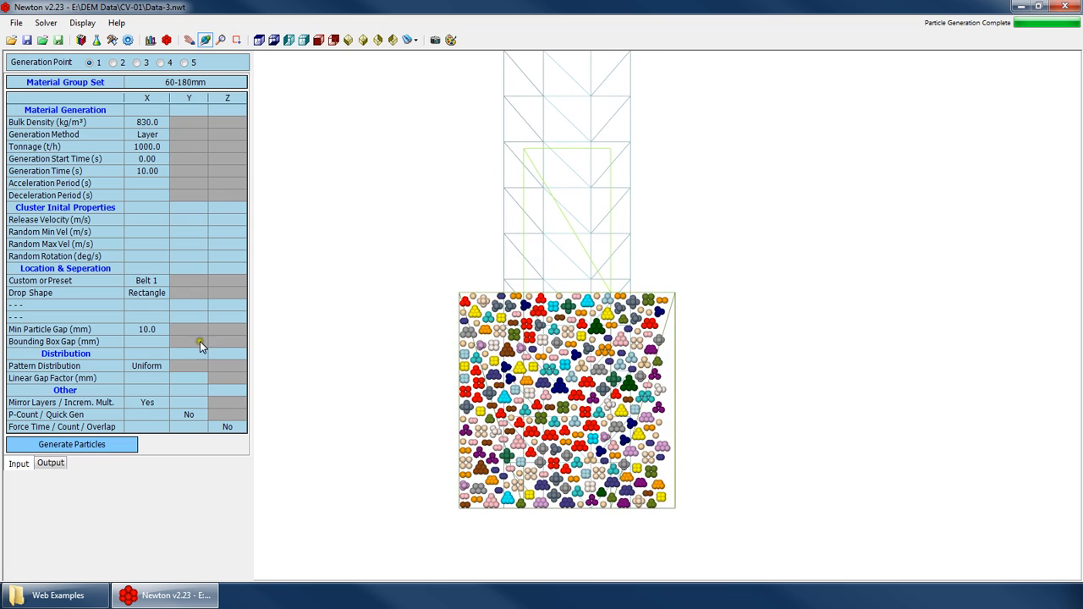
left_click(142, 334)
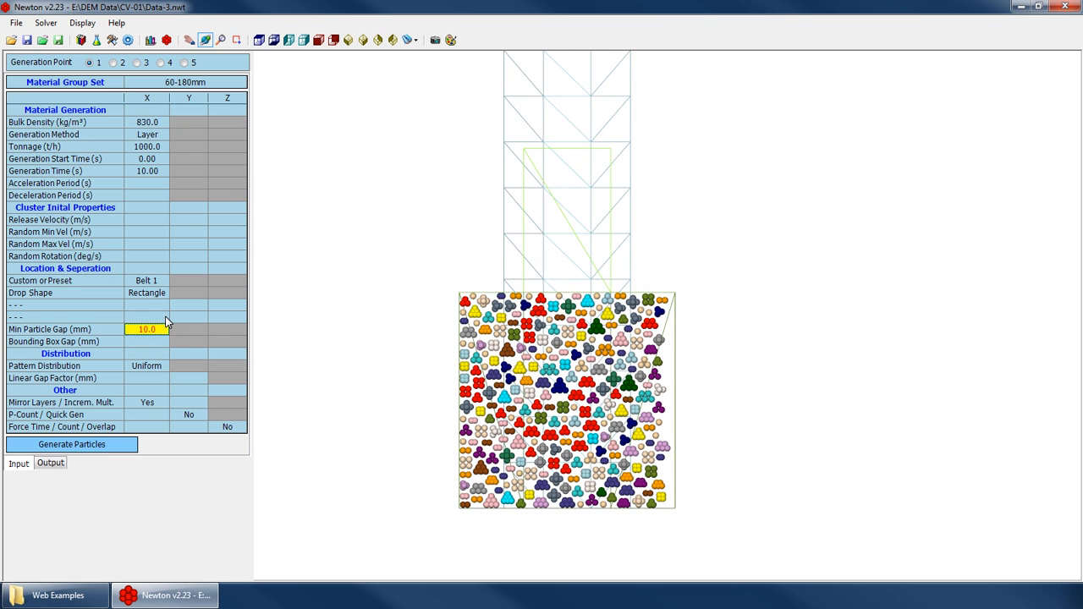
left_click(228, 342)
type("250")
left_click(104, 445)
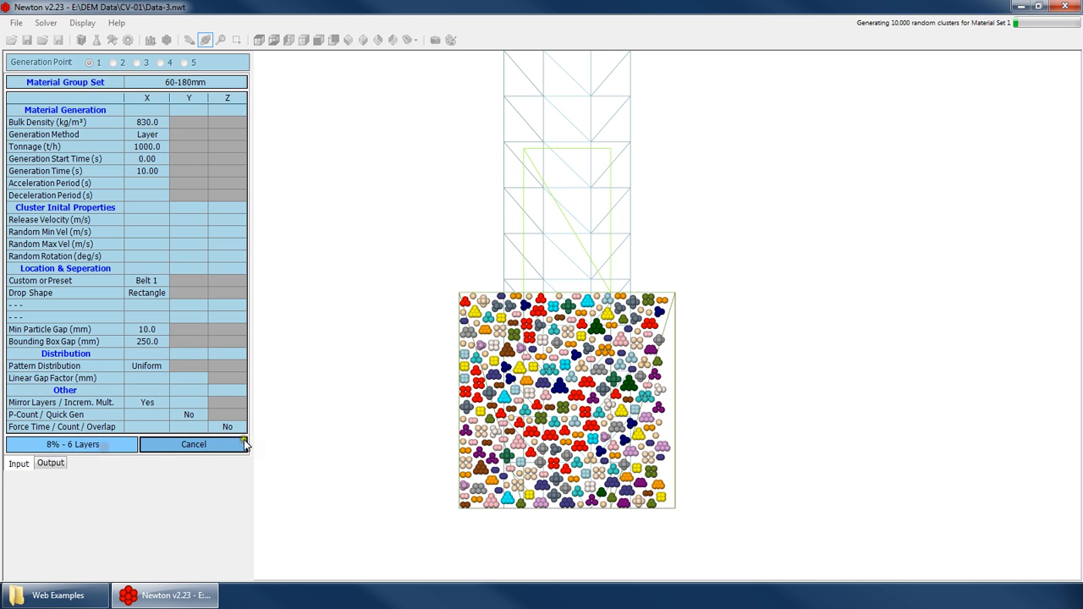
key("Return")
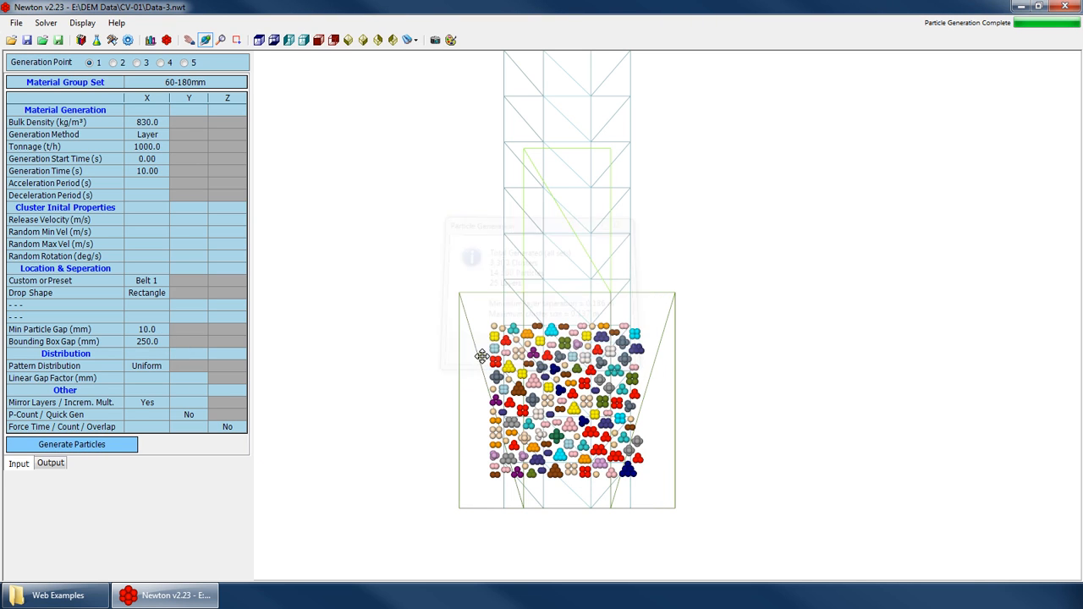
Set the bounding box gap to 500 mm and regenerate the rectangular particle layers in full.
left_click(161, 342)
type("500")
key("Return")
left_click(101, 442)
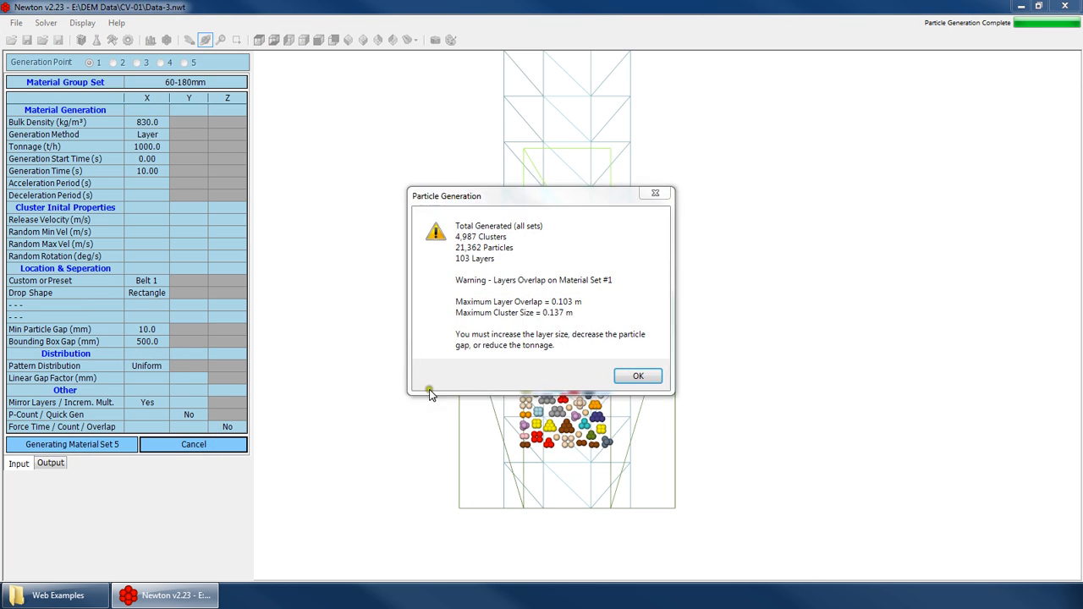
key("Return")
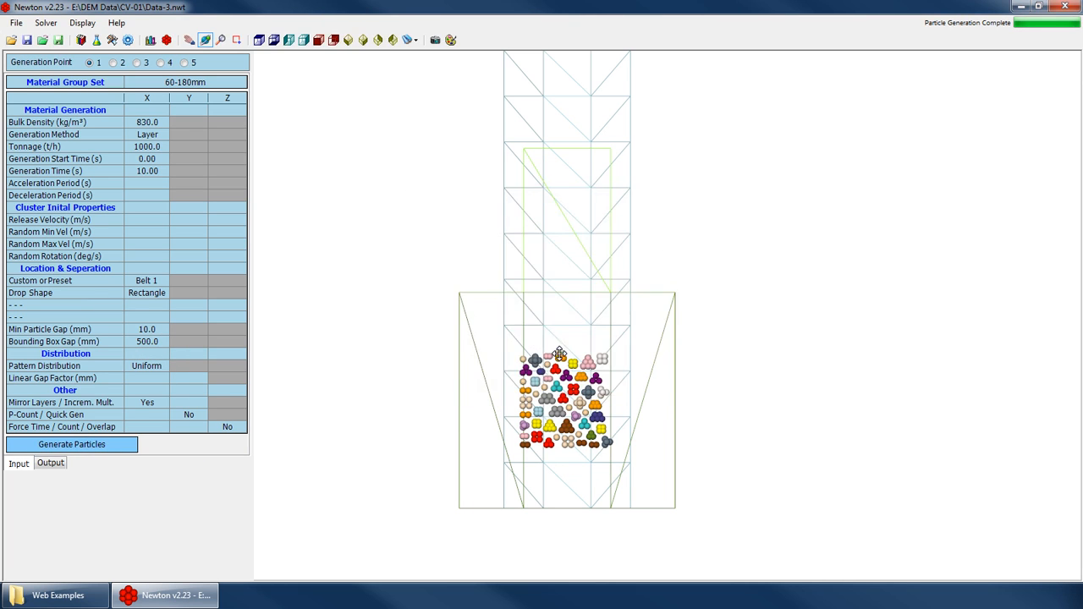
left_click(137, 330)
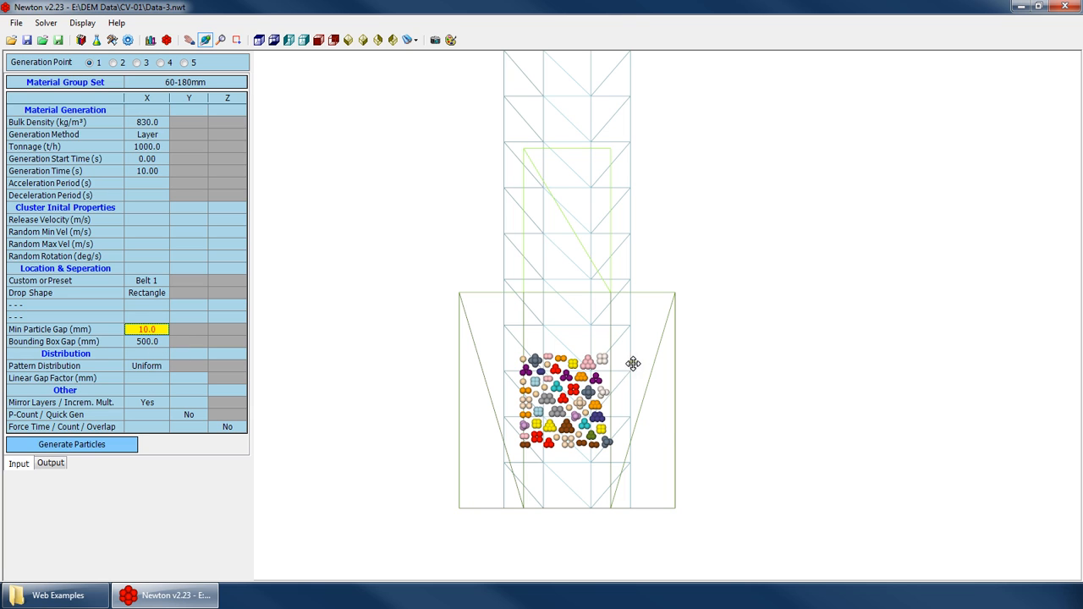
Clear the bounding box gap, regenerate the rectangular particle layers, stopping early, and inspect the dropbox edges from above.
left_click(145, 342)
key("BackSpace")
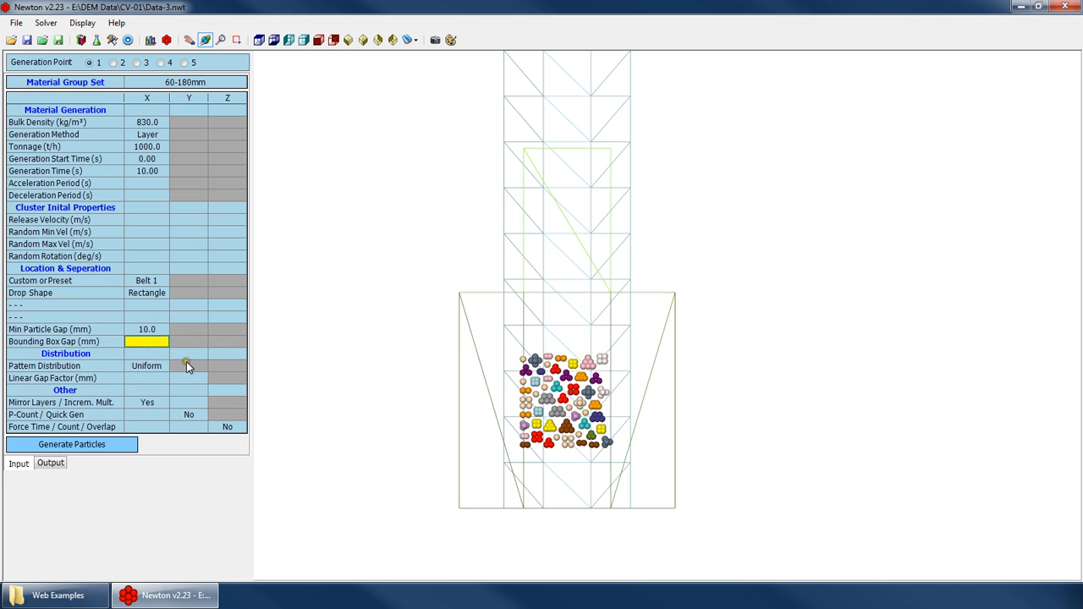
left_click_drag(537, 450, 437, 498)
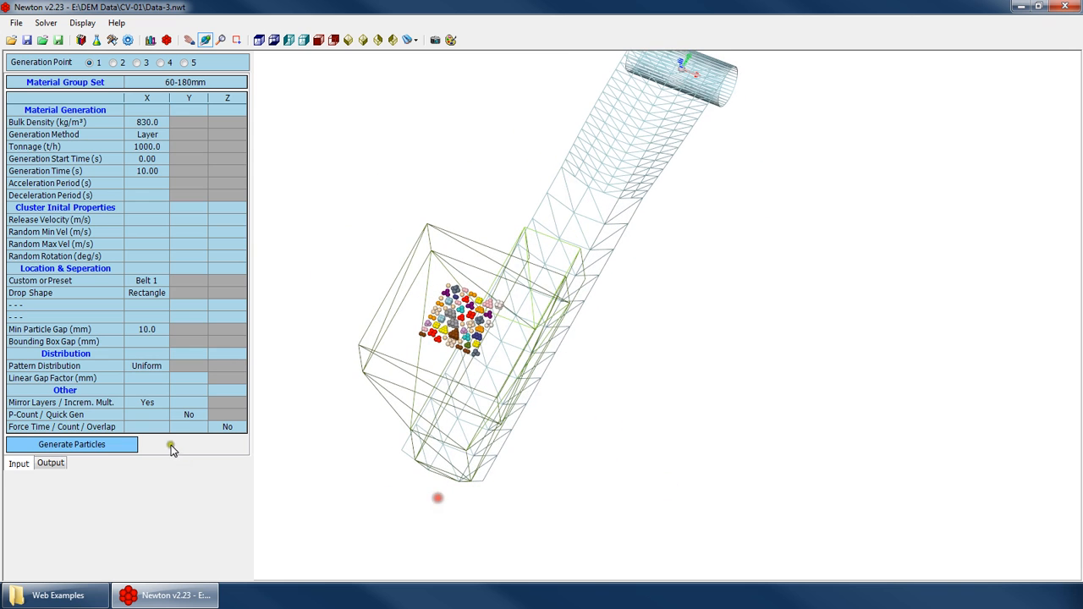
left_click(144, 345)
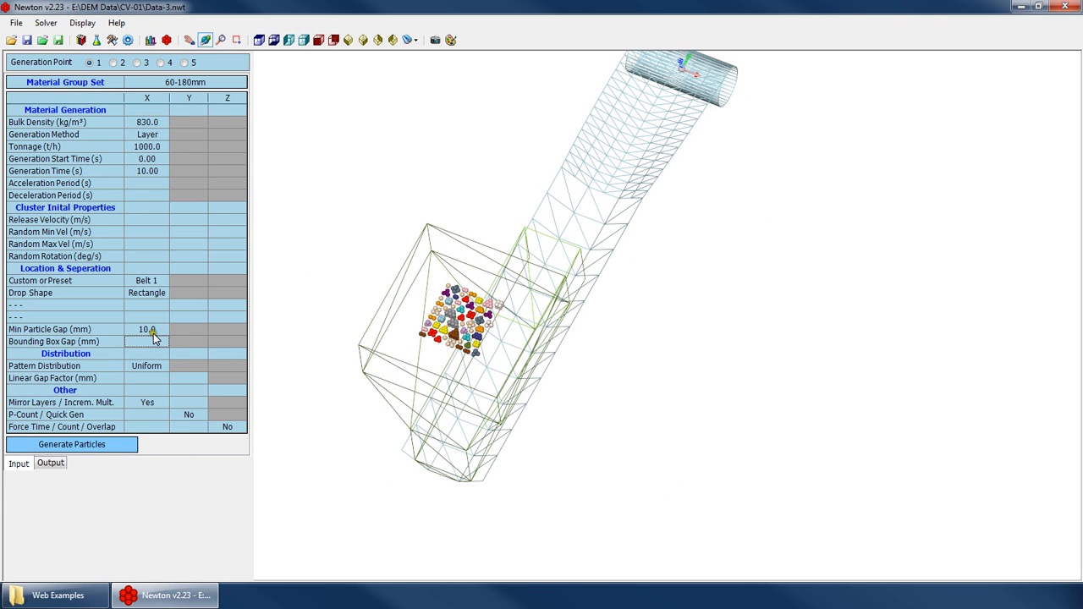
left_click(114, 446)
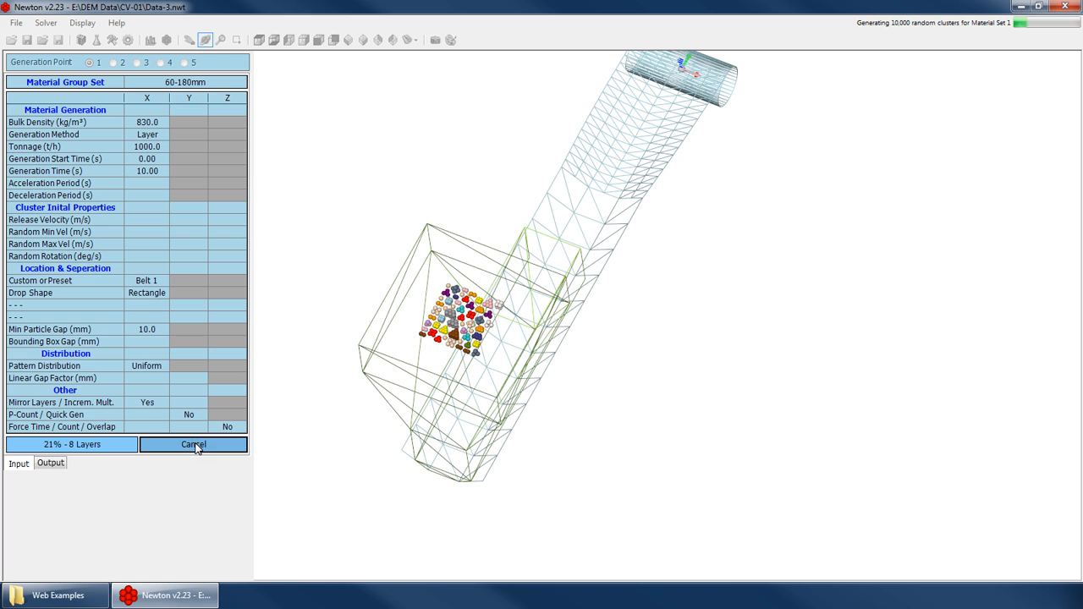
left_click(259, 40)
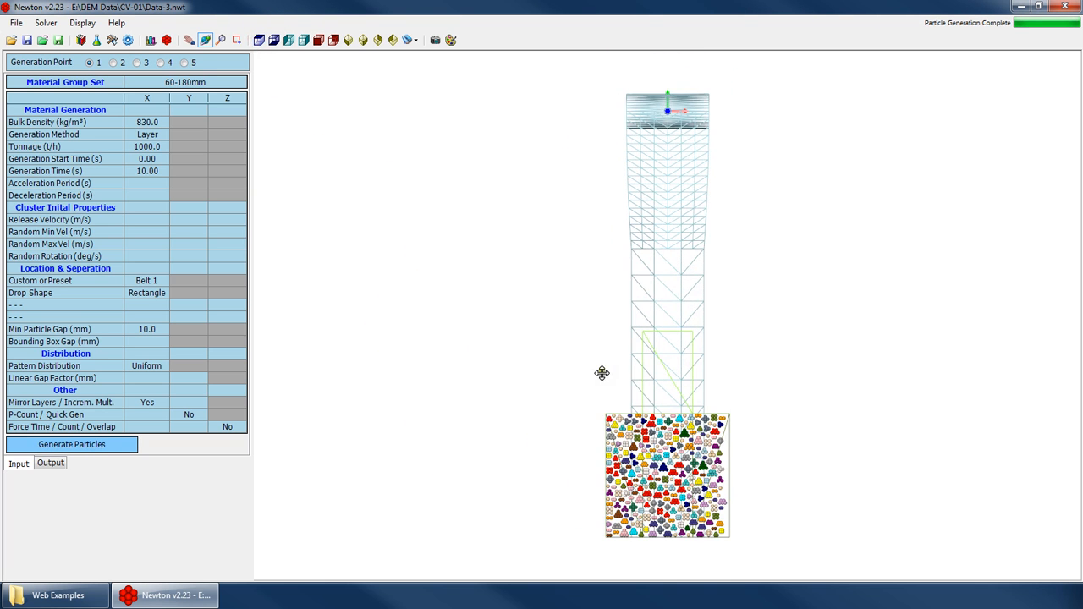
right_click(678, 531)
left_click(681, 403)
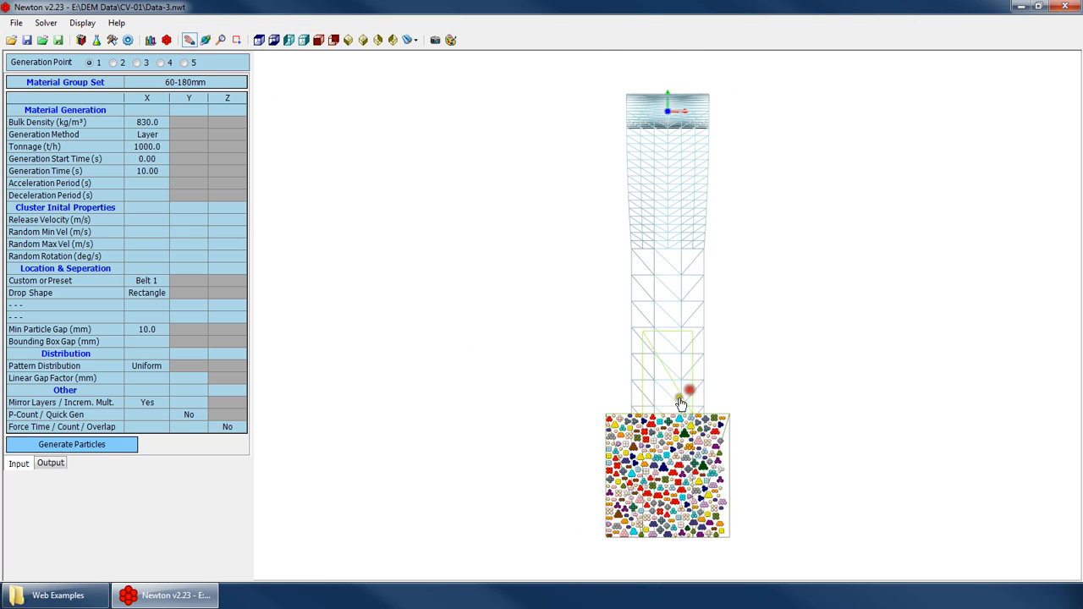
scroll(681, 403, "up", 10)
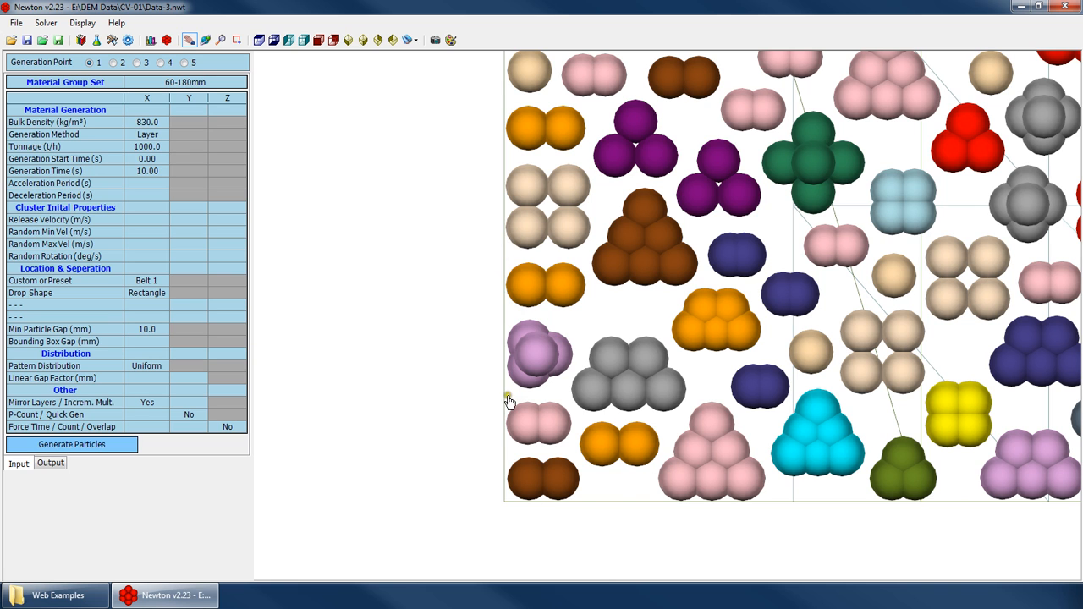
scroll(435, 448, "down", 10)
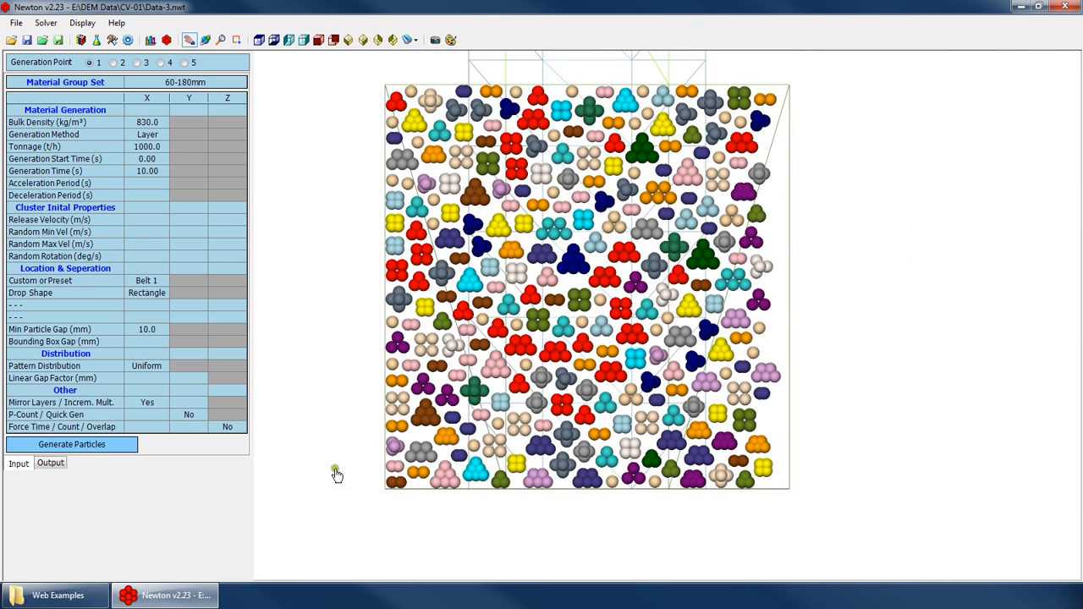
left_click(112, 40)
left_click(194, 246)
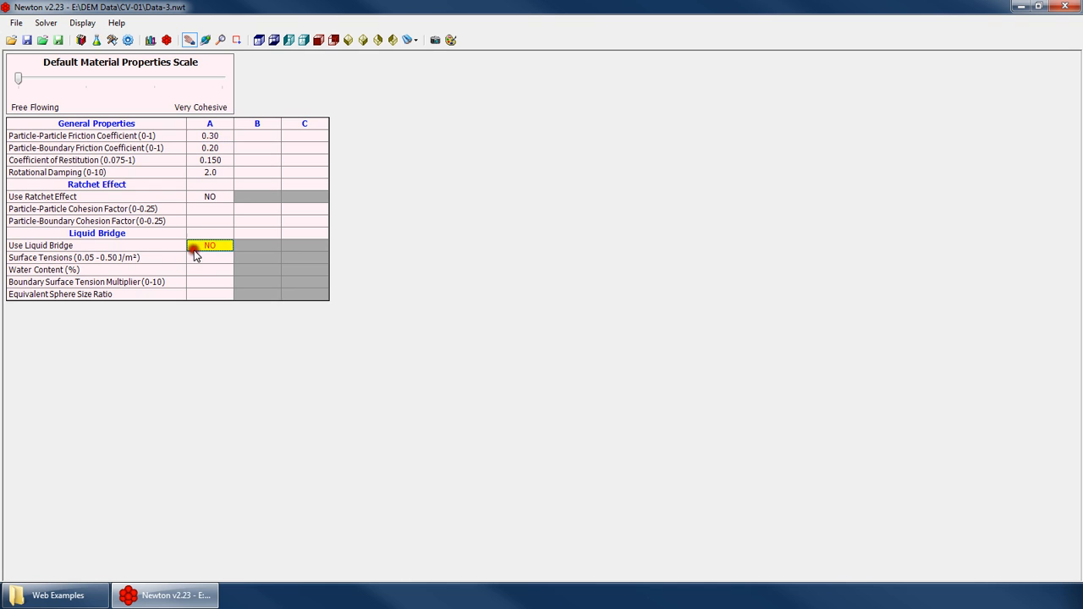
left_click(112, 42)
left_click(128, 41)
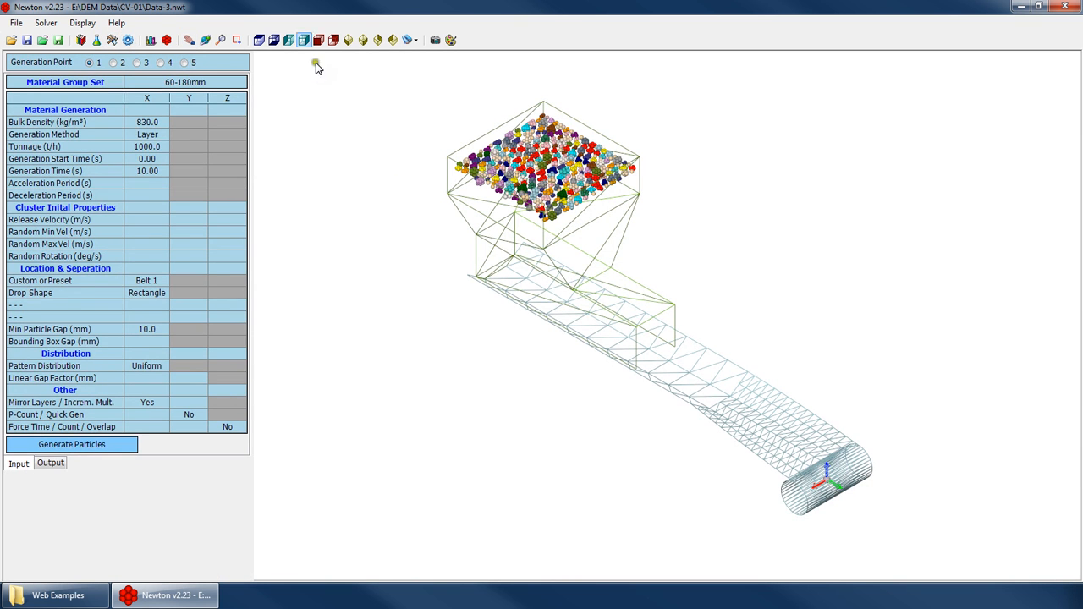
Examine how the particle layer fills Belt 1's dropbox up to its walls, from above and from several 3D angles.
left_click(259, 40)
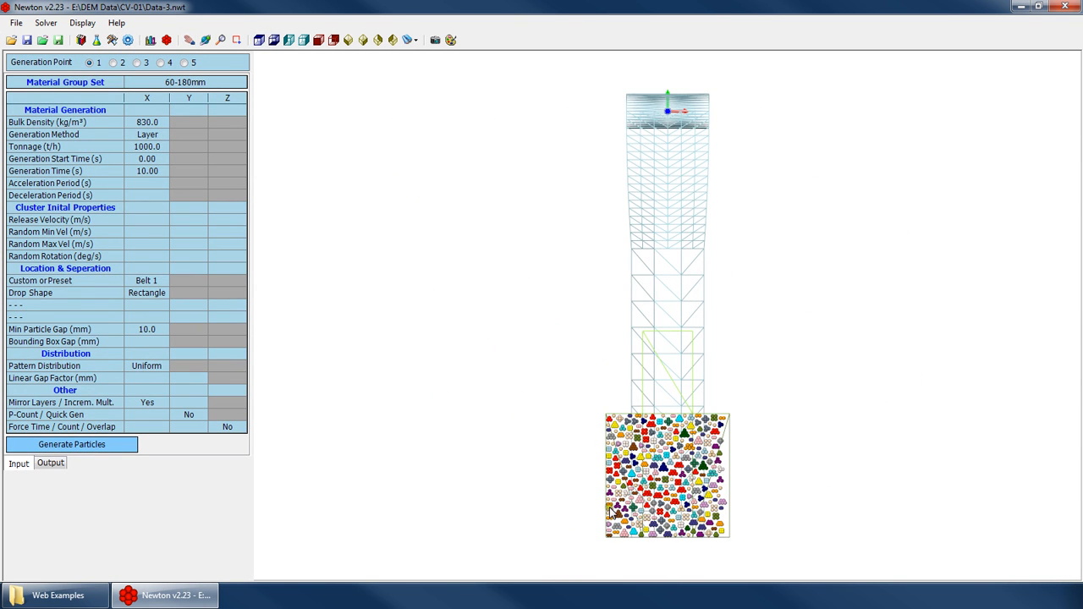
scroll(633, 547, "up", 5)
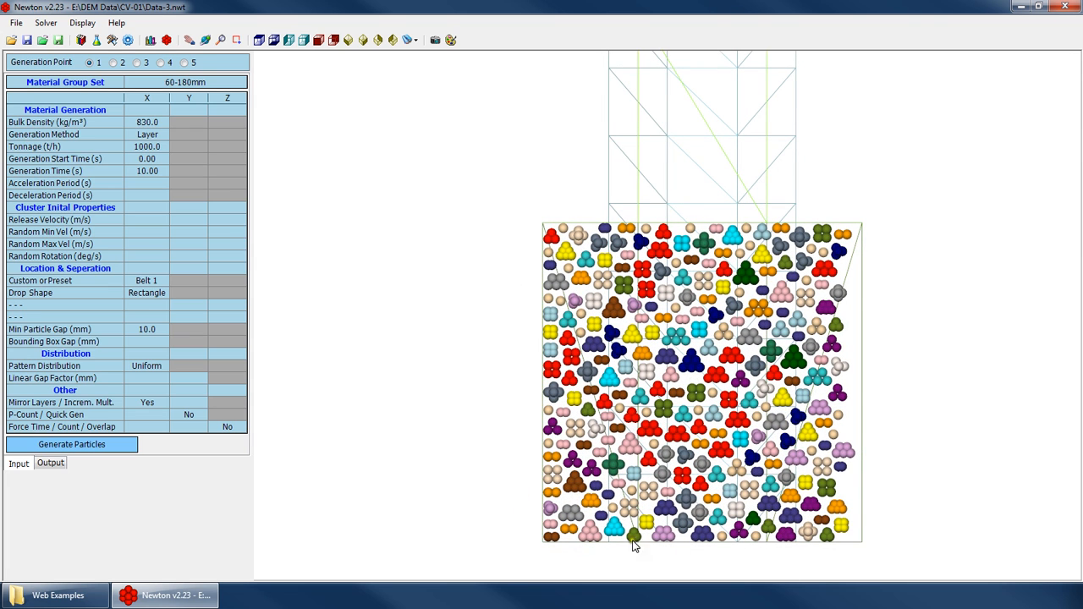
scroll(481, 367, "down", 4)
right_click(523, 359)
left_click(559, 387)
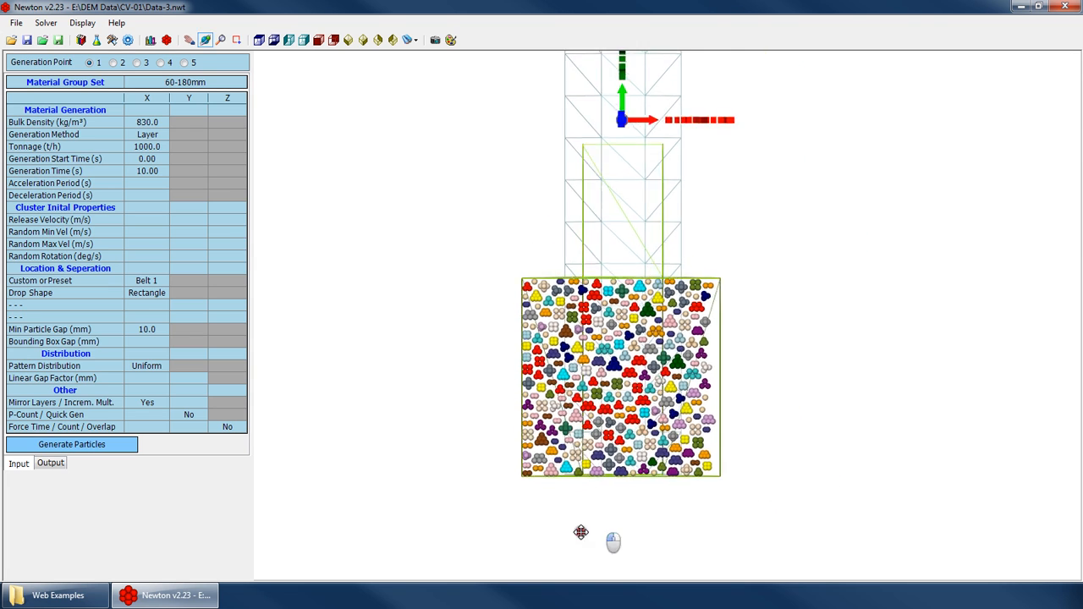
left_click_drag(581, 532, 508, 353)
scroll(621, 410, "down", 1)
scroll(626, 415, "down", 2)
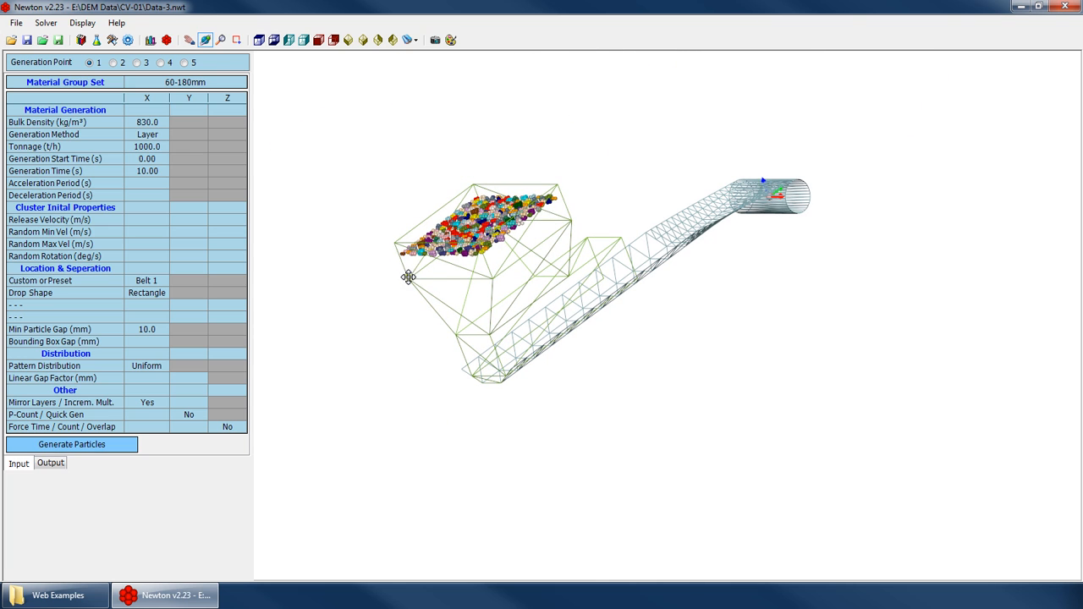
left_click_drag(552, 244, 510, 215)
scroll(509, 214, "up", 2)
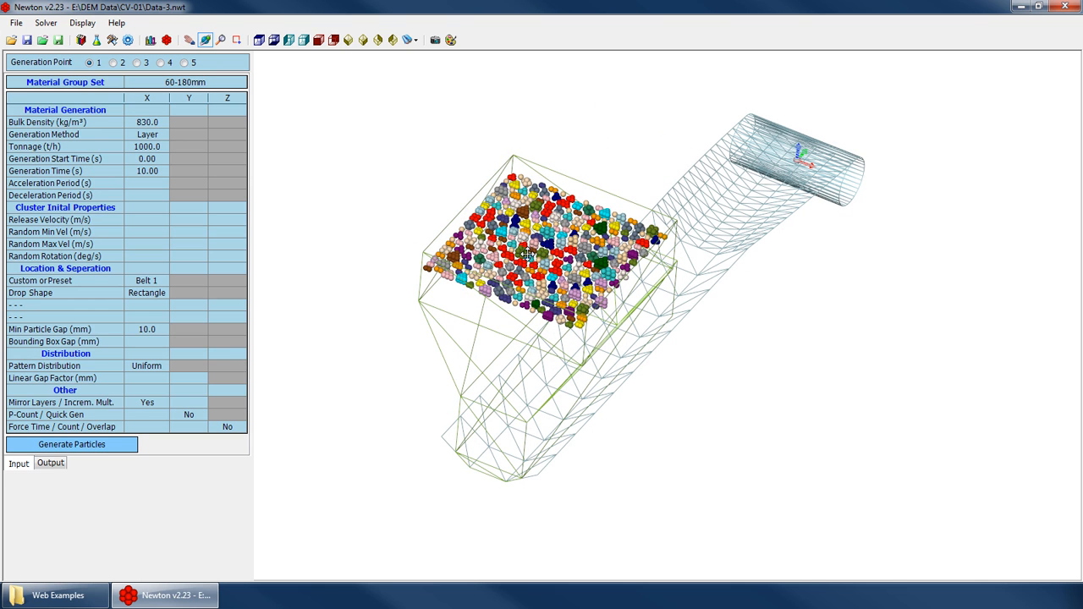
left_click_drag(527, 254, 391, 169)
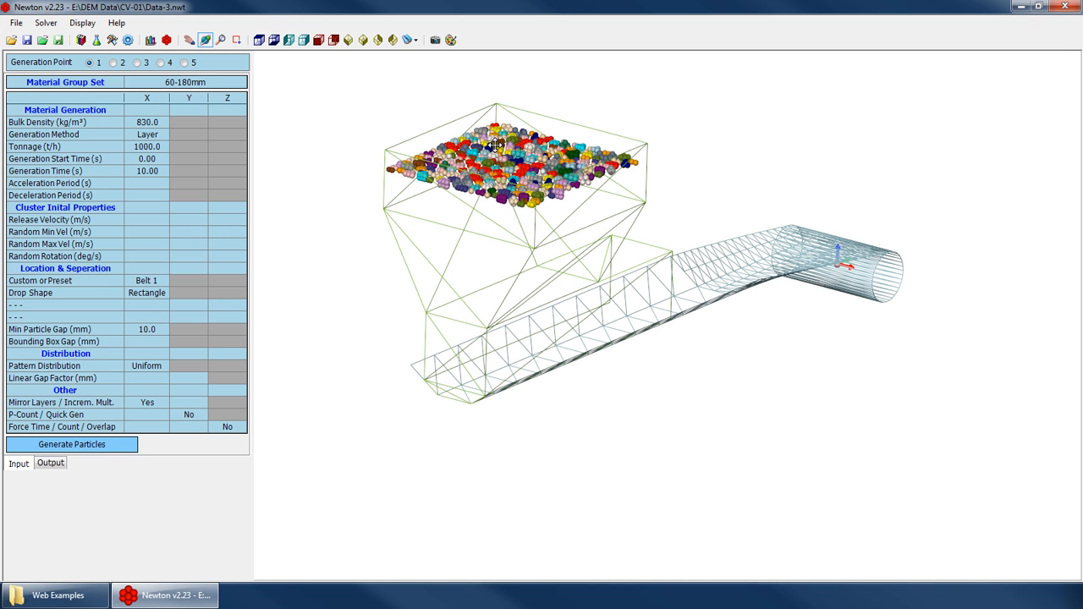
left_click_drag(406, 171, 536, 288)
scroll(525, 279, "up", 5)
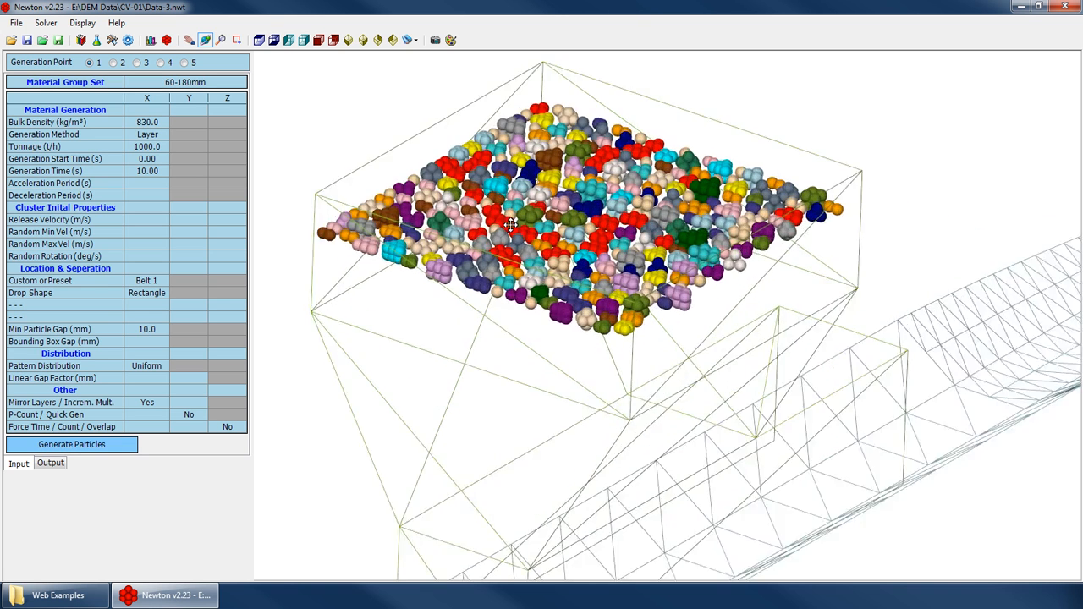
scroll(508, 263, "down", 4)
left_click_drag(498, 252, 510, 272)
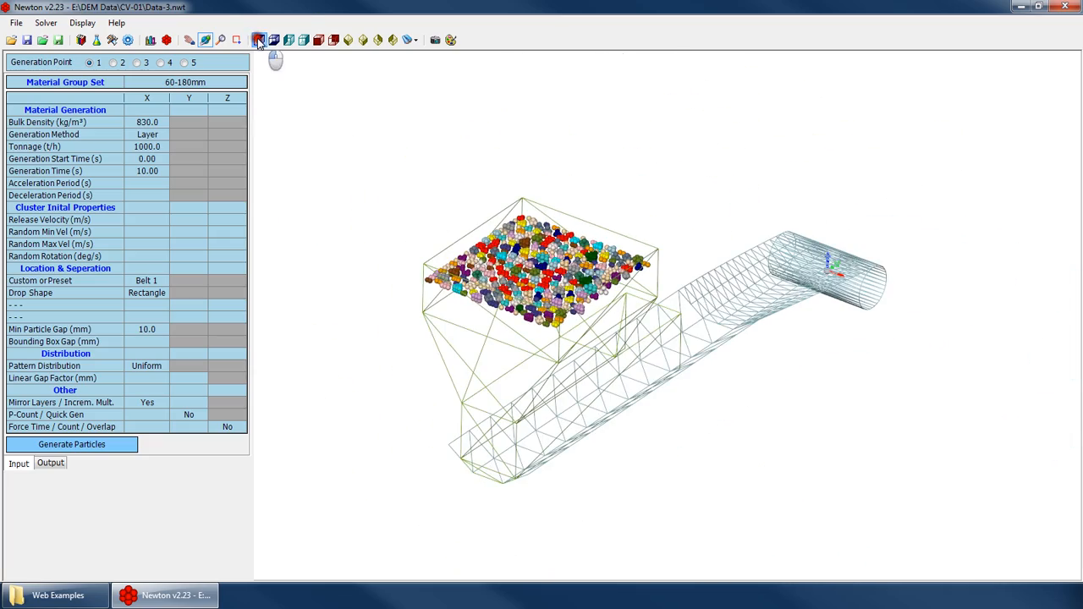
Set the bounding box gap to 10 mm and regenerate the particles, stopping after the first layers and checking them from above.
left_click(259, 40)
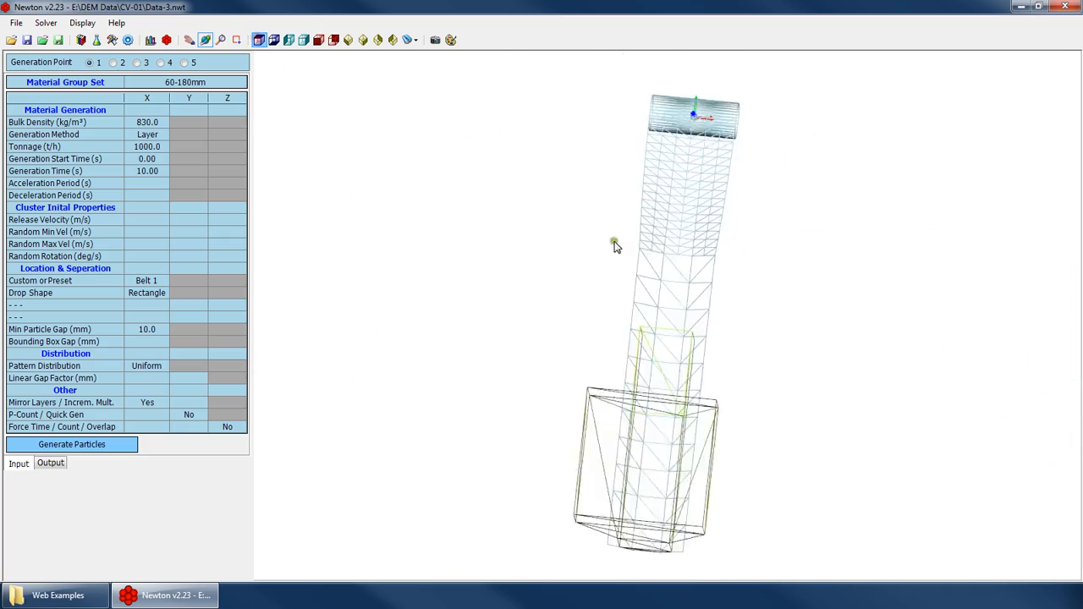
left_click(148, 341)
type("10")
left_click(127, 442)
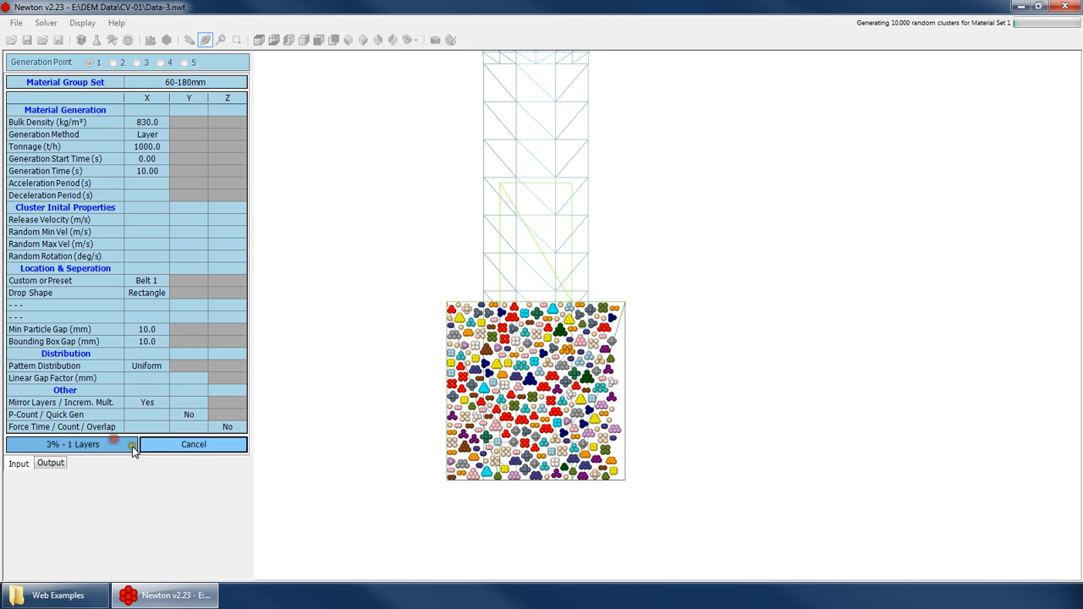
left_click(195, 446)
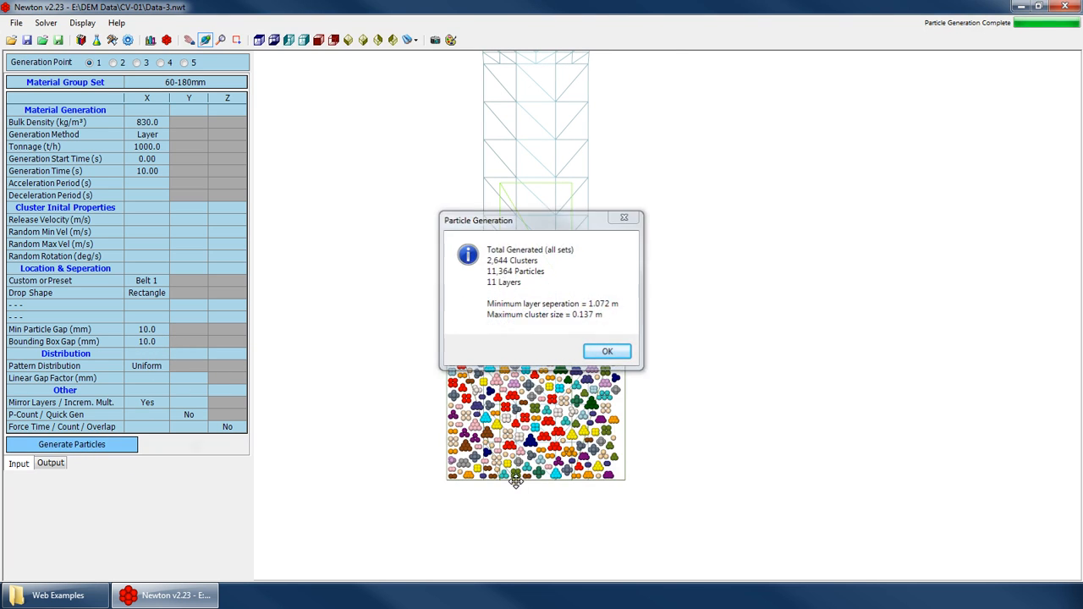
key("Return")
scroll(516, 470, "up", 5)
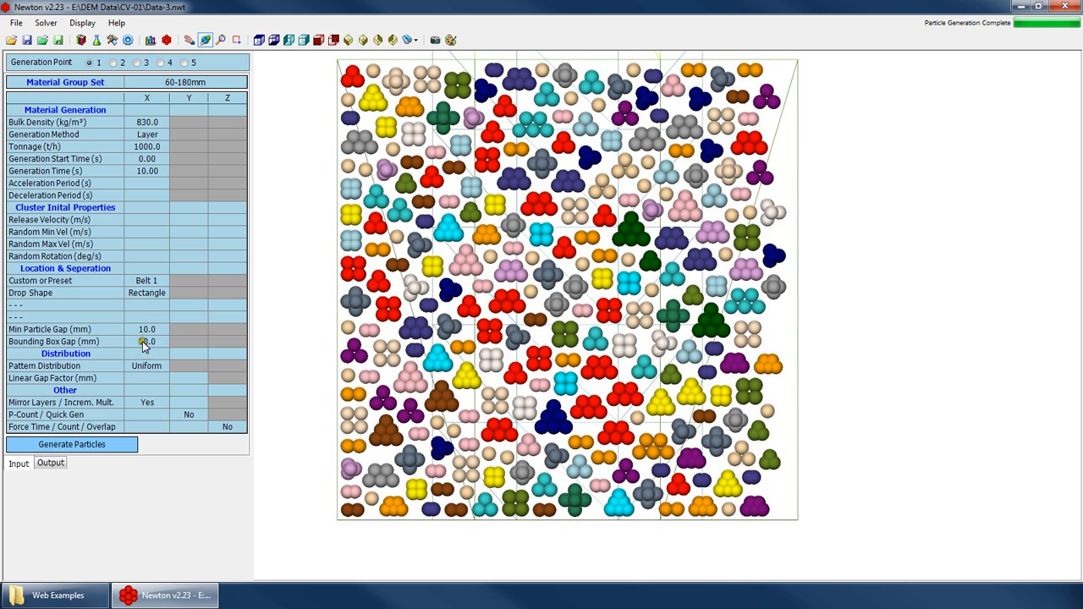
Set the bounding box gap to 20 mm and regenerate the particles, stopping after the first layers.
left_click(146, 342)
type("20")
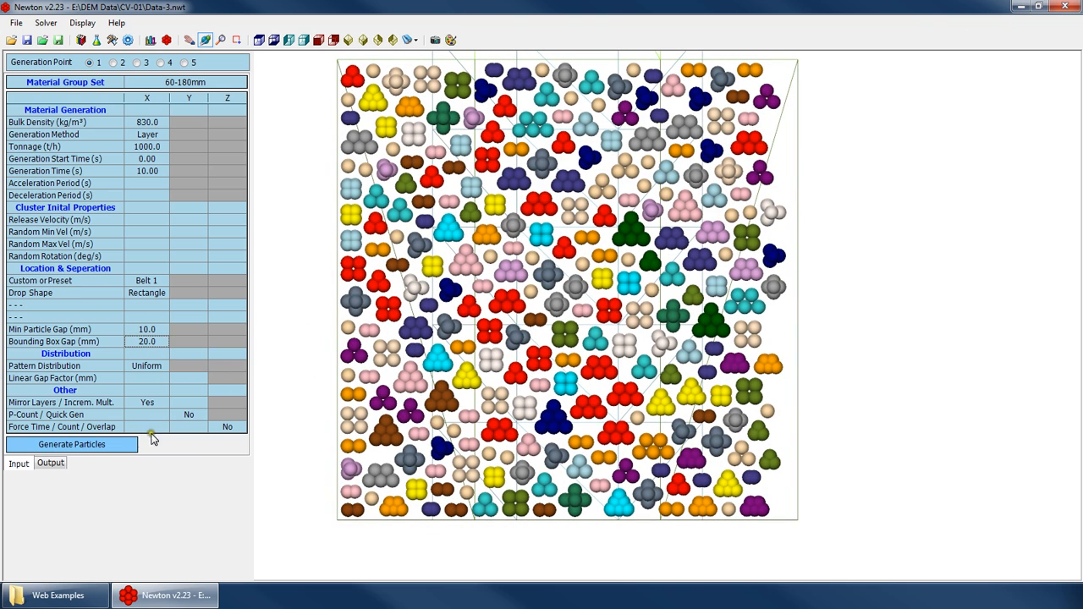
left_click(133, 444)
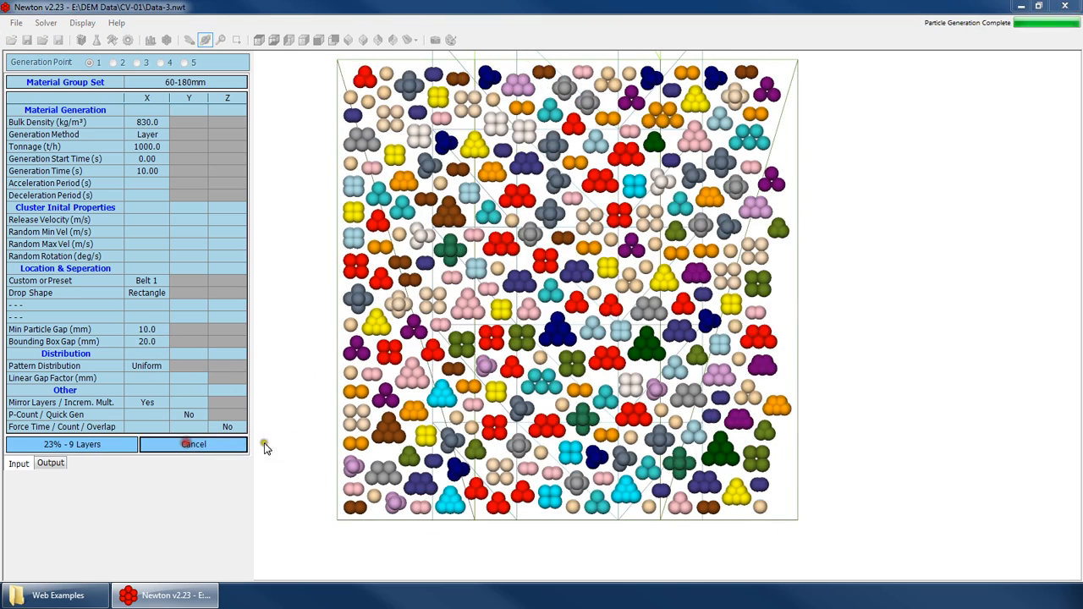
scroll(285, 437, "down", 5)
scroll(439, 457, "up", 3)
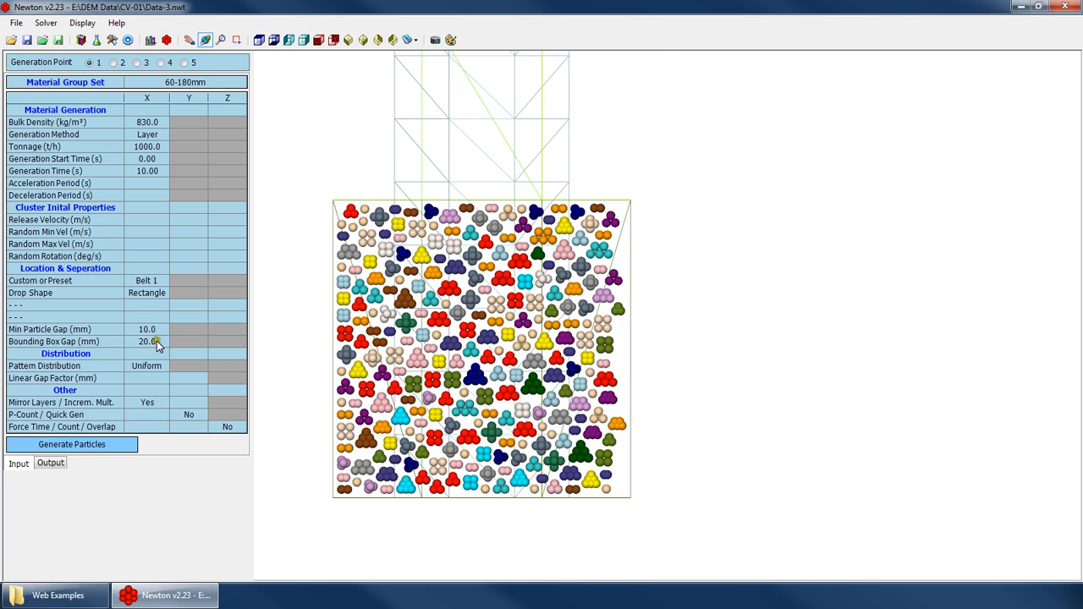
left_click(154, 342)
left_click(154, 329)
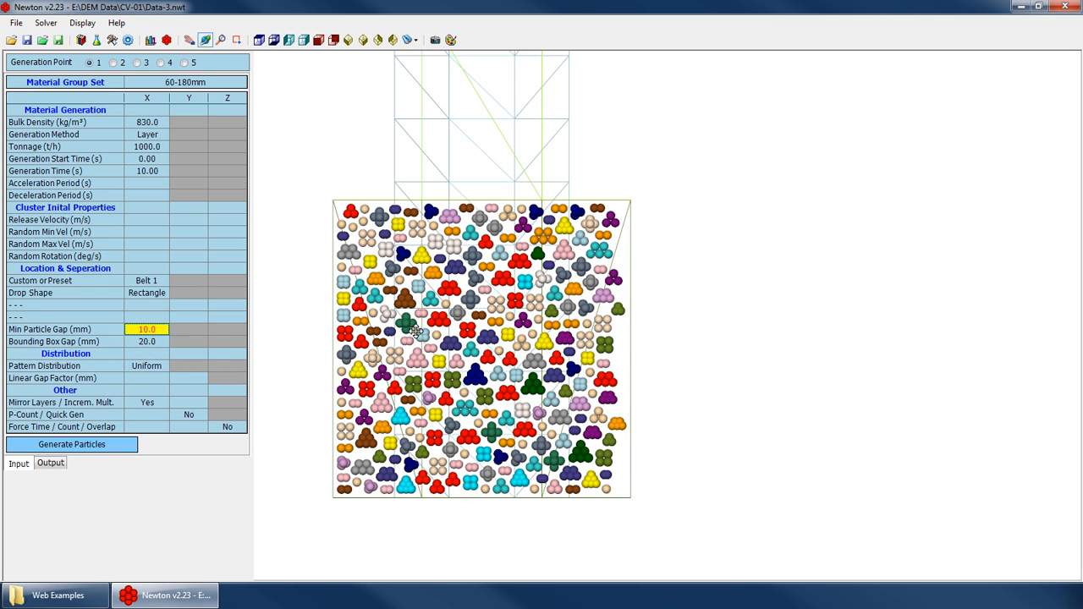
scroll(448, 442, "down", 3)
left_click_drag(448, 442, 437, 284)
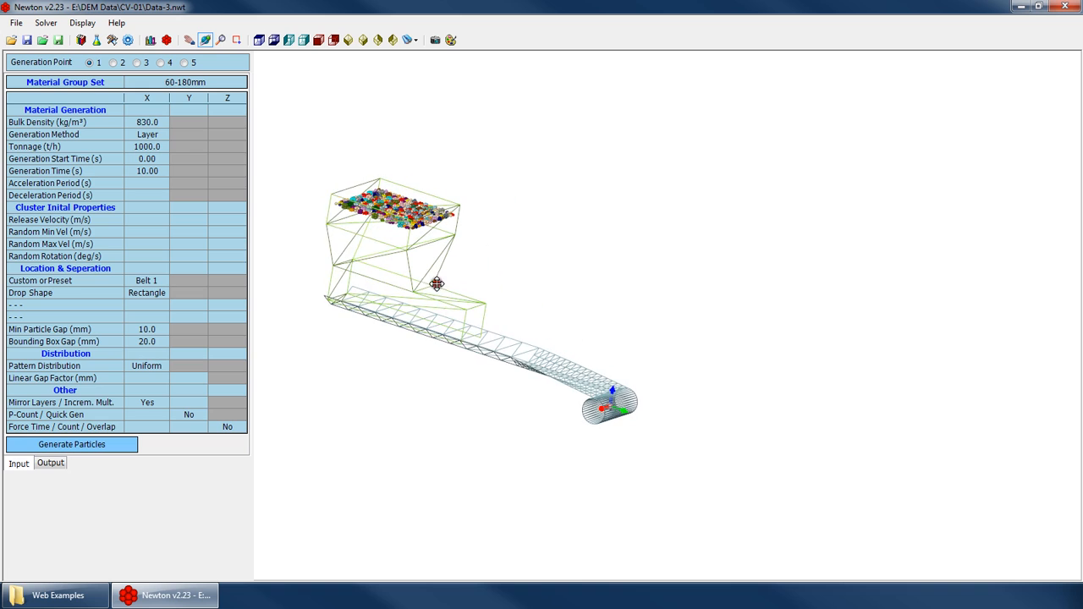
Try the Clusters generation method and return to the Layer method.
left_click(149, 138)
left_click(150, 139)
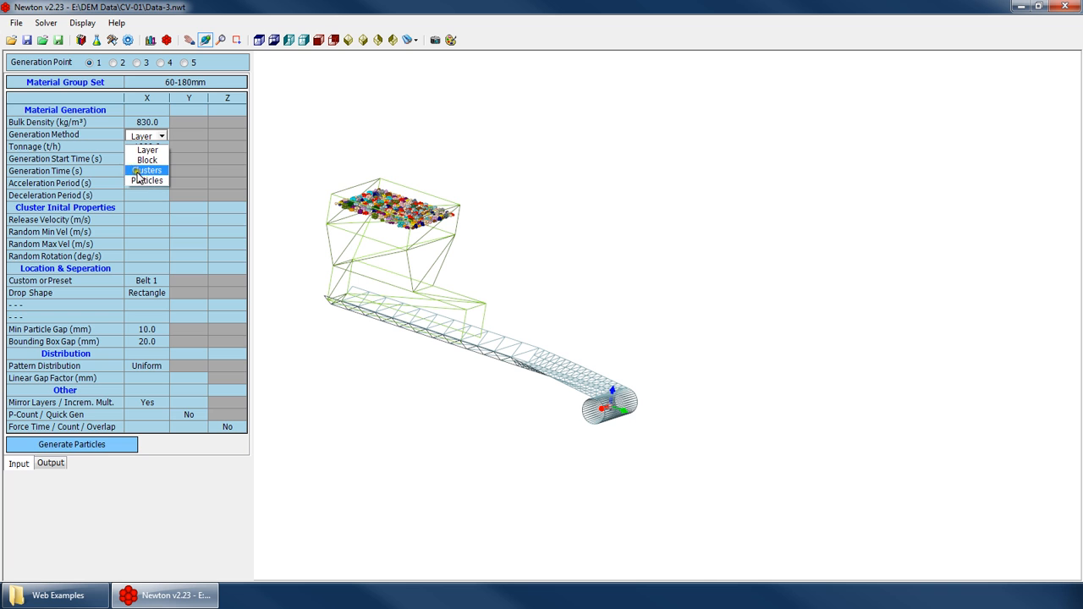
left_click(143, 172)
left_click(154, 218)
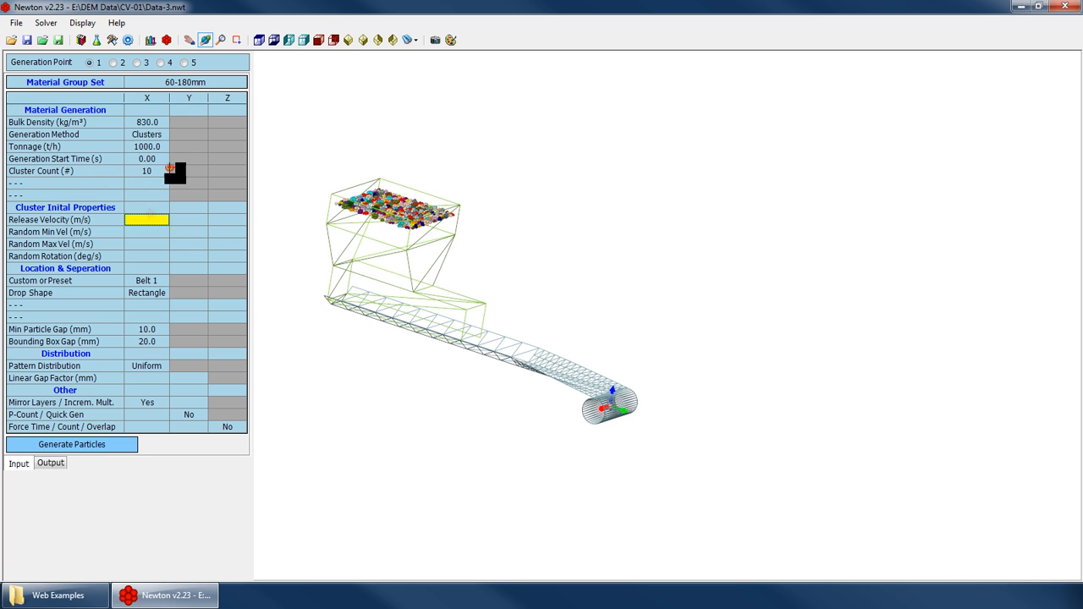
left_click_drag(499, 279, 406, 265)
scroll(406, 266, "up", 4)
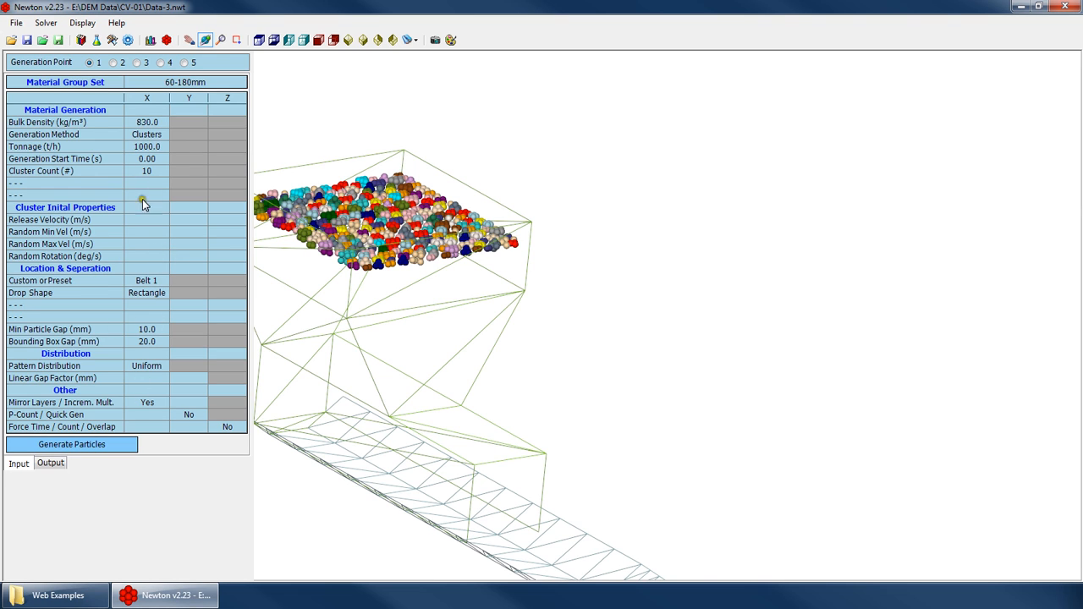
left_click(149, 134)
left_click(149, 152)
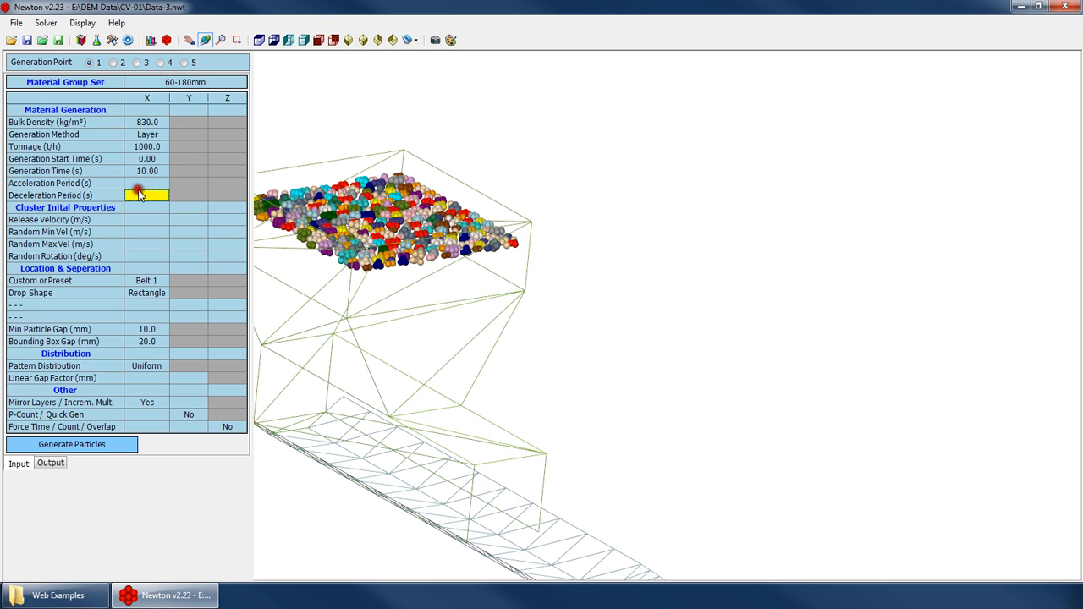
Set the generation method to Clusters with a cluster count of 75,000.
left_click(147, 135)
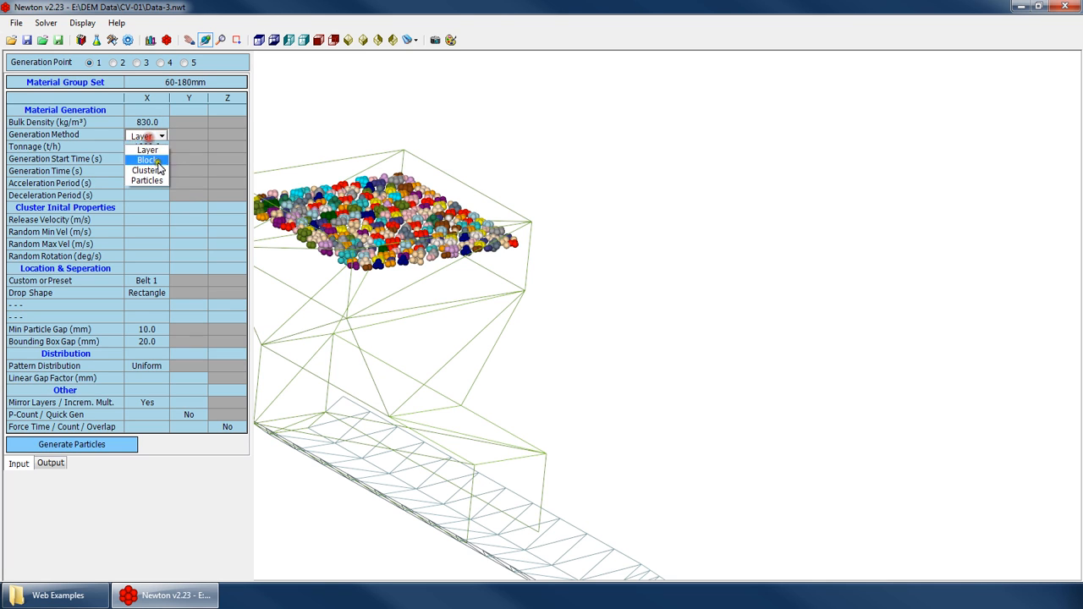
left_click(148, 160)
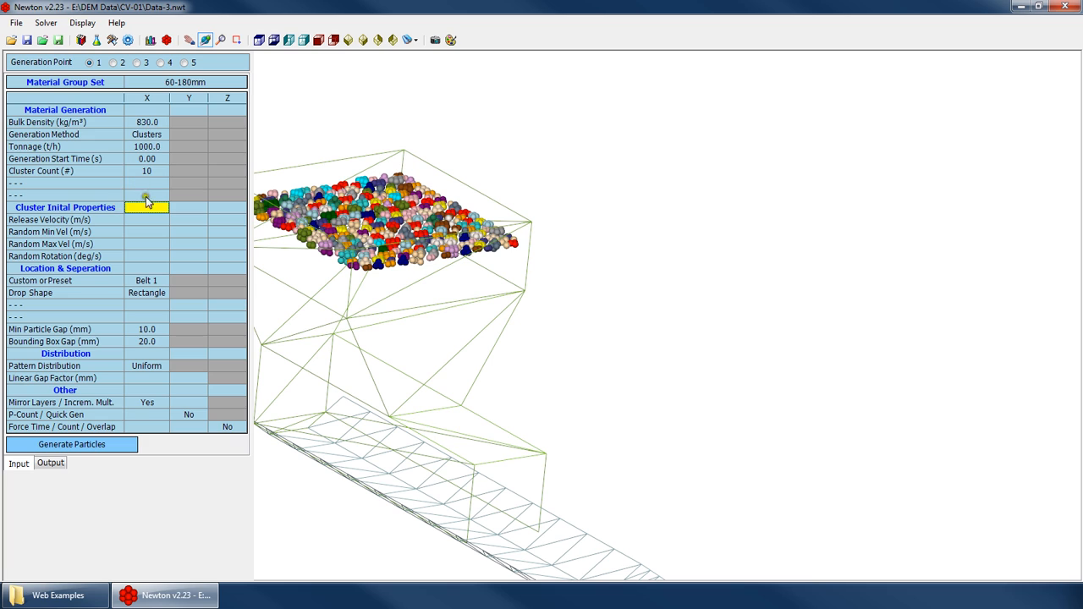
left_click(155, 172)
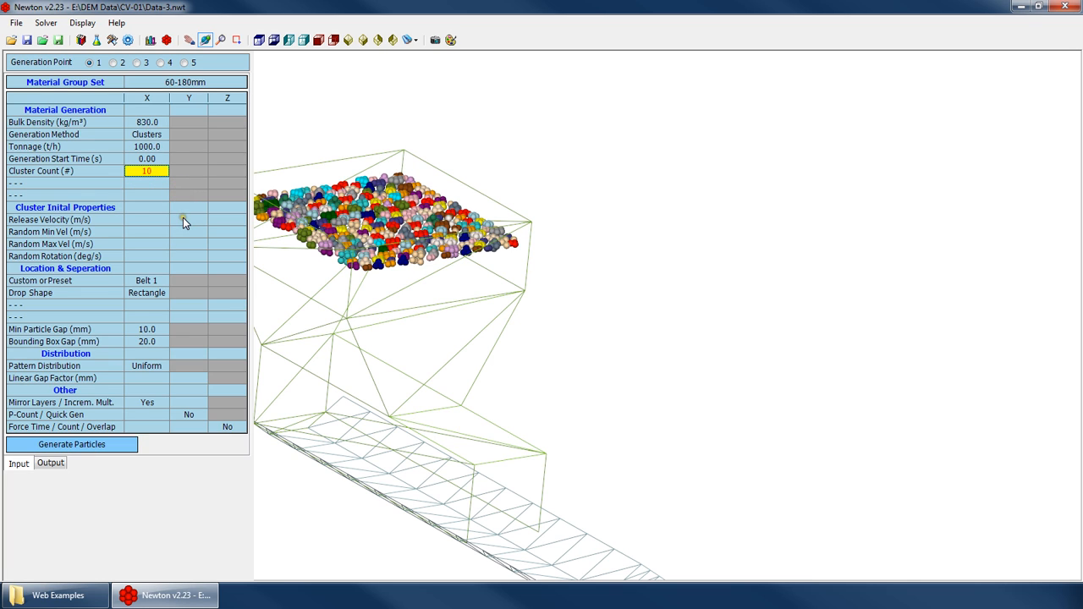
type("75000")
key("Return")
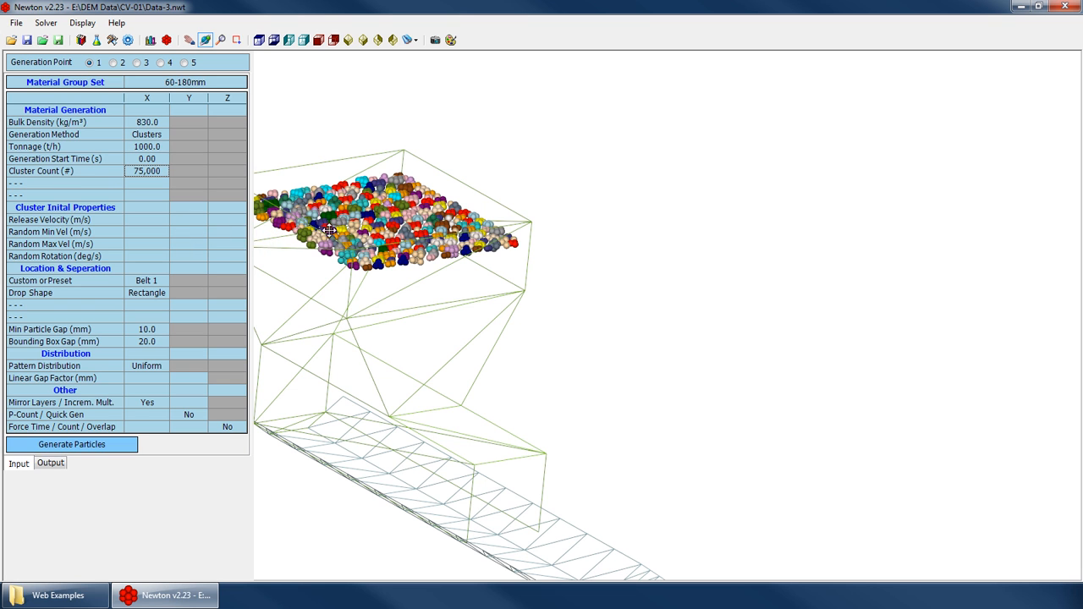
Generate the particles twice with the Clusters method, stopping each run after the first layers.
left_click_drag(329, 230, 443, 273)
scroll(395, 290, "down", 3)
left_click(102, 446)
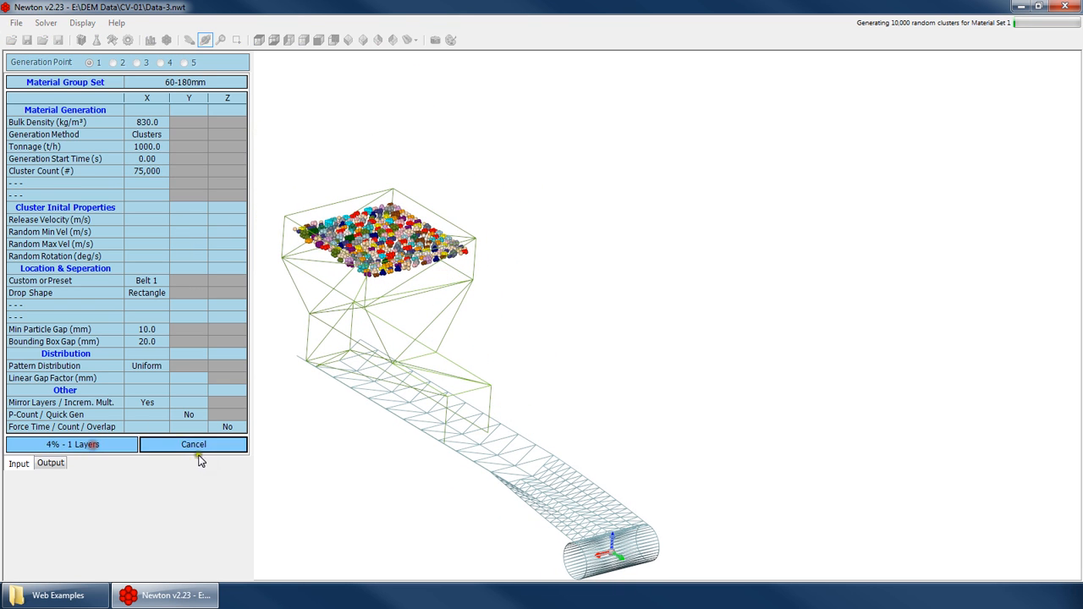
left_click(193, 447)
left_click(604, 347)
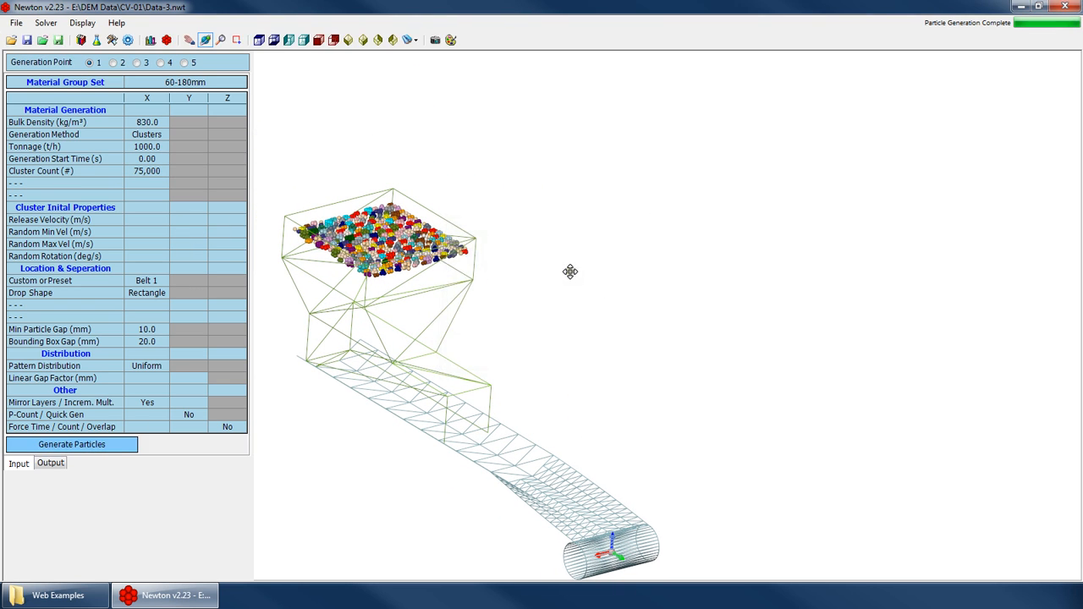
left_click(115, 444)
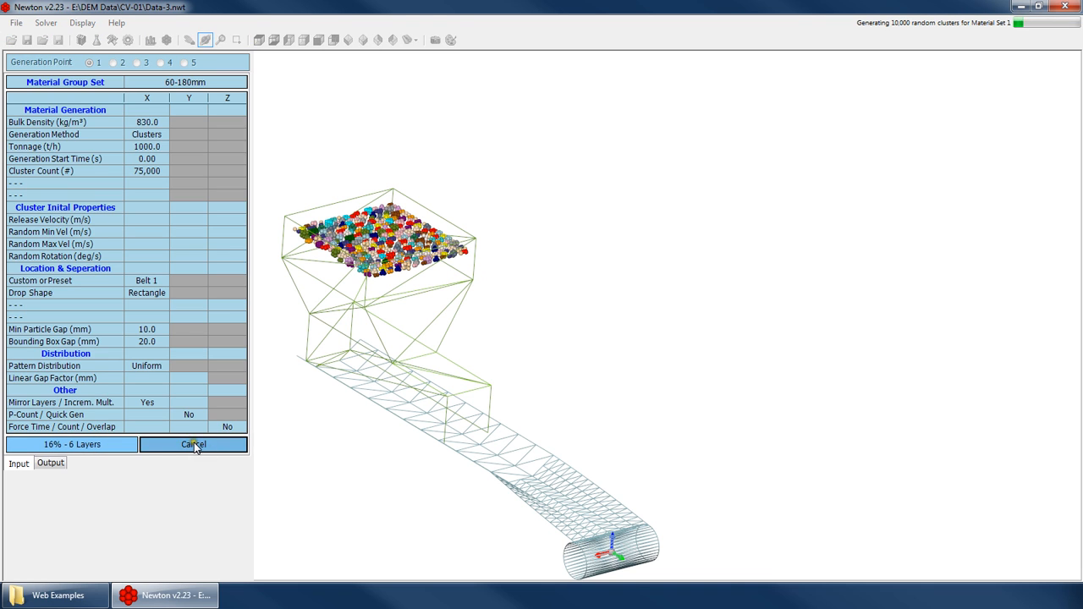
left_click(194, 445)
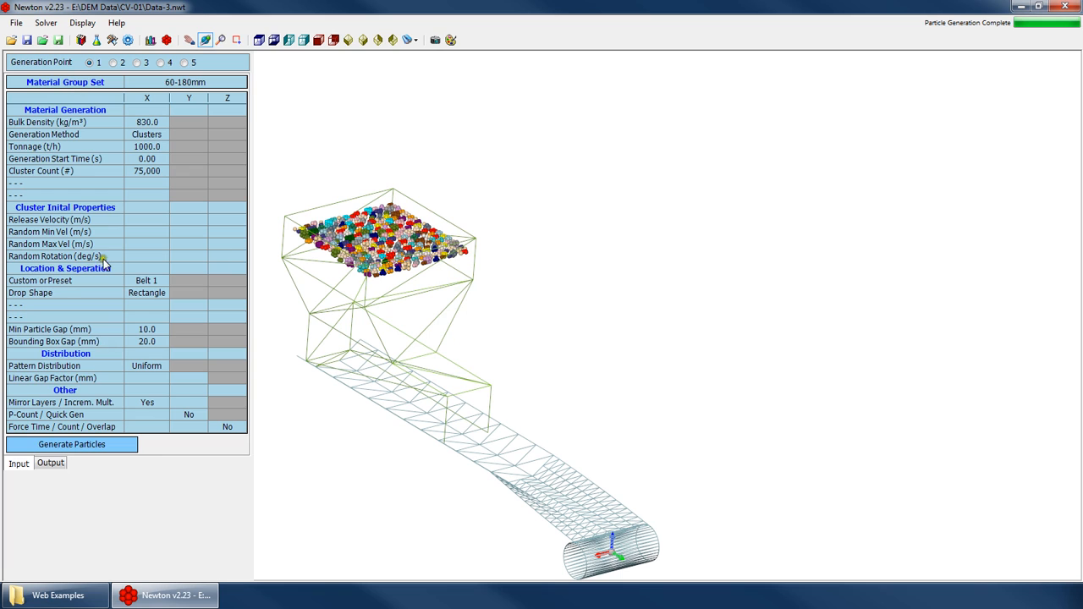
Try the Particles generation method.
left_click(147, 171)
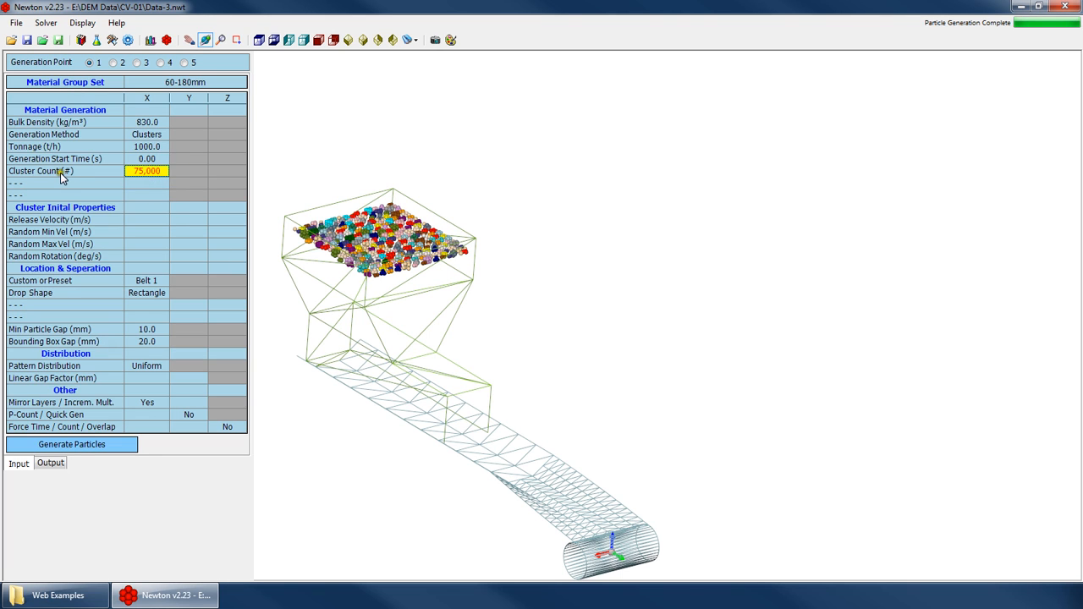
left_click(152, 135)
left_click(153, 136)
left_click(141, 196)
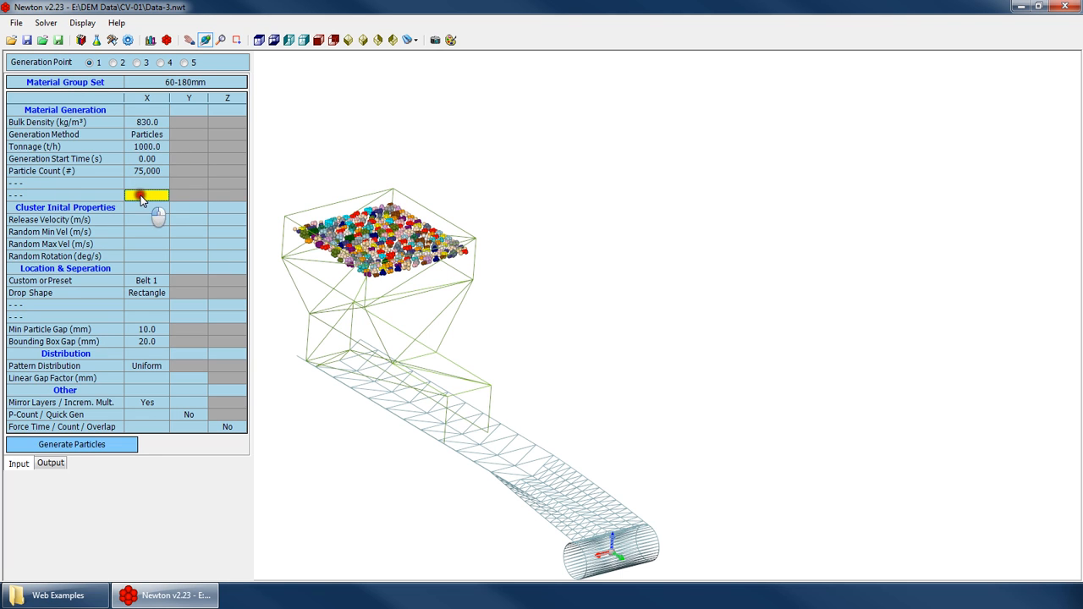
Set the generation method to Block.
left_click(156, 139)
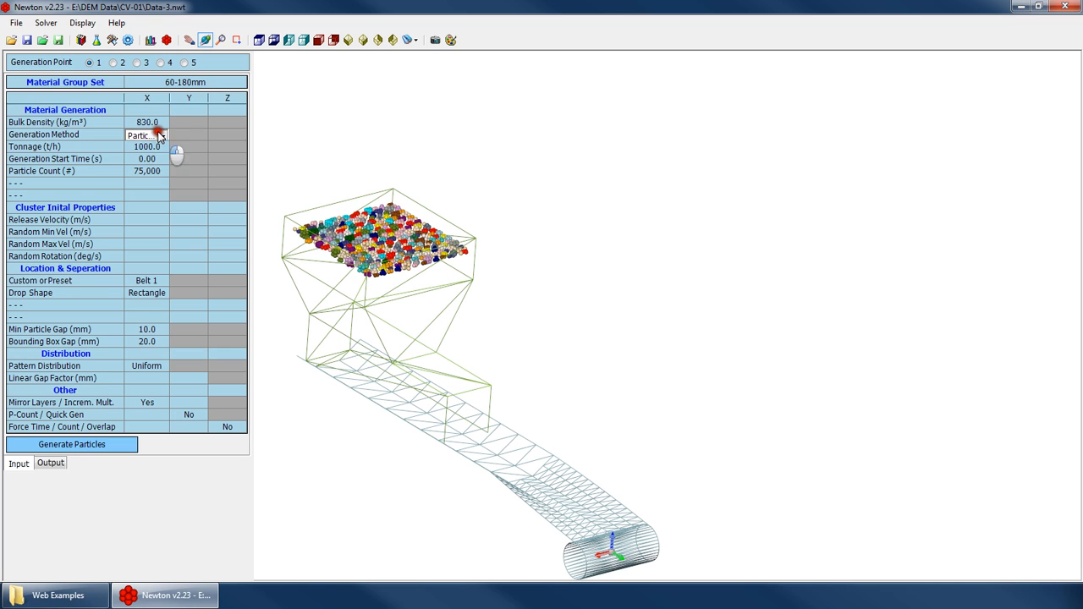
left_click(154, 137)
left_click(144, 161)
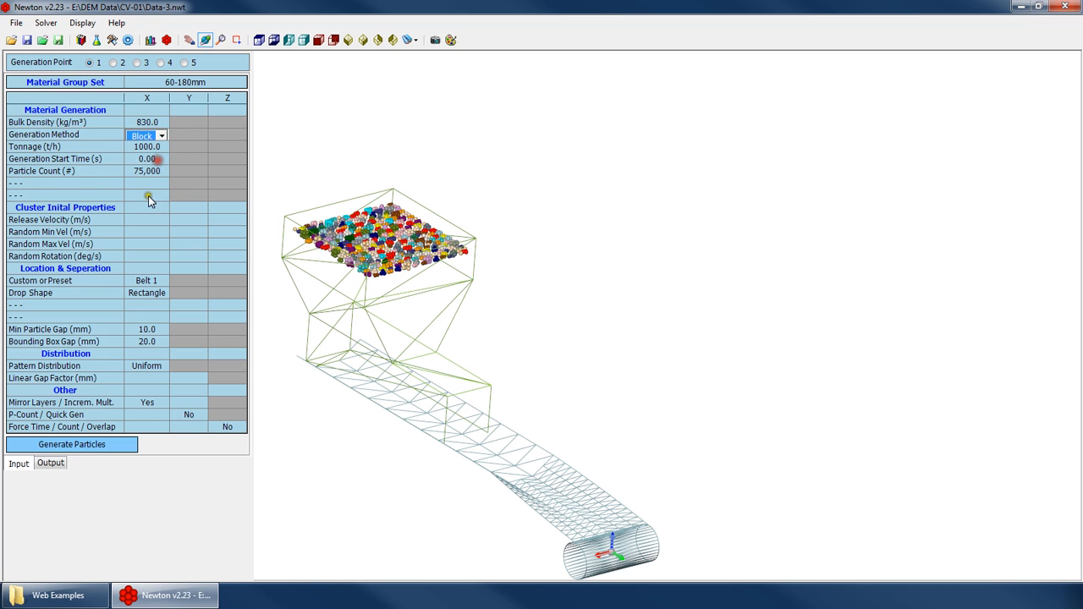
left_click(145, 148)
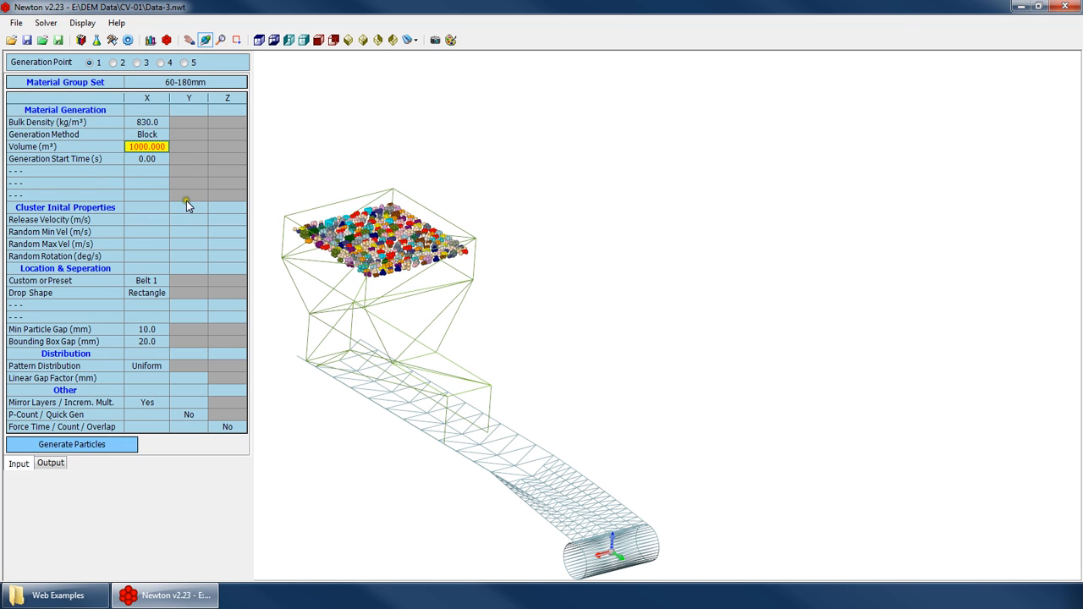
Clear the belt width of Belt #1 to remove the conveyor and return to the geometry settings.
left_click(112, 39)
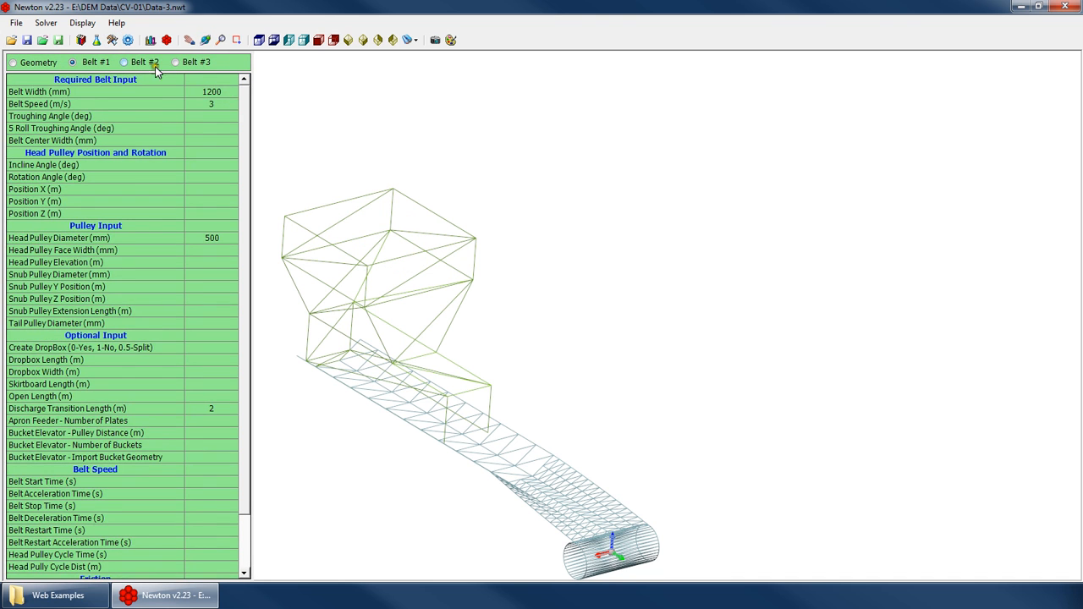
left_click(39, 62)
left_click(82, 63)
left_click(209, 93)
left_click(45, 63)
Import Density 900mm.dxf, overwriting the current geometry, and view the cylinder from the side.
left_click(204, 88)
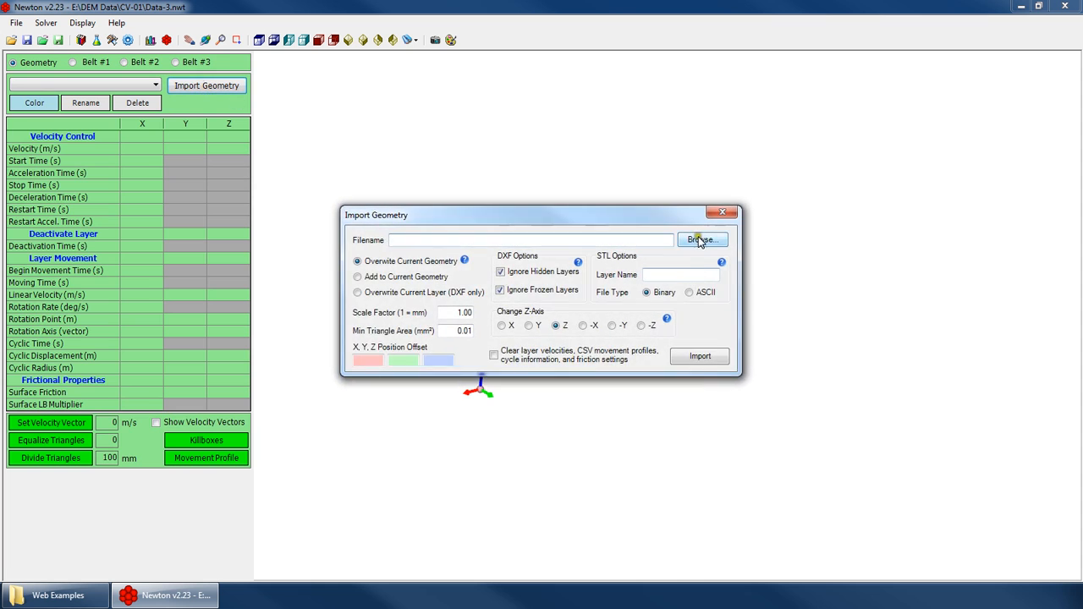
left_click(698, 240)
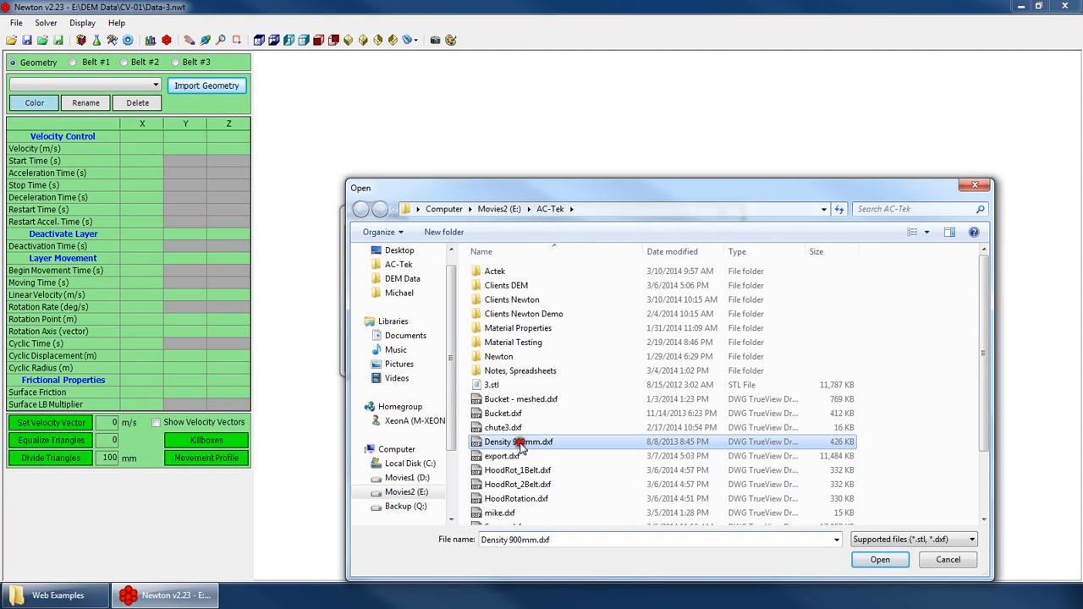
double_click(518, 442)
left_click(696, 358)
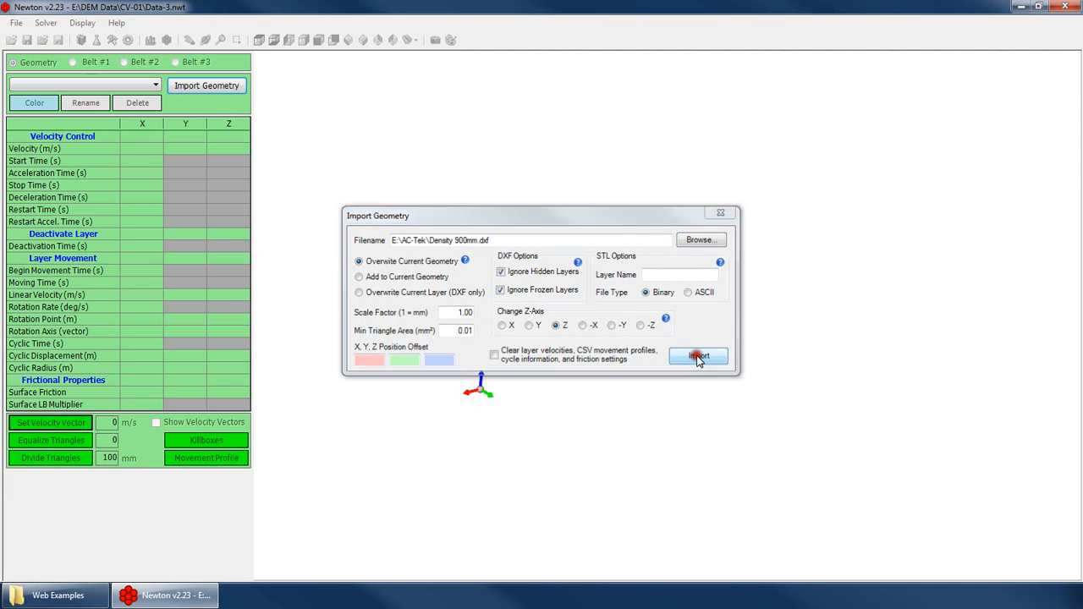
left_click(583, 325)
scroll(605, 265, "down", 3)
scroll(526, 326, "up", 3)
right_click(563, 309)
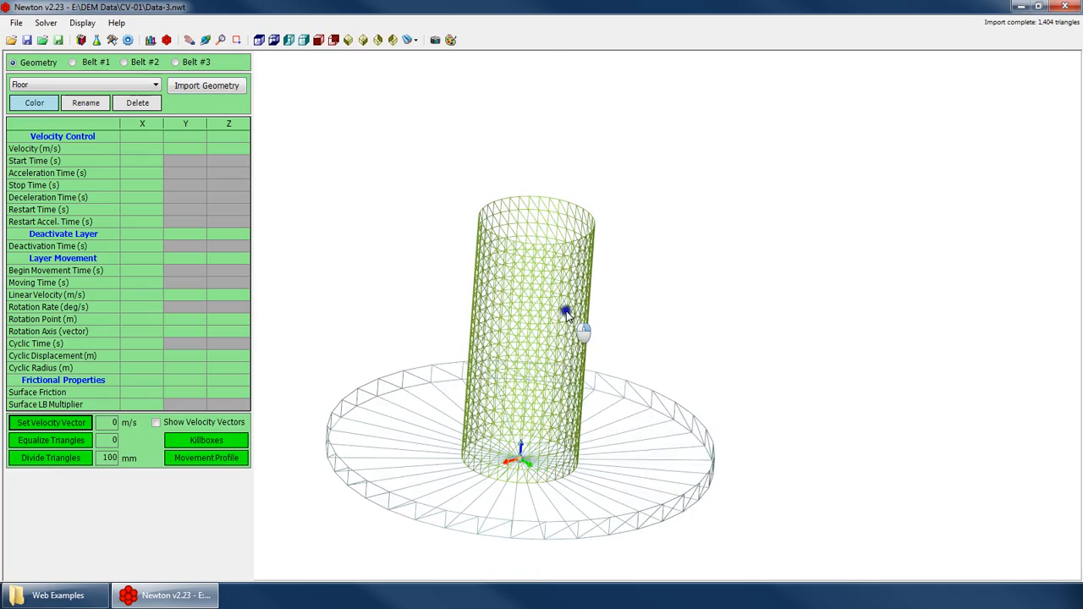
left_click(639, 336)
left_click_drag(582, 382, 584, 237)
Examine the cylinder and floor from the side and from above in the particle generation view.
left_click(127, 40)
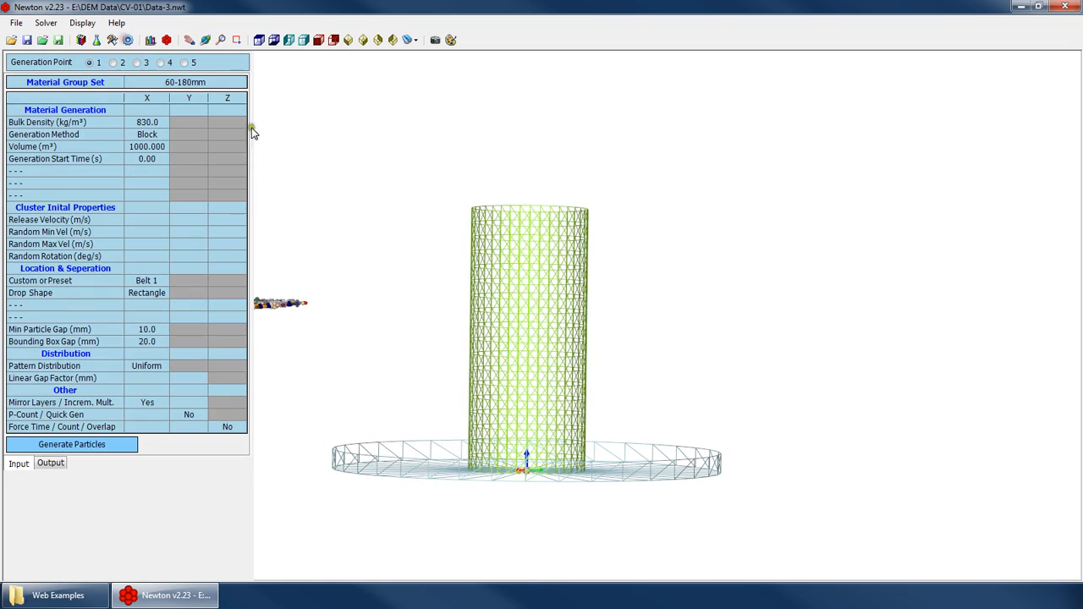
left_click_drag(476, 191, 572, 251)
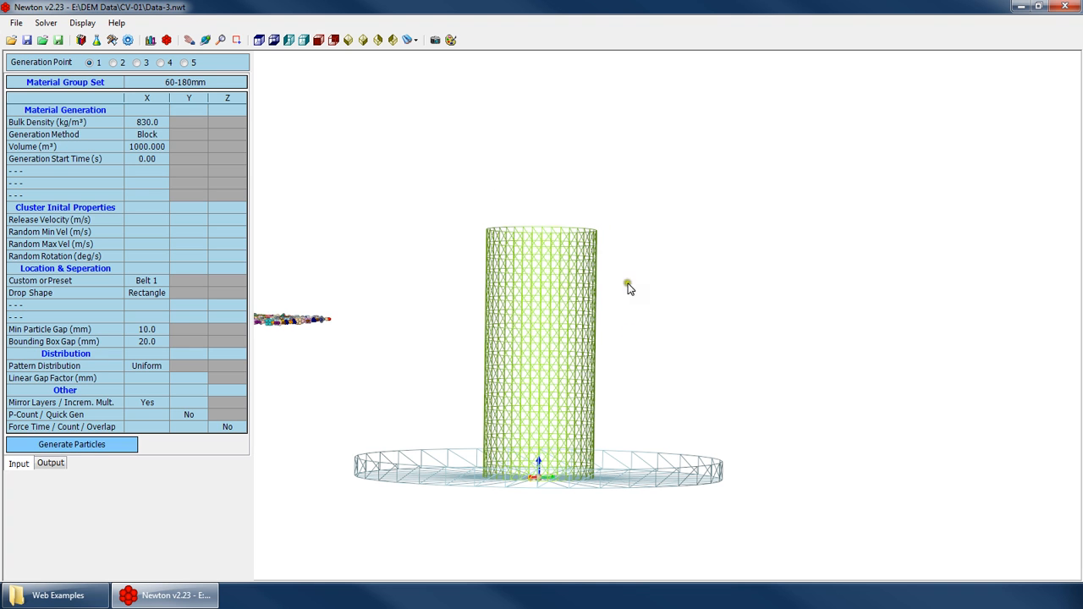
right_click(474, 160)
left_click(505, 184)
left_click_drag(523, 203, 552, 245)
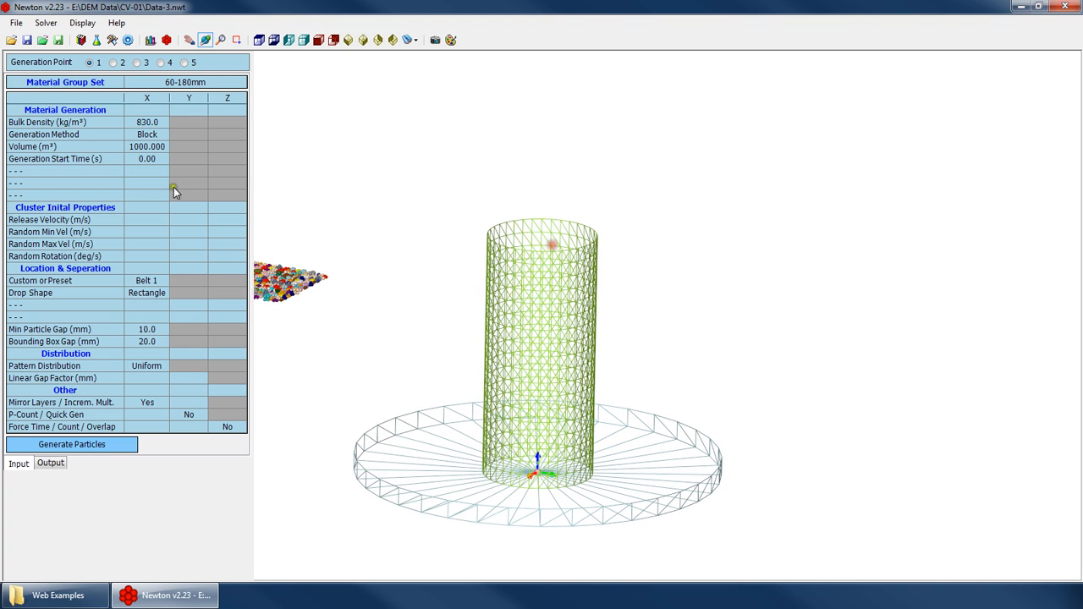
left_click(259, 40)
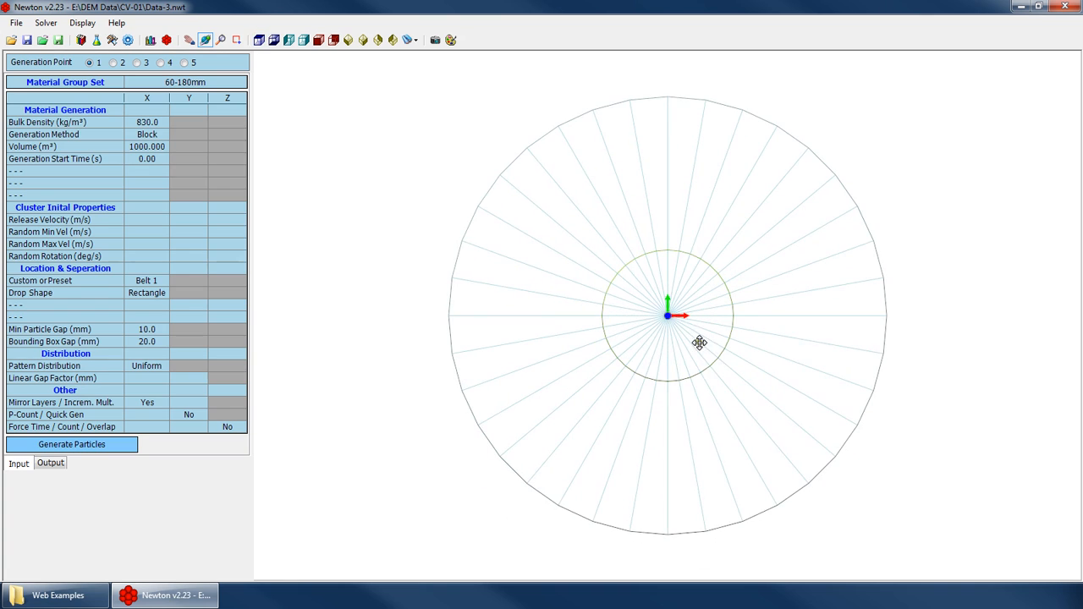
scroll(785, 314, "up", 2)
scroll(785, 313, "up", 2)
left_click(133, 170)
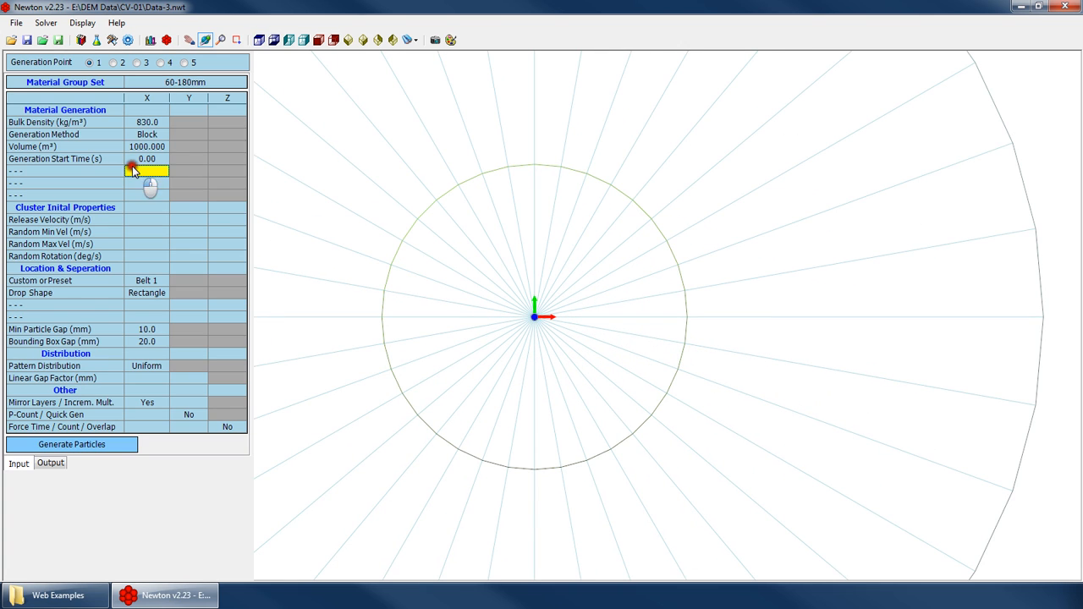
left_click(146, 280)
left_click(147, 147)
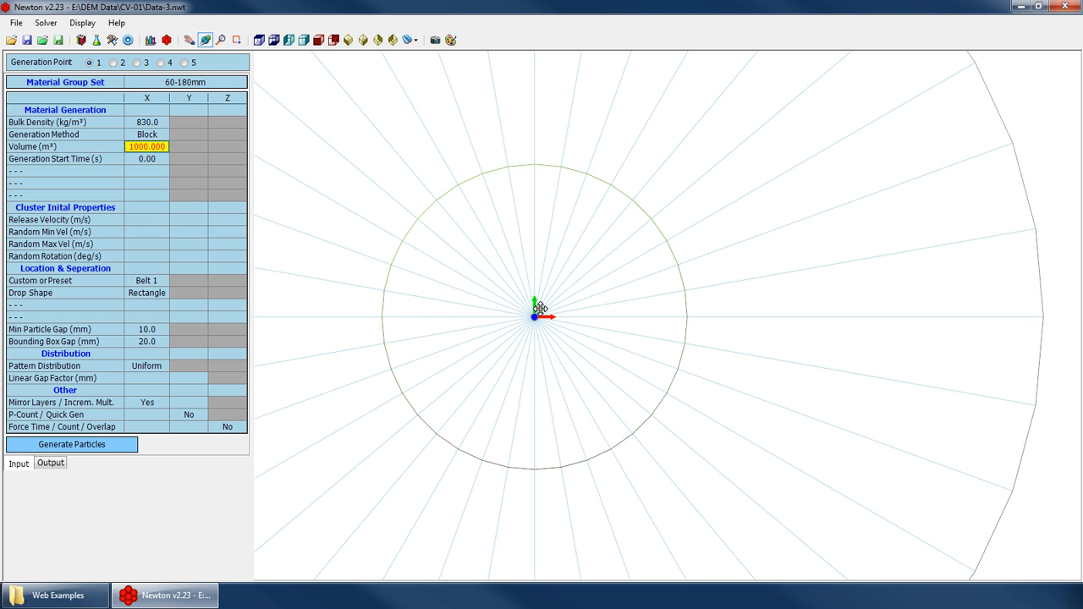
left_click(82, 40)
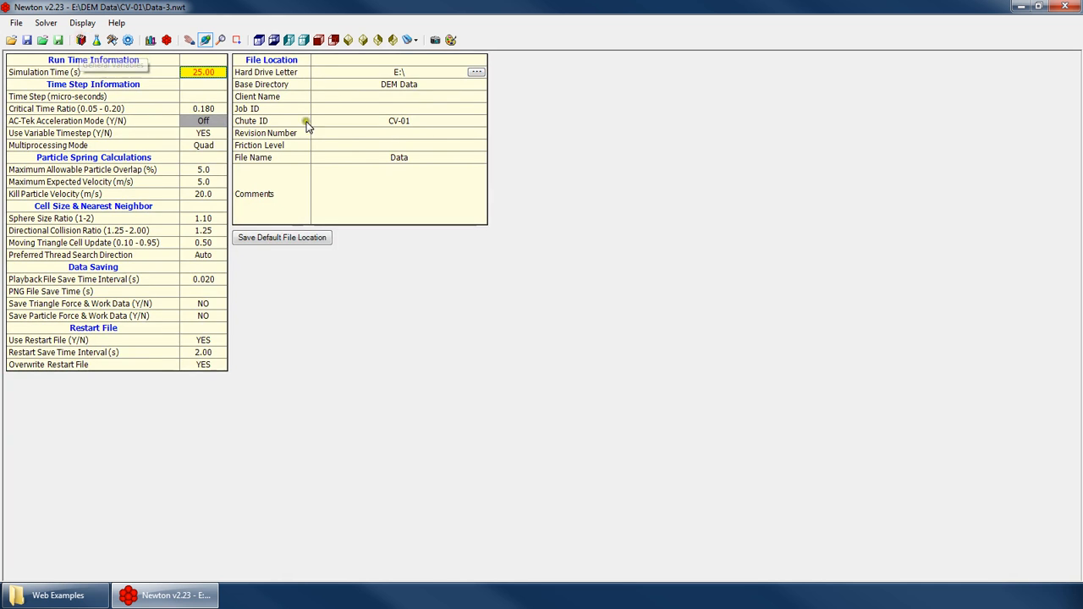
left_click(353, 173)
left_click(113, 40)
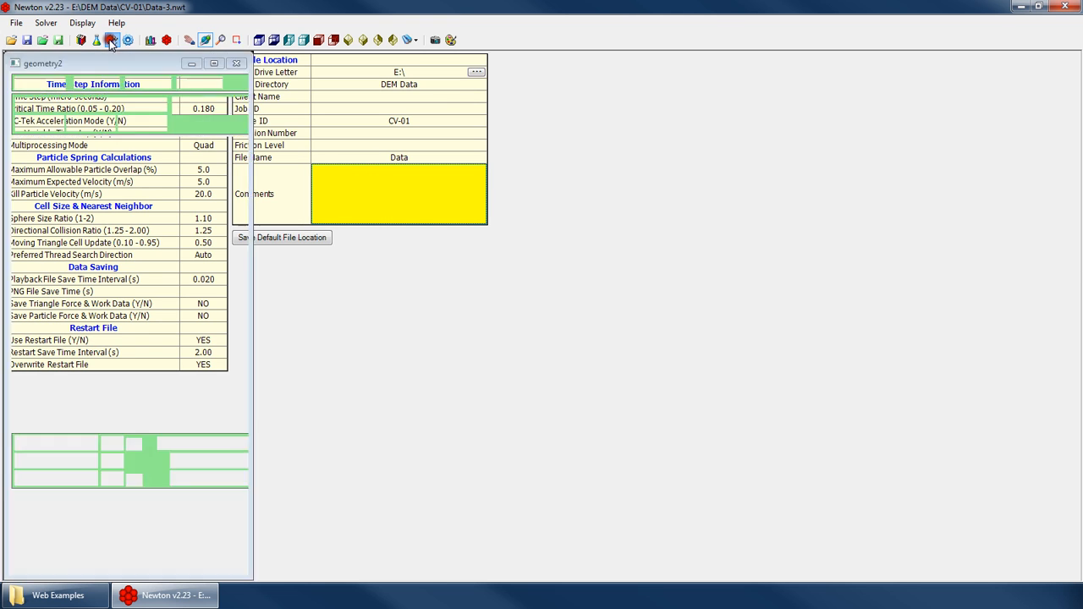
Set the block generation volume to 3 m³.
left_click(132, 43)
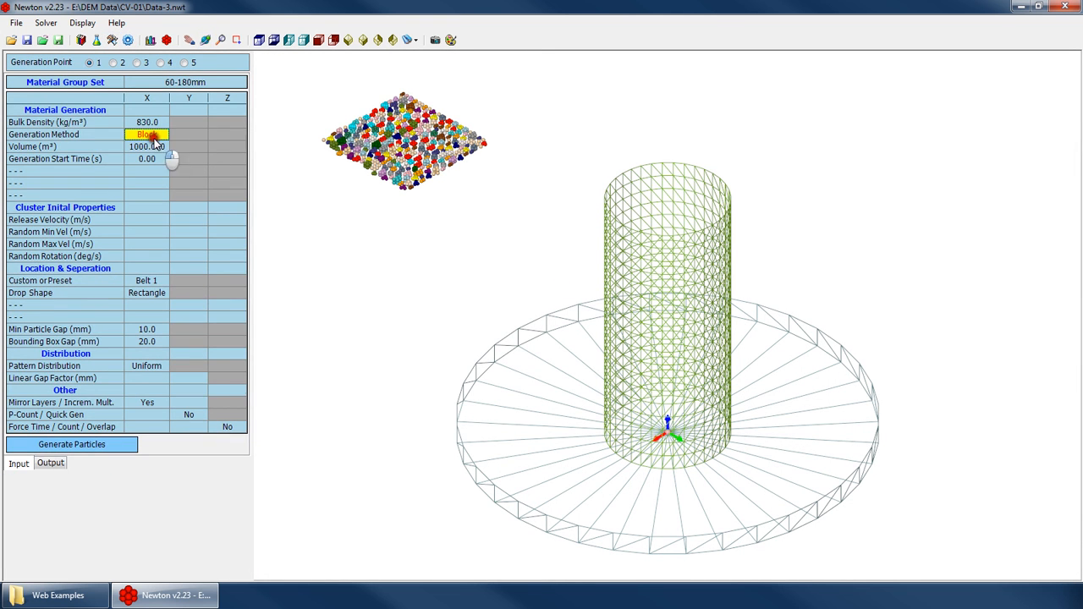
left_click(152, 145)
type("3")
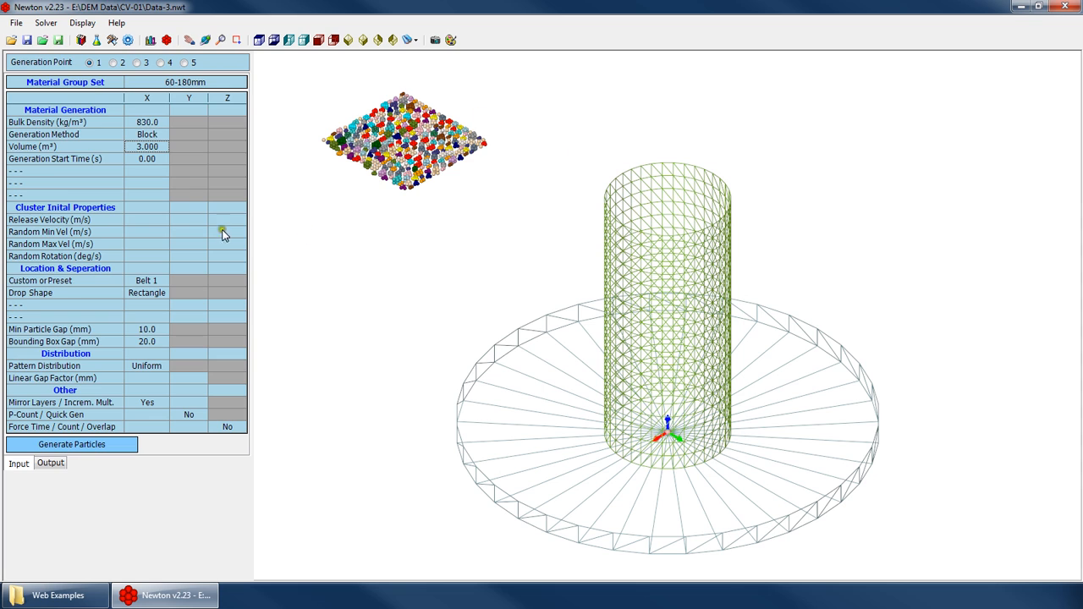
left_click(146, 281)
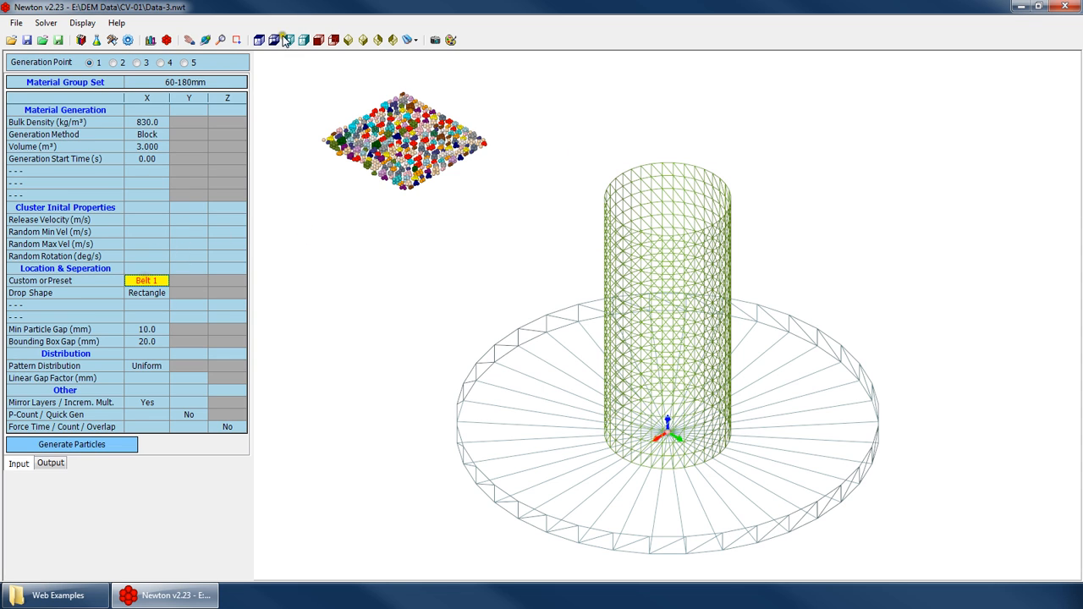
left_click(158, 283)
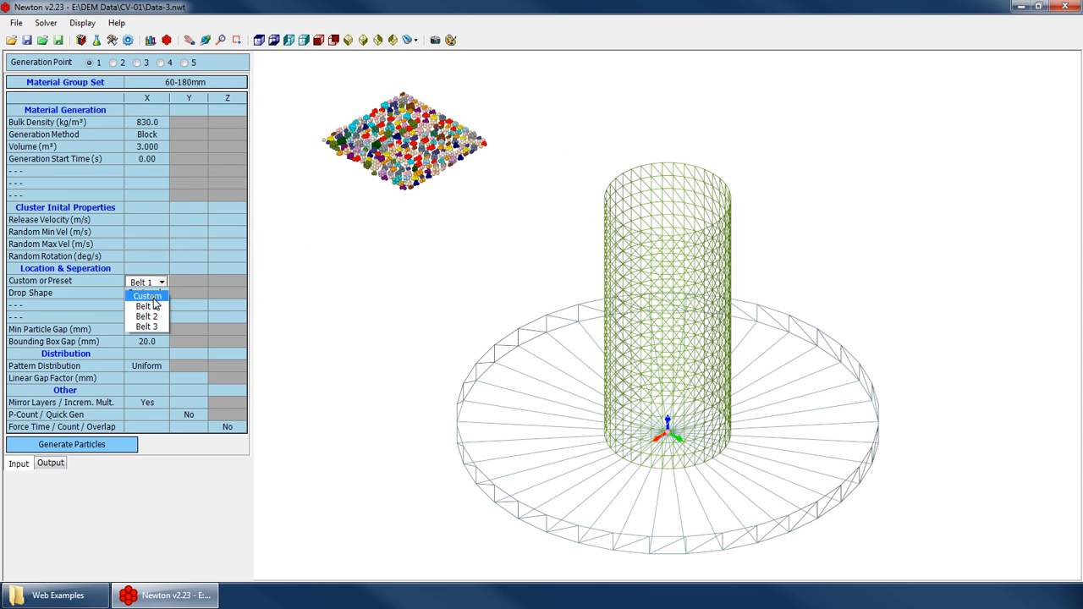
left_click(157, 253)
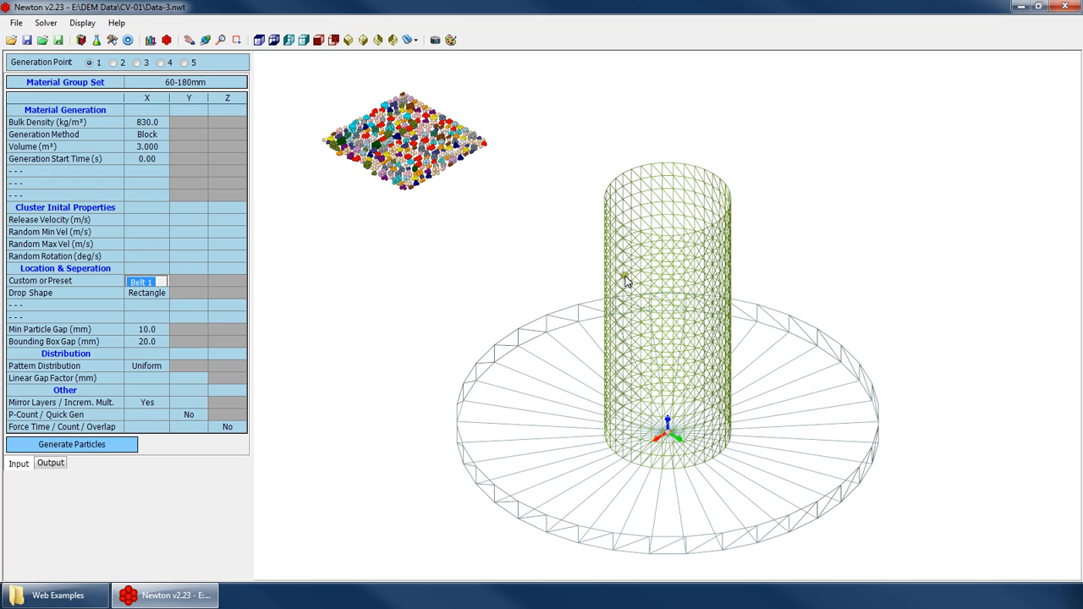
Generate the block of particles, stop after the first layers, and inspect the stack from the side.
scroll(626, 282, "down", 3)
left_click(85, 448)
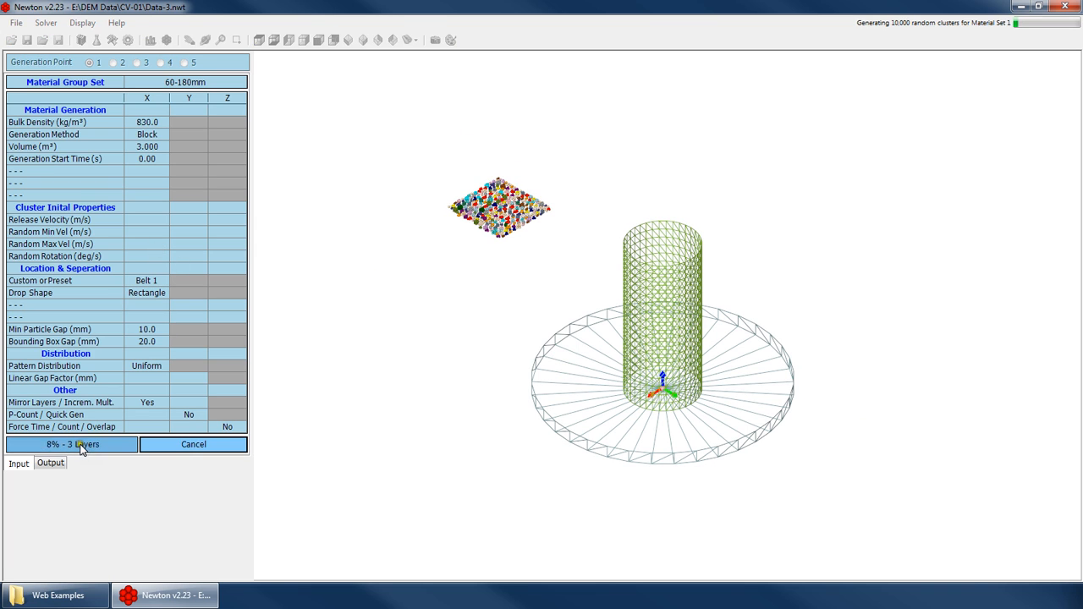
left_click(189, 441)
key("Return")
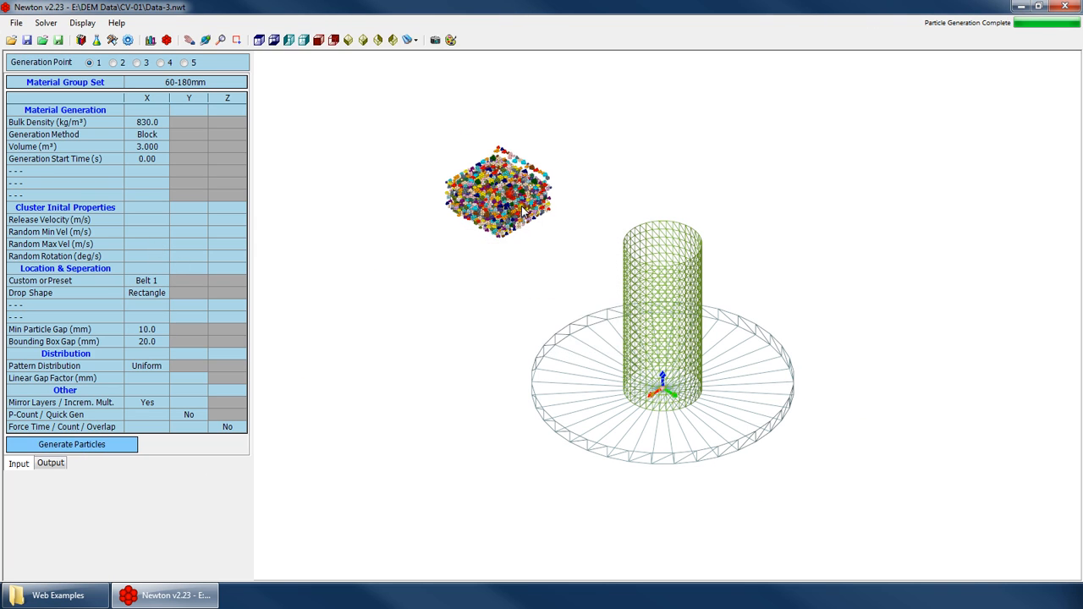
right_click(623, 224)
left_click(643, 248)
left_click_drag(587, 256, 605, 175)
Set the generation method to Layer, regenerate the particles, and inspect the single layer from above.
left_click(143, 136)
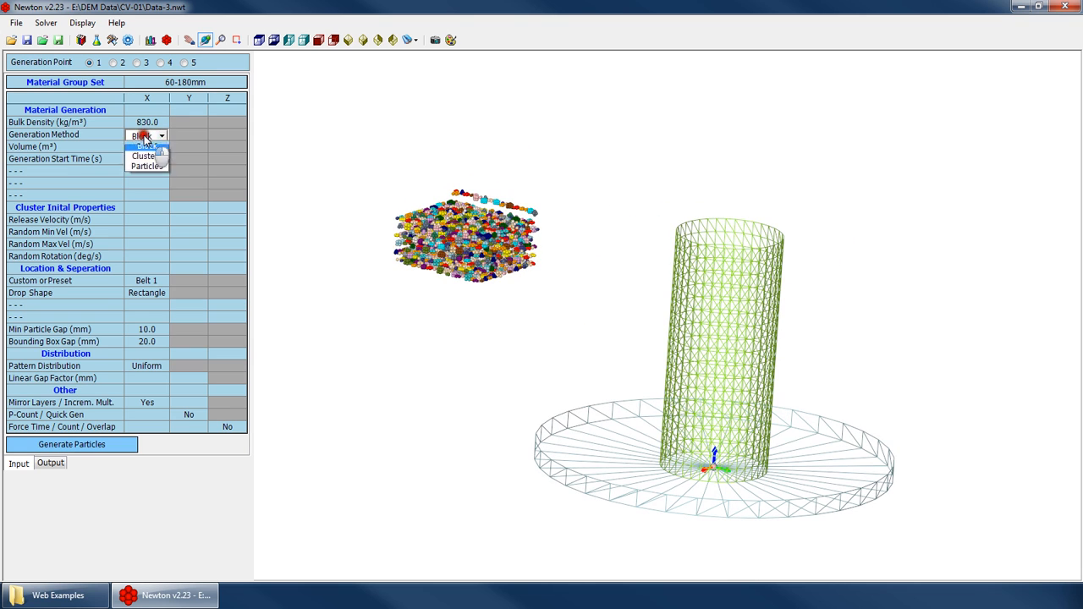
left_click(144, 147)
left_click(122, 445)
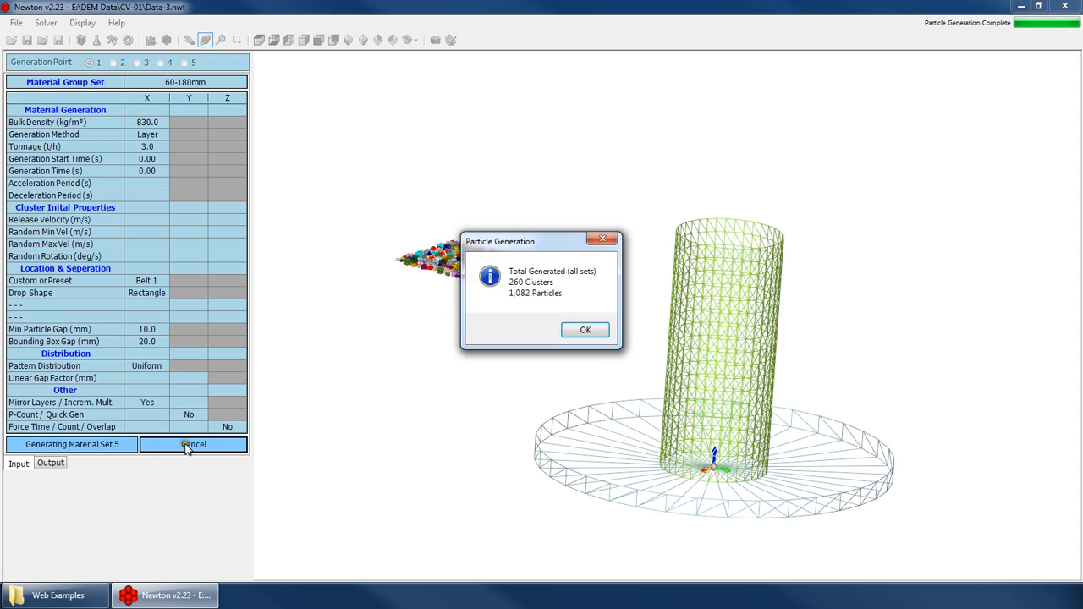
left_click(577, 329)
left_click_drag(569, 272, 541, 359)
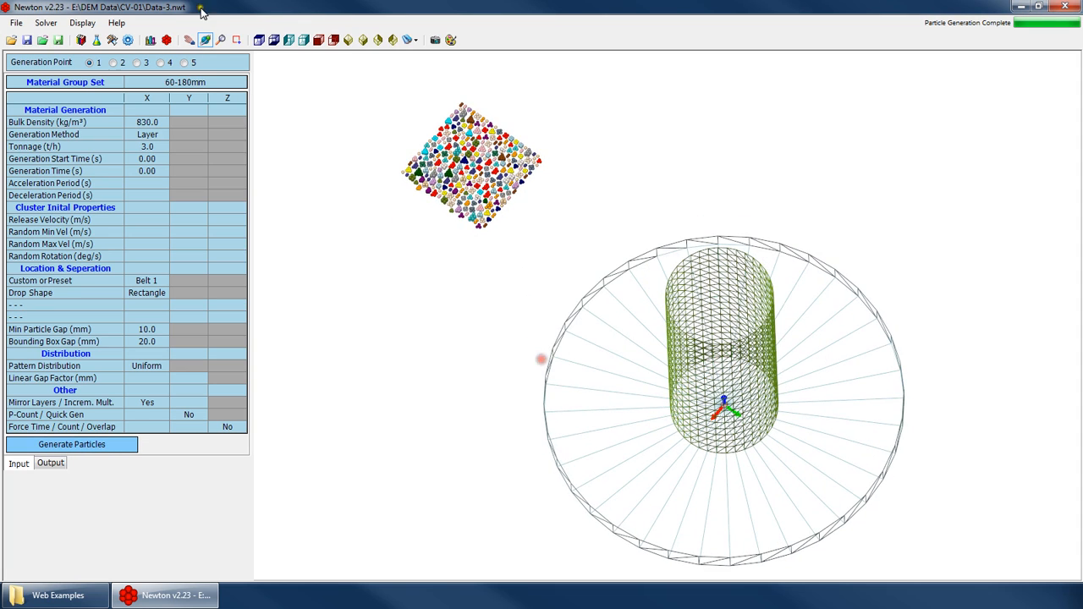
Check the Belt #1 input values and return to the particle generation settings.
left_click(111, 40)
left_click(92, 62)
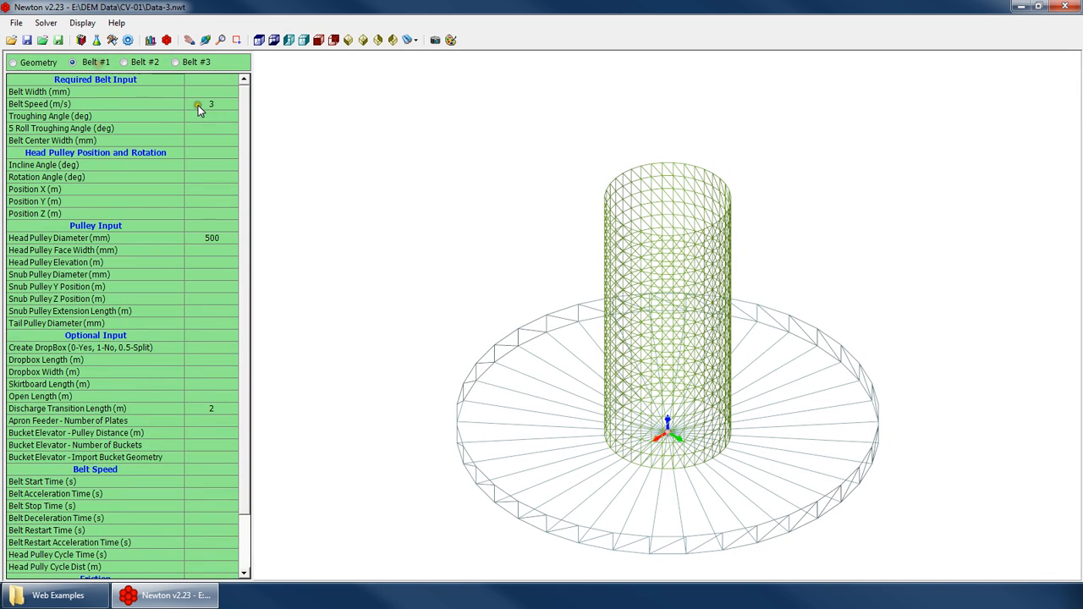
left_click(128, 39)
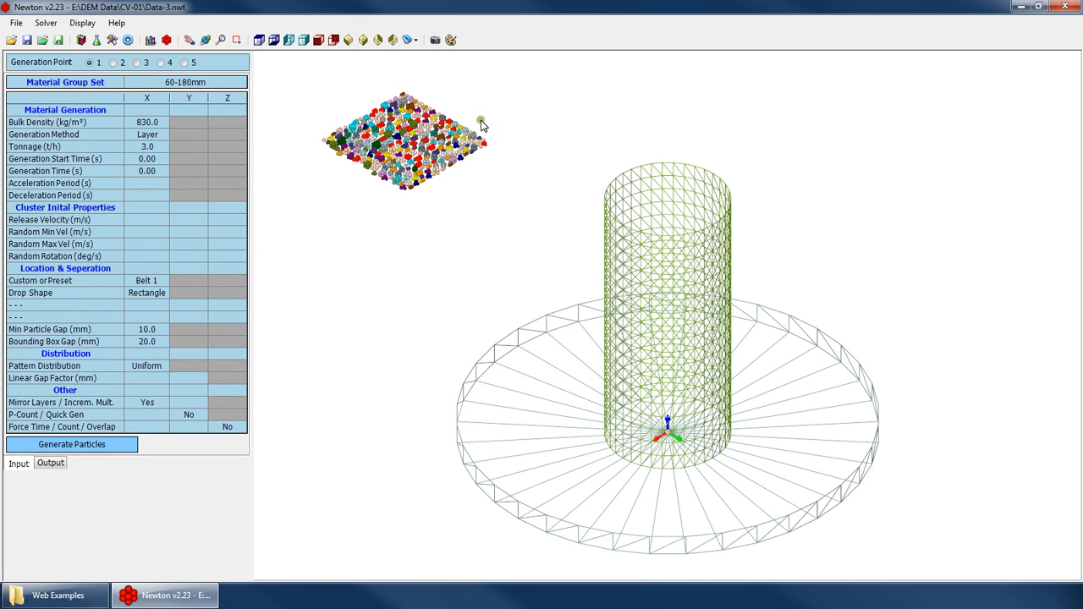
Change the particle drop location from the Belt 1 preset to Custom and set the drop shape to Circle.
scroll(445, 279, "down", 3)
left_click(149, 282)
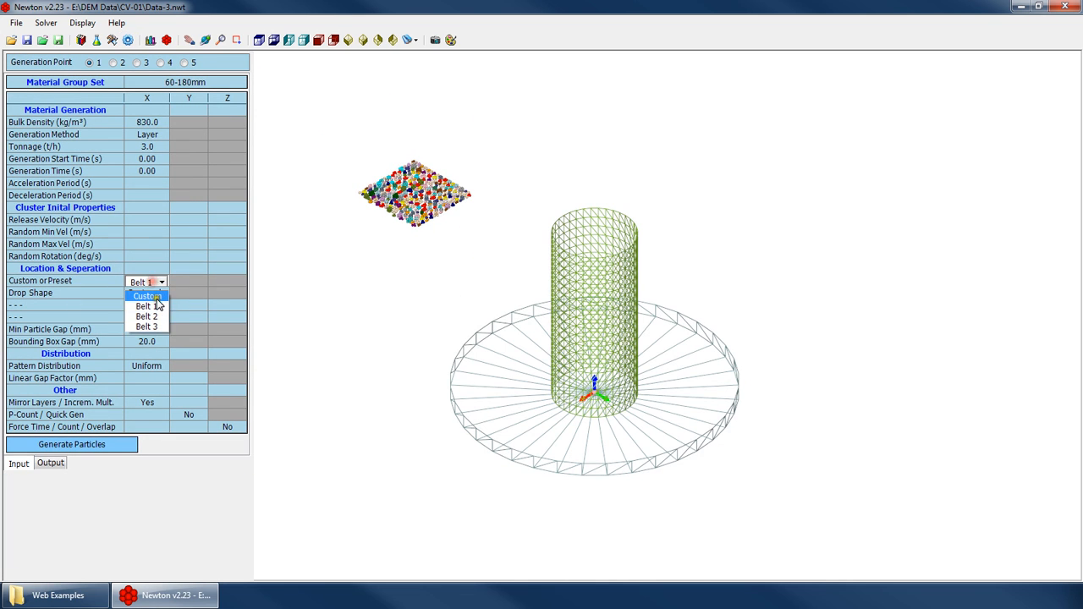
left_click(152, 298)
left_click(259, 39)
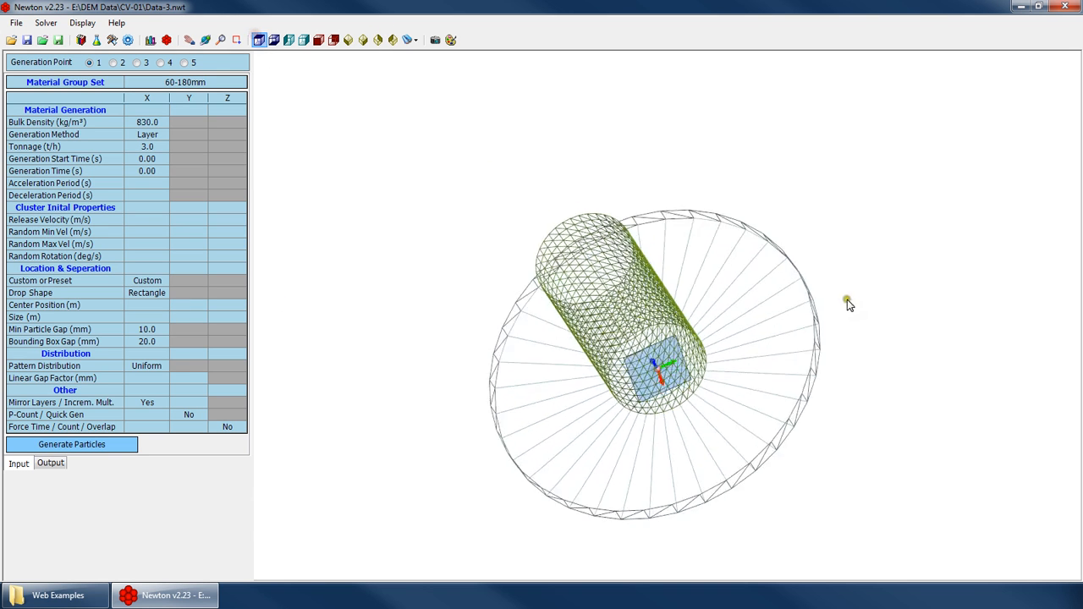
left_click(697, 355)
scroll(750, 347, "up", 2)
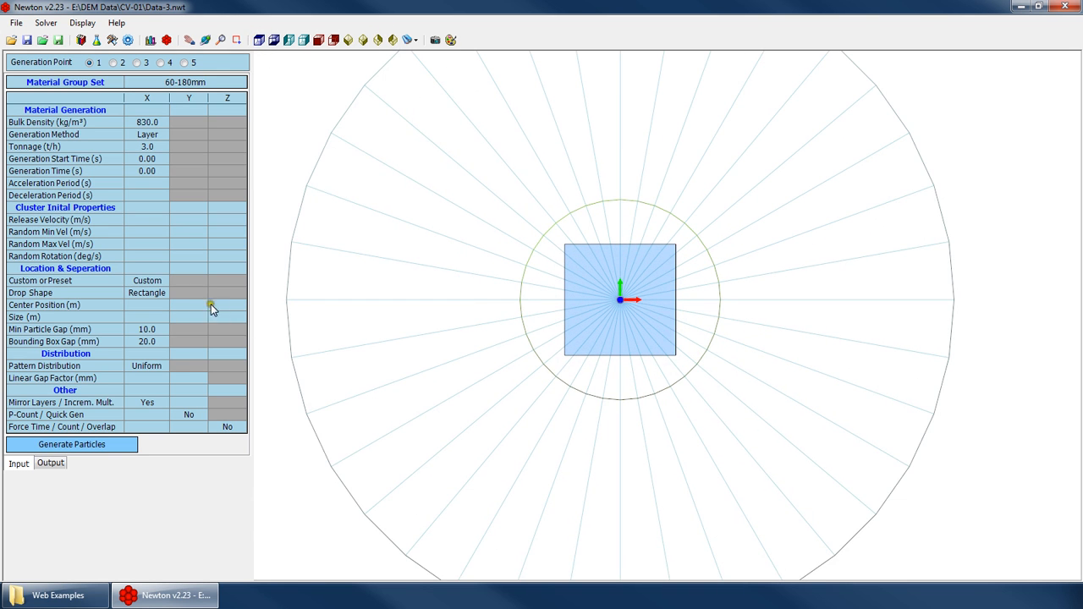
left_click(148, 295)
left_click(149, 315)
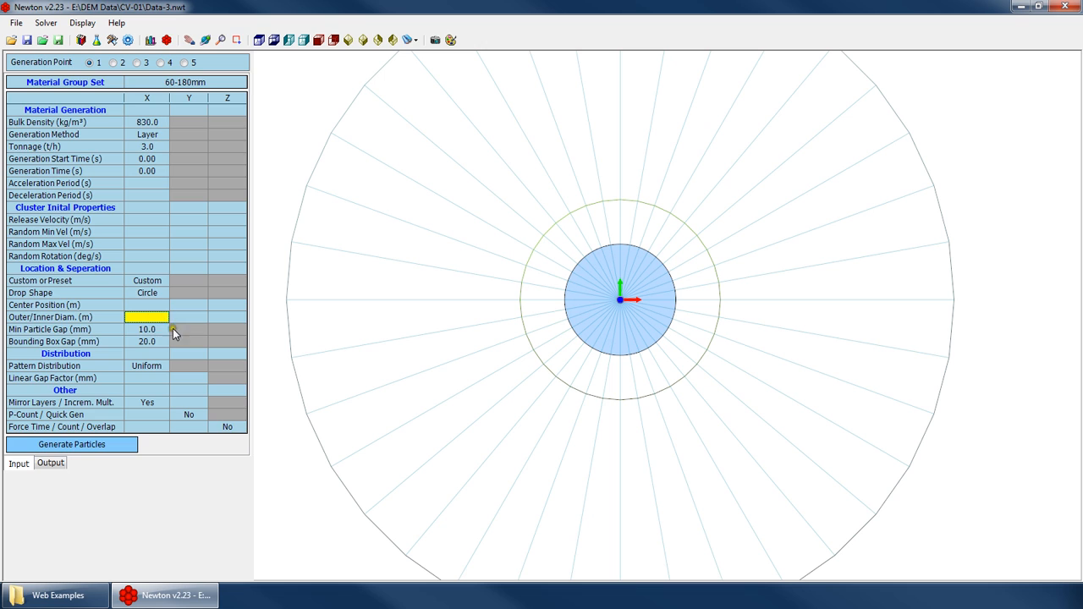
Try outer diameters of 1.2 m and 1.8 m for the drop circle and compare its edge with the cylinder wall.
left_click(150, 318)
type("1.2")
key("Return")
type("2")
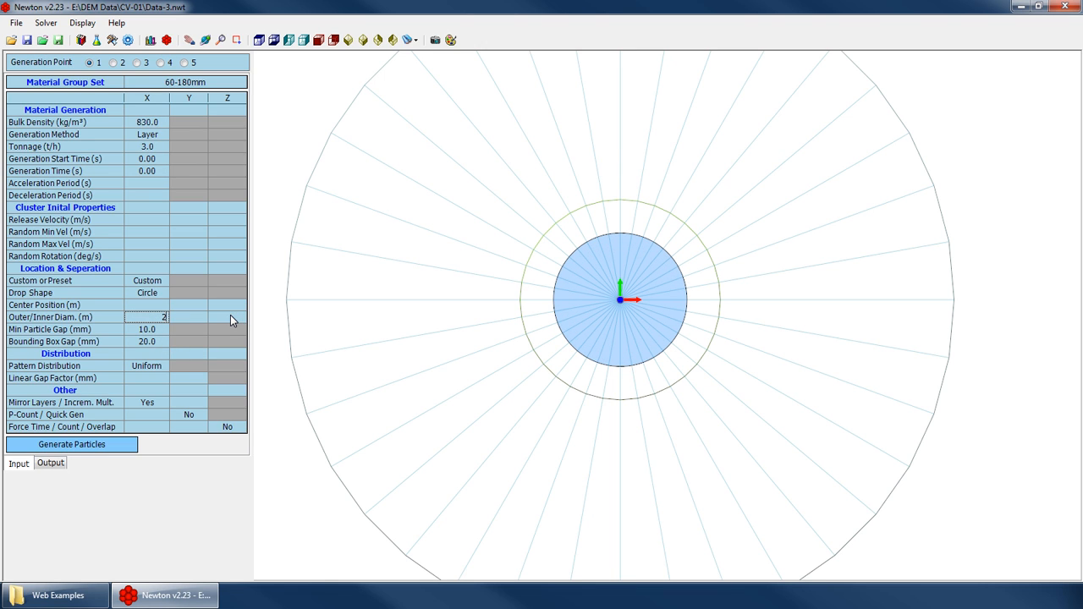
key("BackSpace")
type("1.8")
key("Return")
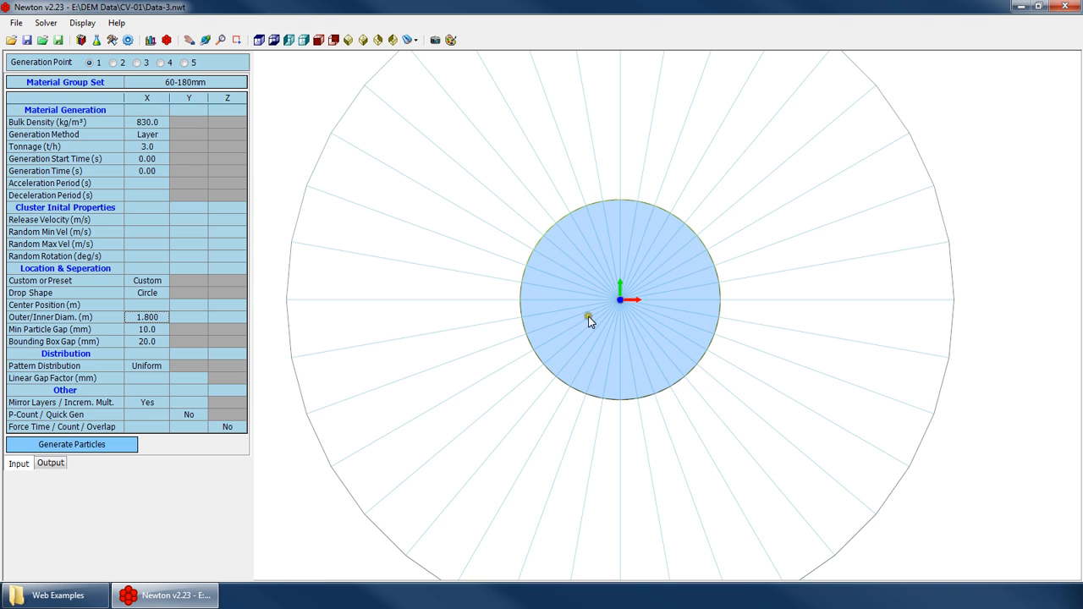
left_click(614, 313)
scroll(677, 286, "up", 3)
scroll(497, 217, "up", 5)
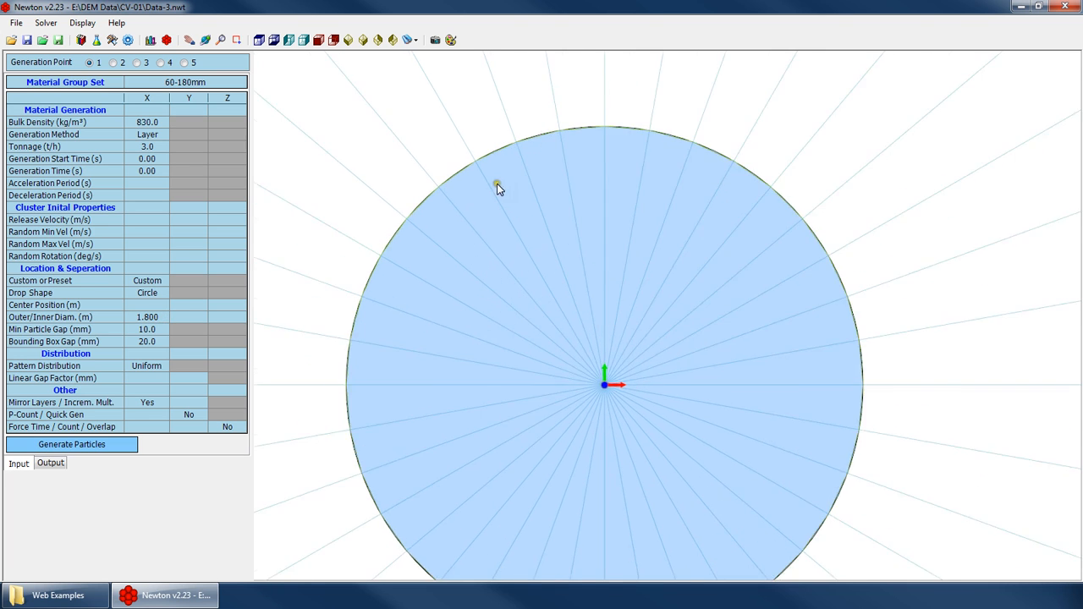
scroll(420, 195, "down", 5)
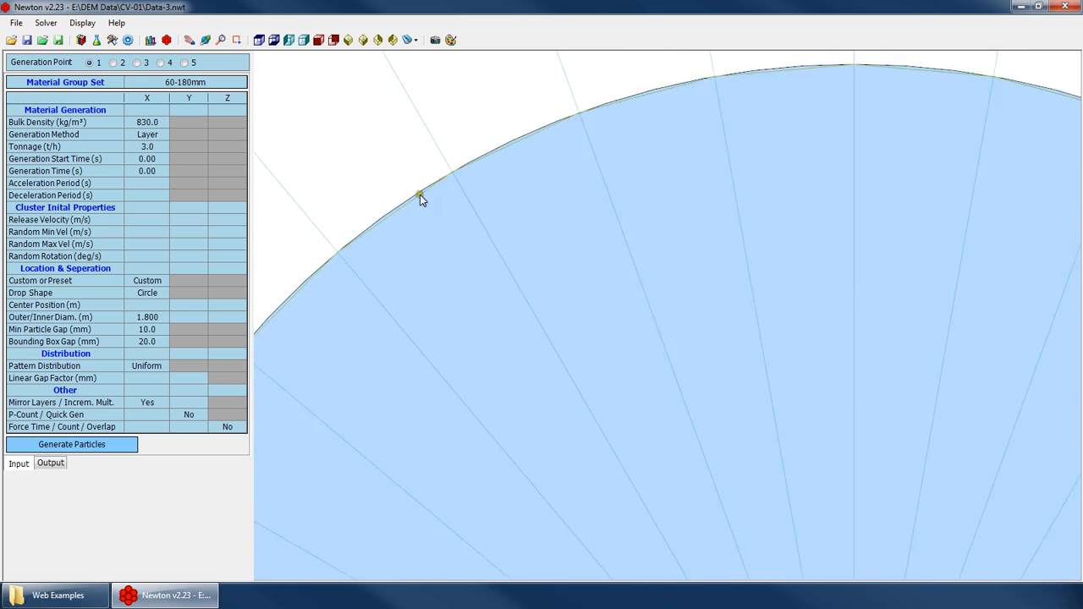
Set the drop circle's outer diameter to 1.78 m.
left_click(146, 318)
left_click_drag(147, 318, 247, 317)
type("1")
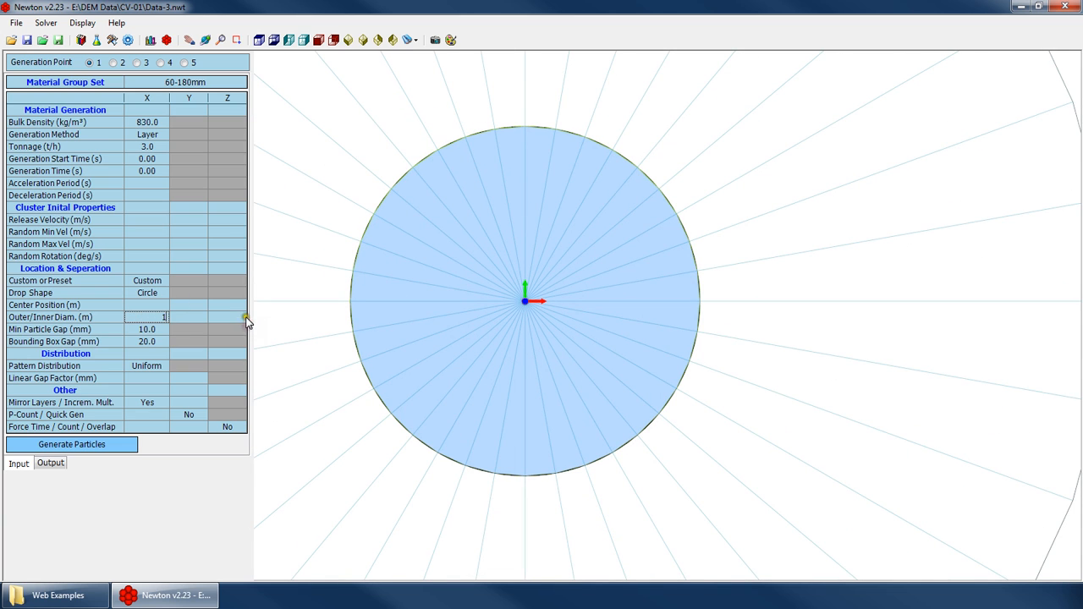
type(".78")
key("Return")
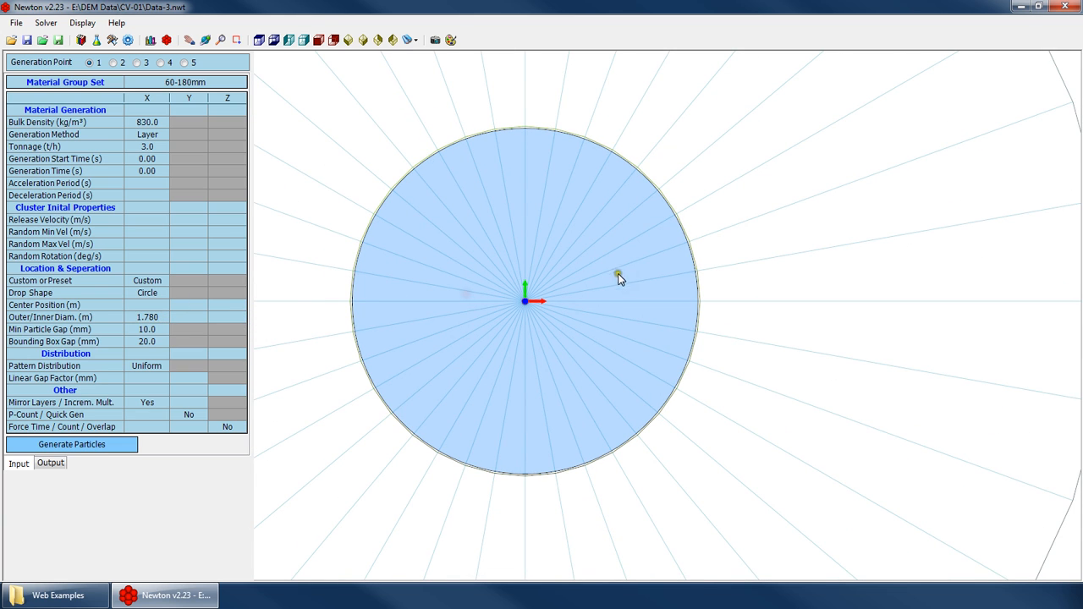
Set the bounding box gap to 10 mm.
scroll(617, 278, "up", 3)
scroll(607, 261, "down", 3)
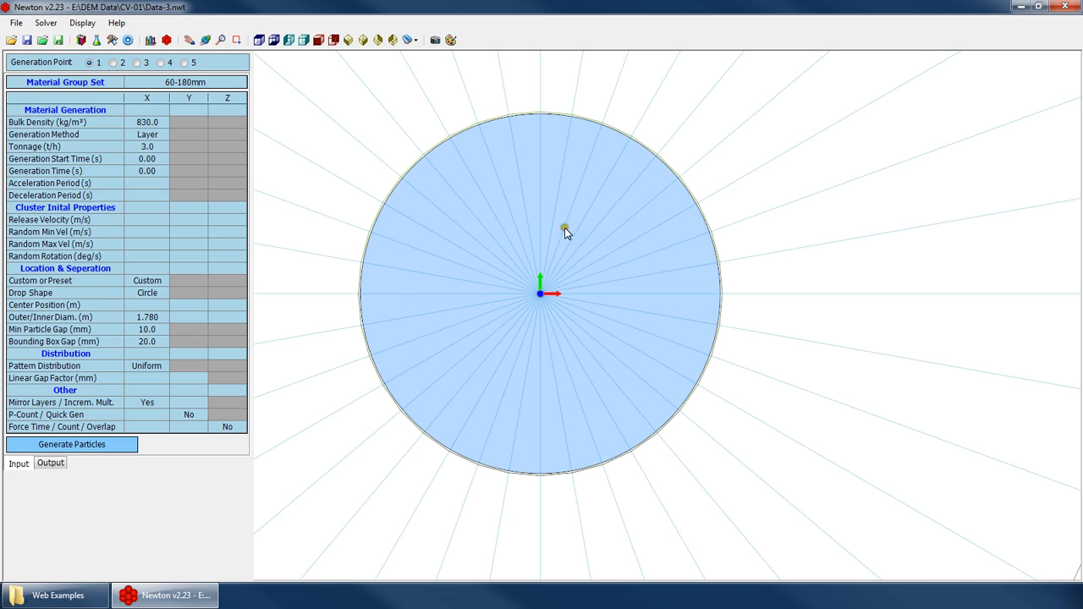
left_click(145, 332)
left_click(147, 345)
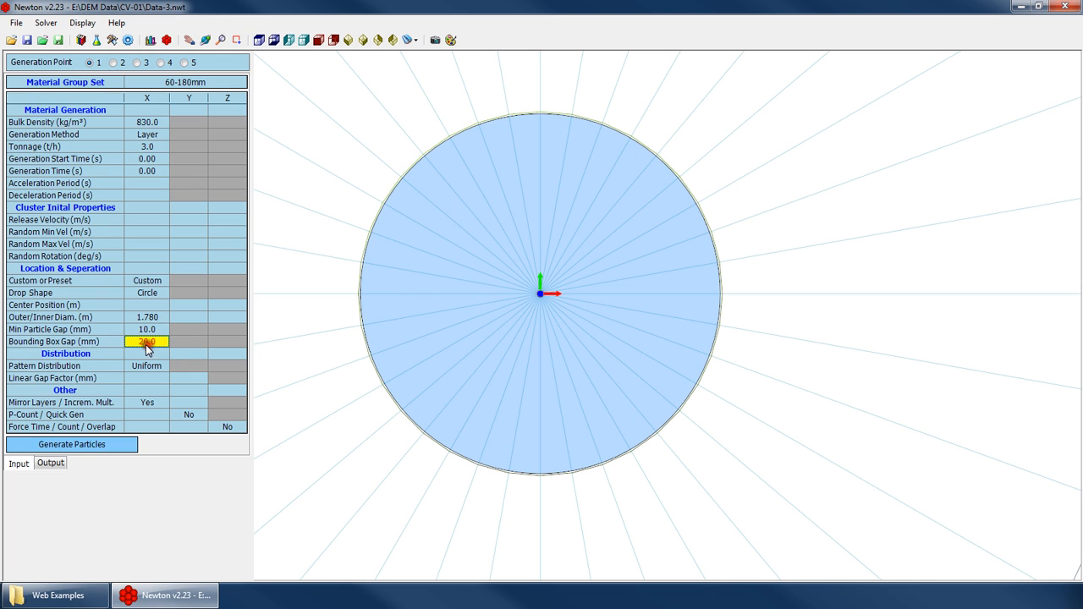
type("1")
left_click(156, 332)
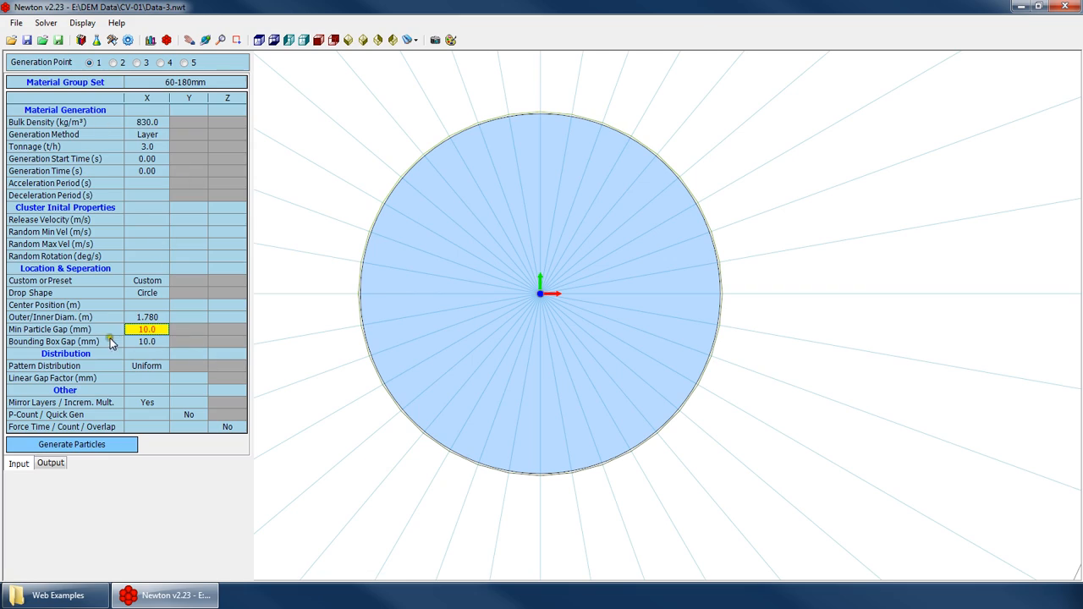
Raise the drop circle inside the cylinder, trying a center Z position of 1 m and settling on 2 m.
scroll(516, 333, "down", 5)
right_click(520, 278)
left_click(542, 299)
left_click_drag(539, 318, 530, 259)
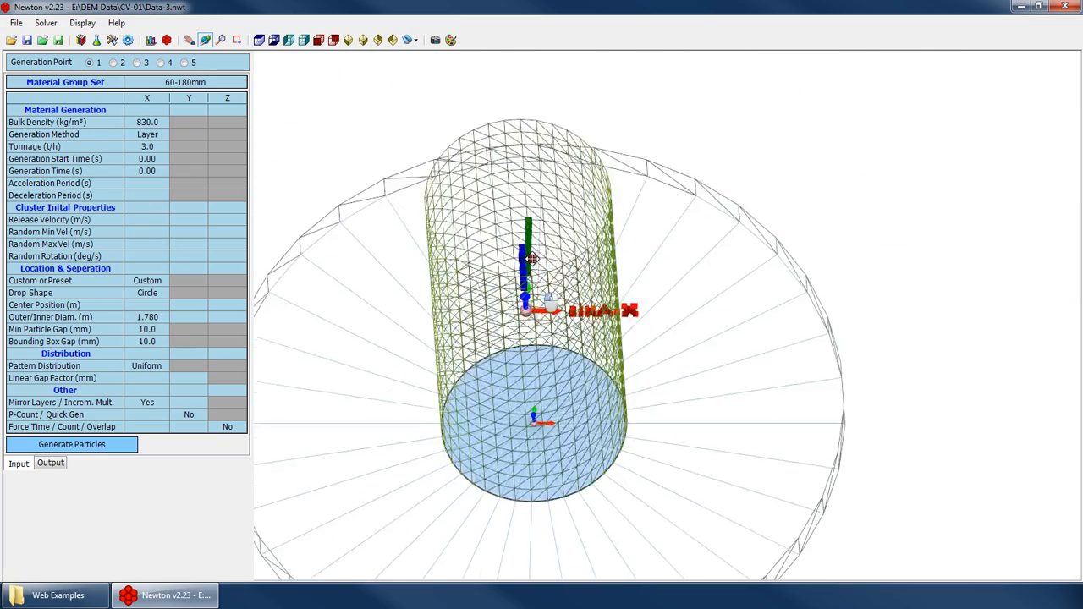
scroll(528, 376, "down", 4)
left_click_drag(528, 376, 561, 177)
scroll(566, 406, "up", 4)
left_click_drag(565, 407, 516, 428)
left_click(243, 307)
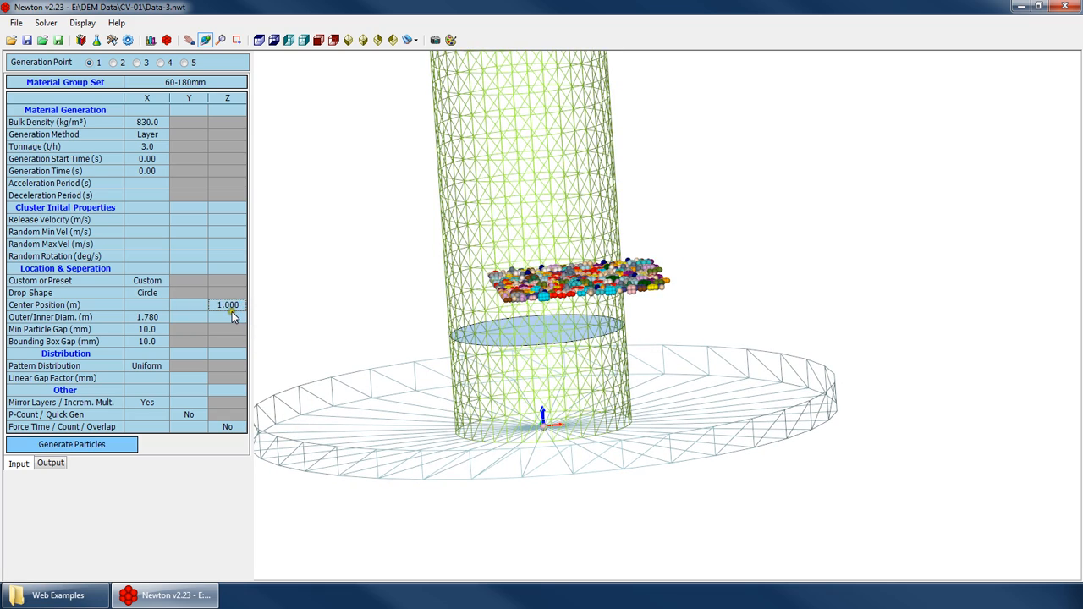
type("2")
key("Return")
Set the minimum particle gap to 100 mm and generate the particle layer on the drop circle.
scroll(457, 208, "down", 3)
left_click_drag(595, 251, 426, 350)
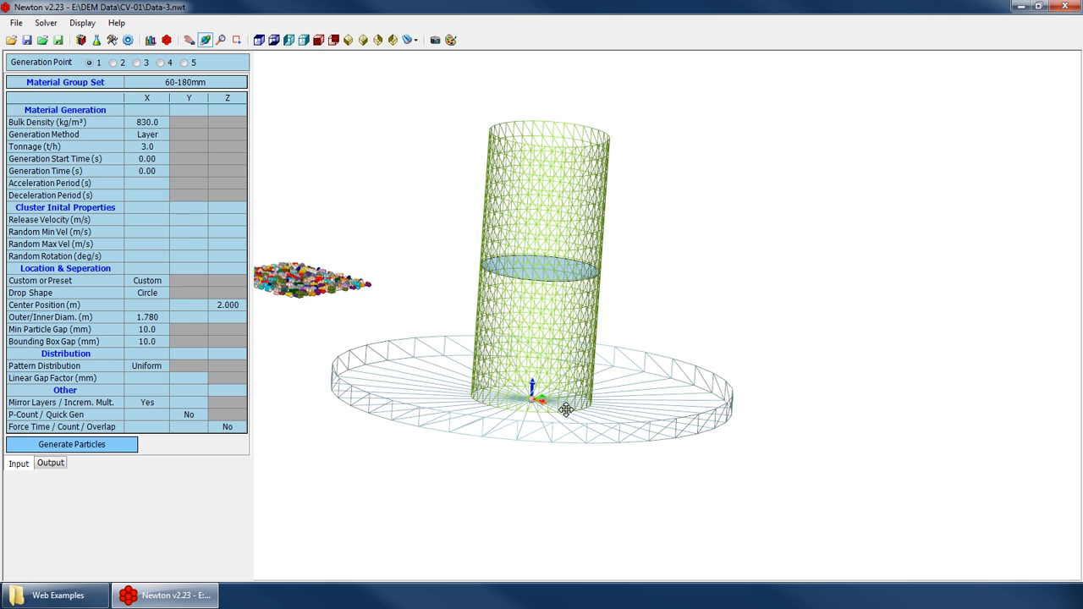
left_click_drag(549, 301, 530, 343)
scroll(530, 343, "down", 5)
scroll(529, 343, "up", 3)
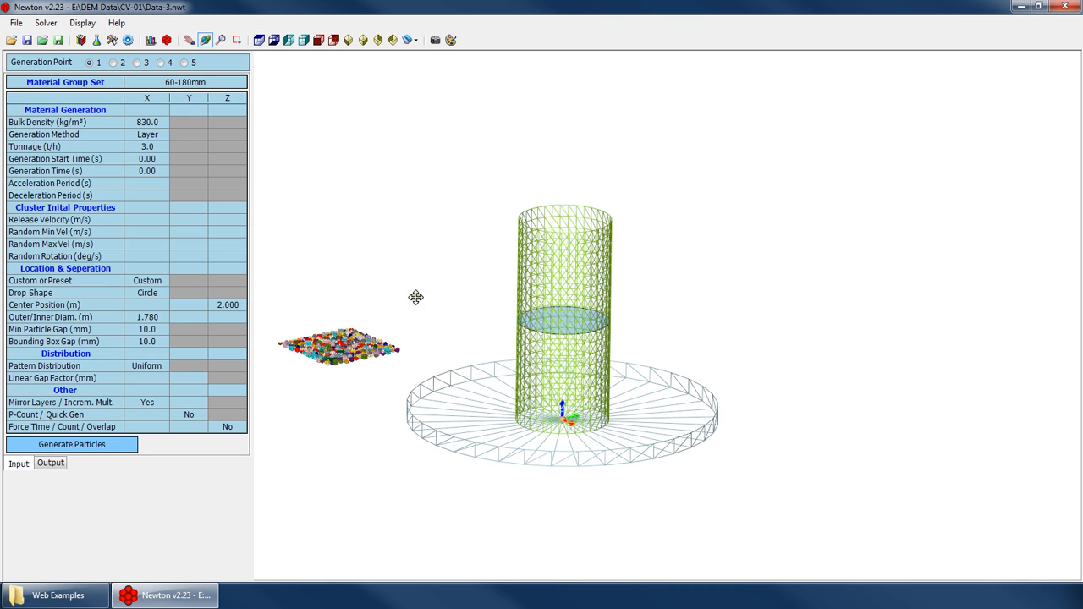
left_click_drag(506, 205, 520, 326)
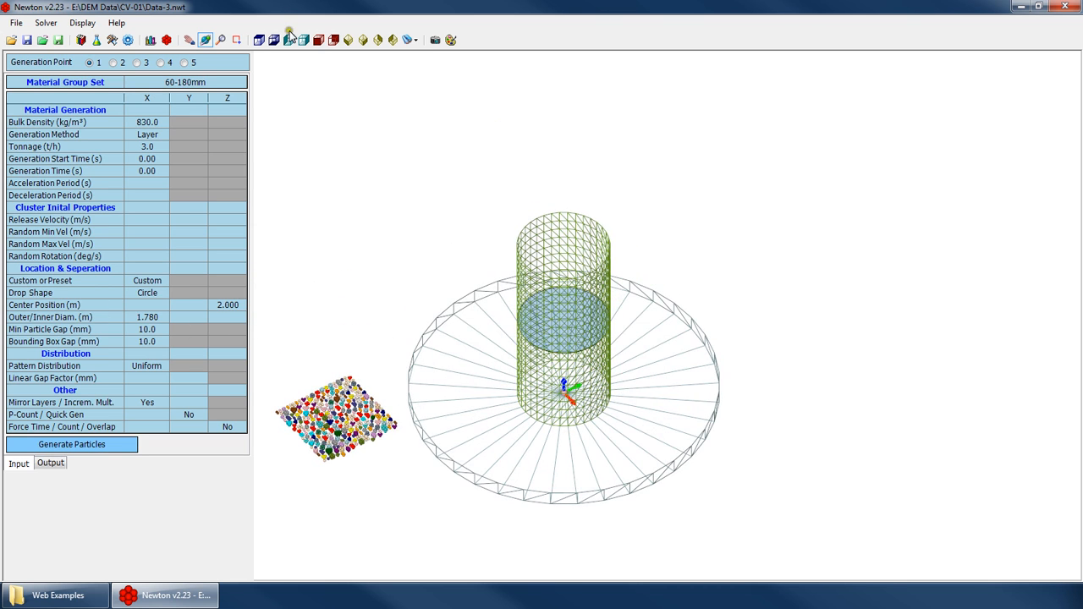
left_click(259, 40)
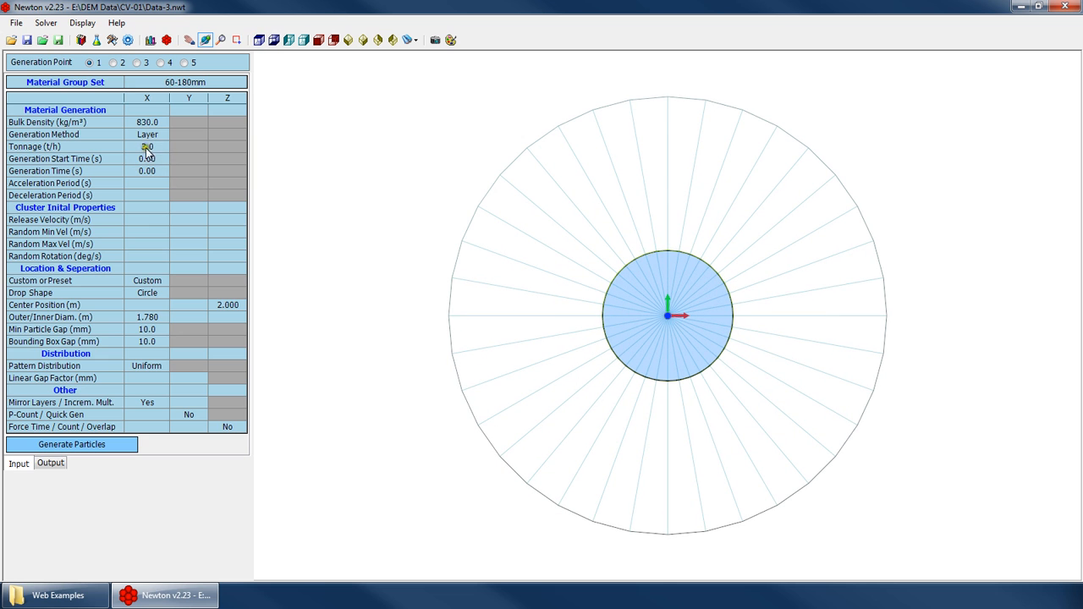
left_click(148, 333)
left_click_drag(538, 351, 529, 171)
left_click_drag(155, 327, 213, 337)
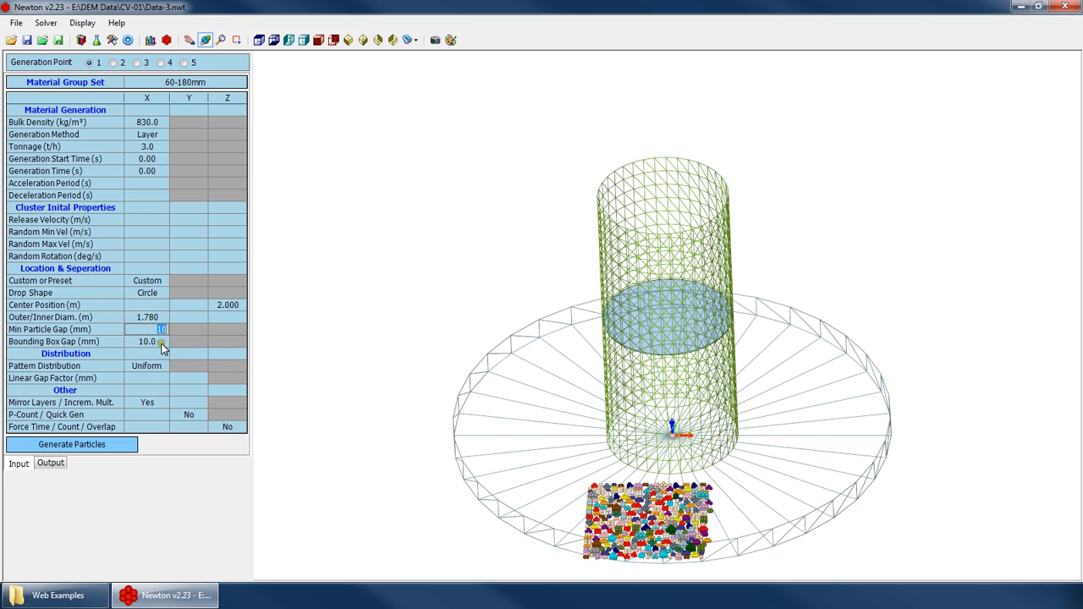
left_click(92, 446)
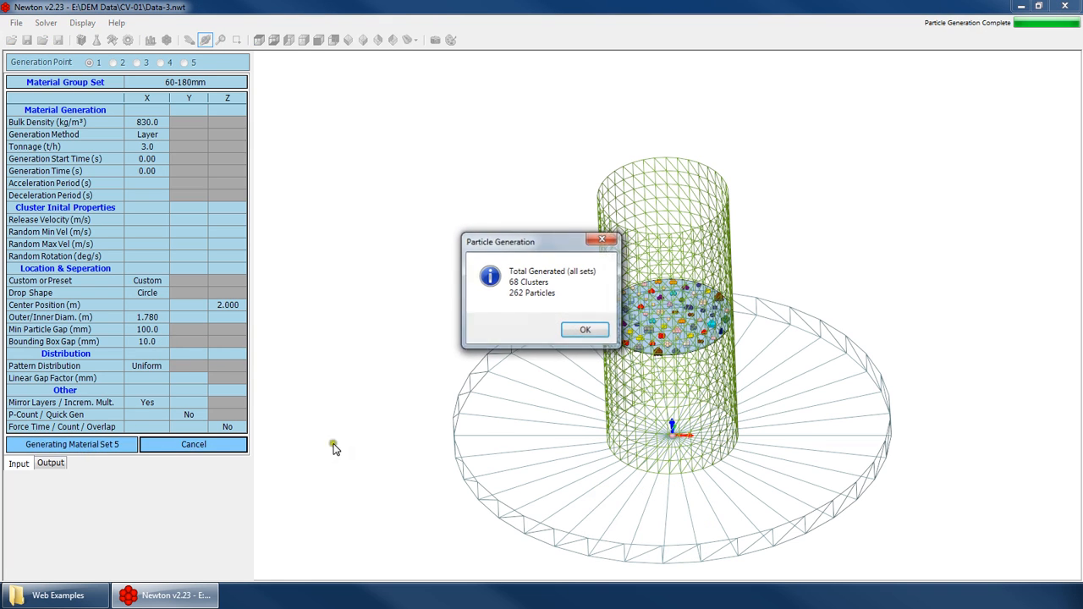
key("Return")
Switch the generation method to Block and generate the particles above the drop circle.
left_click(148, 135)
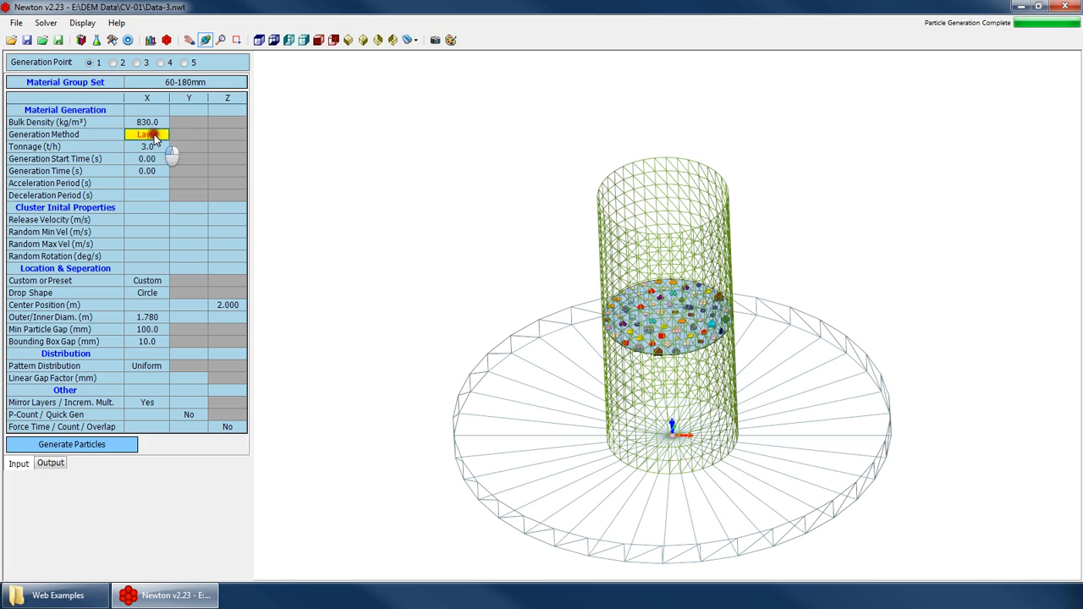
left_click(152, 137)
left_click(149, 161)
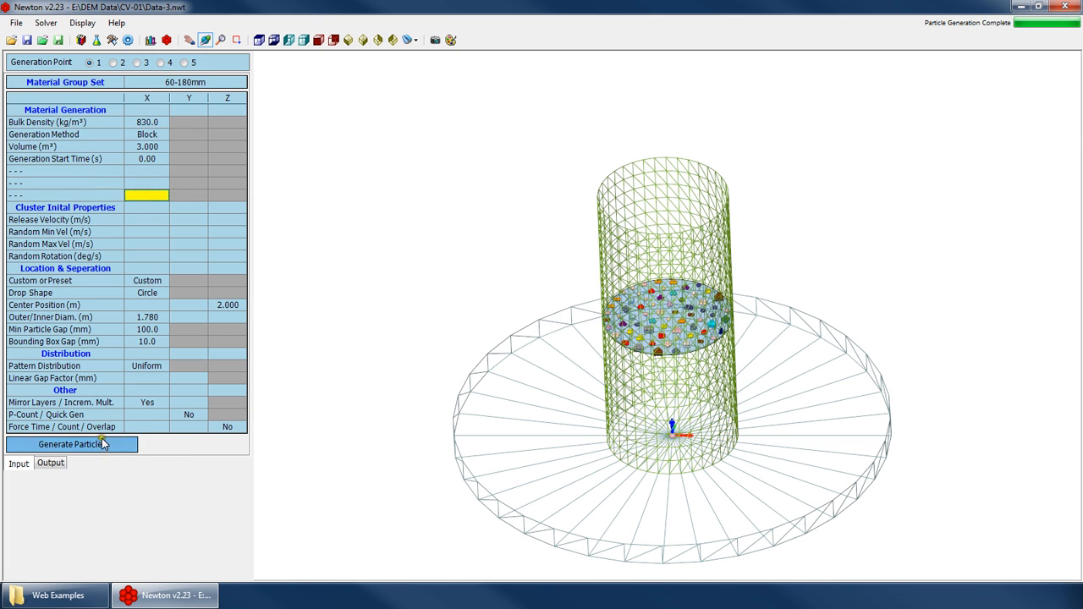
left_click(127, 444)
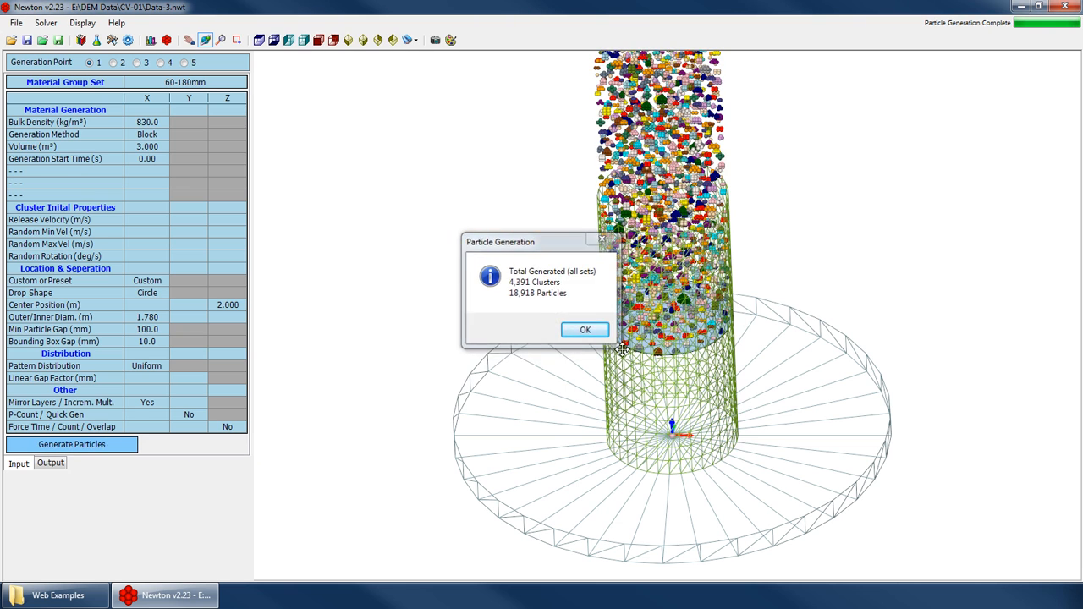
left_click(539, 360)
Examine the whole particle stack above the cylinder from the side, checking its height and layer spacing.
scroll(574, 345, "down", 10)
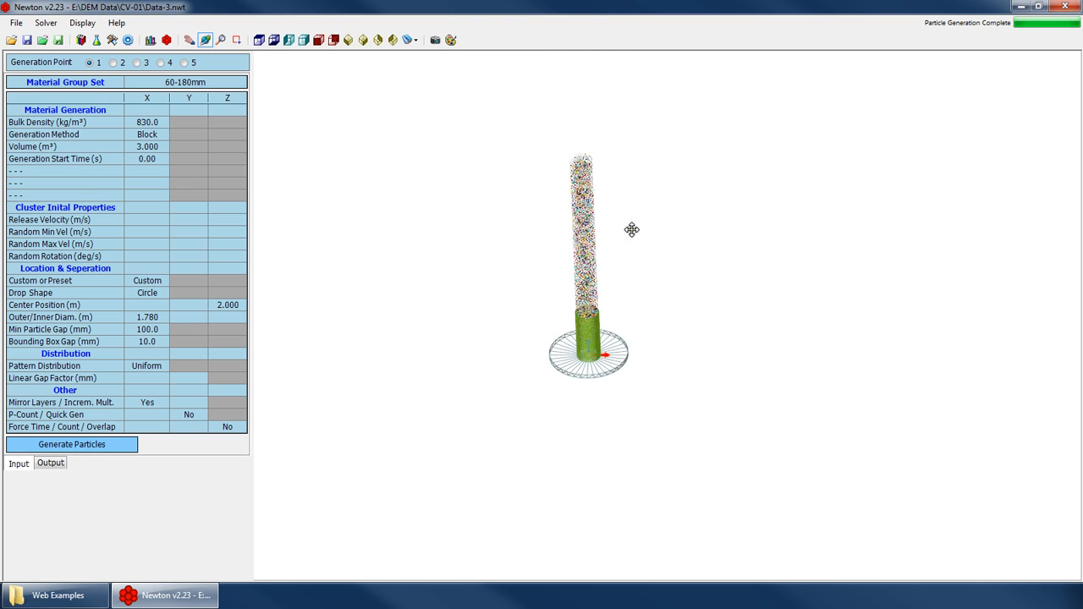
scroll(606, 250, "up", 5)
left_click_drag(581, 273, 548, 323)
scroll(586, 288, "down", 4)
scroll(590, 315, "up", 4)
scroll(548, 323, "down", 1)
scroll(548, 324, "down", 2)
scroll(506, 222, "up", 3)
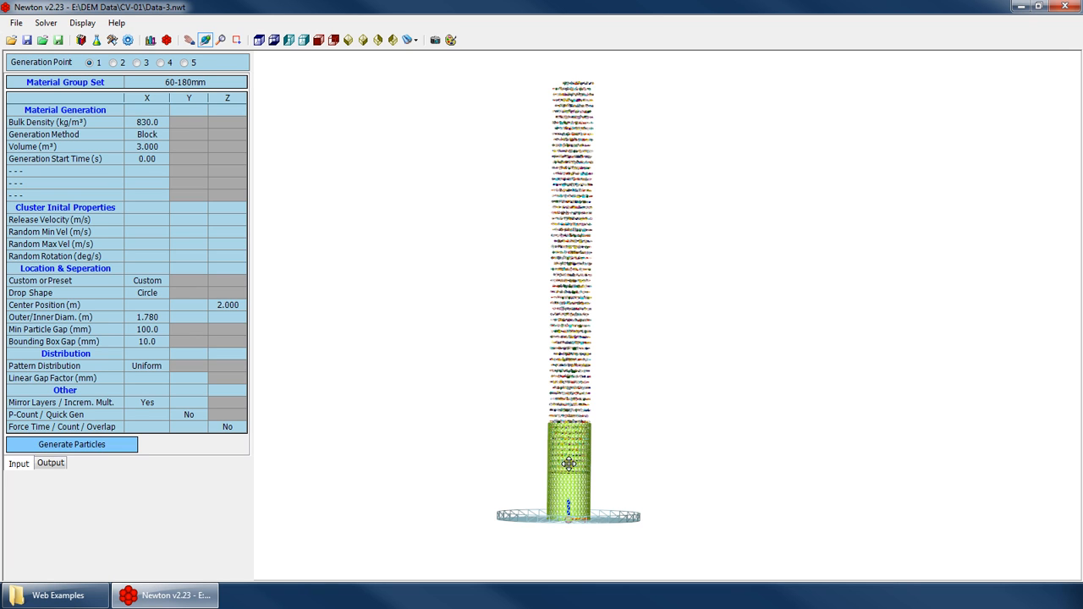
Check the maximum expected velocity and kill particle velocity in the solver settings, and return to particle generation.
left_click(81, 40)
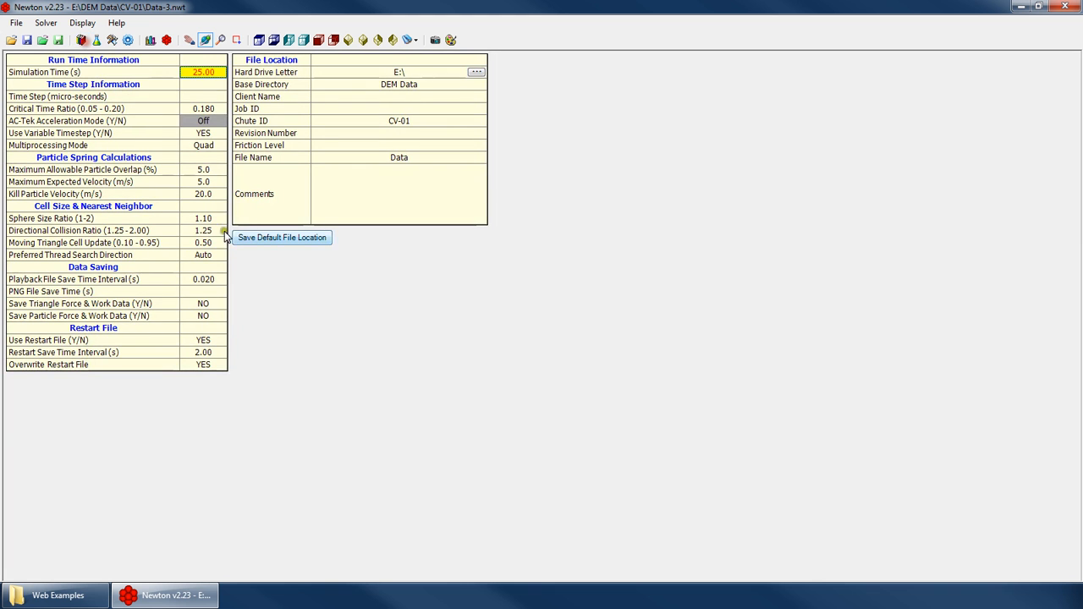
left_click(185, 183)
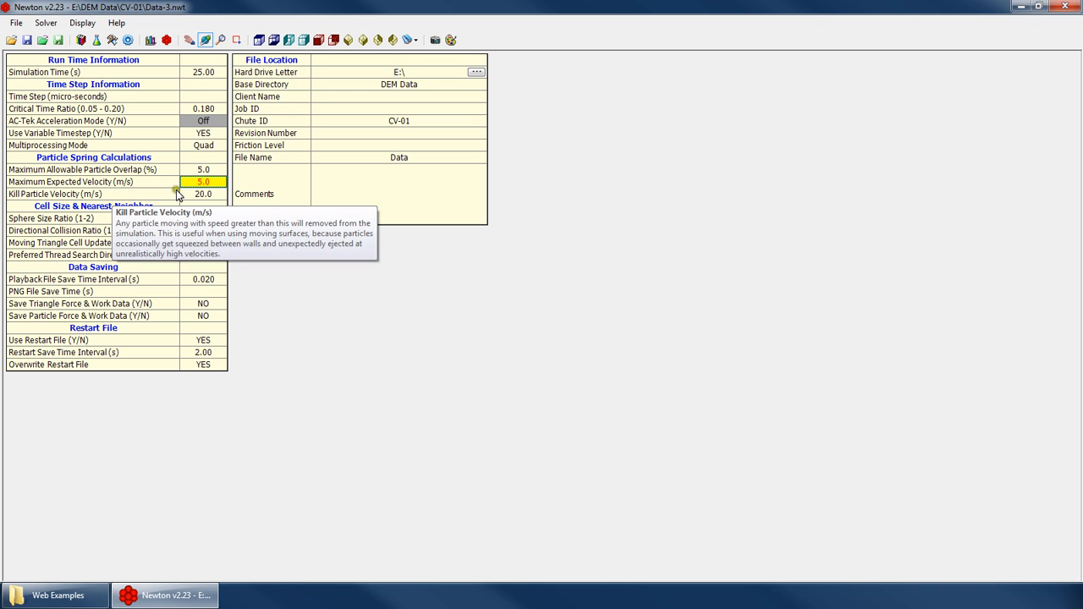
left_click(188, 195)
left_click(128, 40)
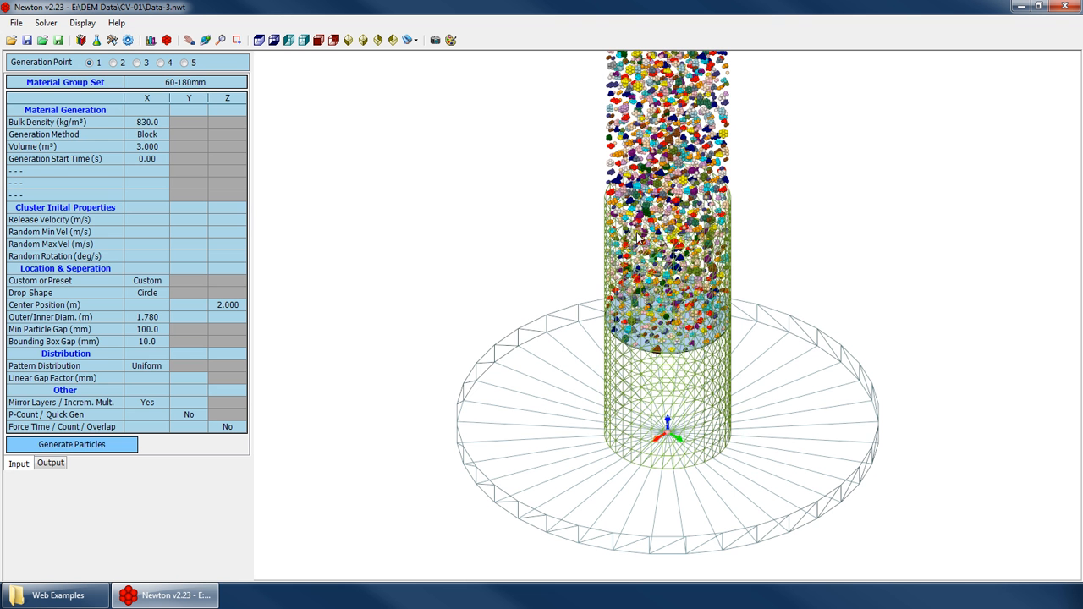
Set the minimum particle gap to 10 mm and regenerate the block of particles.
right_click(583, 294)
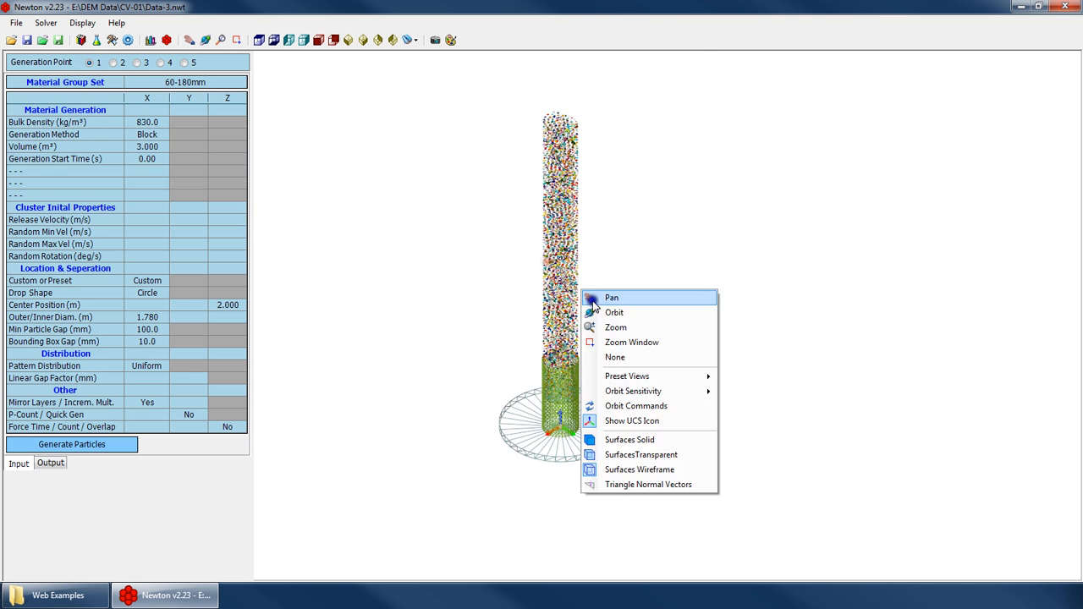
left_click(597, 310)
left_click_drag(587, 316, 601, 325)
left_click(148, 330)
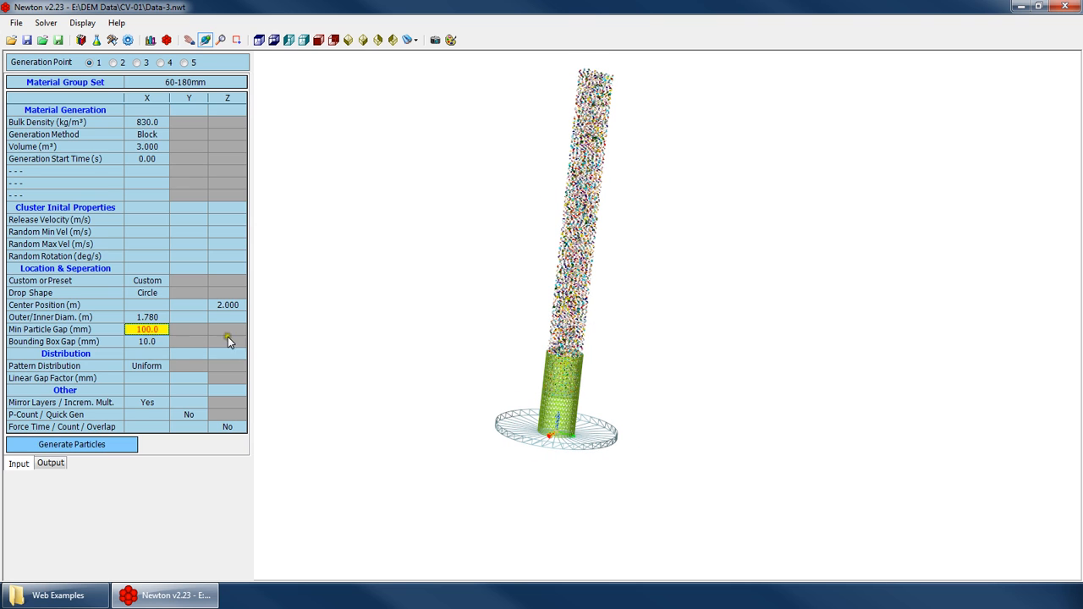
type("10")
key("Return")
left_click(111, 445)
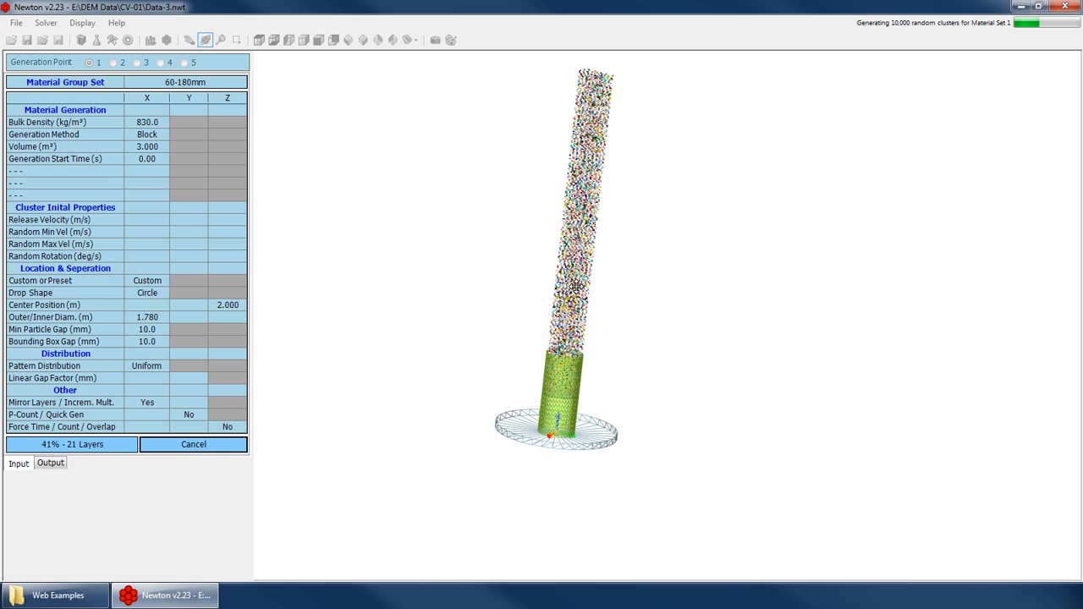
left_click(585, 330)
Clear the minimum particle gap and regenerate the block of particles above the drop circle.
left_click_drag(573, 336, 577, 375)
scroll(577, 375, "up", 2)
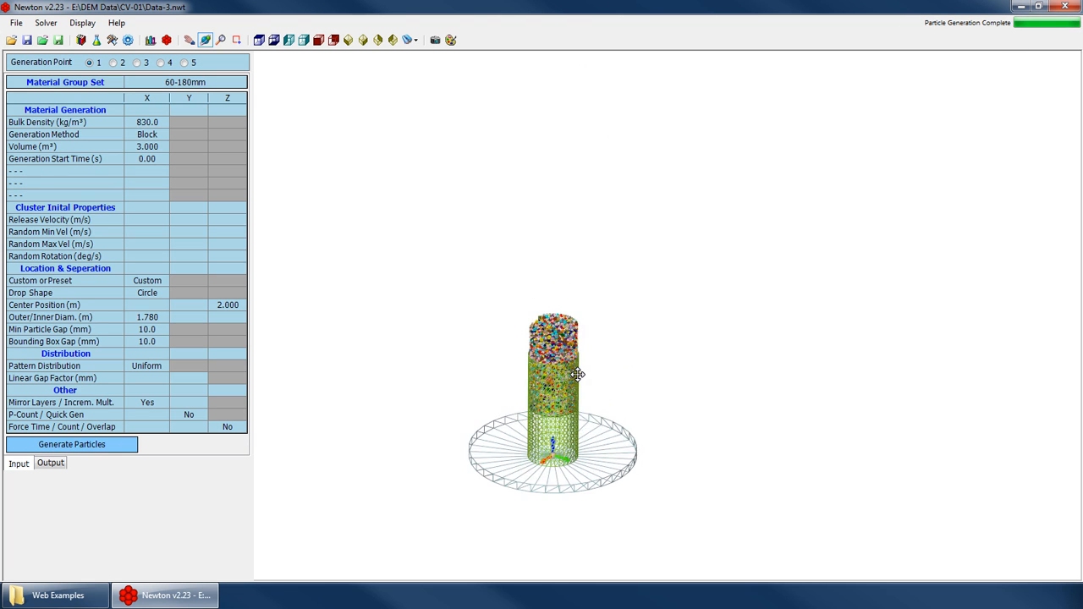
scroll(577, 375, "up", 5)
left_click_drag(525, 309, 553, 258)
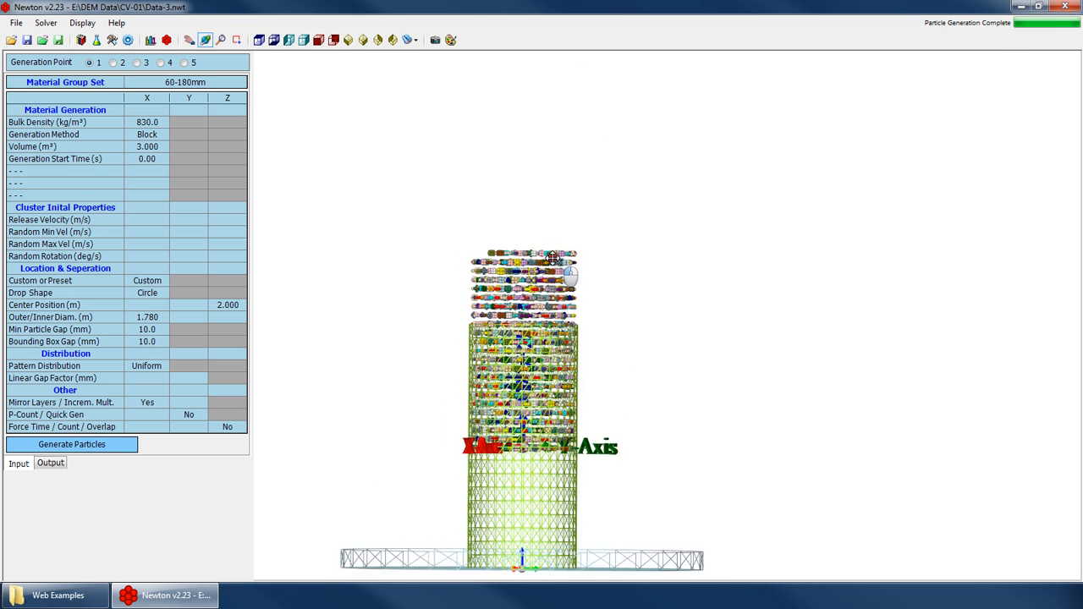
left_click(161, 329)
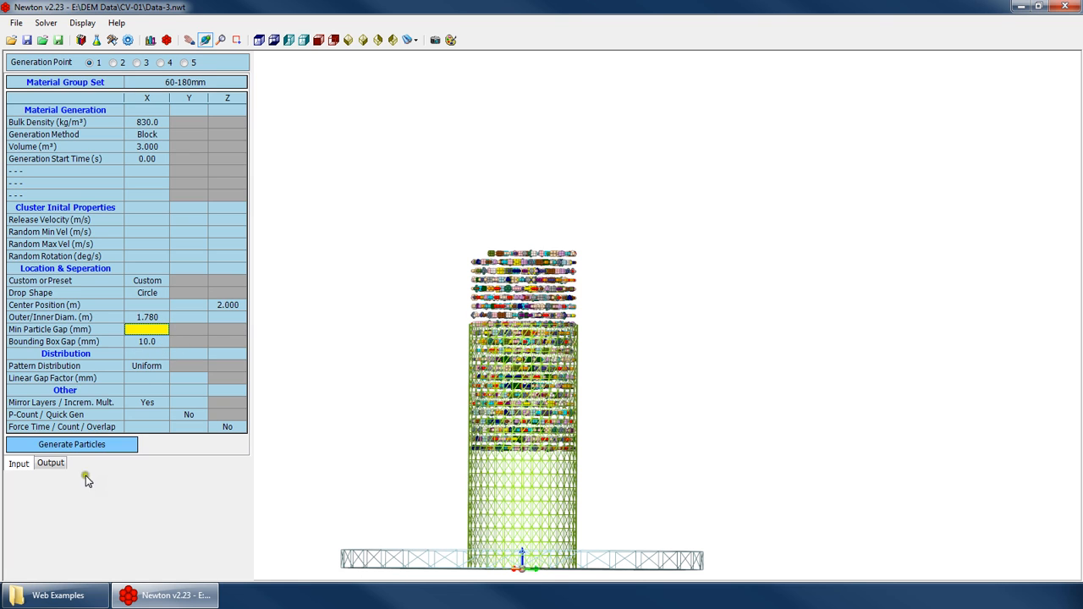
left_click(89, 445)
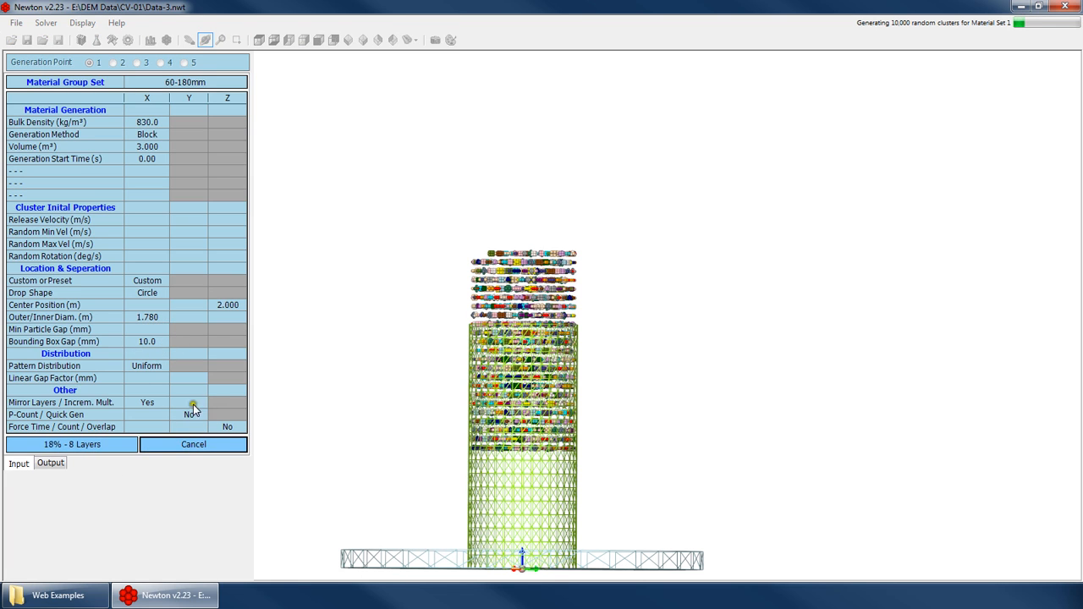
left_click(194, 444)
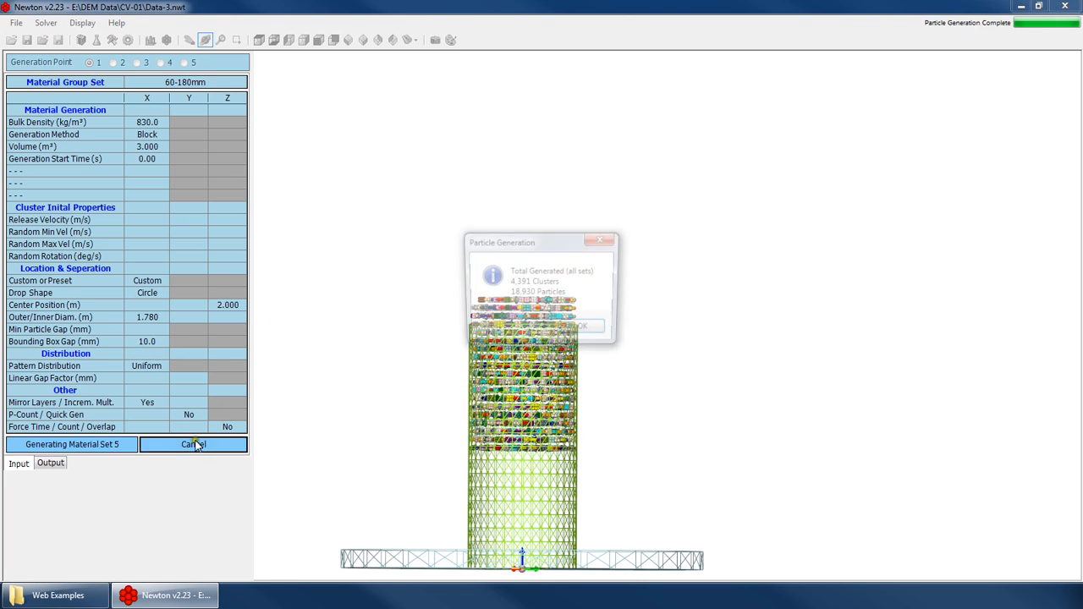
left_click(585, 329)
Set the drop circle's centre Z position to 0.100 m.
left_click_drag(558, 364, 499, 474)
scroll(500, 406, "up", 5)
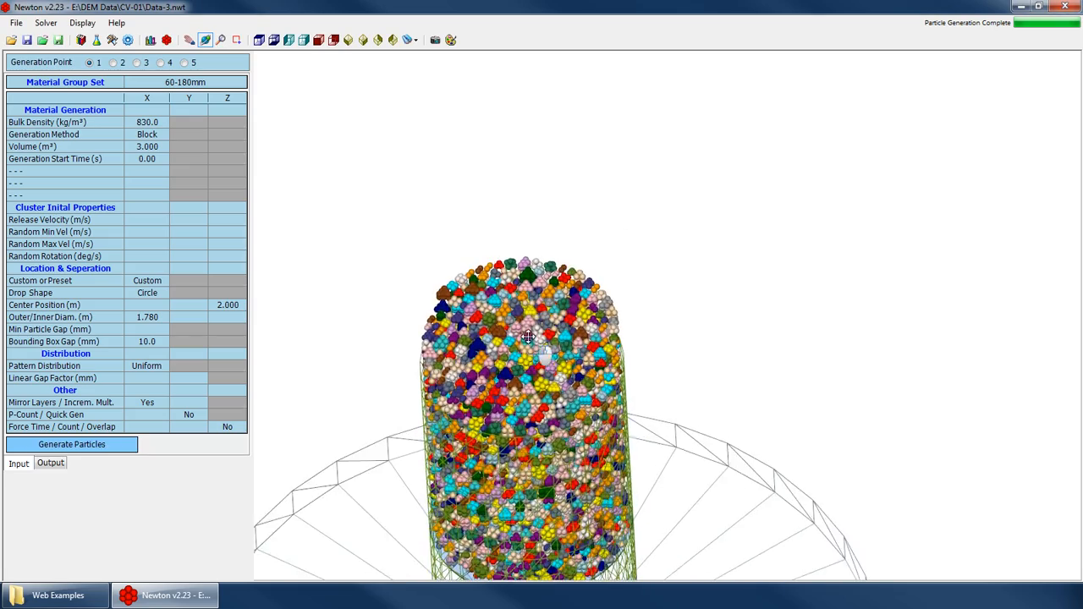
left_click_drag(501, 321, 513, 191)
scroll(502, 301, "down", 4)
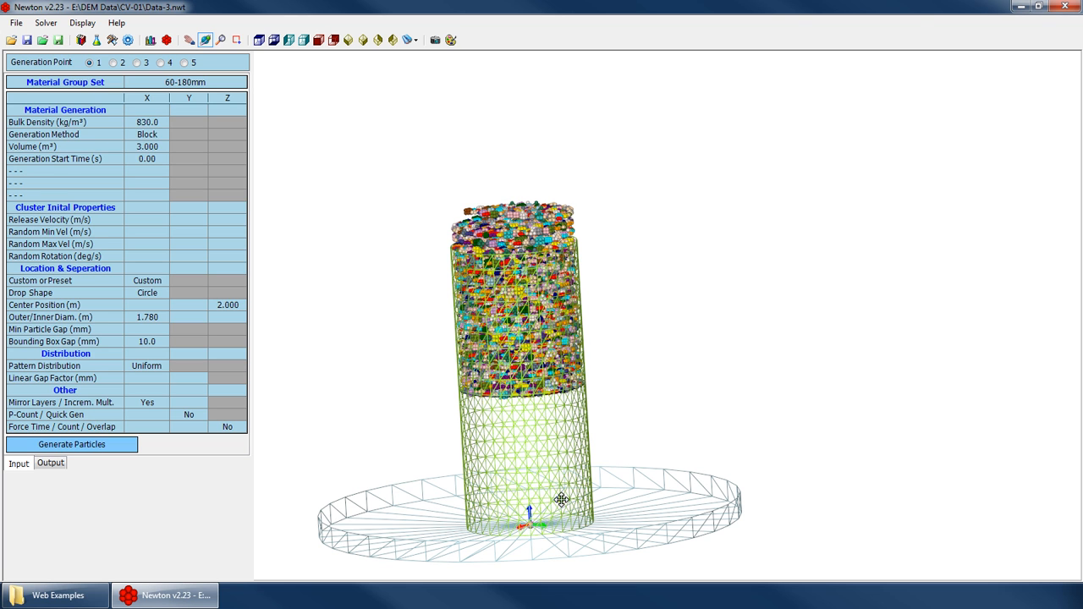
left_click_drag(520, 314, 513, 371)
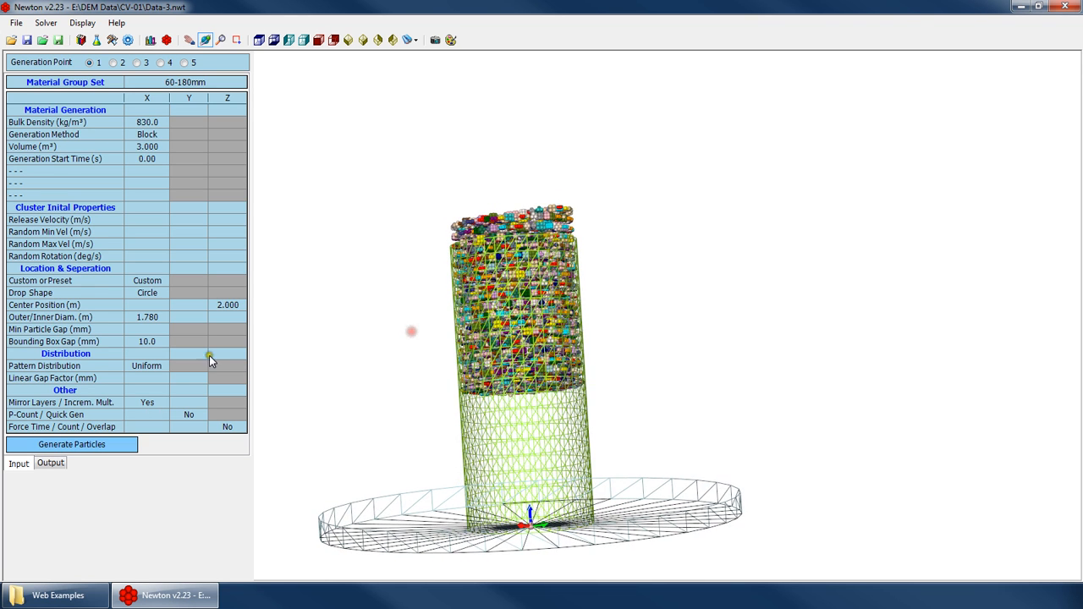
left_click(228, 304)
type("0.100")
key("Return")
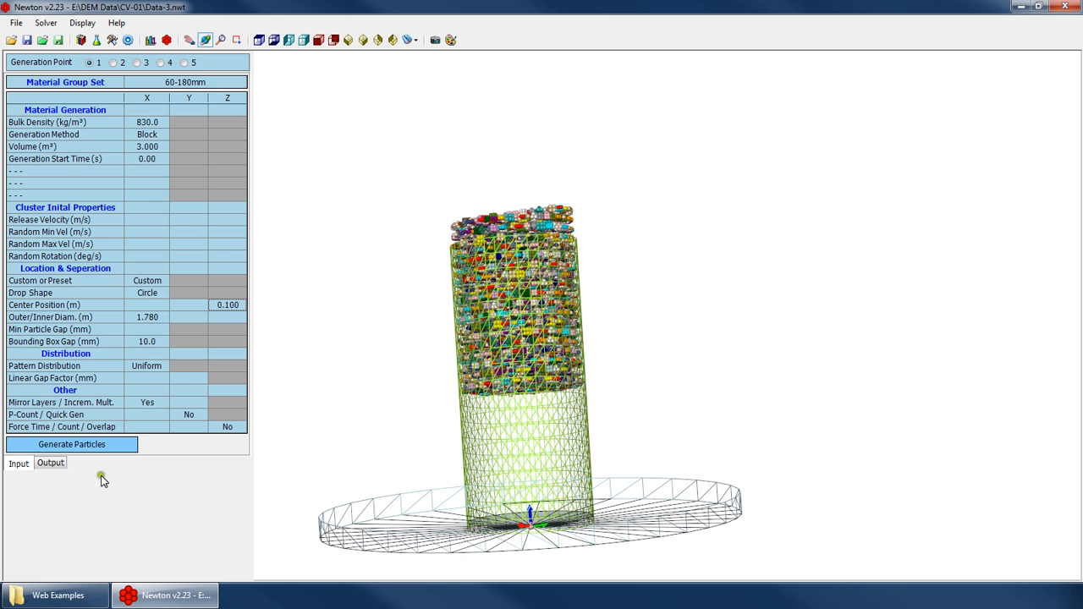
Set the drop circle's centre Z position to 0.150 m and regenerate the particle block inside the cylinder.
left_click_drag(557, 423, 541, 481)
left_click(234, 307)
type("0.15")
key("Return")
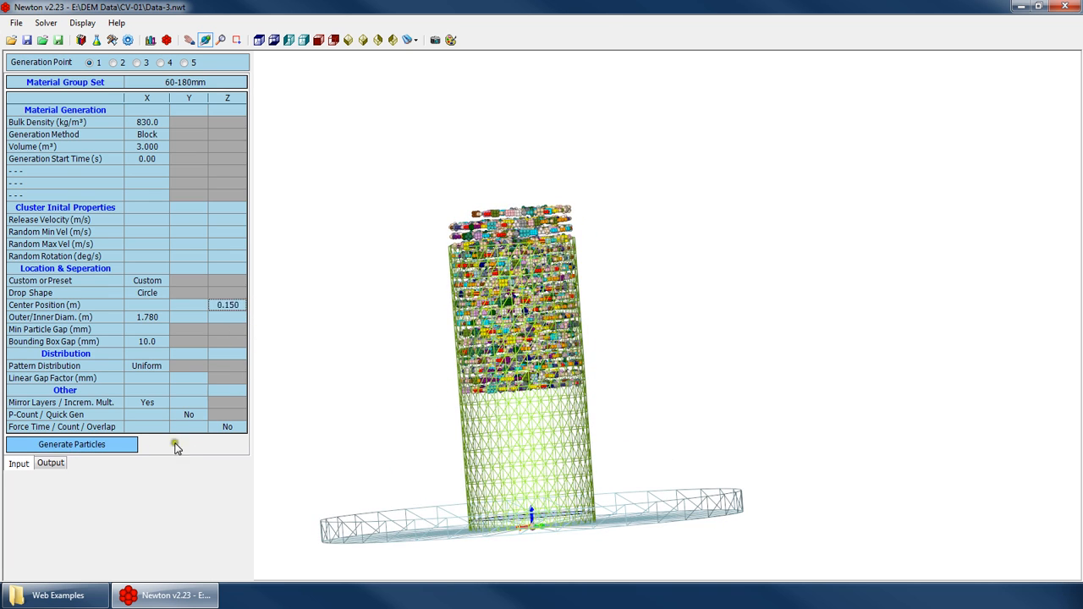
left_click(92, 445)
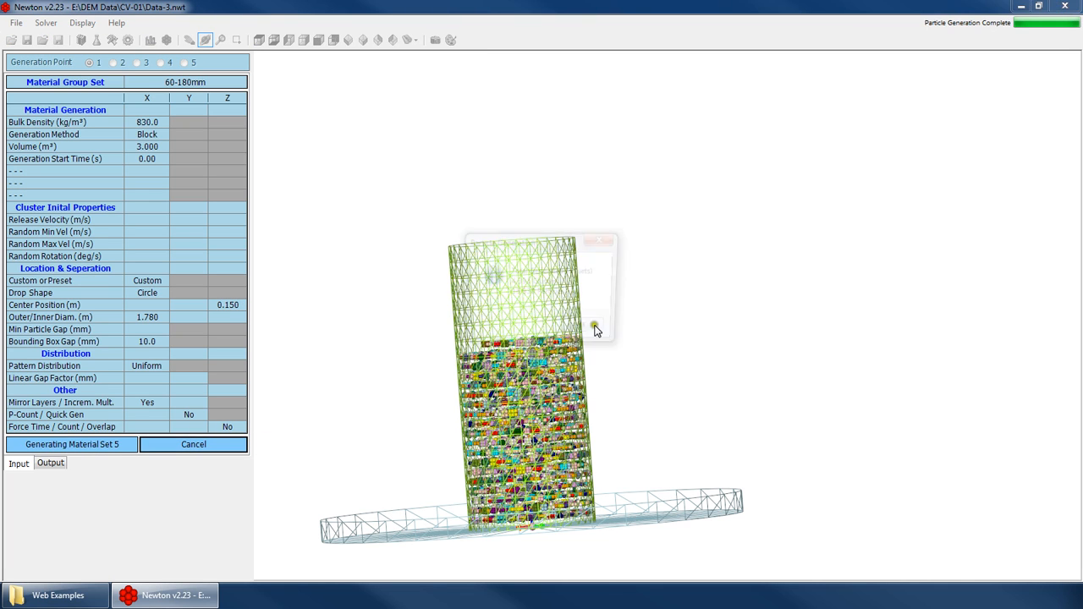
Display the geometry as transparent surfaces instead of wireframe and examine the particle layers inside the cylinder.
right_click(656, 310)
left_click(706, 482)
scroll(619, 338, "up", 3)
left_click_drag(581, 317, 515, 308)
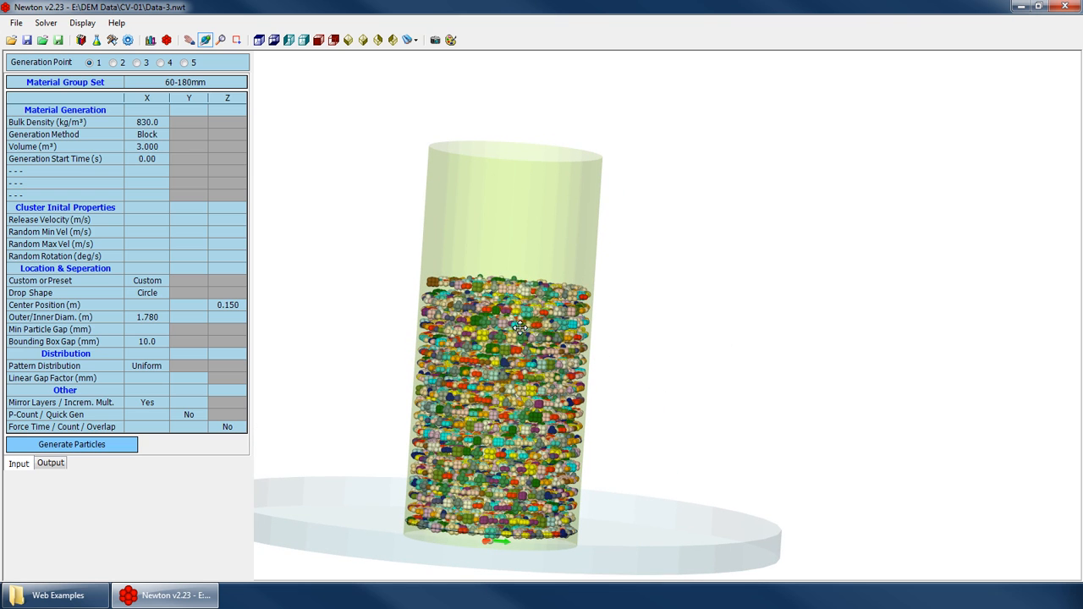
left_click_drag(523, 387, 479, 536)
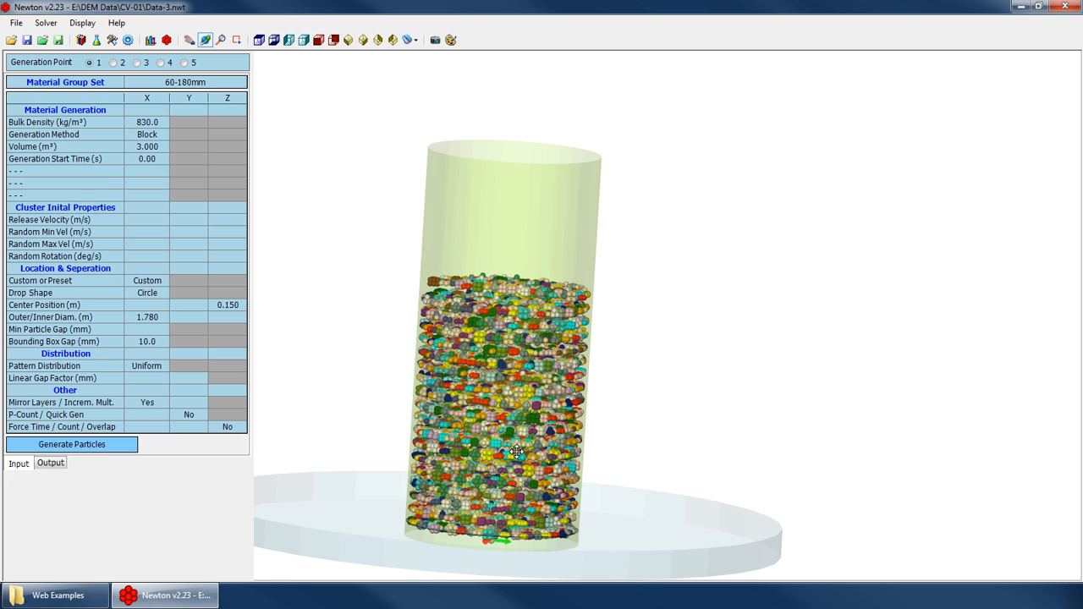
left_click_drag(567, 419, 382, 369)
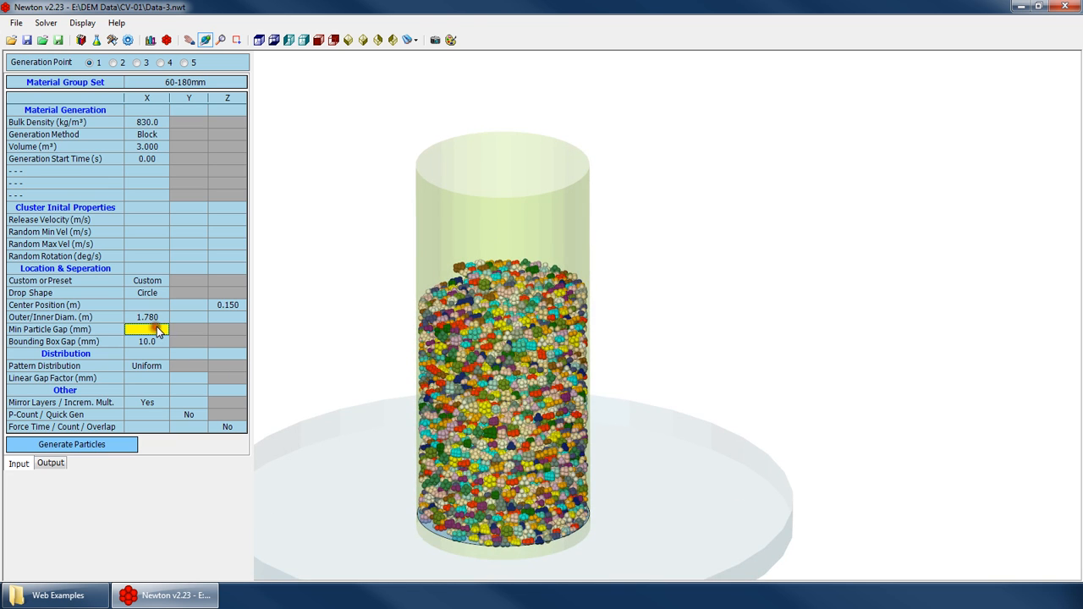
Set the minimum particle gap to 10 mm and the drop circle's centre Z position to 2 m.
type("10")
key("Return")
left_click(229, 306)
type("2")
key("Return")
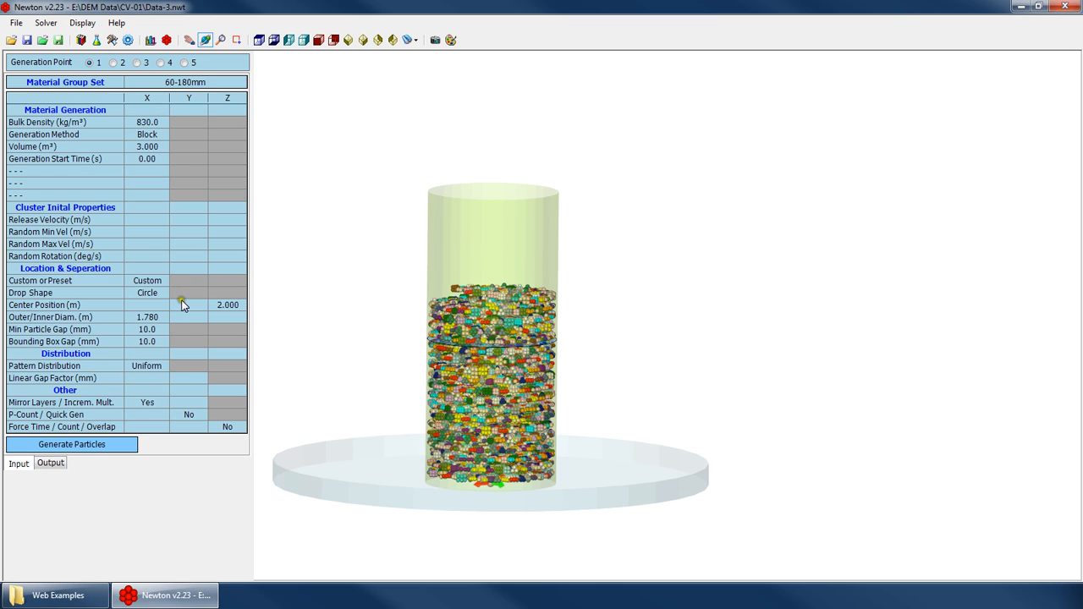
Review the cluster initial properties for release velocity, random minimum and maximum velocity, and random rotation.
left_click(64, 220)
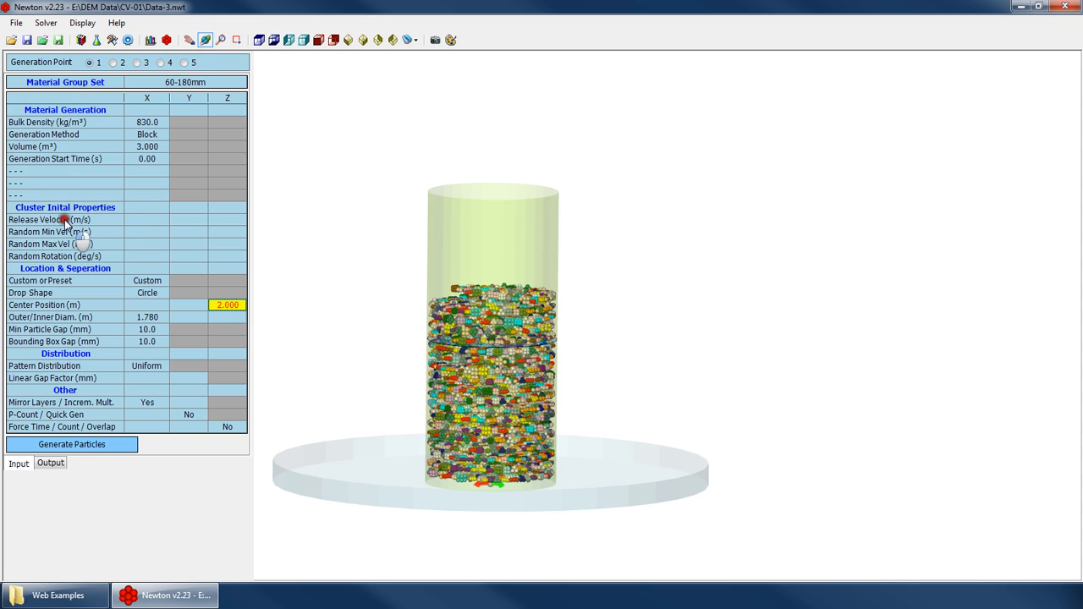
left_click(155, 220)
left_click(147, 231)
left_click(141, 244)
left_click(145, 212)
left_click(144, 220)
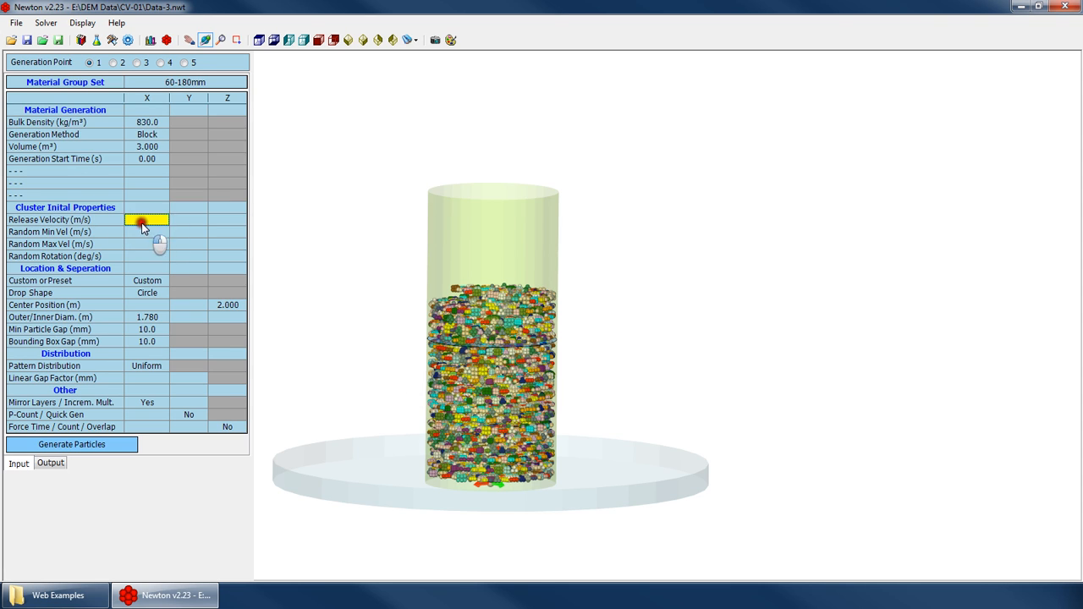
left_click(142, 256)
left_click(142, 232)
left_click(147, 243)
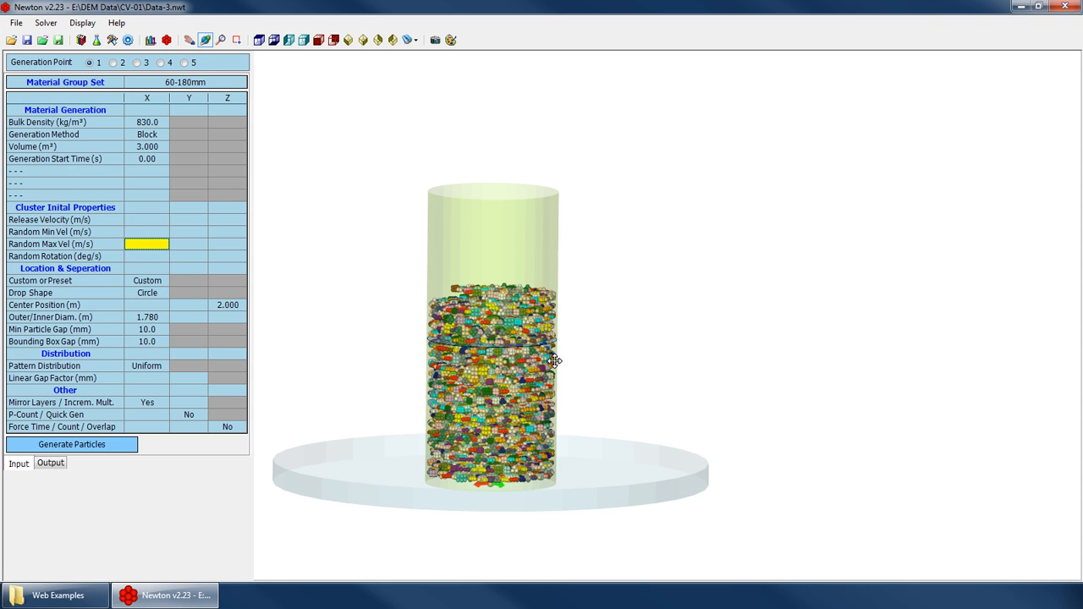
Review the block generation's volume, drop circle diameter and bounding box gap against the filled cylinder.
left_click_drag(505, 396, 464, 262)
left_click_drag(457, 321, 483, 420)
scroll(483, 421, "down", 3)
left_click_drag(484, 372, 442, 395)
left_click(156, 316)
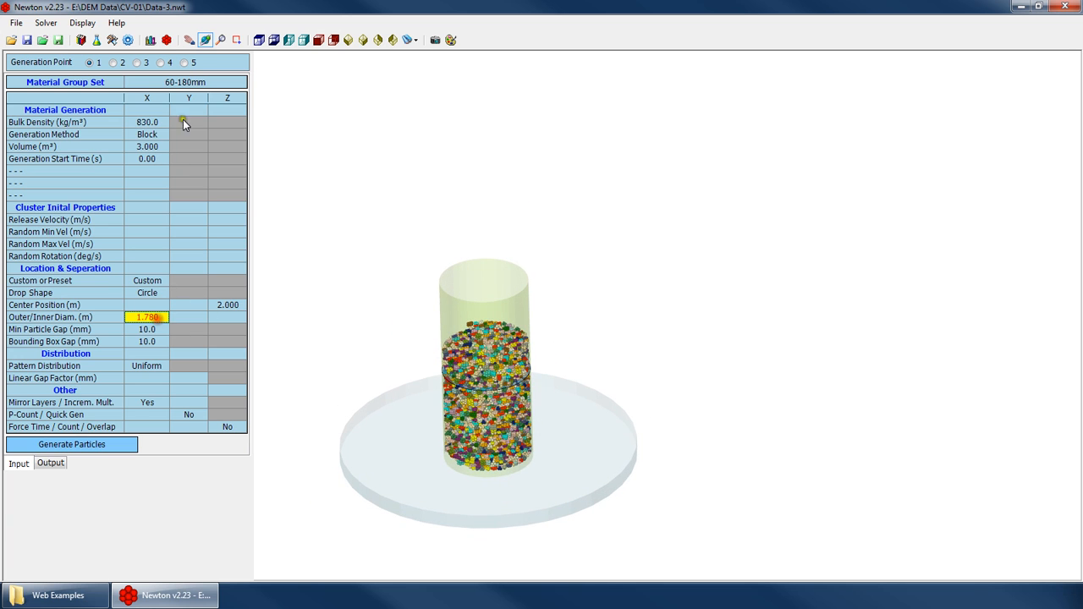
left_click(145, 145)
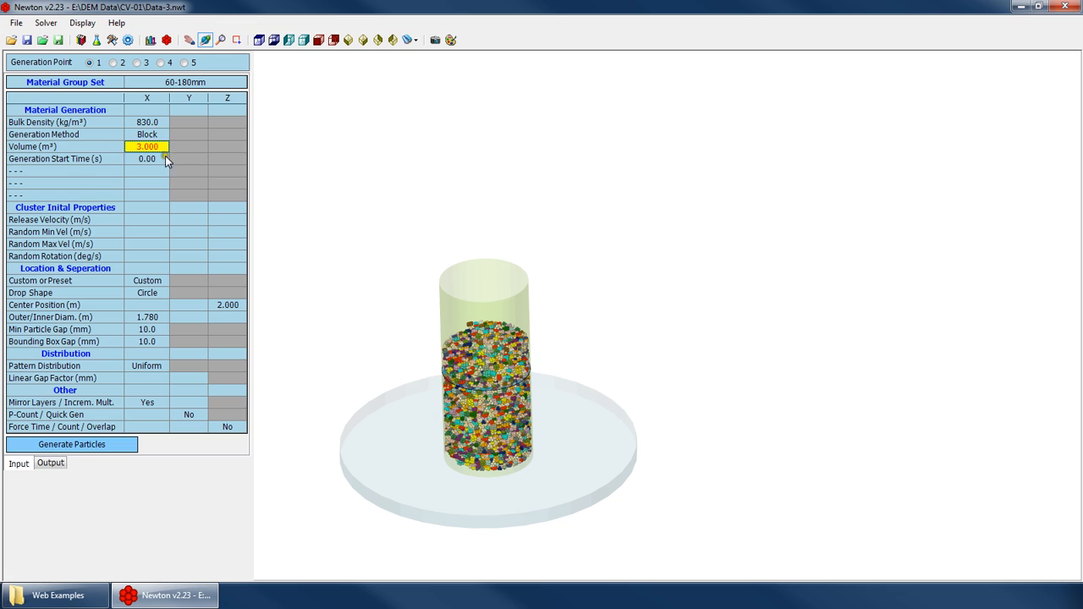
left_click(149, 315)
left_click(146, 318)
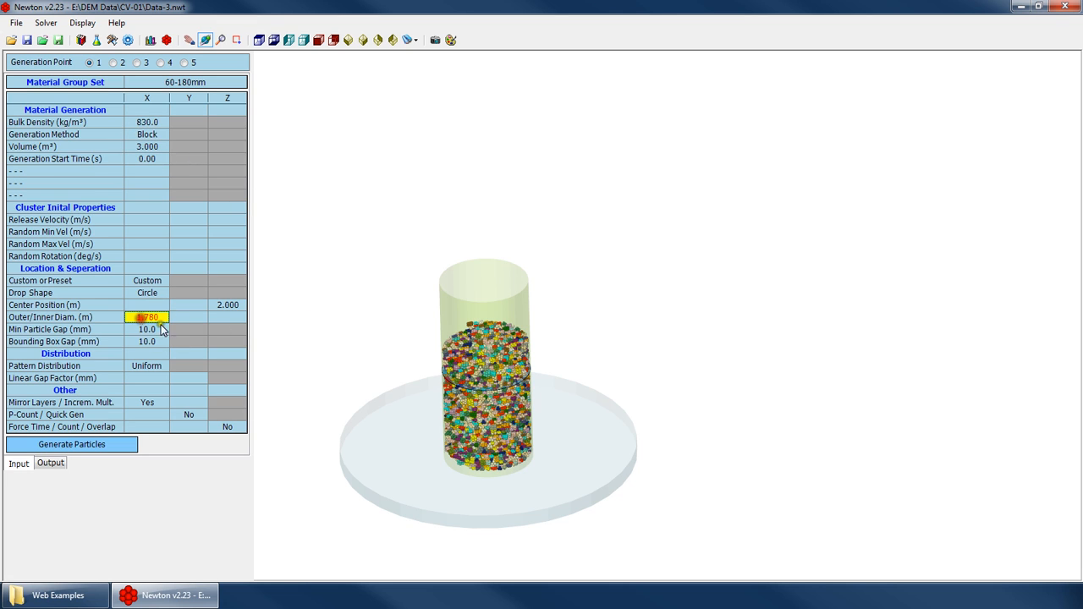
left_click(151, 342)
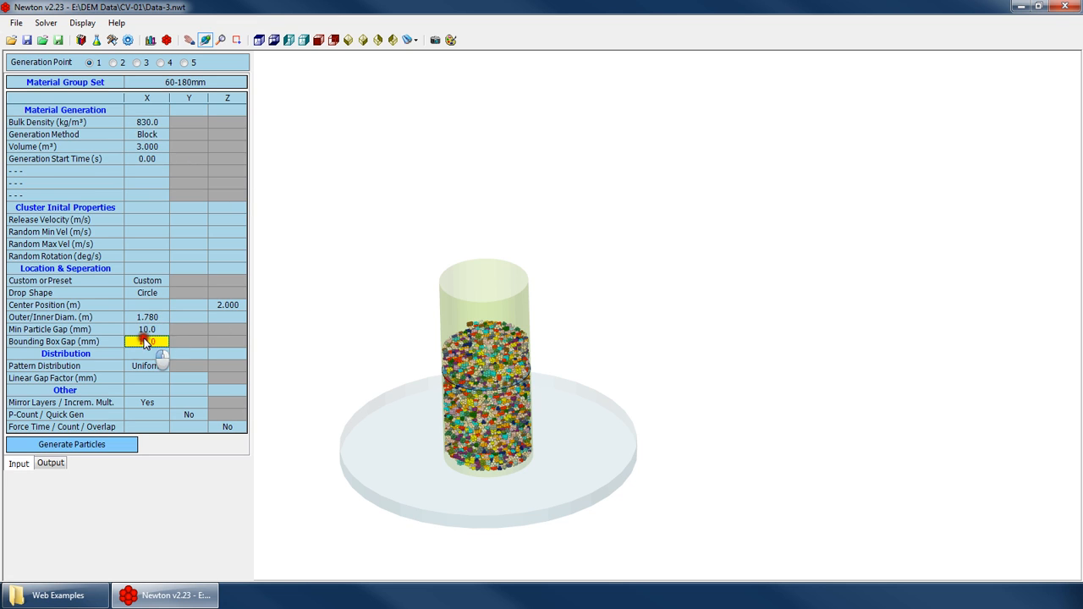
left_click(155, 308)
left_click(152, 342)
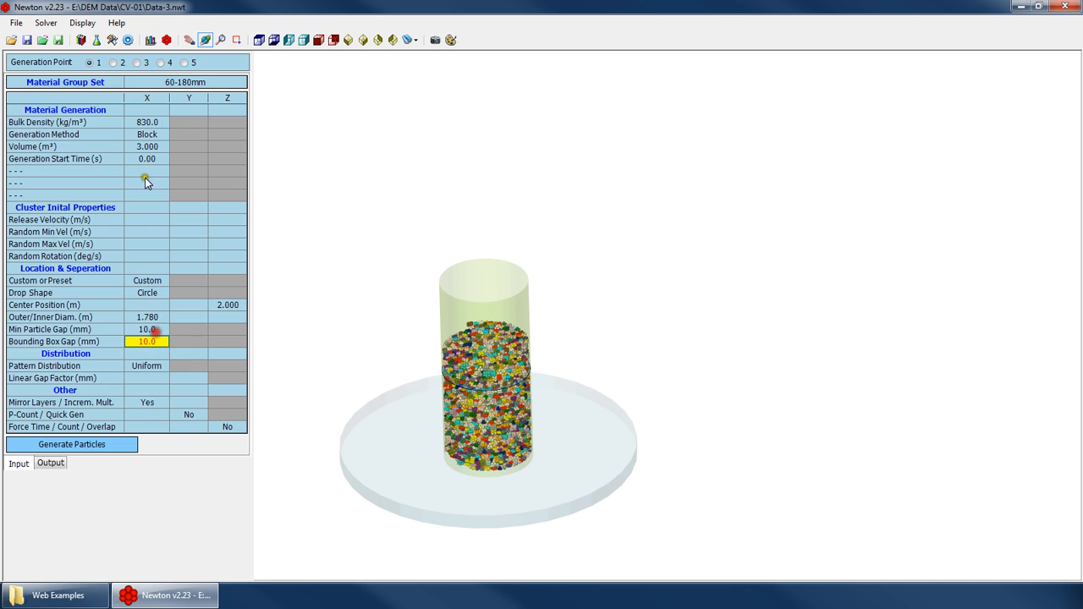
Switch the generation method to Layer and check the random maximum velocity and minimum particle gap entries.
left_click(158, 134)
left_click(158, 136)
left_click(154, 151)
left_click(151, 244)
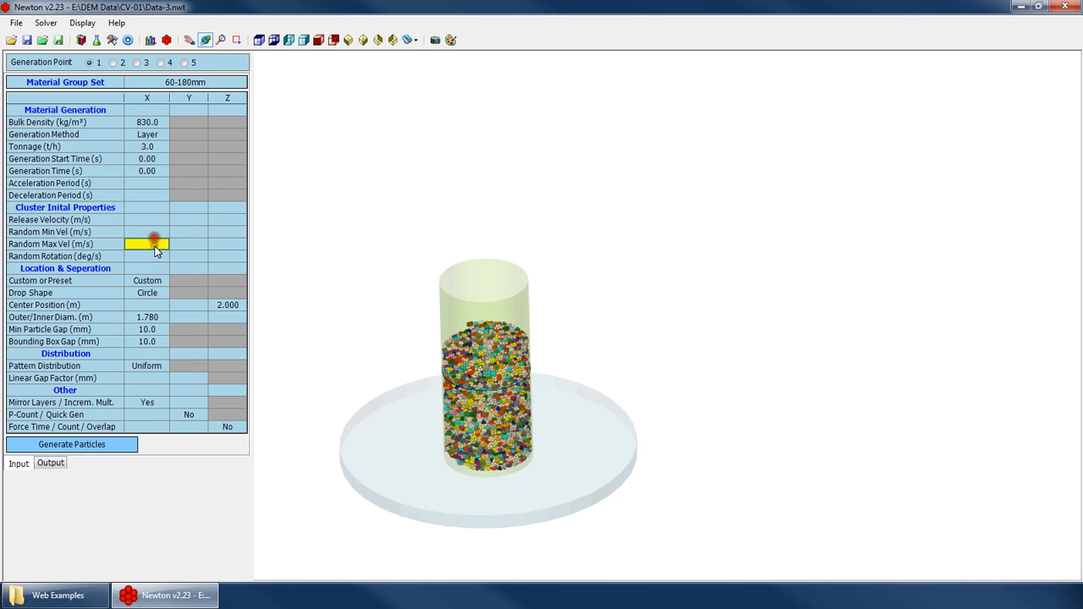
left_click_drag(462, 383, 411, 333)
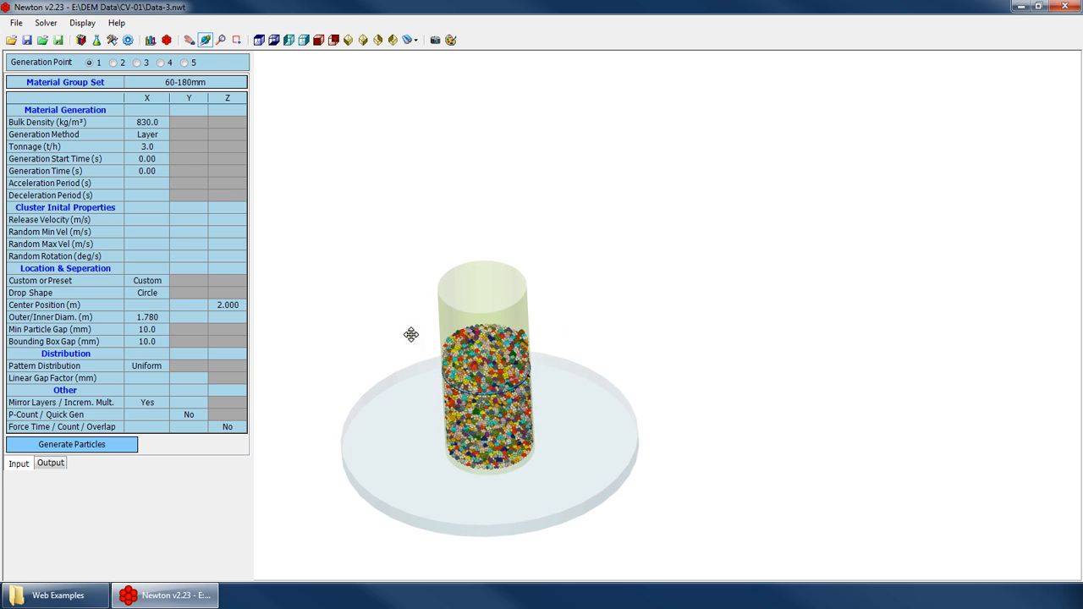
left_click(162, 135)
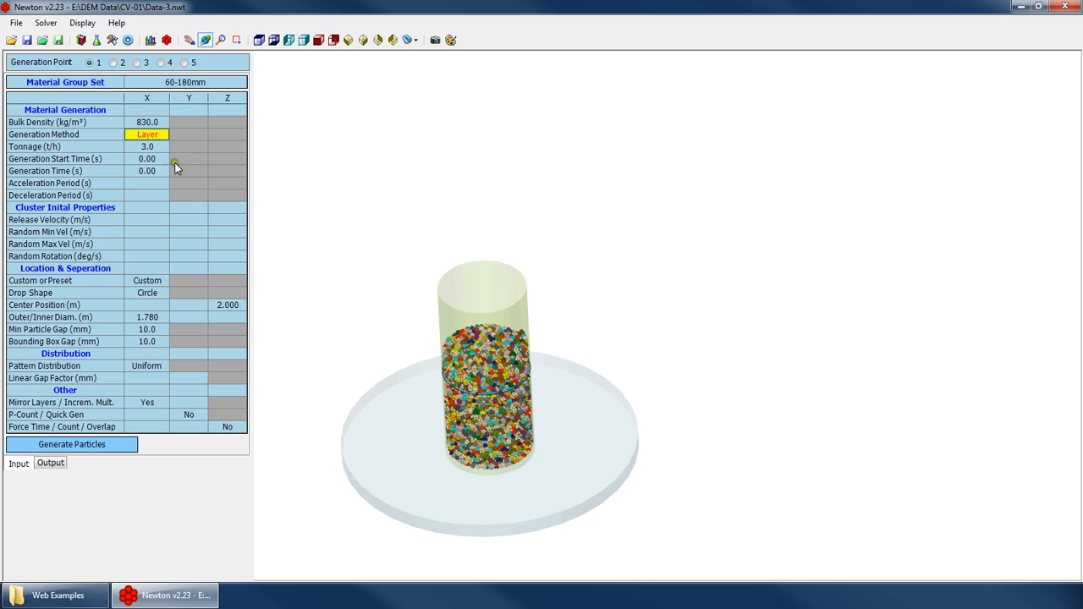
left_click(146, 333)
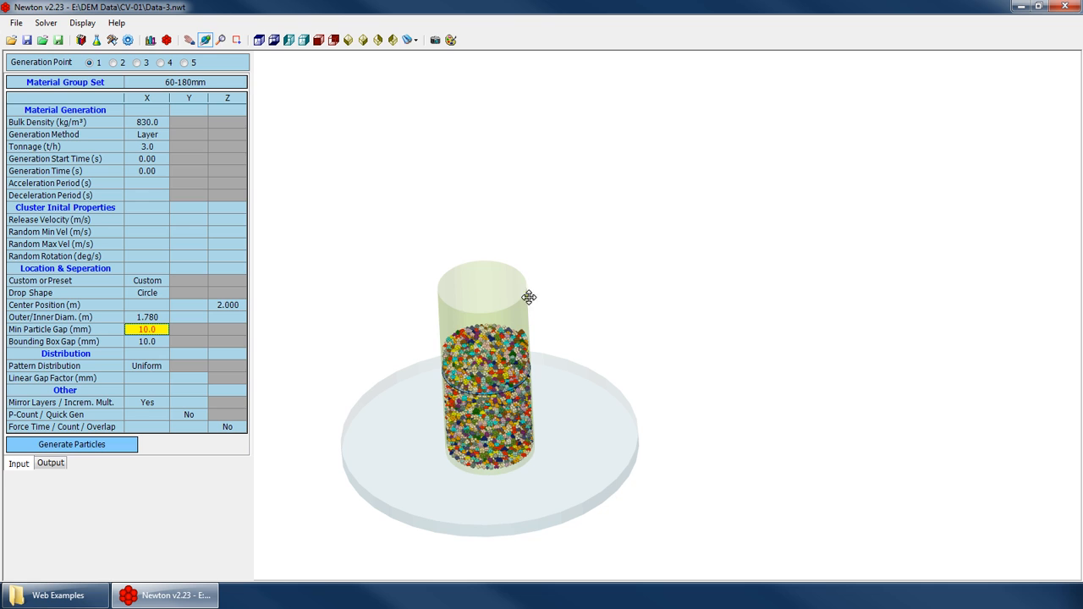
Set the width of Belt #1 to 1200 mm in the belt input and bring its drop box into view.
left_click(112, 39)
left_click(219, 93)
type("1200")
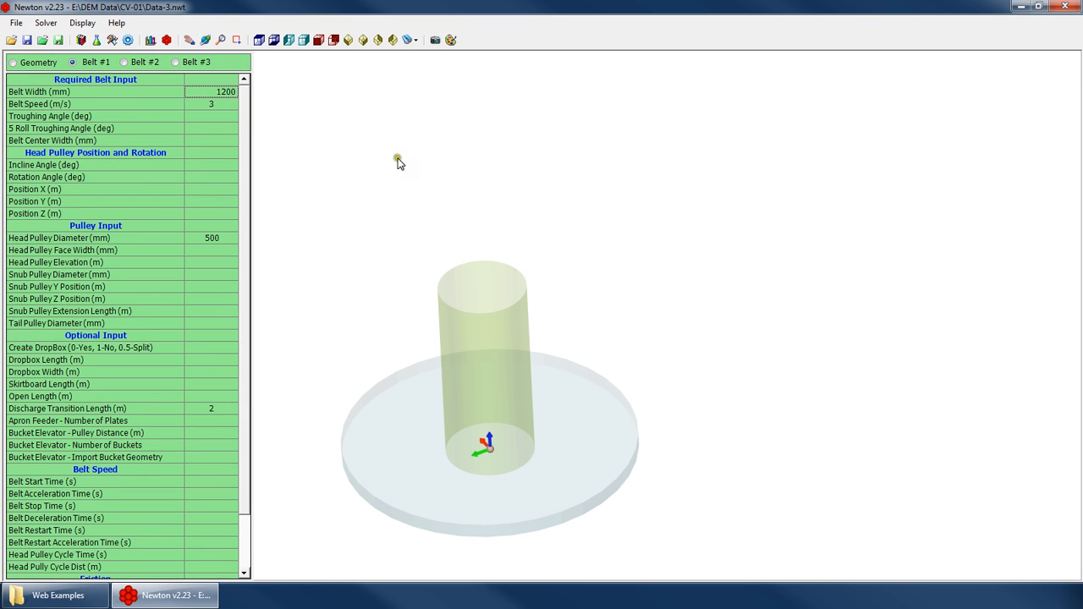
left_click(619, 283)
scroll(639, 304, "down", 4)
scroll(702, 328, "up", 4)
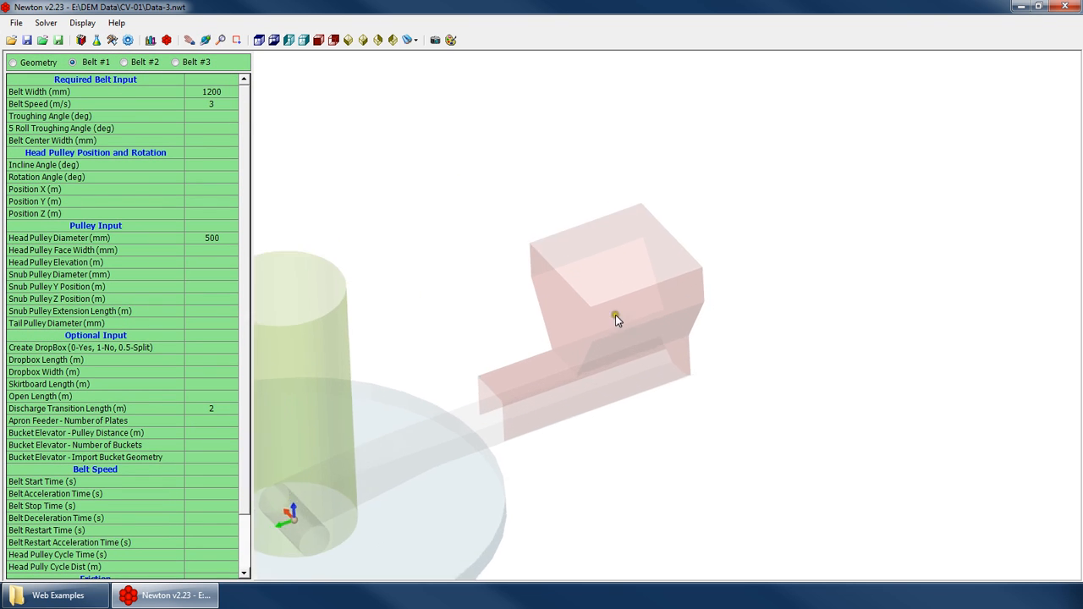
Return to particle generation and review the minimum particle gap and bounding box gap with the whole model in view.
left_click(128, 40)
left_click(157, 329)
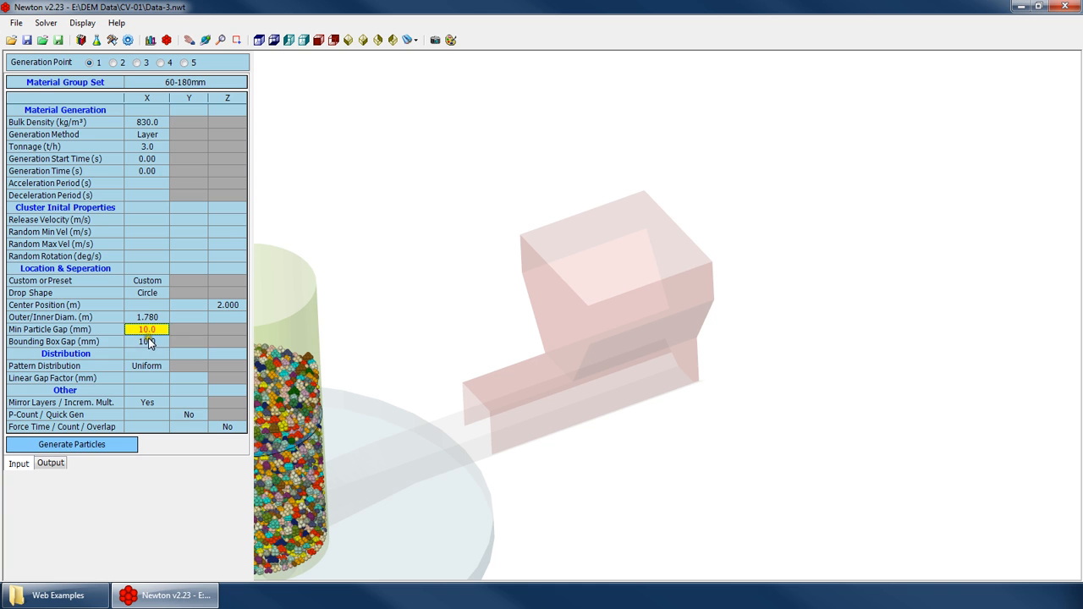
left_click(148, 341)
left_click(149, 330)
right_click_drag(463, 344, 459, 256)
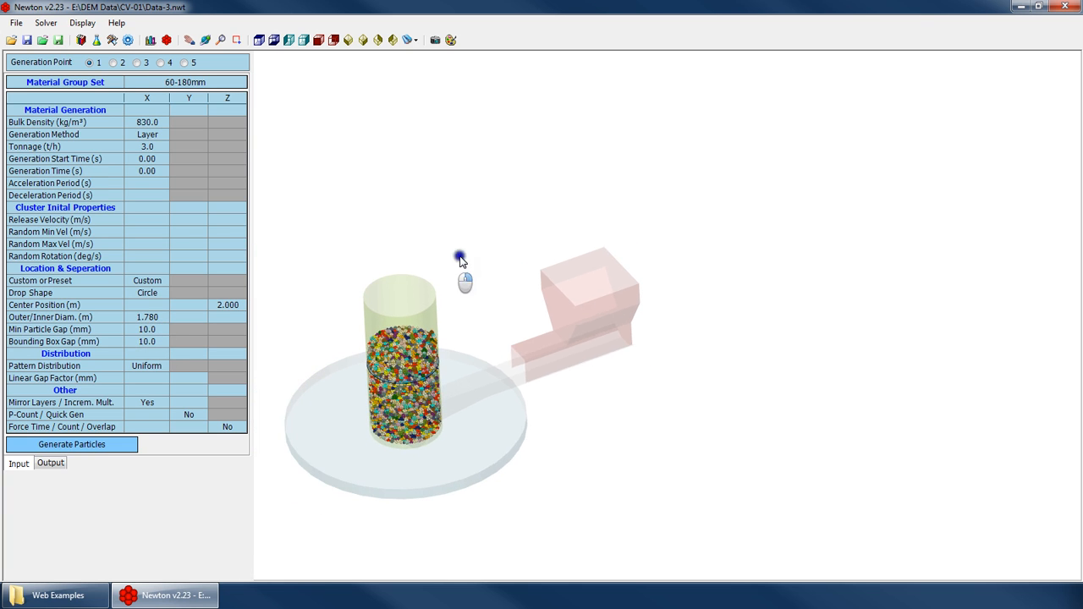
right_click(471, 254)
left_click(533, 284)
left_click_drag(445, 340, 493, 351)
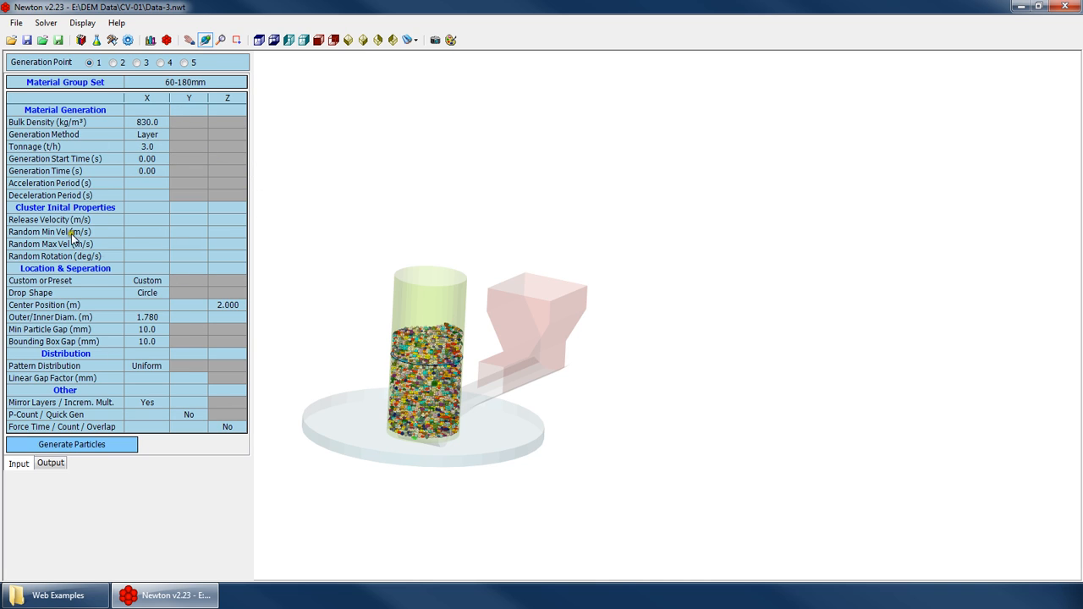
Check the cluster and layer output for generation point 1 and look through the other generation points.
left_click(53, 465)
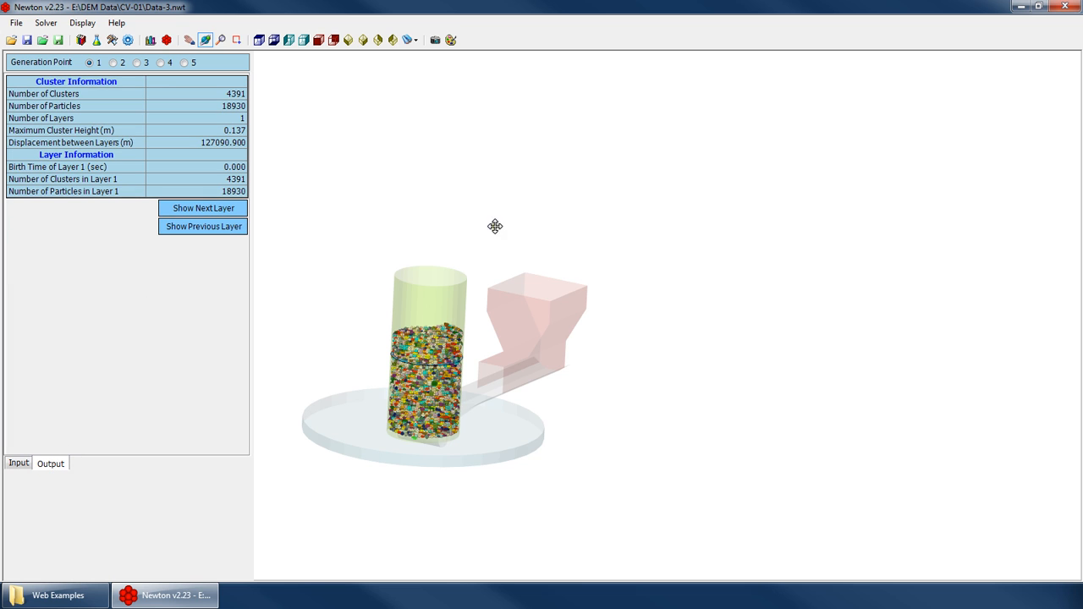
left_click_drag(496, 226, 447, 256)
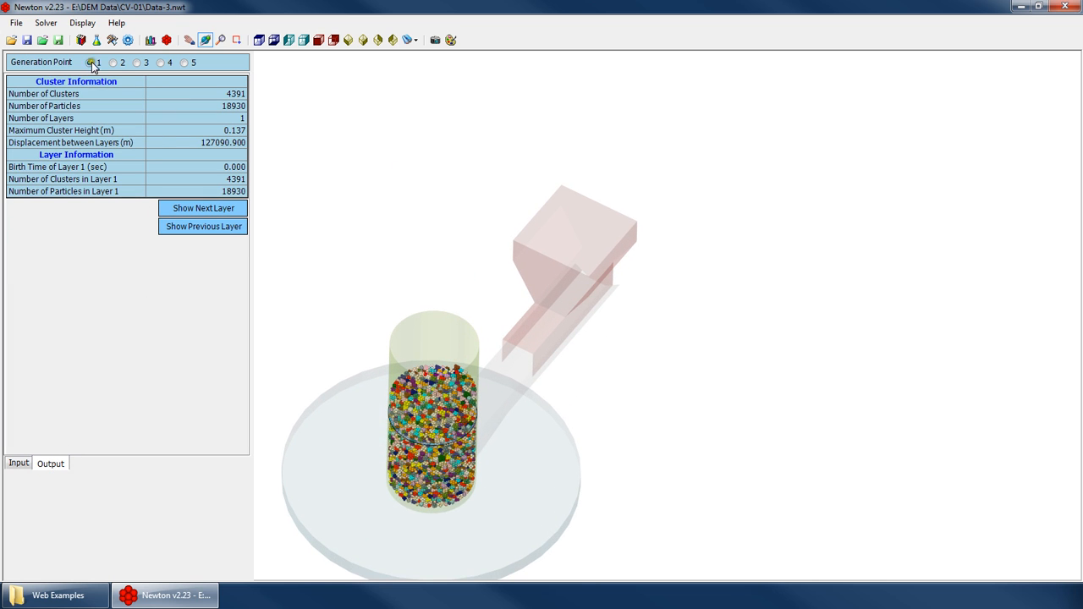
left_click(115, 62)
left_click(141, 63)
left_click(164, 63)
left_click(188, 62)
left_click(160, 62)
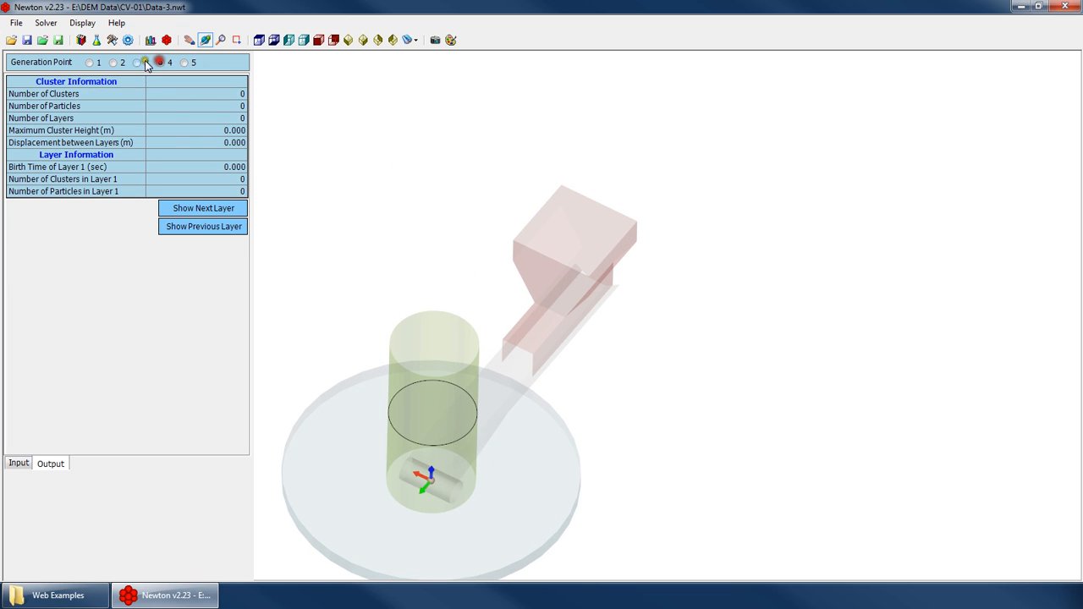
Show the output for generation point 1 and view its particle-filled cylinder from the side.
left_click(86, 63)
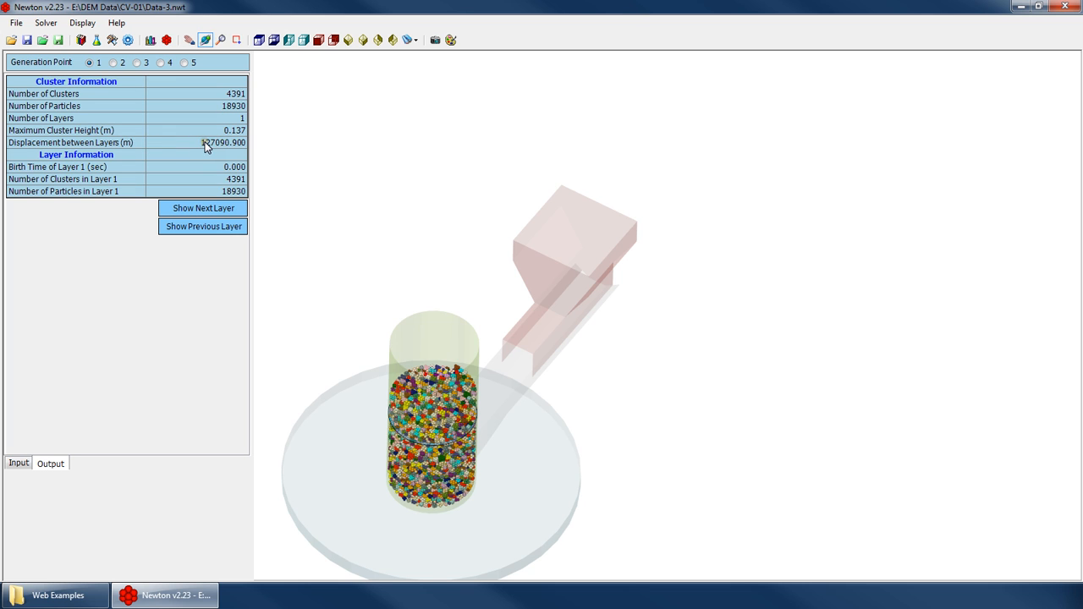
left_click_drag(438, 253, 430, 125)
scroll(451, 330, "down", 3)
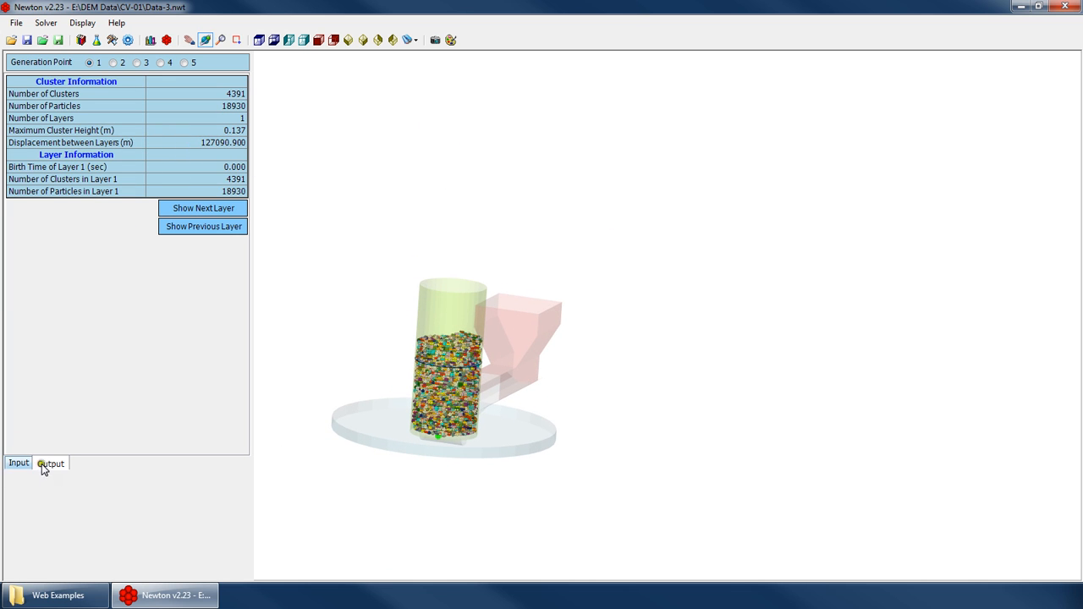
Generate the particles with the Layer method and open the output for generation point 1.
left_click(19, 463)
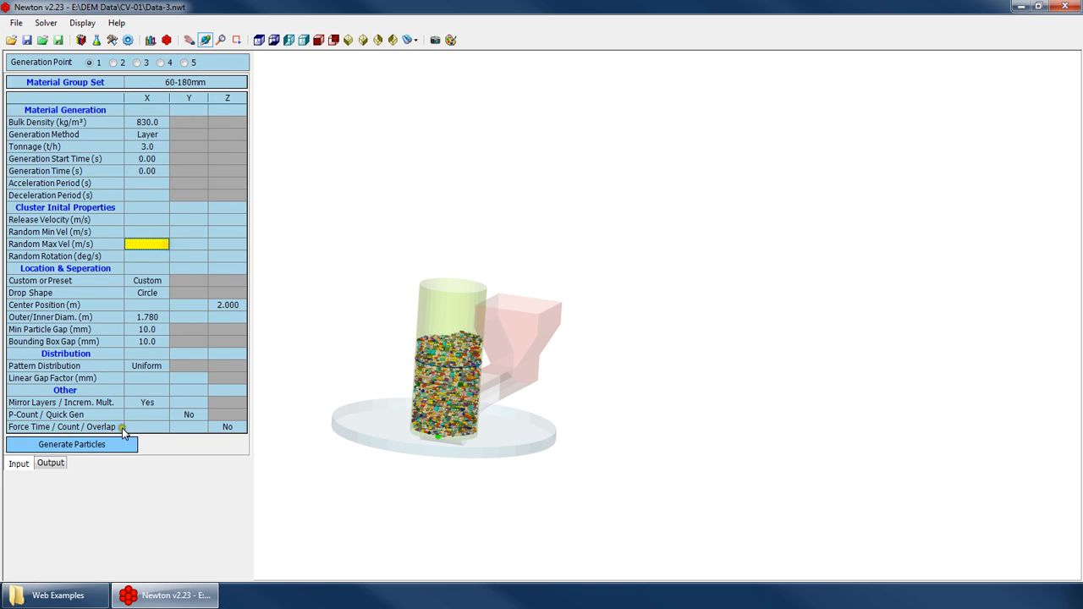
left_click(106, 446)
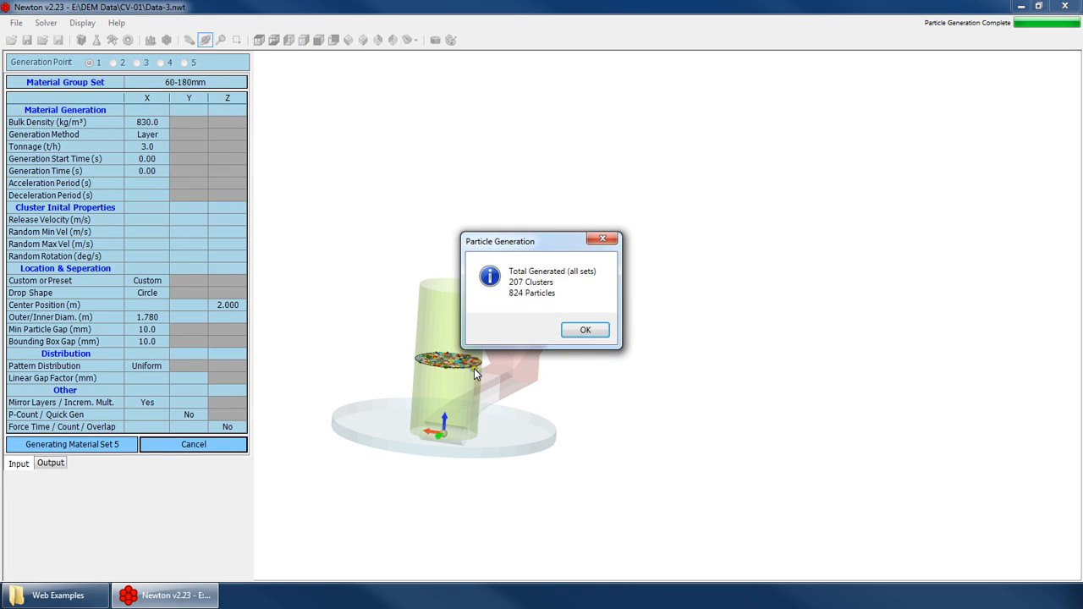
left_click(585, 330)
left_click(110, 62)
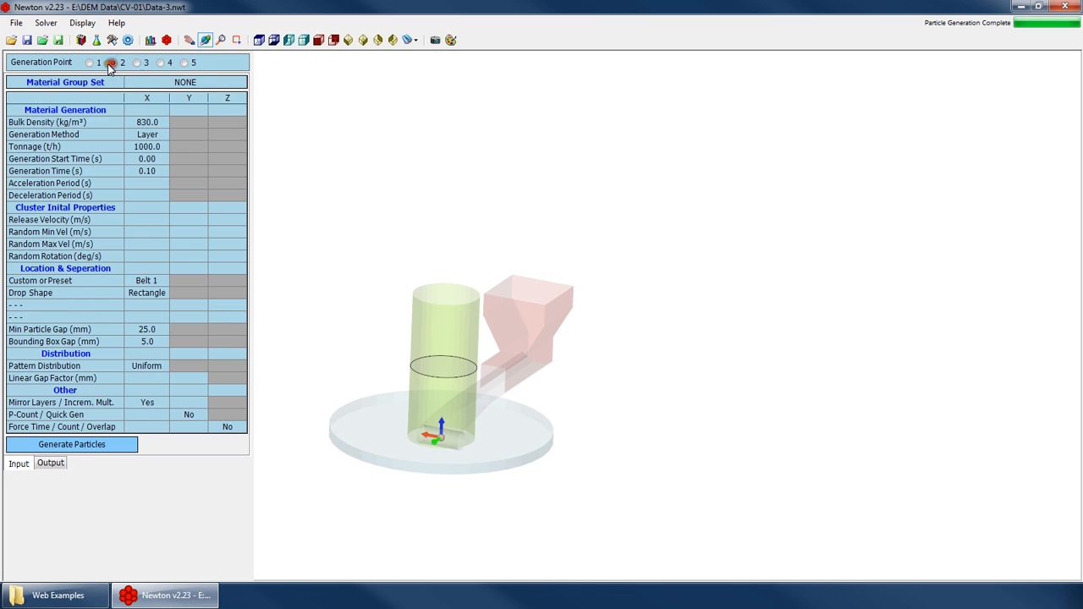
left_click(90, 62)
left_click(51, 463)
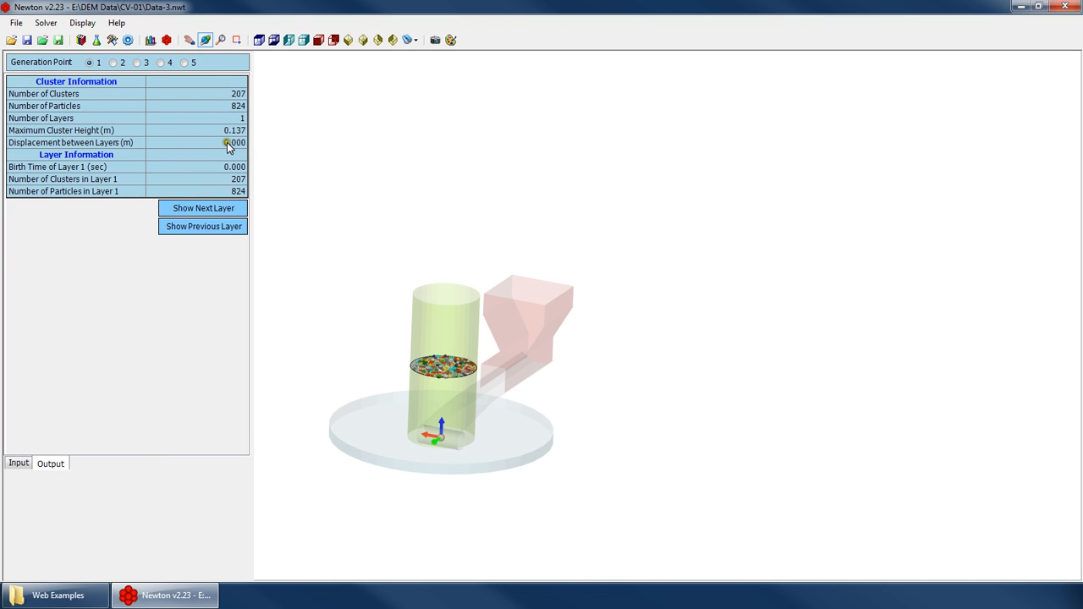
Inspect the generated particle layer inside the cylinder up close and check for a following layer.
scroll(457, 363, "up", 3)
left_click_drag(457, 363, 372, 271)
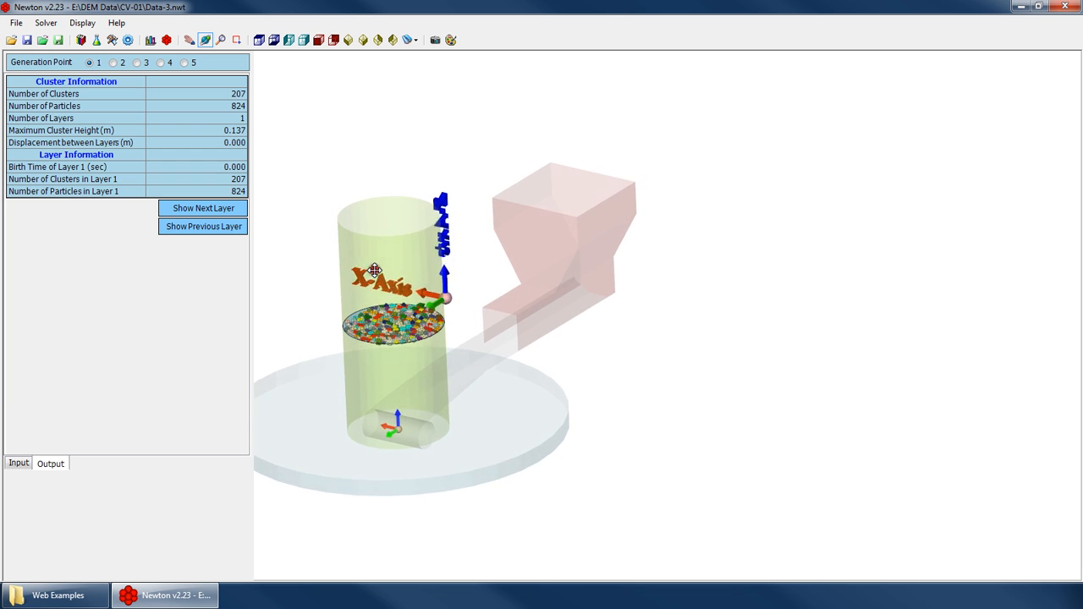
scroll(375, 267, "up", 3)
left_click_drag(398, 308, 320, 353)
scroll(441, 294, "down", 2)
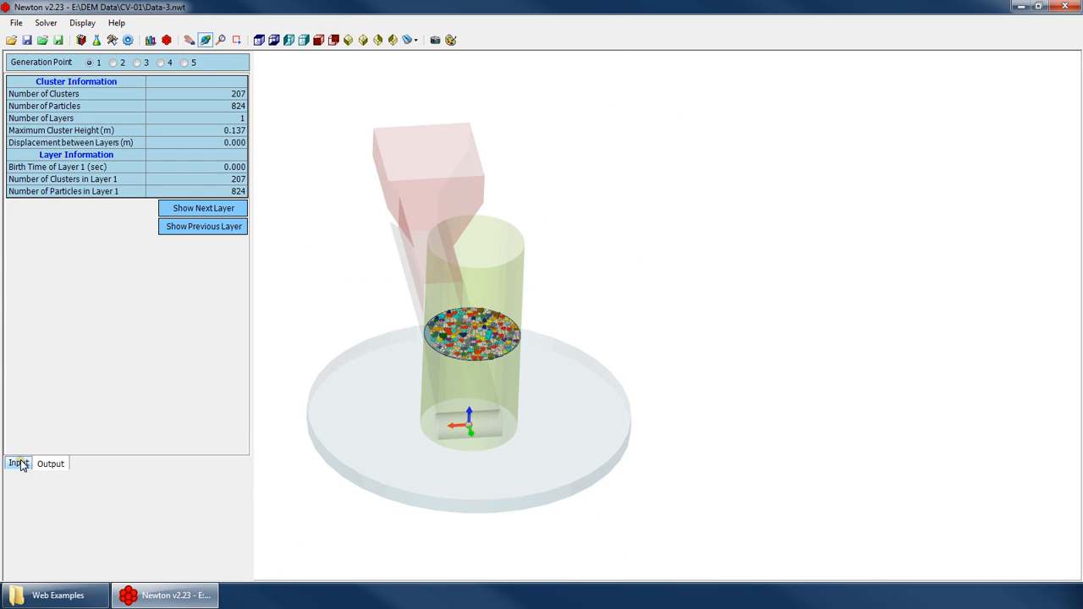
left_click(203, 211)
left_click(203, 210)
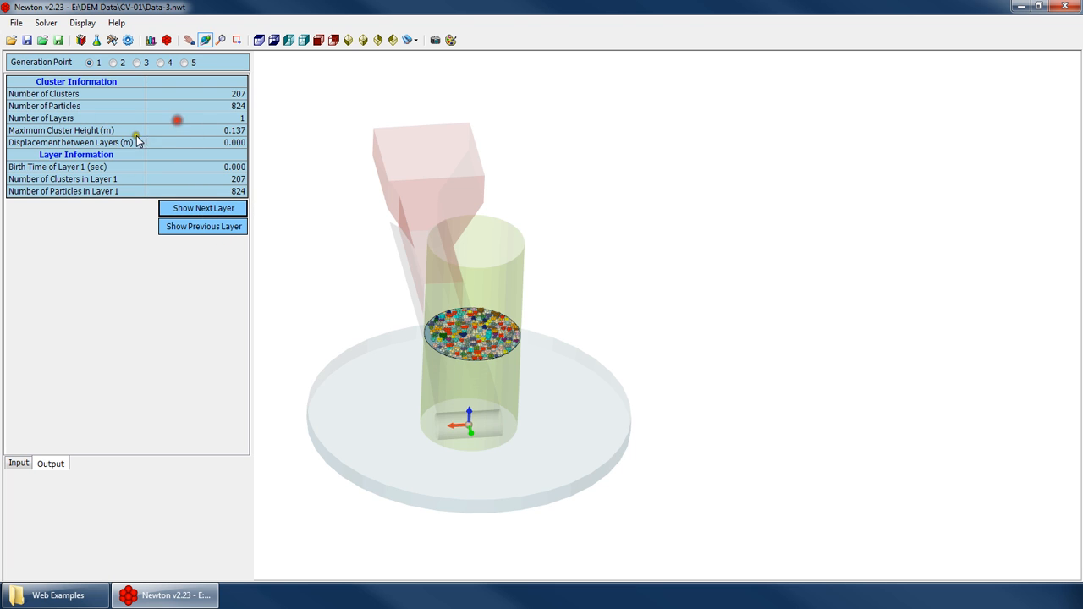
left_click_drag(442, 237, 413, 302)
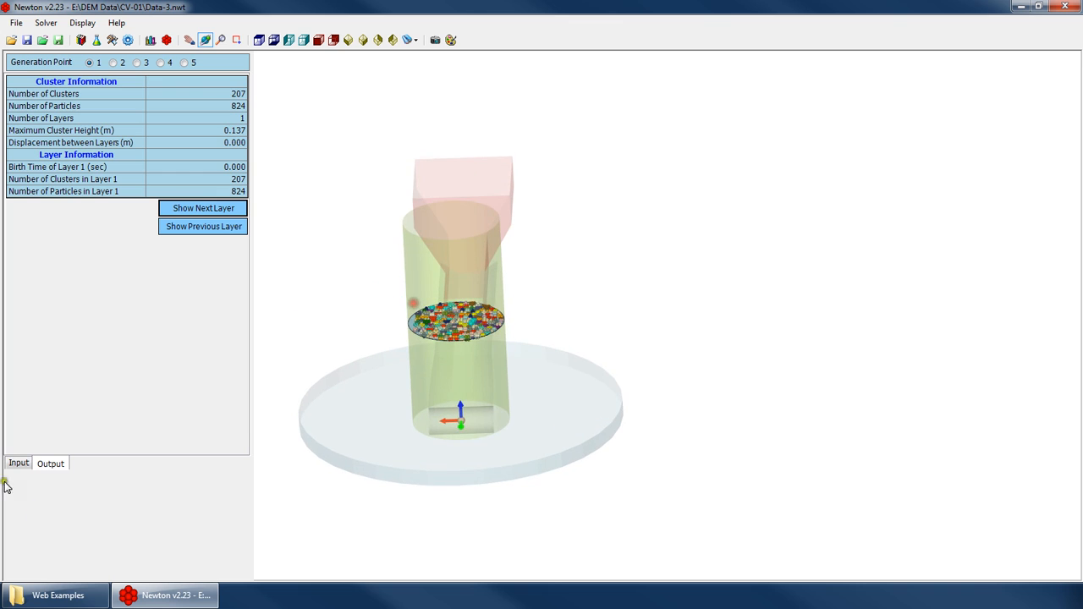
Return to the generation input, try the Block generation method and switch back to Layer.
left_click(18, 463)
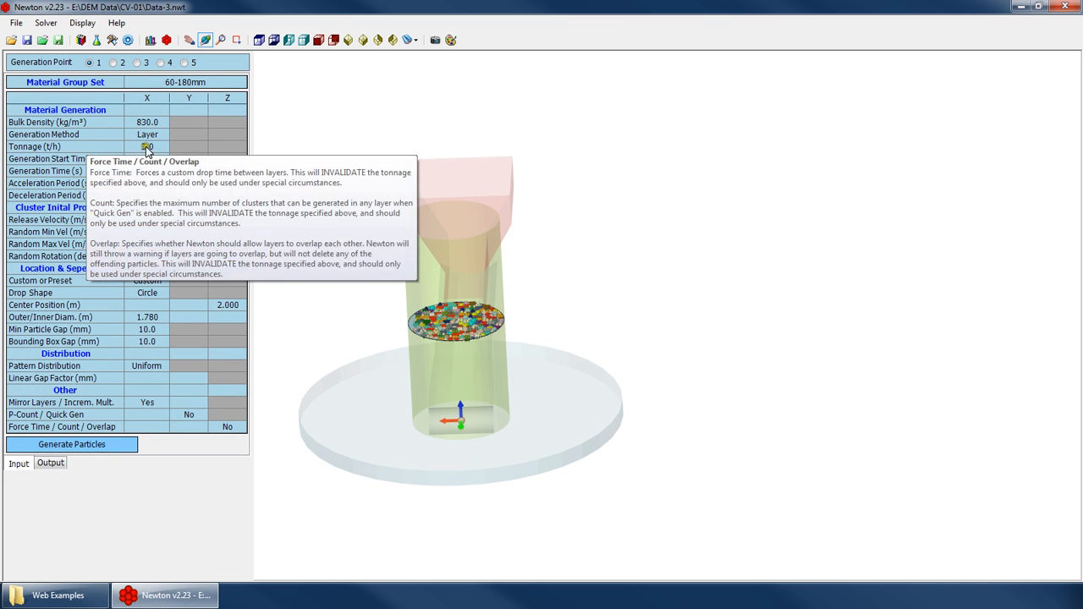
left_click(145, 136)
left_click(147, 137)
left_click(147, 159)
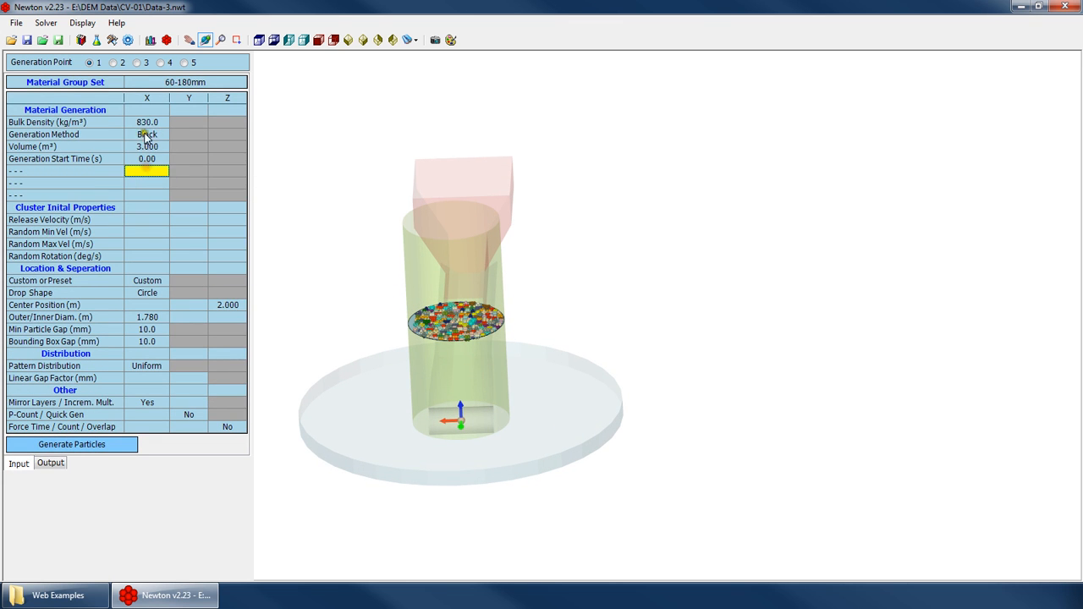
left_click(146, 136)
left_click(149, 137)
left_click(151, 158)
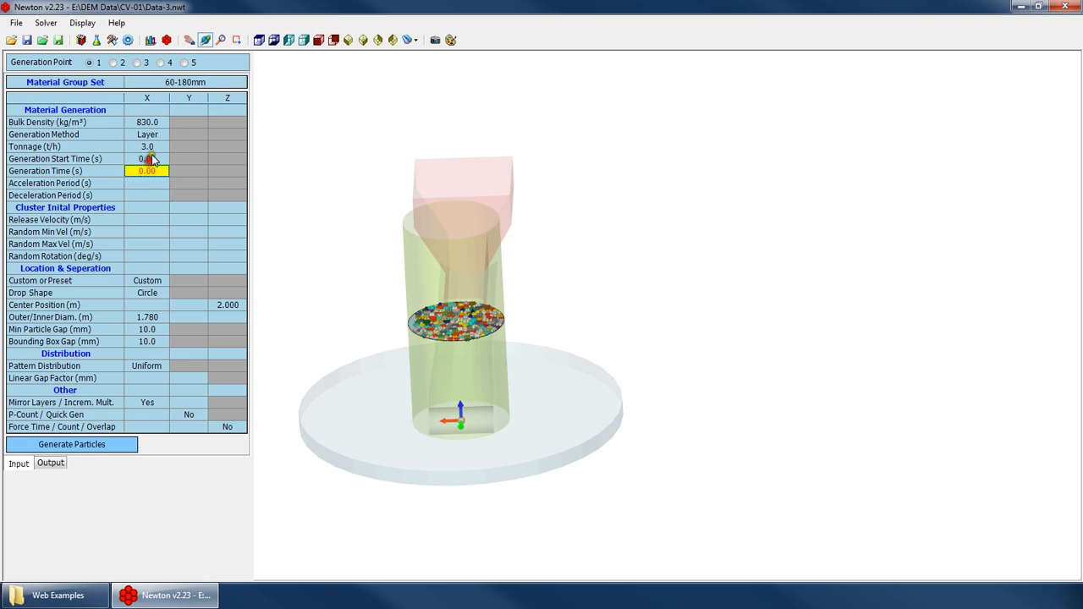
Set the tonnage of generation point 1 to 500 t/h and generate the particles.
left_click(148, 147)
type("500")
key("Return")
left_click(105, 444)
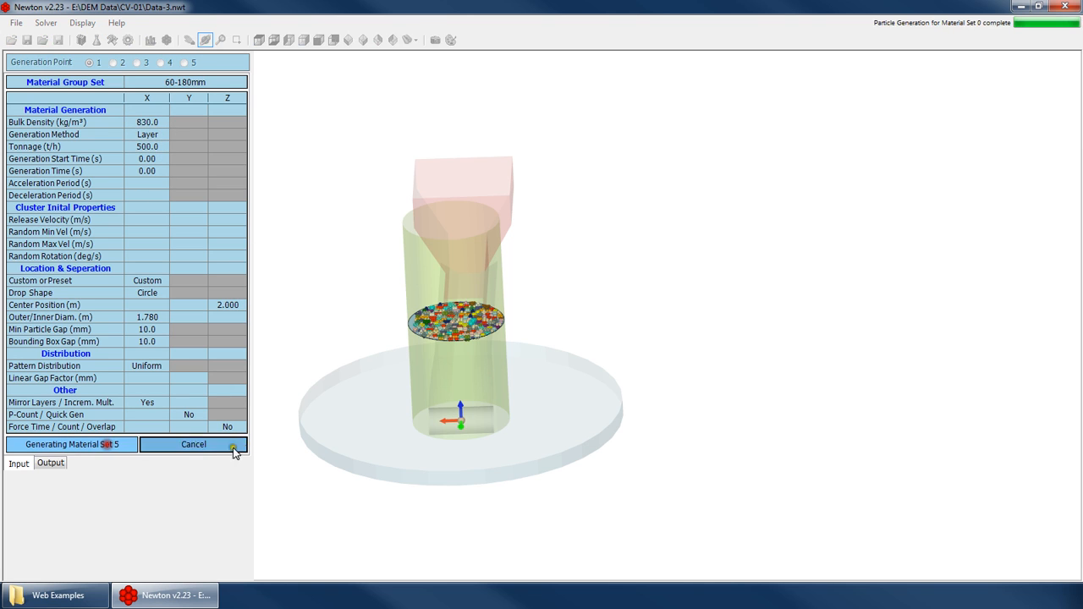
key("Return")
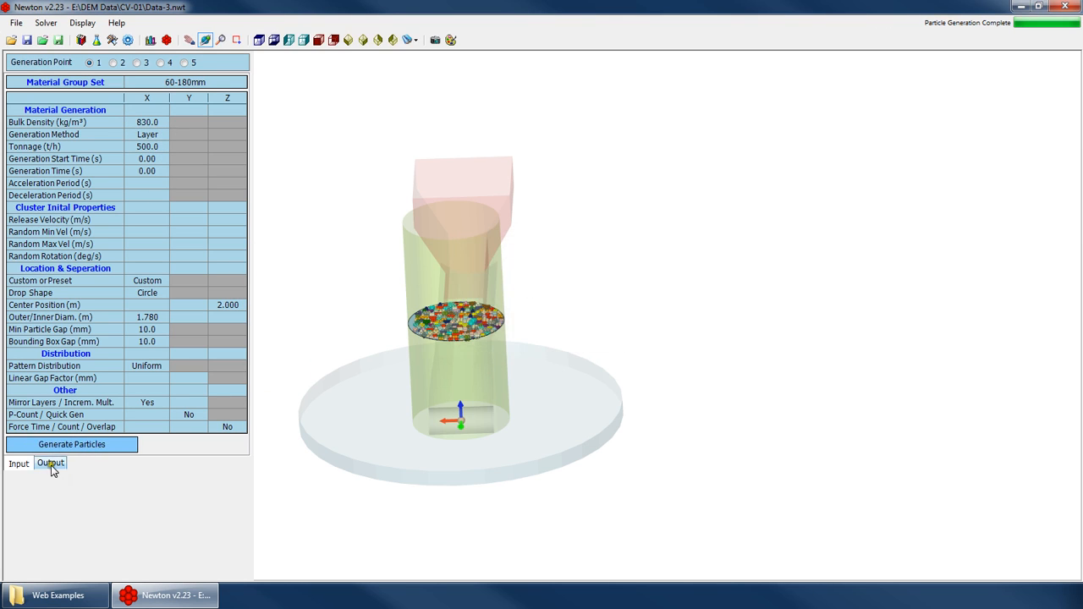
Set the generation time to 5 s and generate the particles again.
left_click(142, 161)
left_click(165, 171)
type("5")
key("Return")
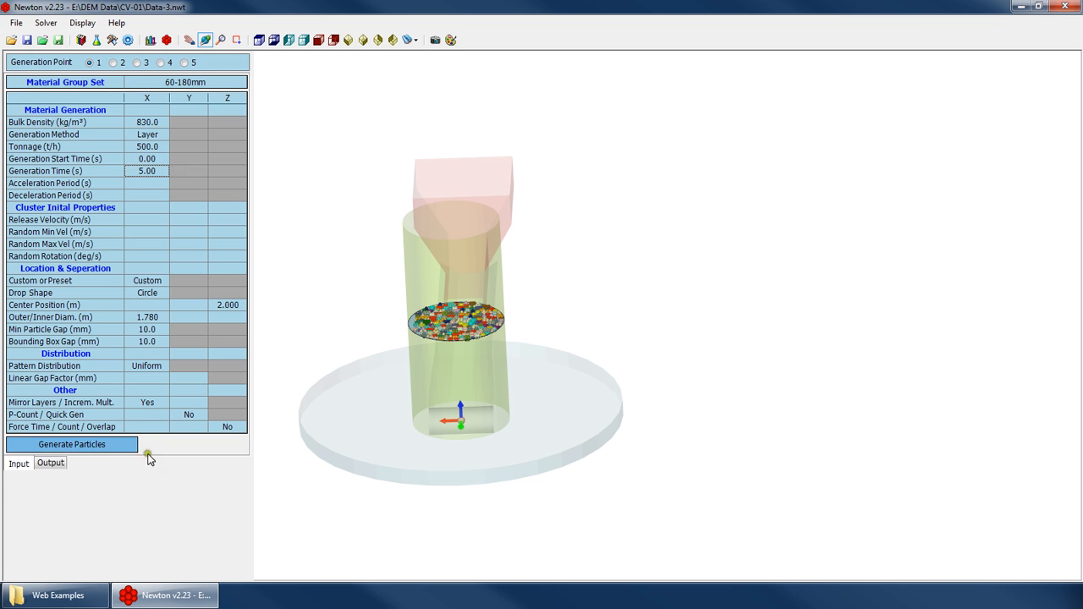
left_click(97, 445)
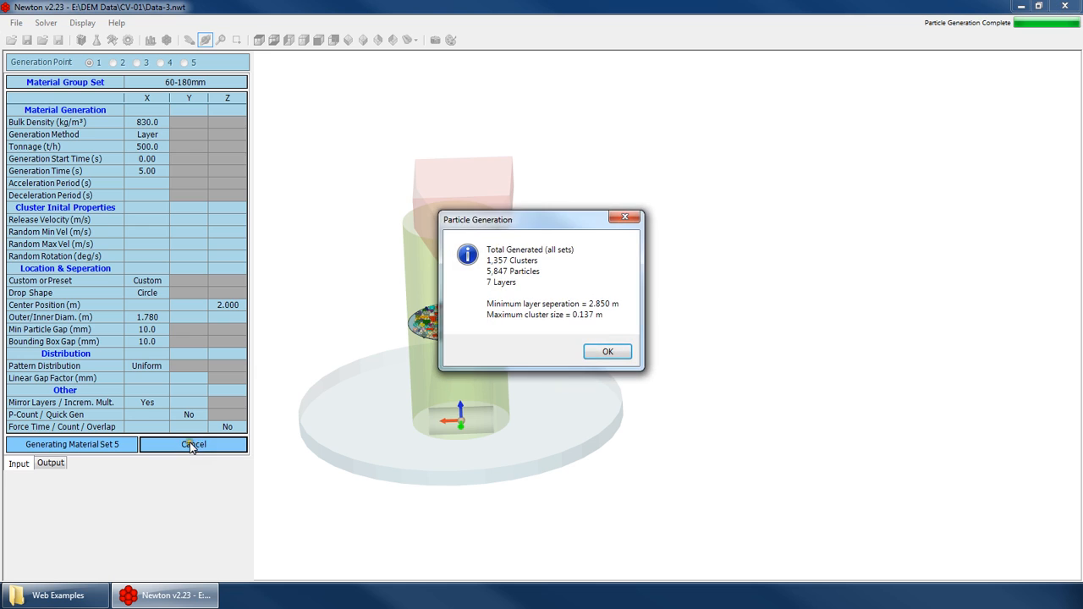
key("Return")
Check the cluster and layer output, regenerate the particles with the same settings and reopen the output.
left_click(47, 463)
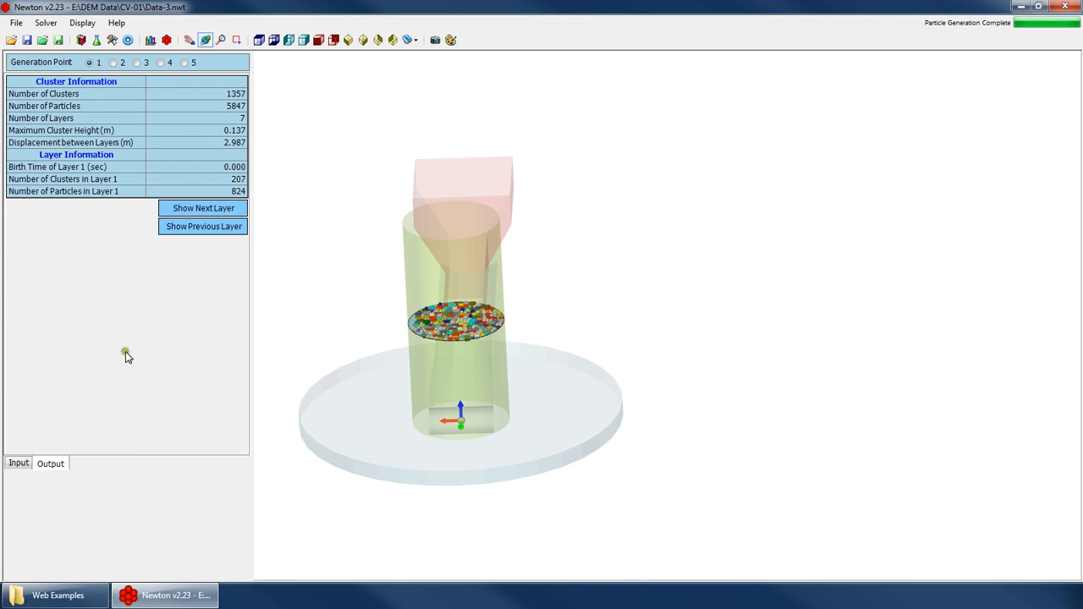
left_click(23, 464)
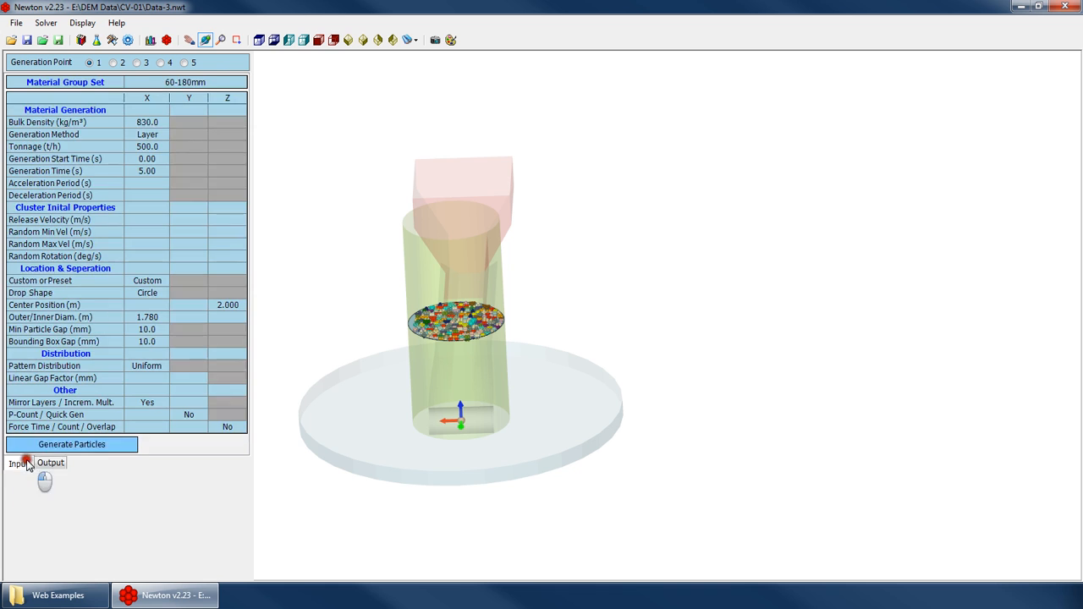
left_click(97, 443)
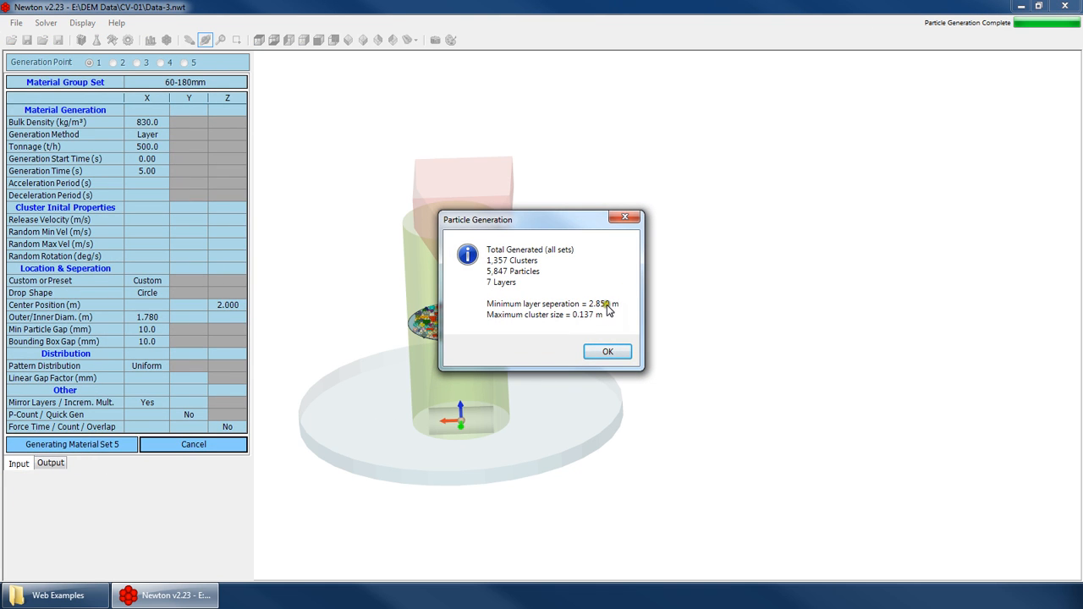
left_click(607, 351)
left_click(50, 464)
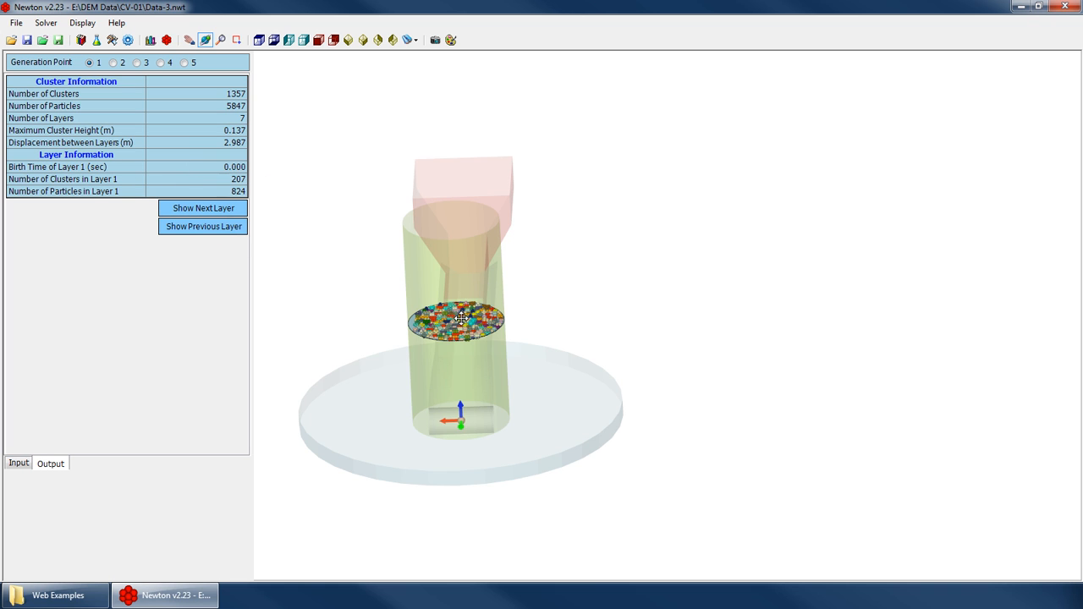
Step through the generated layers up to layer 7 in a close view and return to layer 1.
left_click_drag(477, 324, 477, 338)
scroll(470, 325, "up", 5)
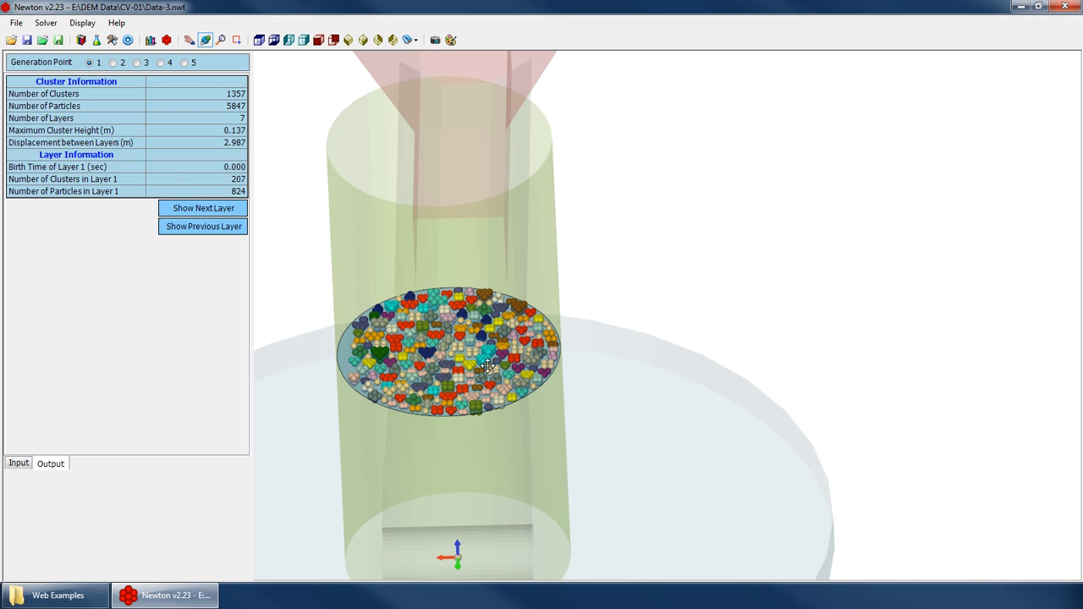
left_click(200, 210)
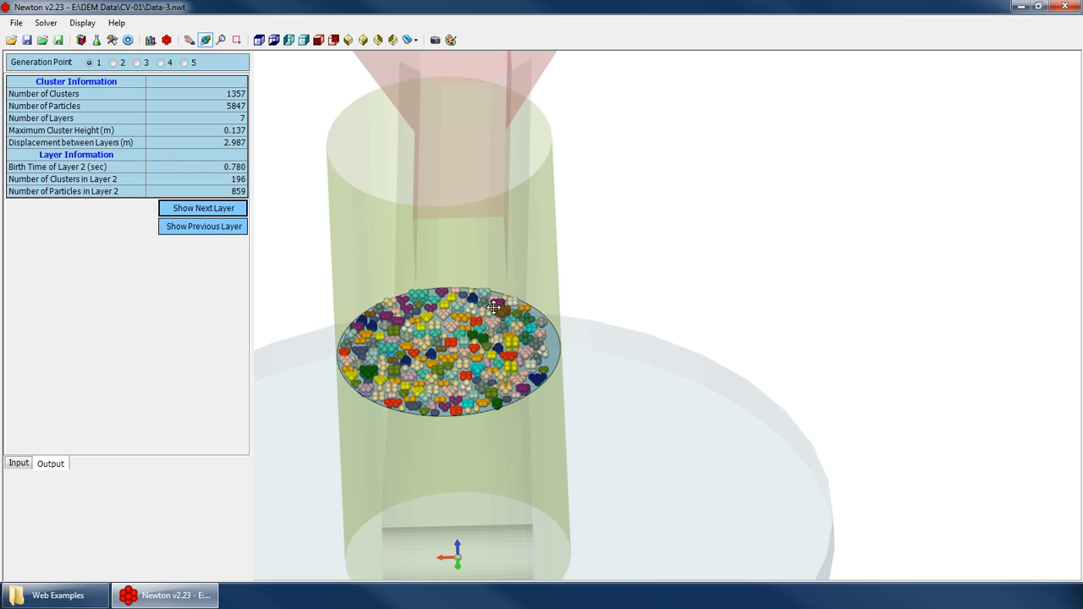
left_click(217, 209)
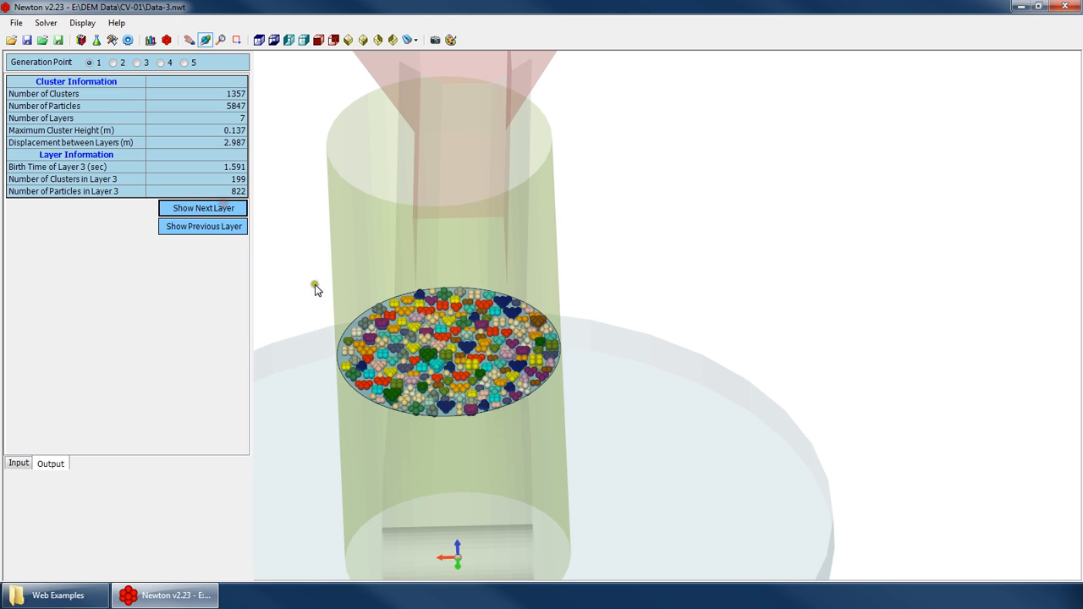
left_click(217, 208)
left_click(218, 209)
left_click(219, 208)
left_click(218, 208)
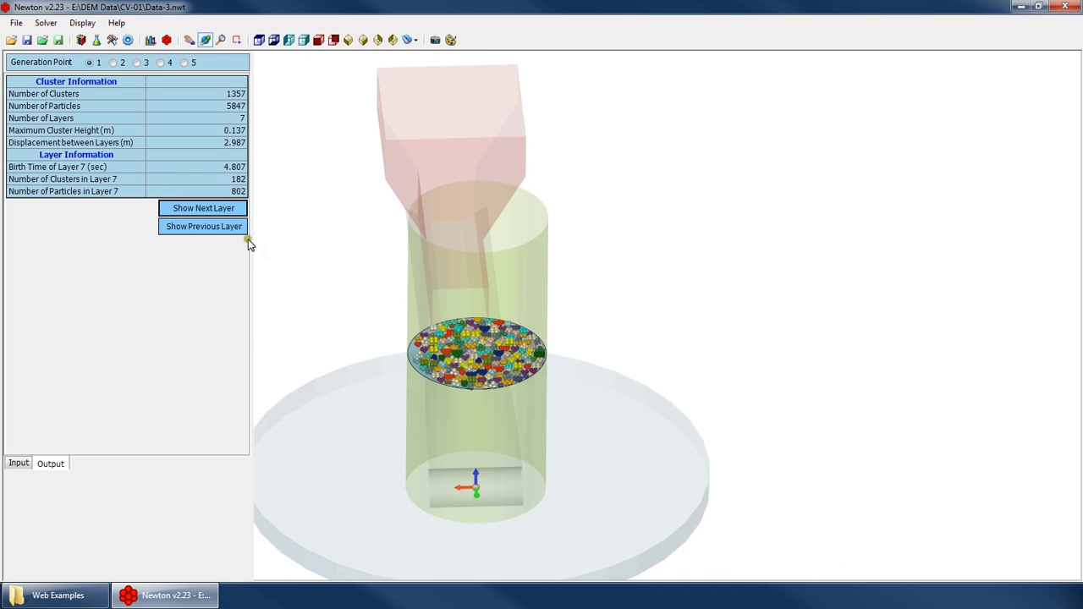
left_click(220, 229)
left_click(224, 228)
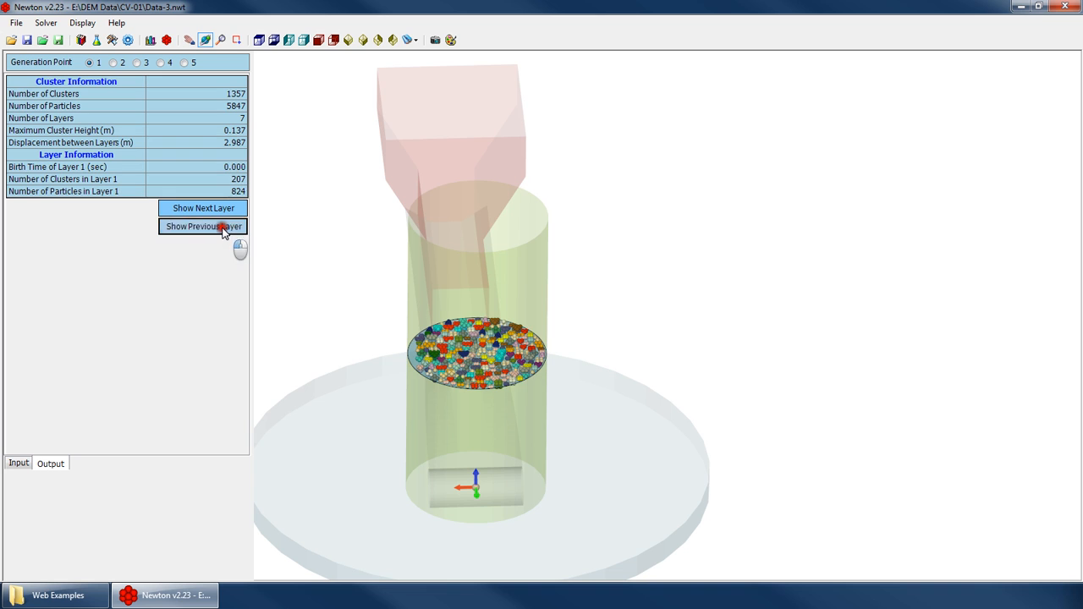
Compare the input with the output, look through the other generation points' output and return to generation point 1.
scroll(518, 412, "down", 3)
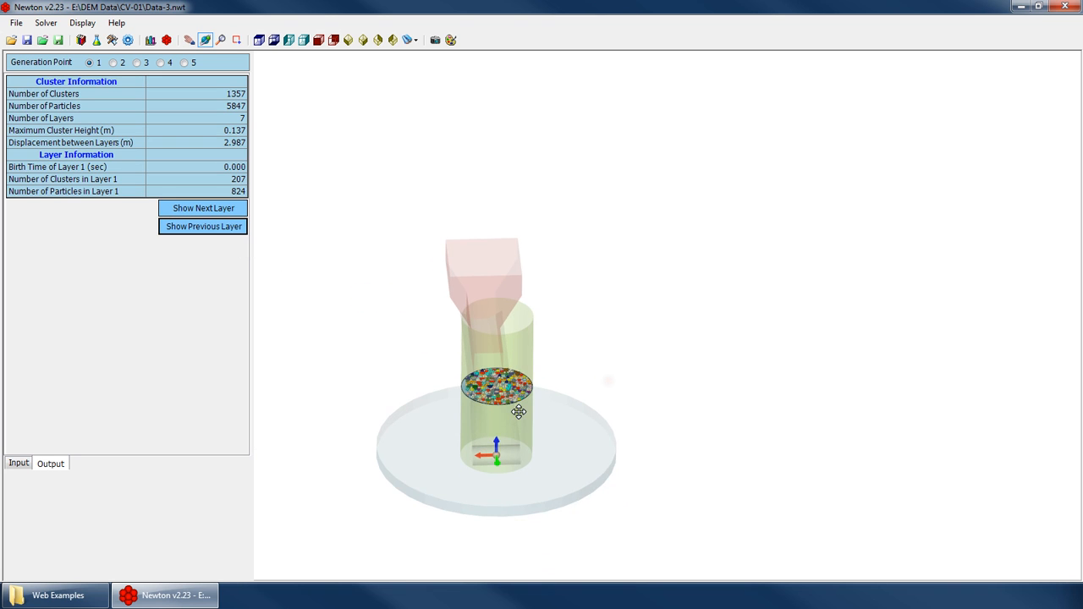
scroll(485, 346, "up", 2)
left_click(18, 463)
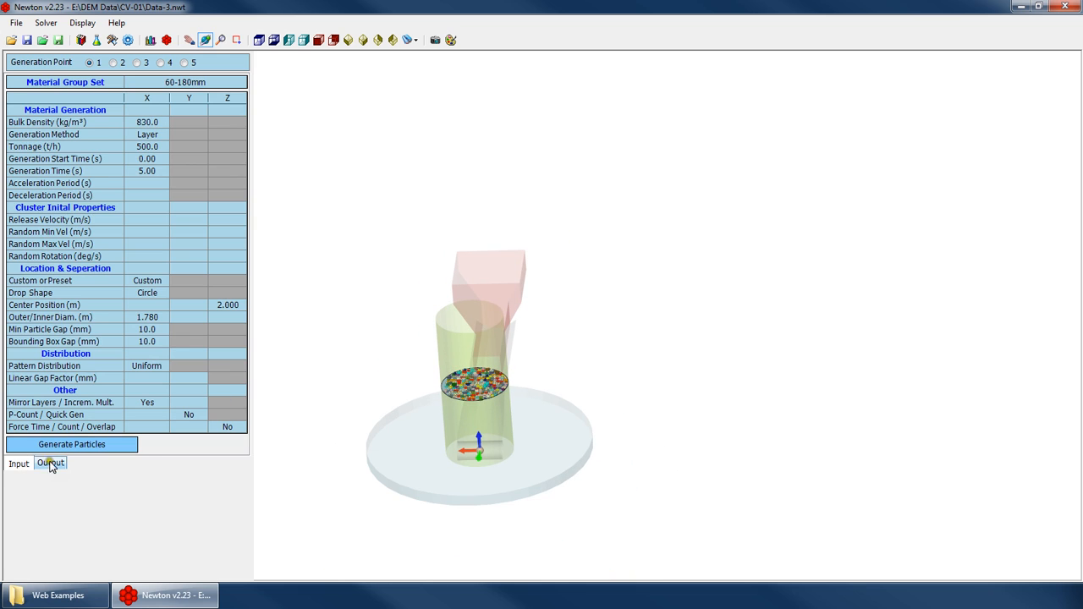
left_click(51, 465)
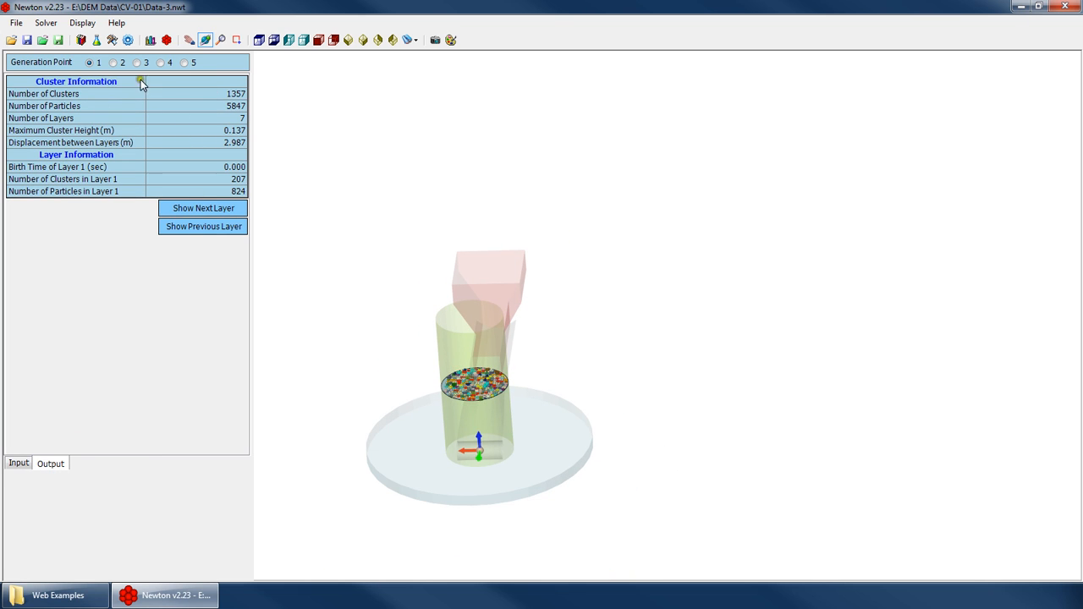
left_click(122, 64)
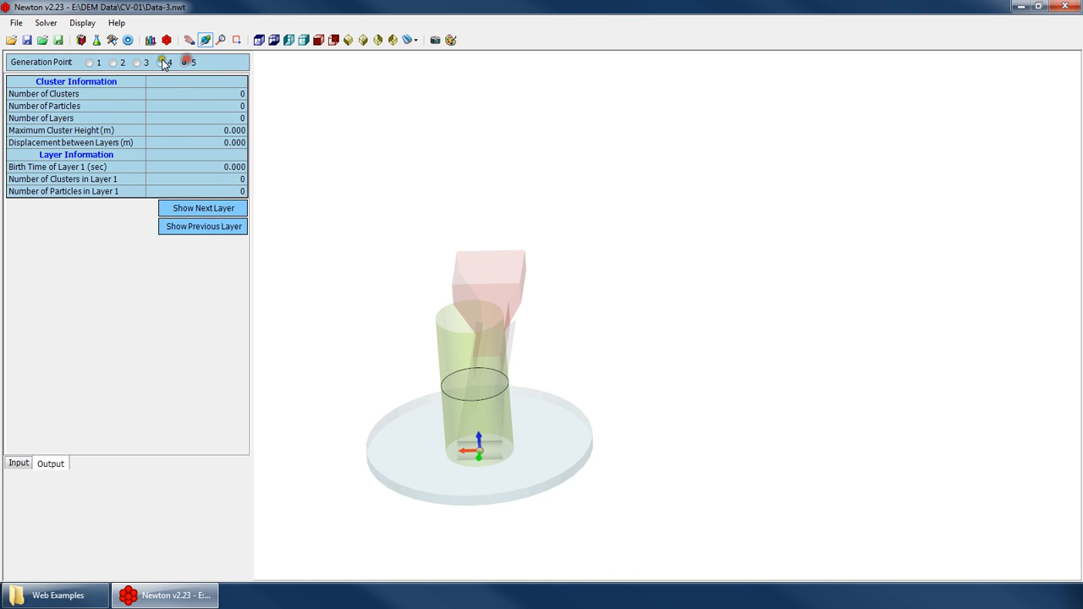
left_click(138, 63)
left_click(90, 64)
left_click(113, 64)
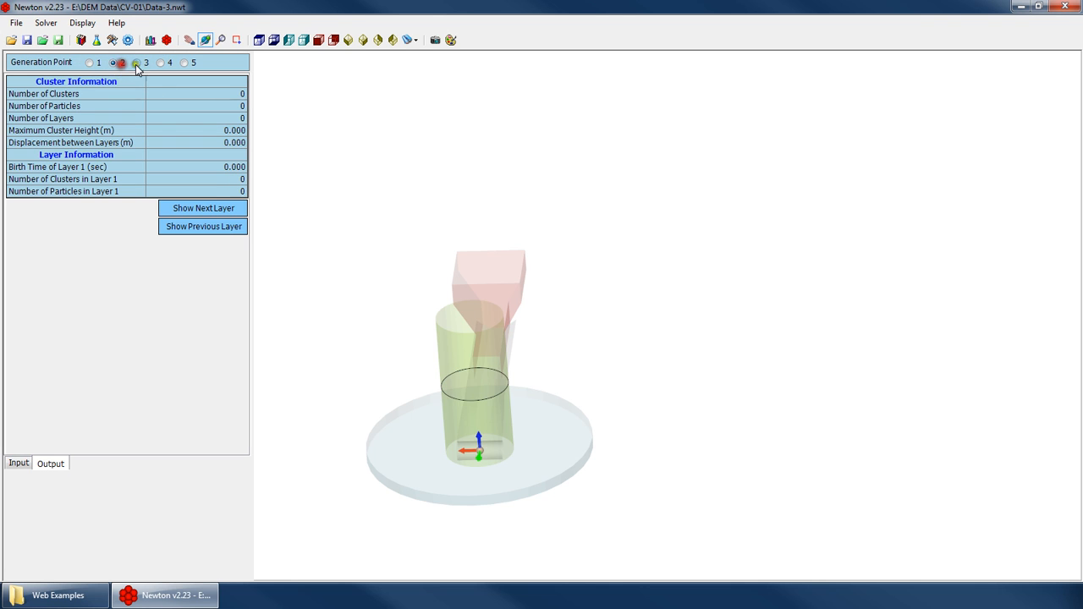
left_click(137, 64)
left_click(90, 64)
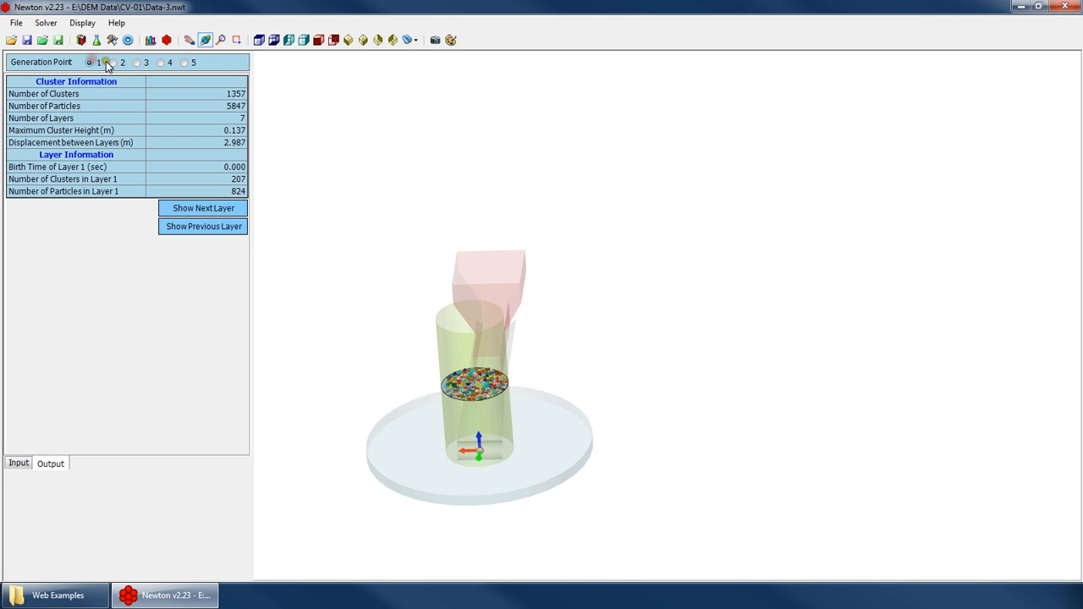
Reopen the generation input for point 1 and view the whole model with its particle layer from several angles.
left_click(13, 466)
left_click_drag(503, 408, 381, 335)
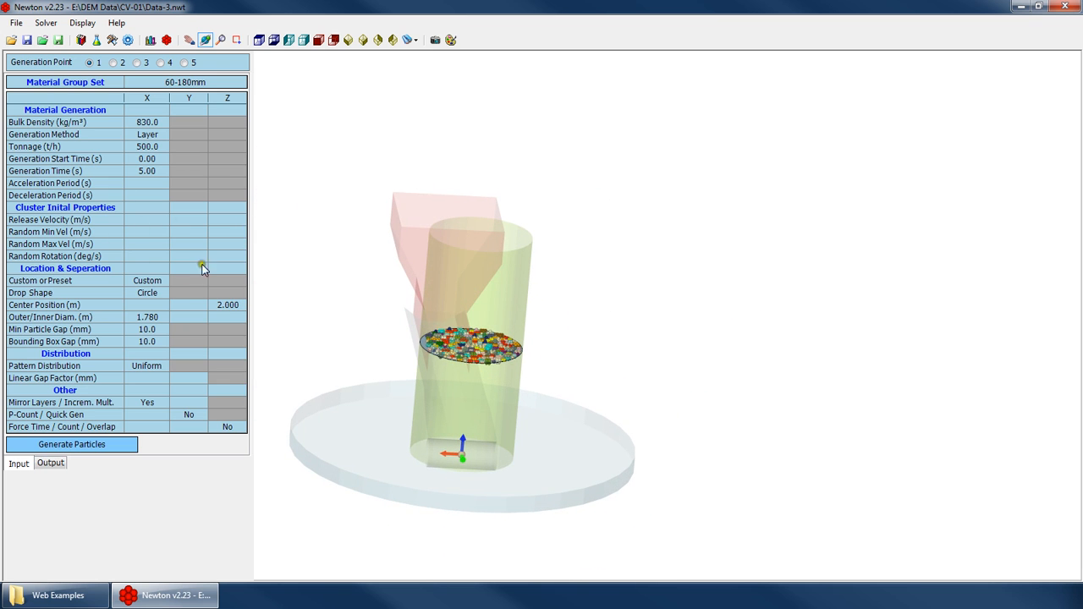
left_click_drag(352, 442, 390, 320)
scroll(531, 380, "down", 5)
scroll(406, 395, "up", 5)
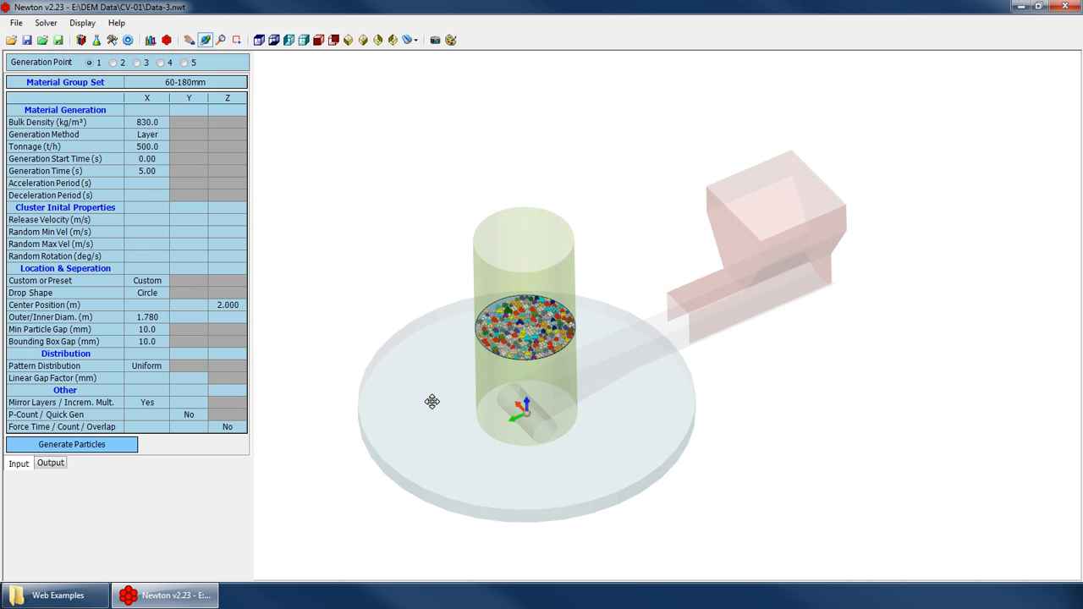